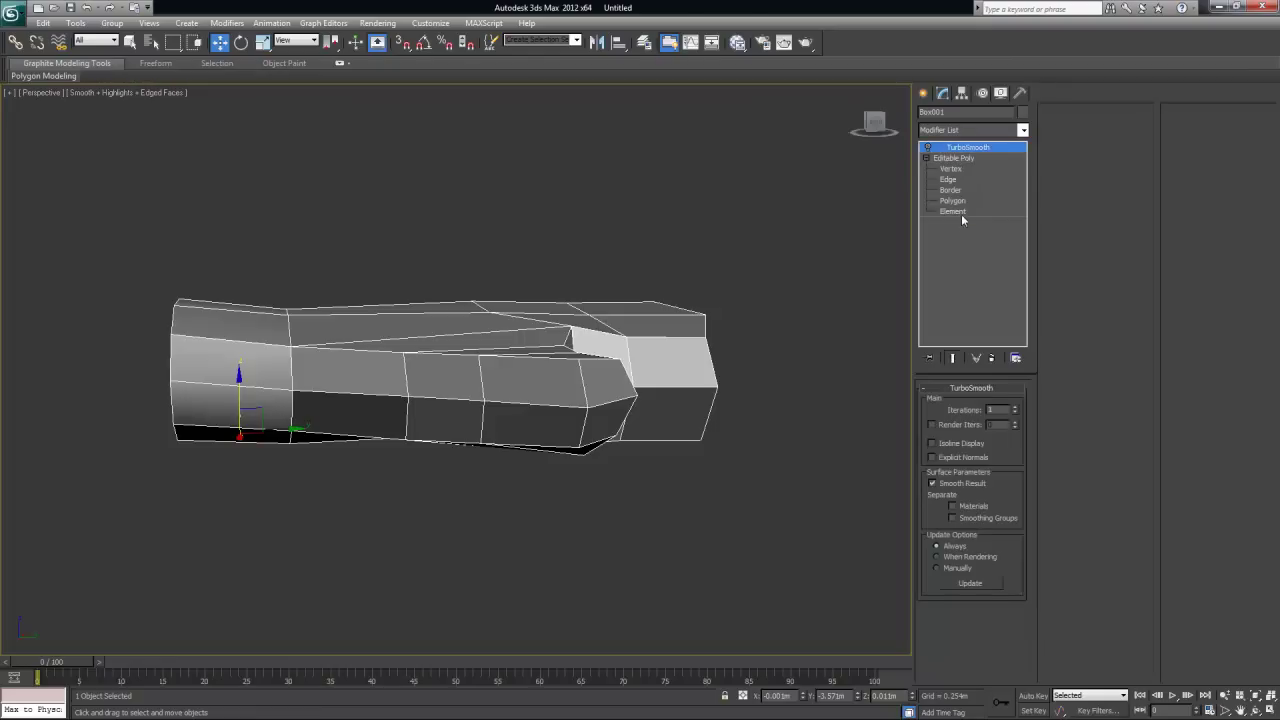
Connect the ring of lengthwise edges around the wrist with 2 segments, adding two edge loops
left_click(948, 179)
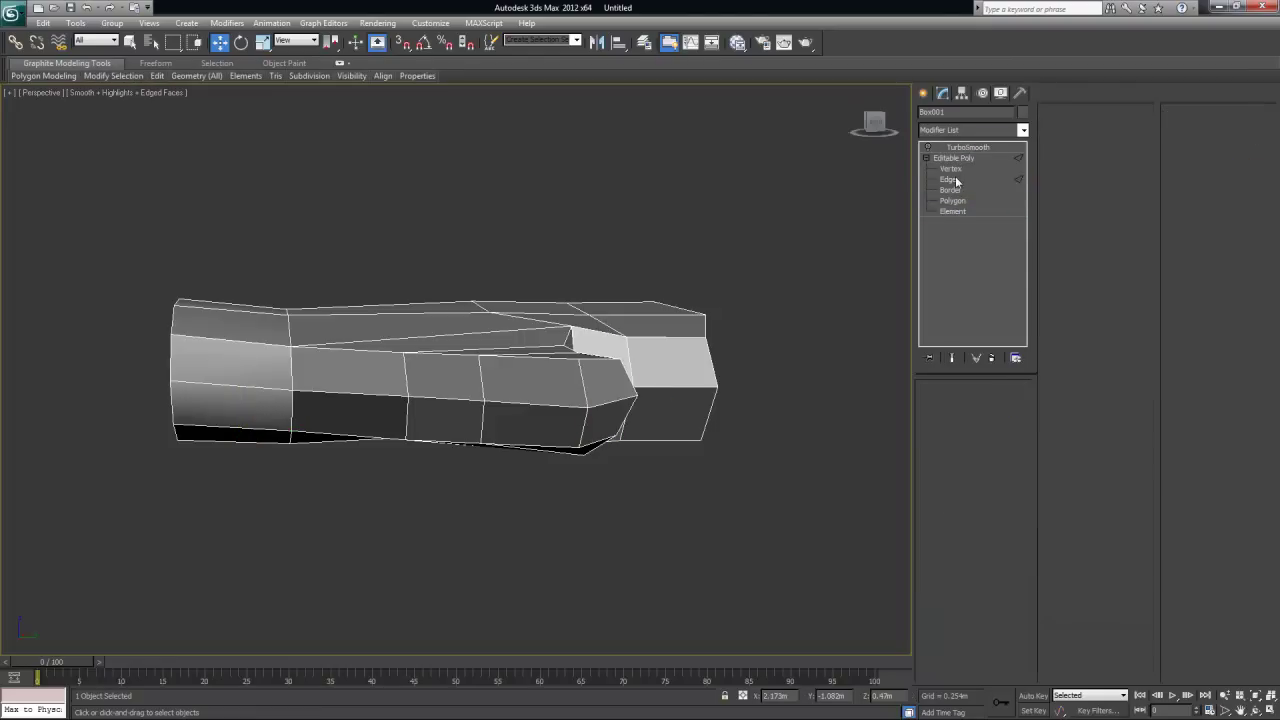
mouse_move(679, 341)
middle_mouse_down("alt")
mouse_move(640, 330)
mouse_move(674, 357)
middle_mouse_up("alt")
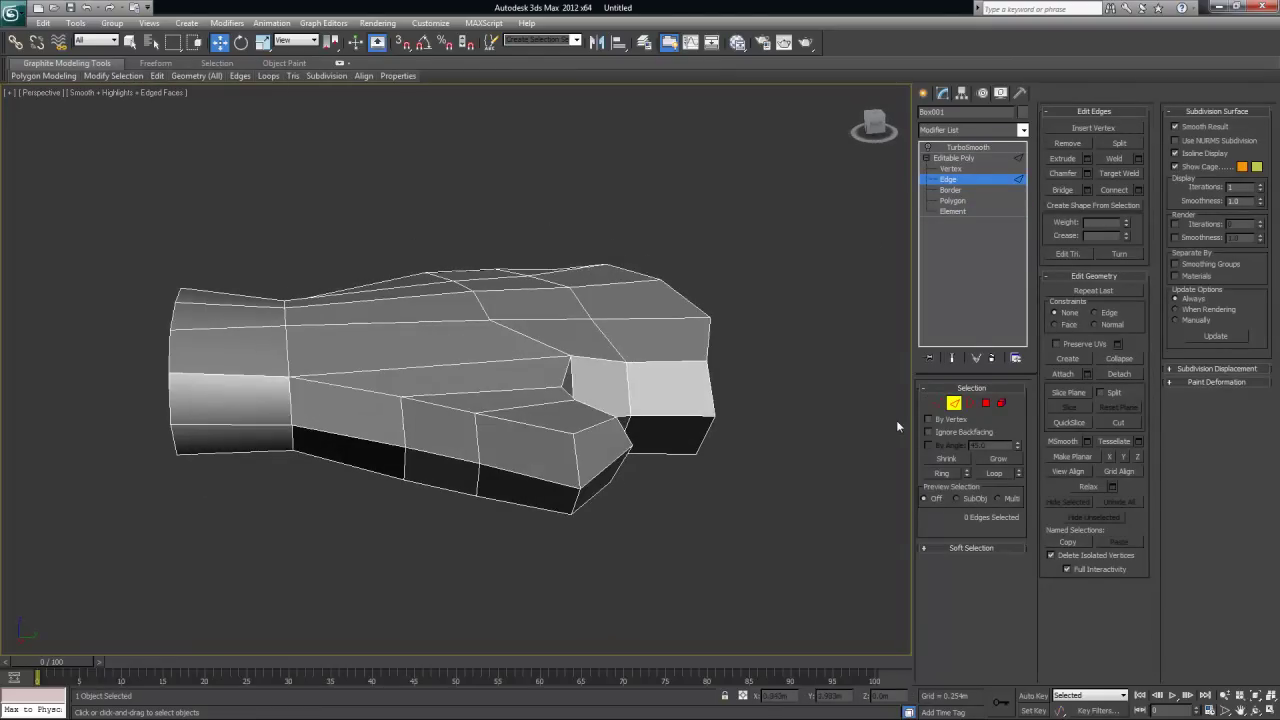
left_click(225, 327)
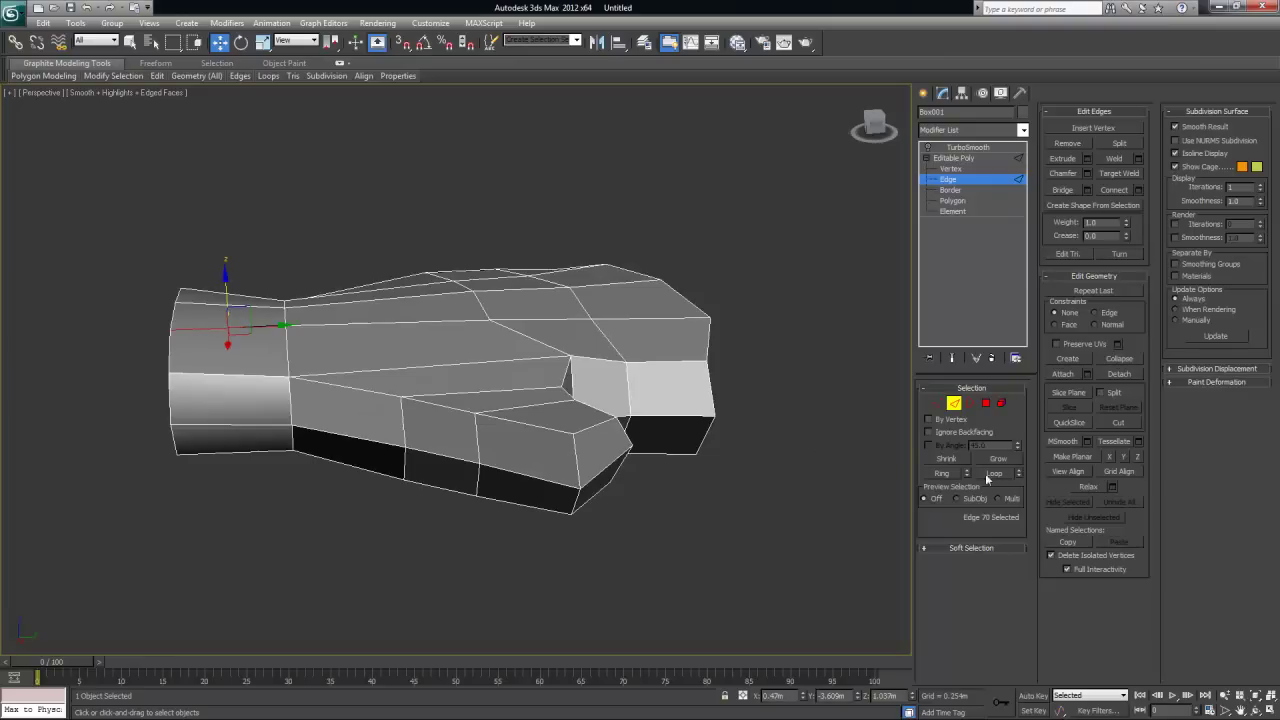
left_click(942, 473)
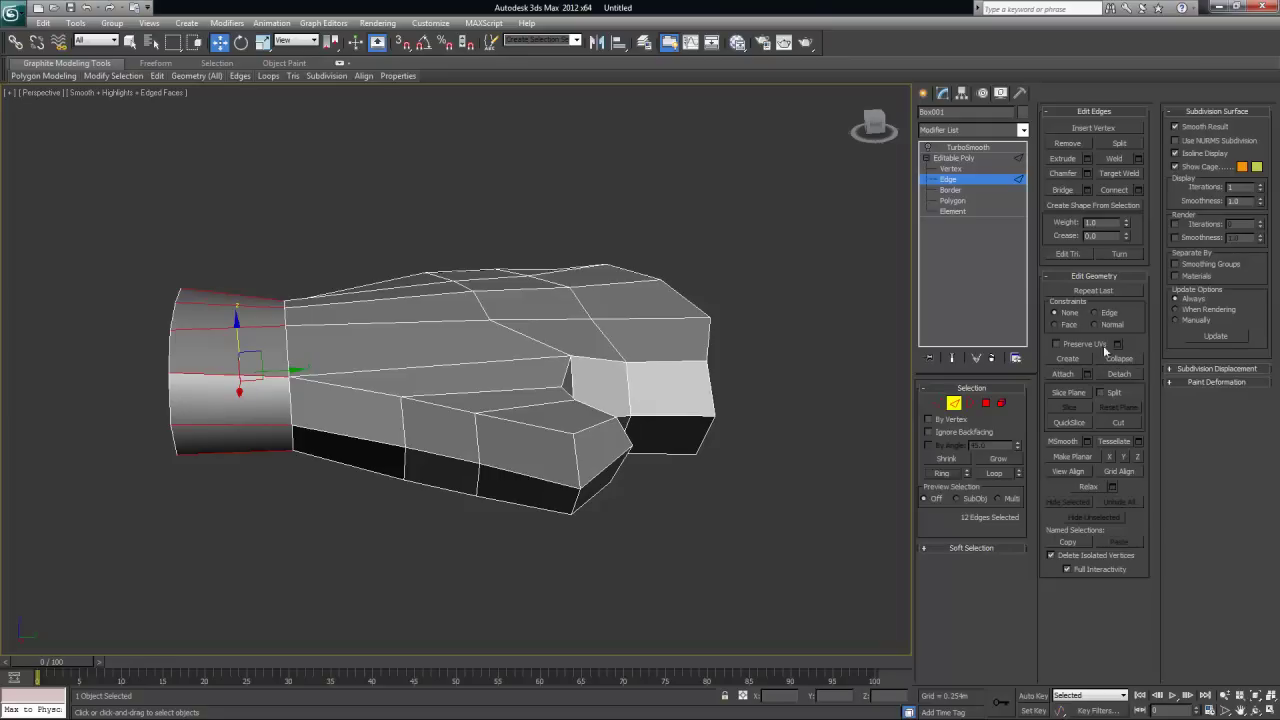
left_click(1137, 190)
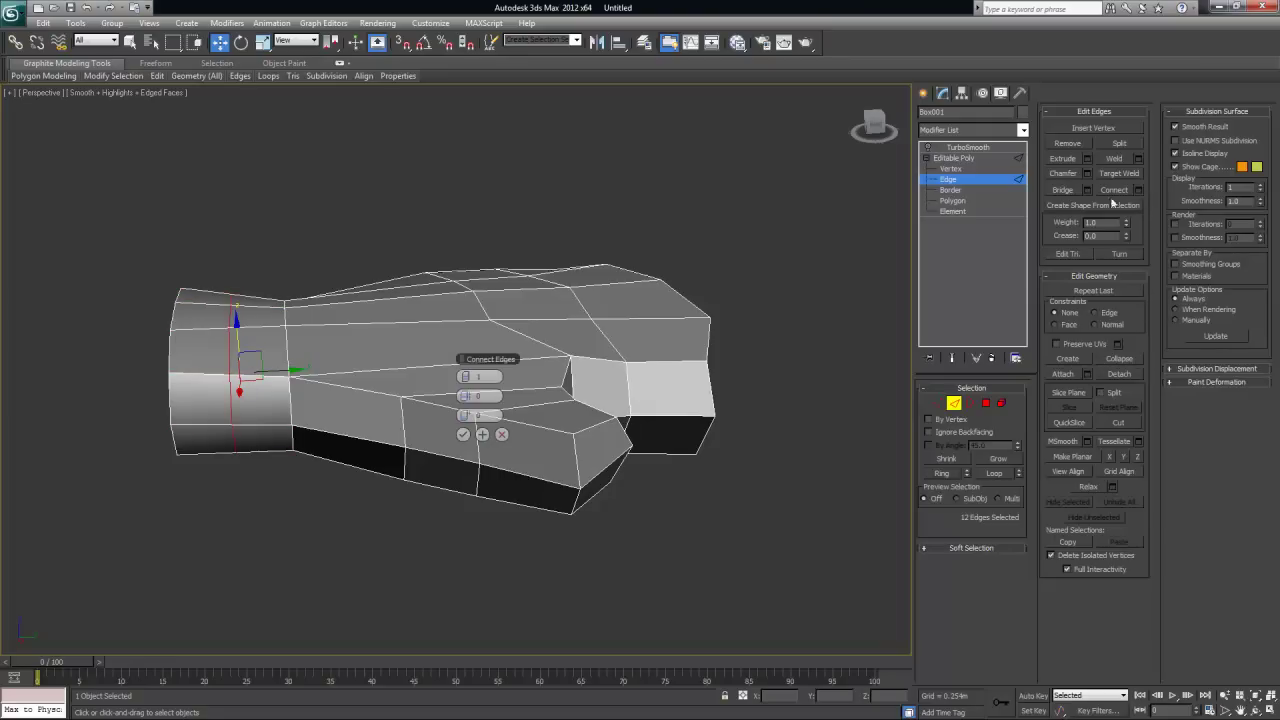
left_click_drag(470, 380, 476, 378)
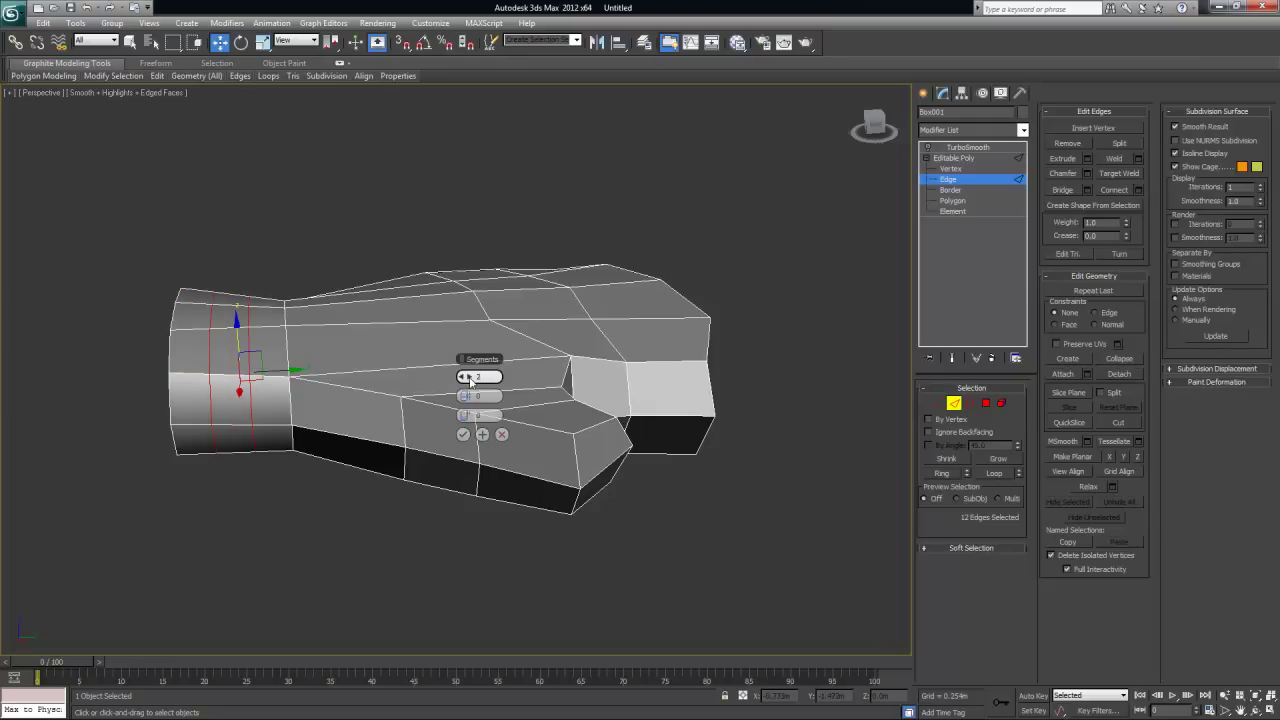
left_click(463, 434)
middle_click_drag(463, 434, 537, 368, "alt")
left_click(537, 357)
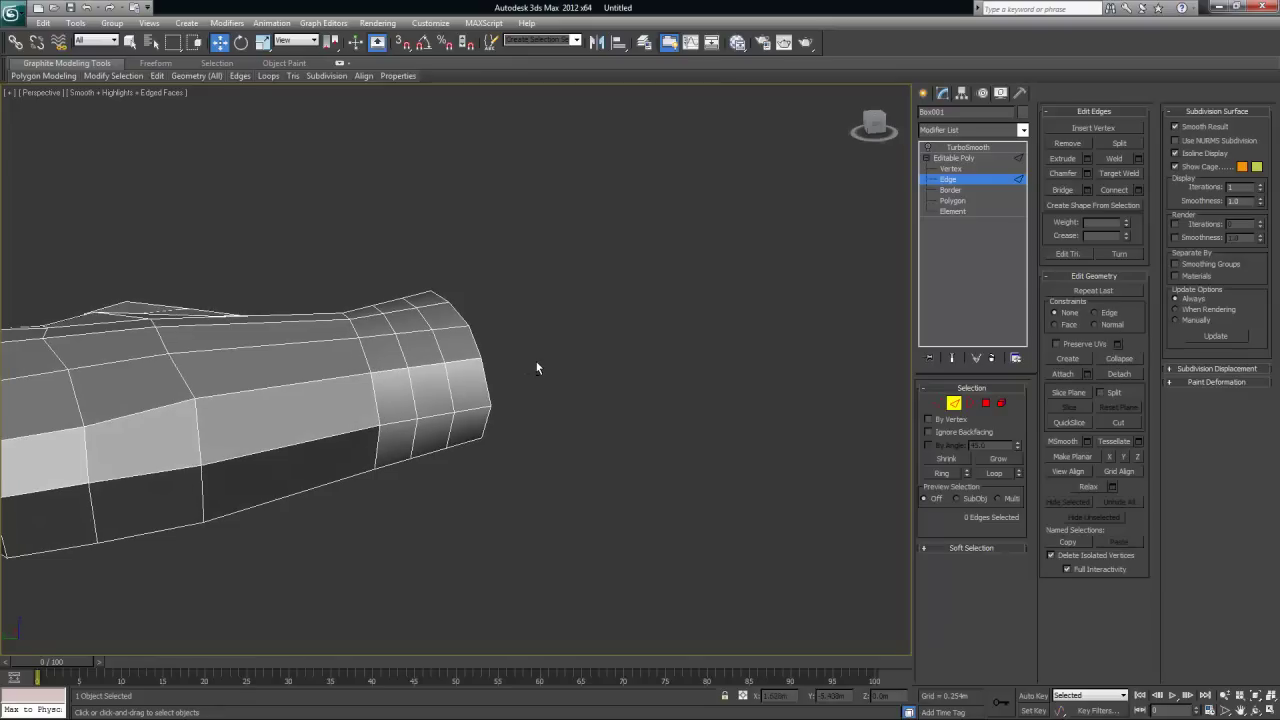
Raise an upper edge of the new wrist loop nearer the hand by about 0.13 m along Z
left_click(416, 331)
left_click_drag(413, 282, 417, 265)
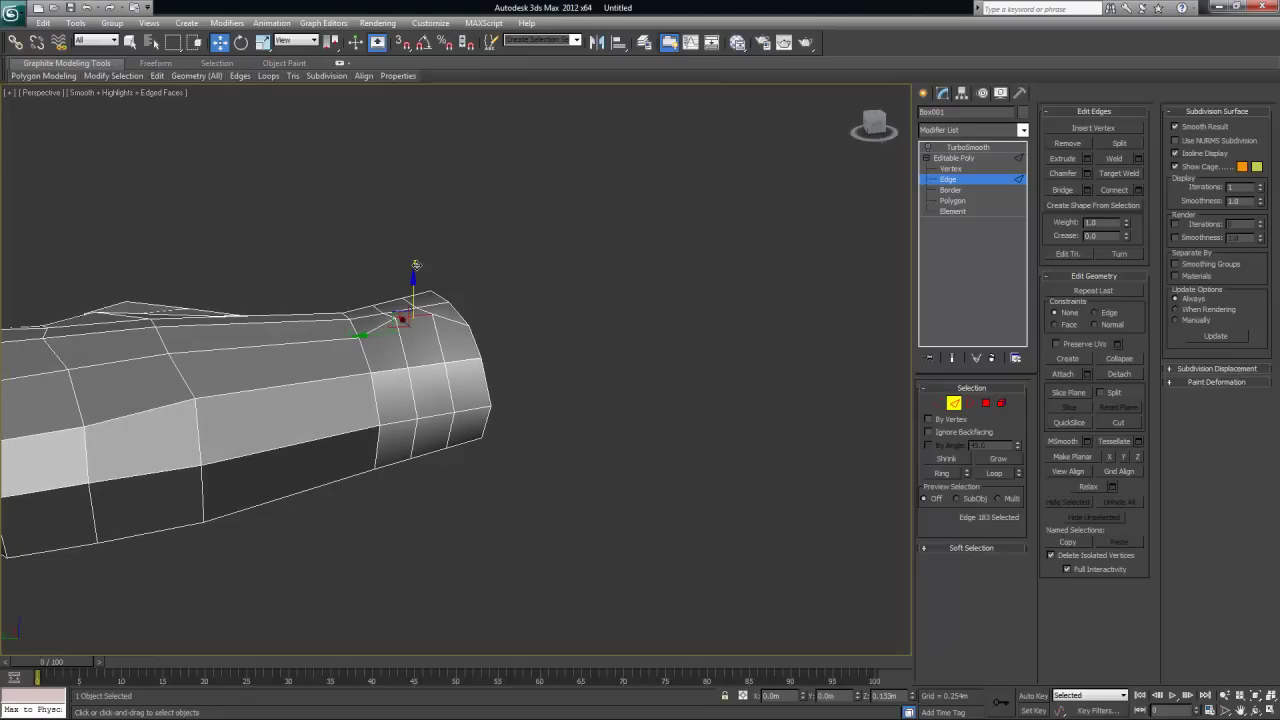
middle_click_drag(490, 305, 253, 398, "alt")
left_click(613, 366)
left_click(188, 360)
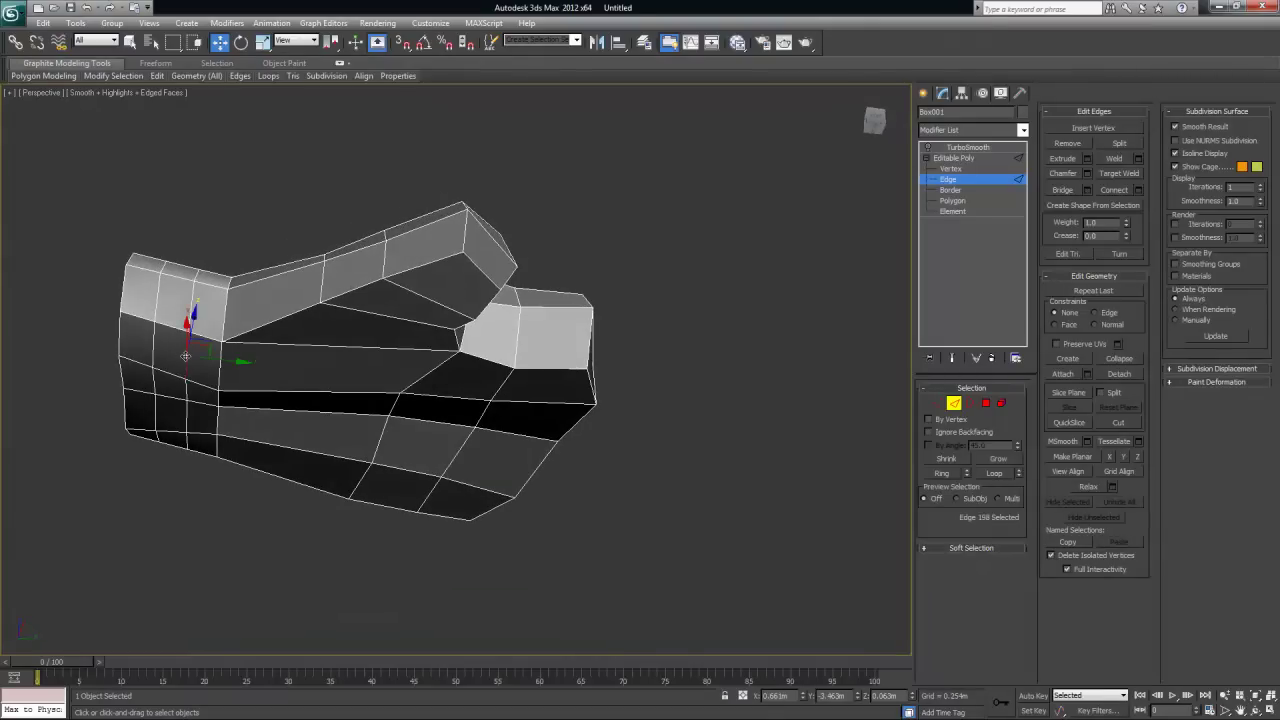
left_click(186, 388, "ctrl")
left_click(185, 418, "ctrl")
middle_click_drag(274, 460, 266, 427, "alt")
left_click(214, 345)
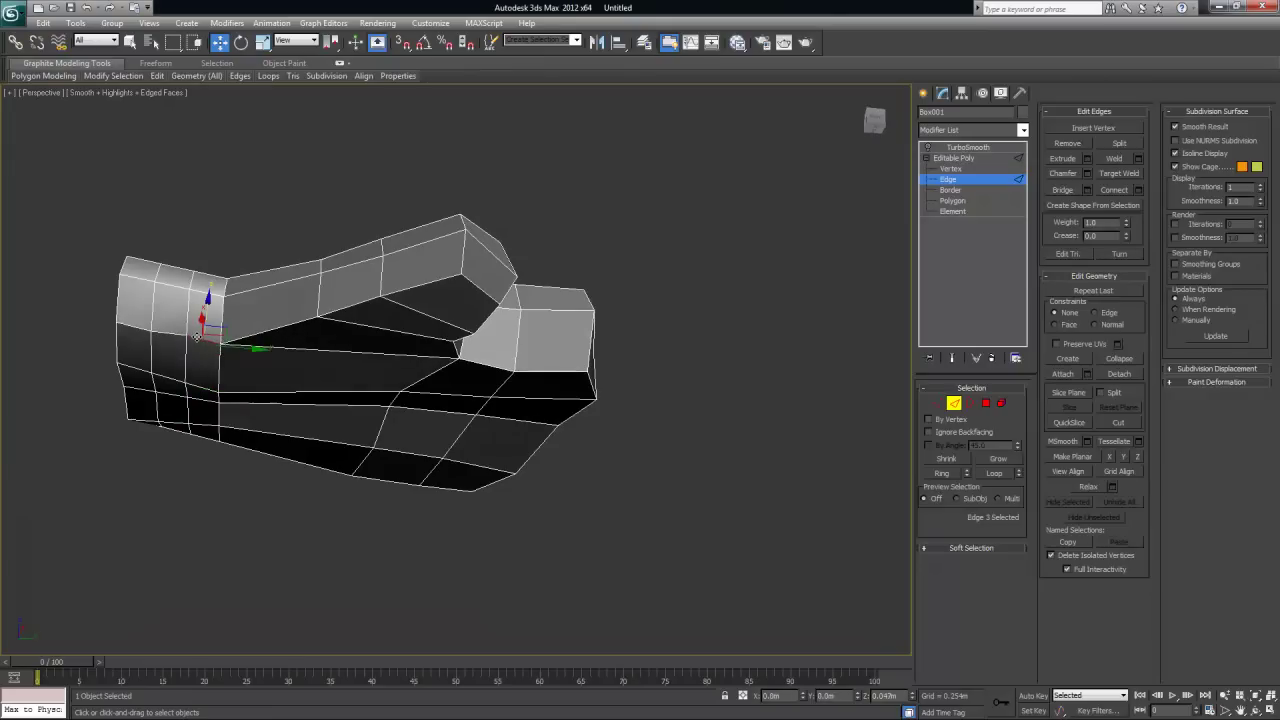
Select three adjacent underside edges of the wrist loop nearer the hand and raise them about 0.055 m along Z
left_click(191, 381)
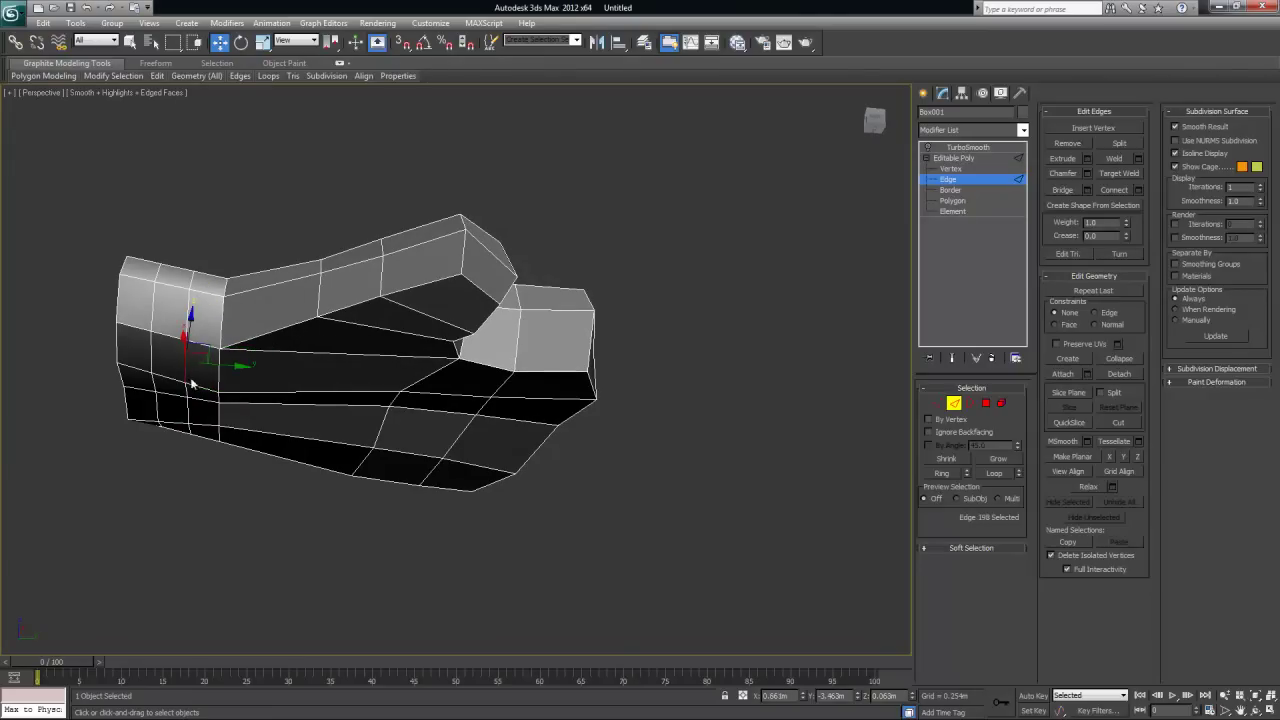
left_click(186, 390, "ctrl")
left_click(190, 412, "ctrl")
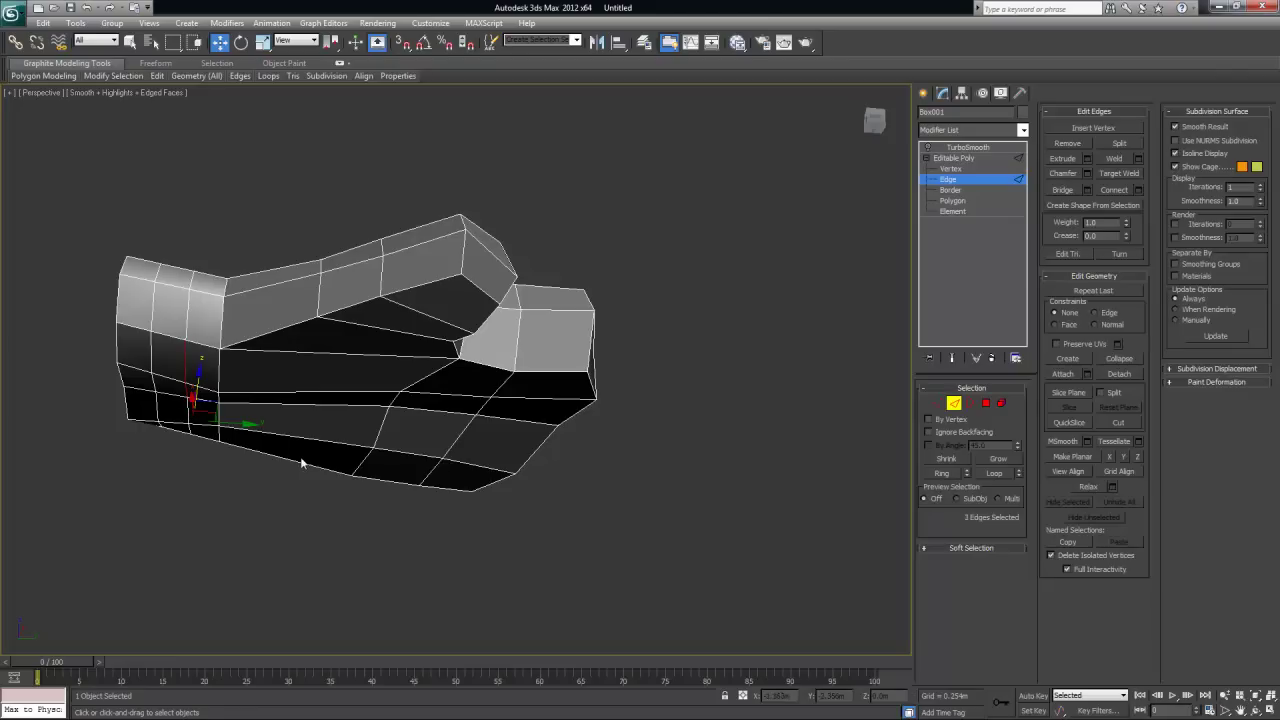
key("ctrl+z")
middle_click_drag(280, 446, 200, 435, "alt")
left_click(172, 440, "ctrl")
middle_click_drag(309, 412, 240, 315, "alt")
left_click_drag(183, 343, 185, 343)
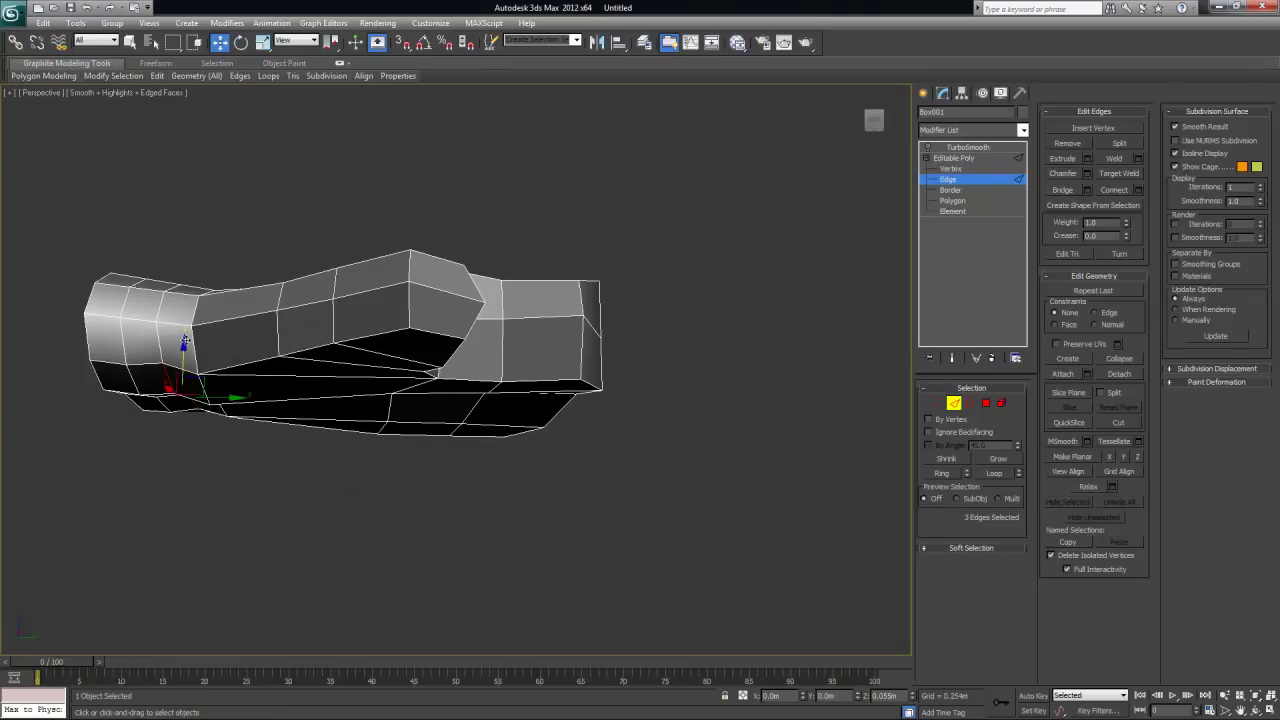
middle_click_drag(229, 396, 264, 345, "alt")
left_click(669, 289)
Connect the edge ring running across the thumb tip and around the palm with 1 segment
middle_click_drag(541, 304, 517, 398, "alt")
left_click(418, 467)
middle_click_drag(626, 492, 601, 482, "alt")
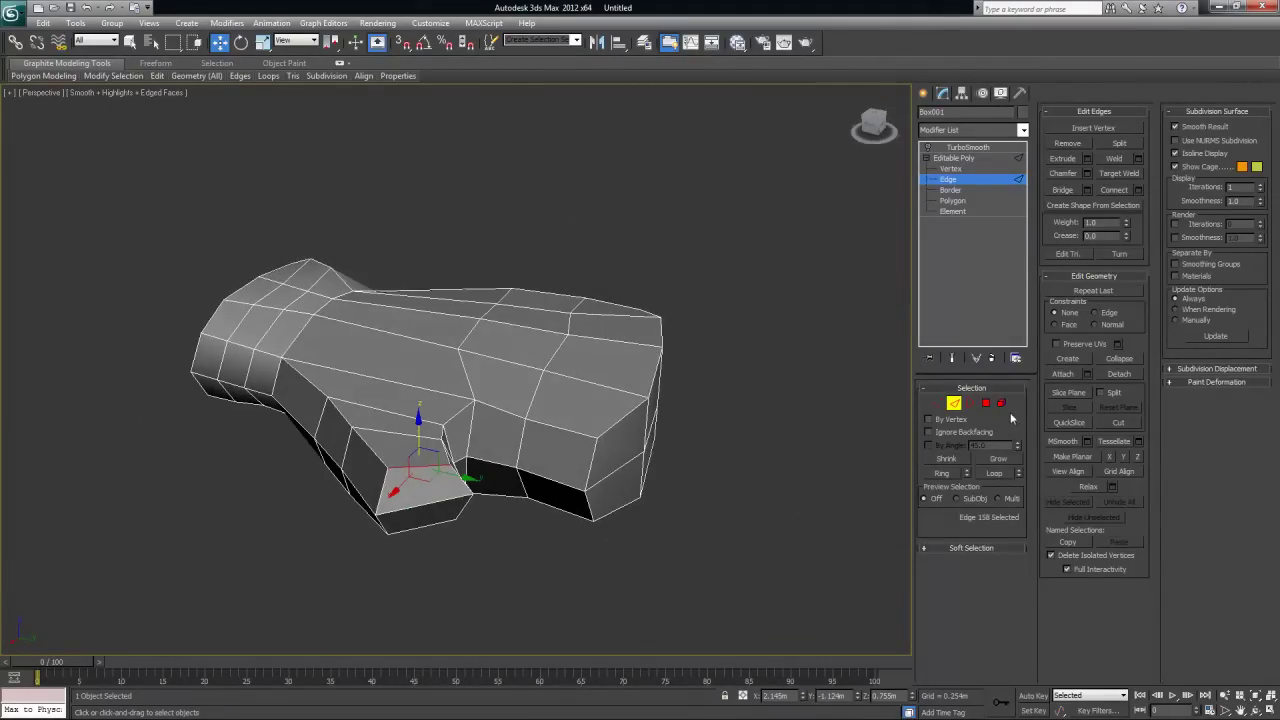
left_click(950, 471)
middle_click_drag(720, 420, 784, 368, "alt")
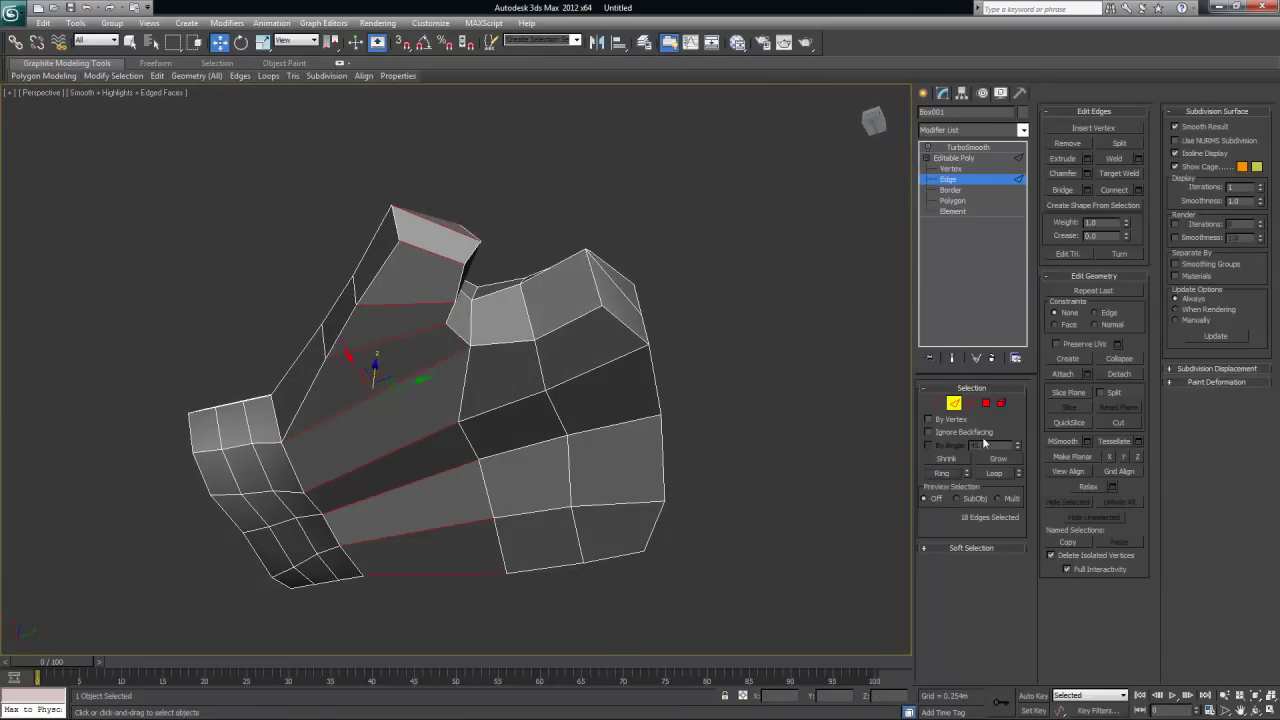
left_click(1137, 190)
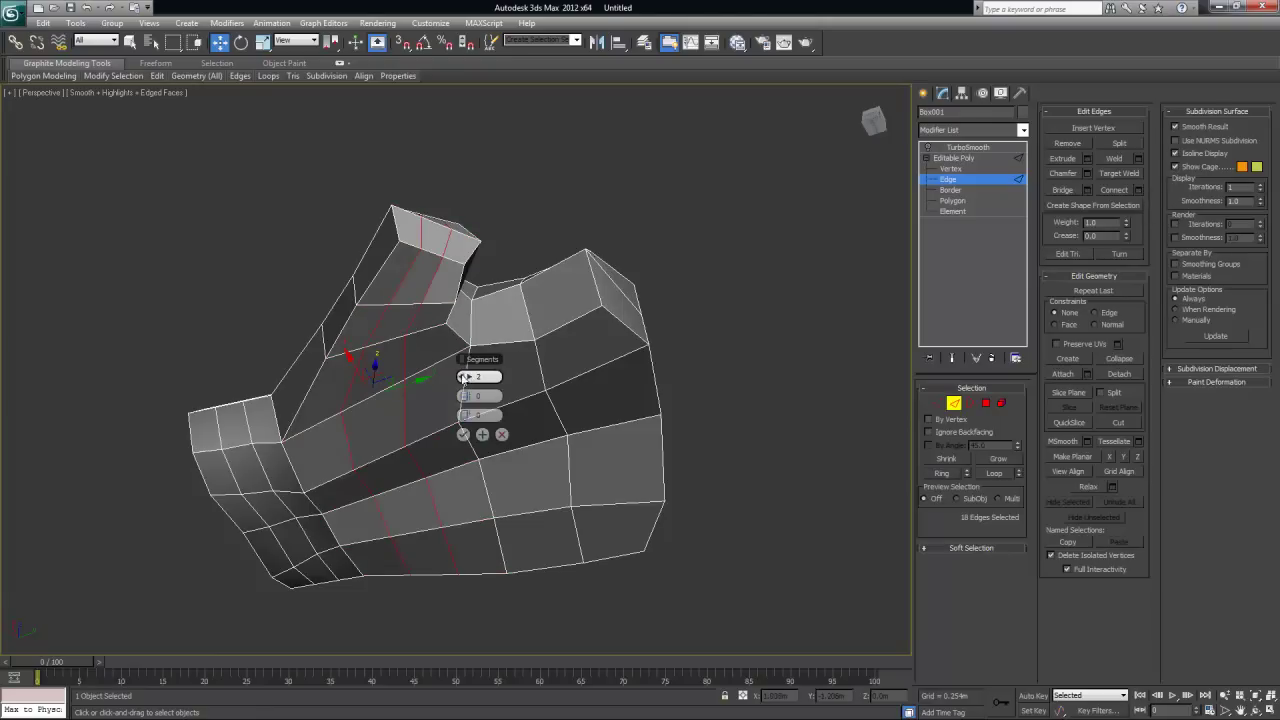
left_click_drag(464, 376, 466, 388)
left_click(463, 434)
middle_click_drag(484, 344, 455, 436, "alt")
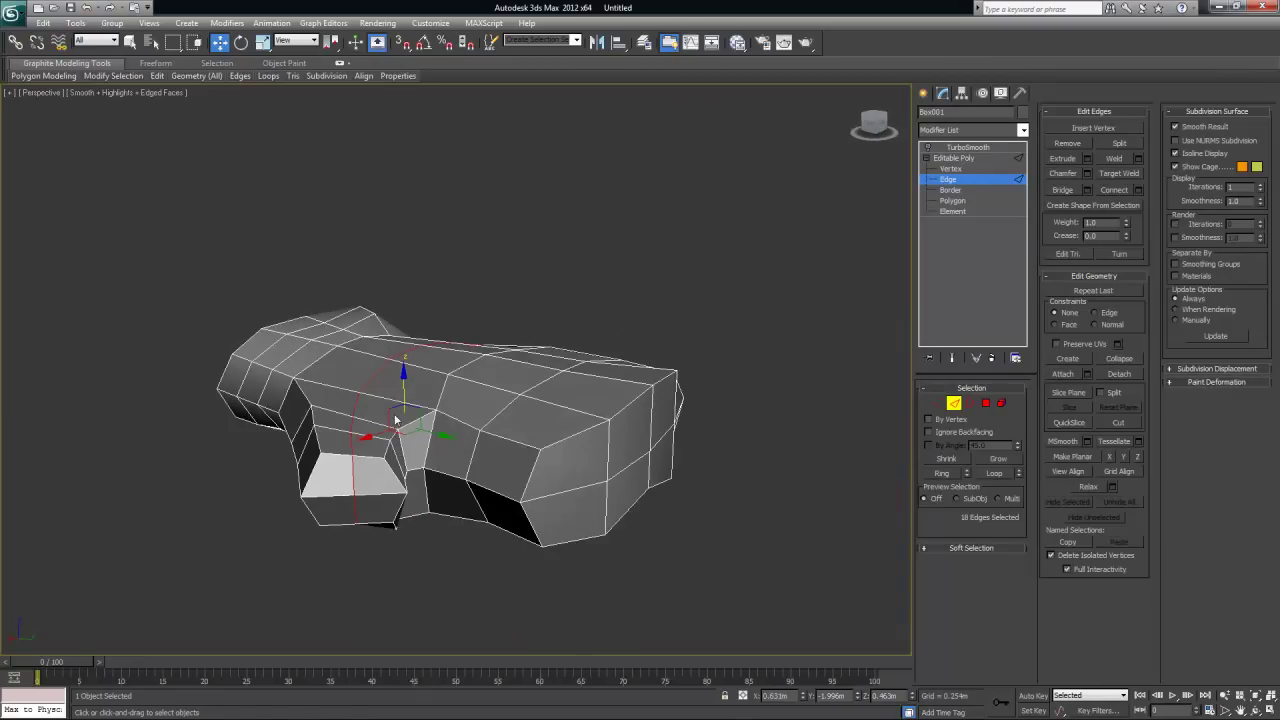
Select three vertices of the new loop along the top of the thumb and raise them to about Z 0.83 m
left_click(937, 404)
middle_click_drag(536, 414, 554, 408, "alt")
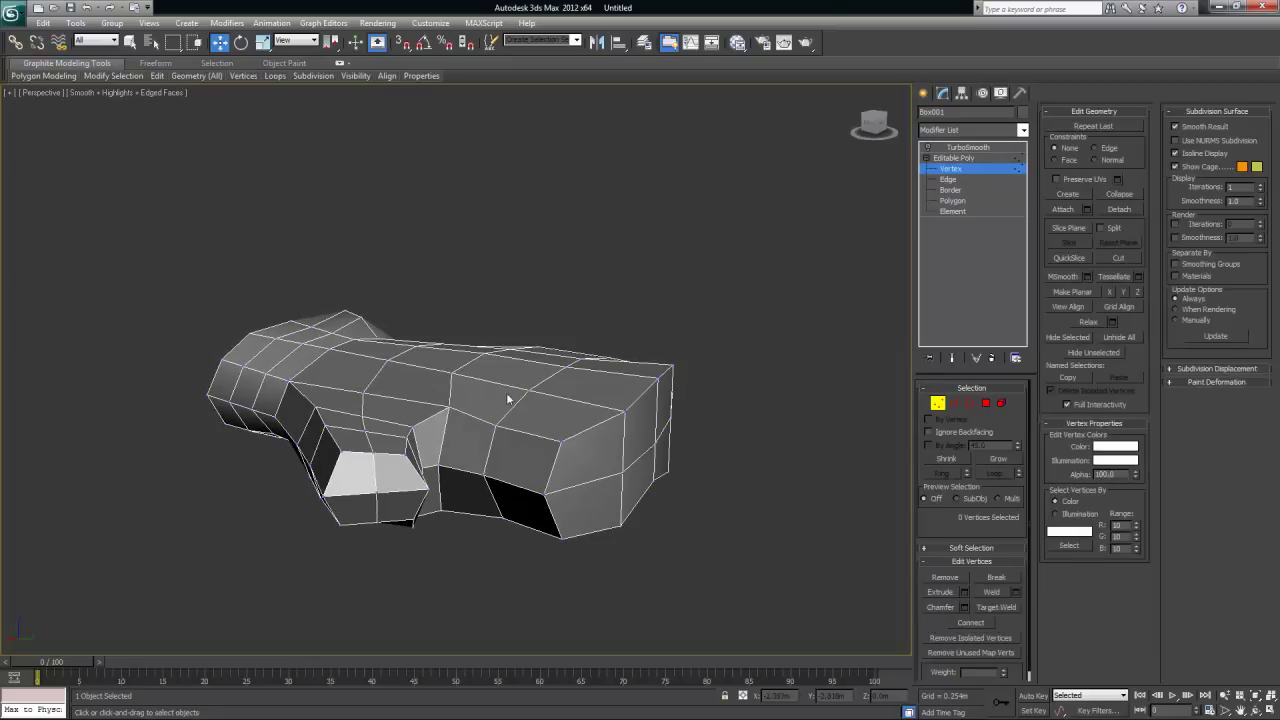
middle_click_drag(400, 427, 399, 428, "alt")
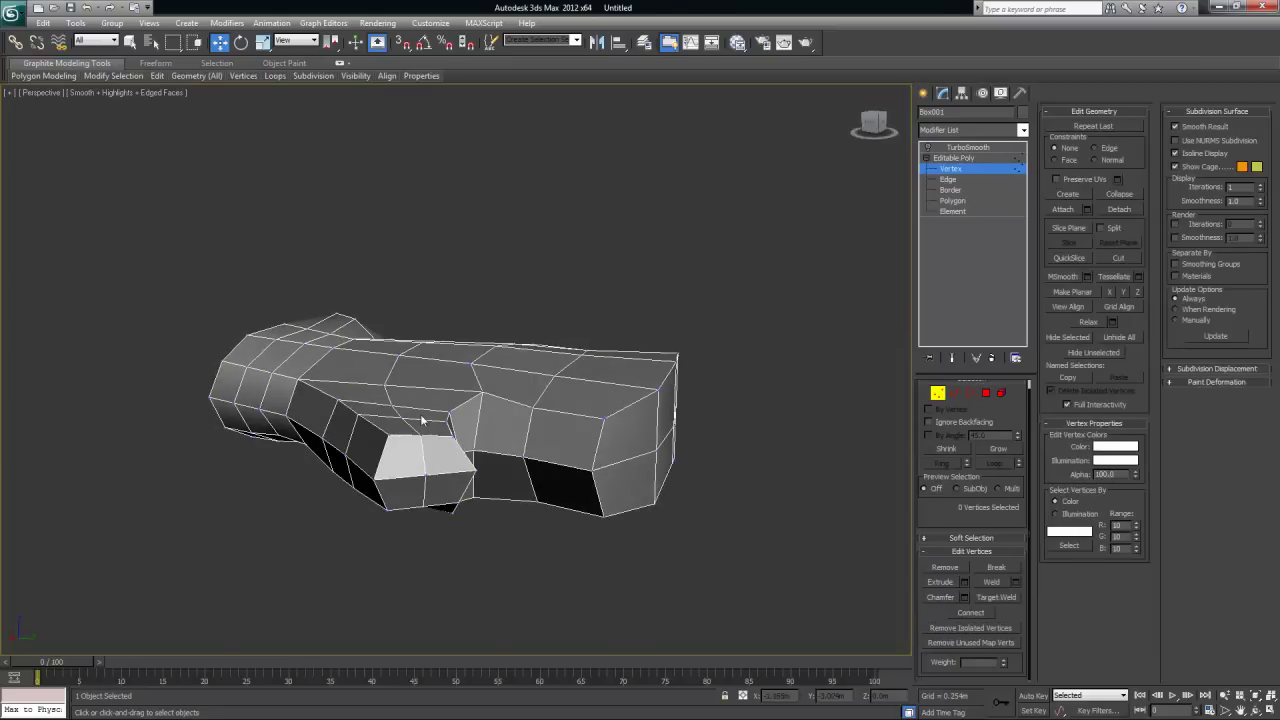
scroll(398, 429, "up", 4)
left_click(313, 450)
left_click(328, 485, "shift")
left_click(365, 490)
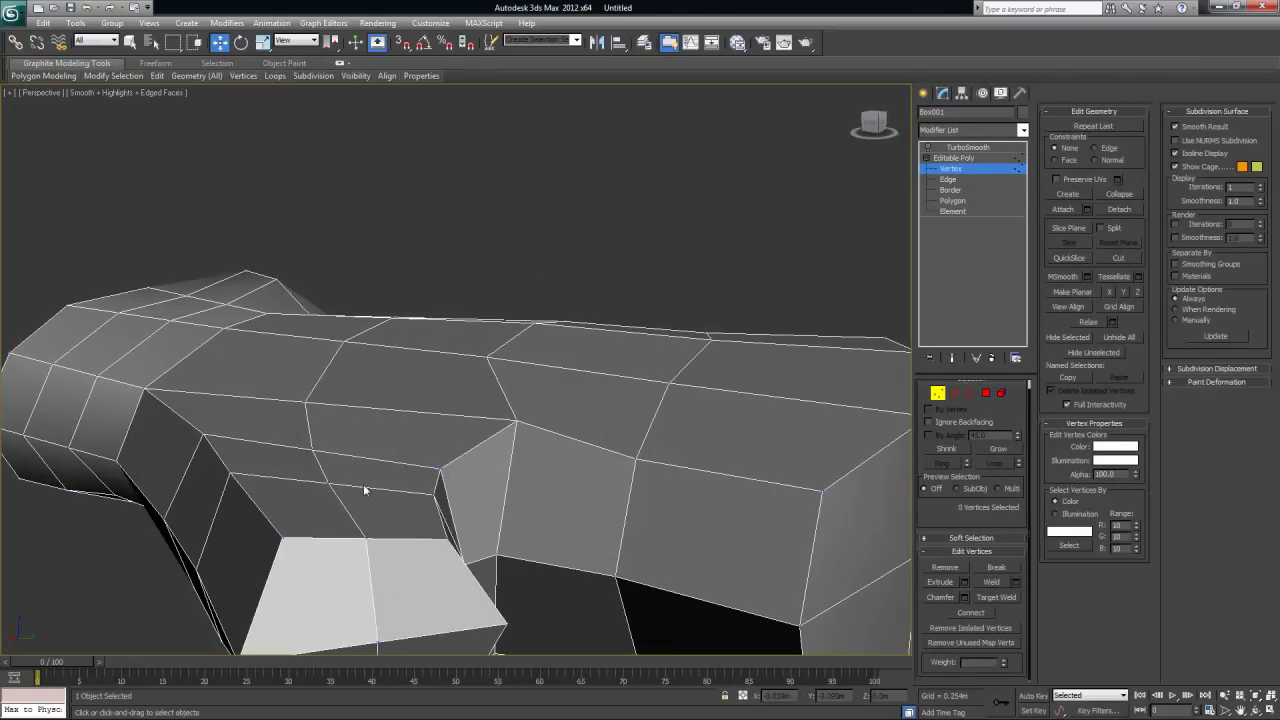
left_click(364, 540)
left_click(328, 485, "ctrl")
left_click(312, 449, "ctrl")
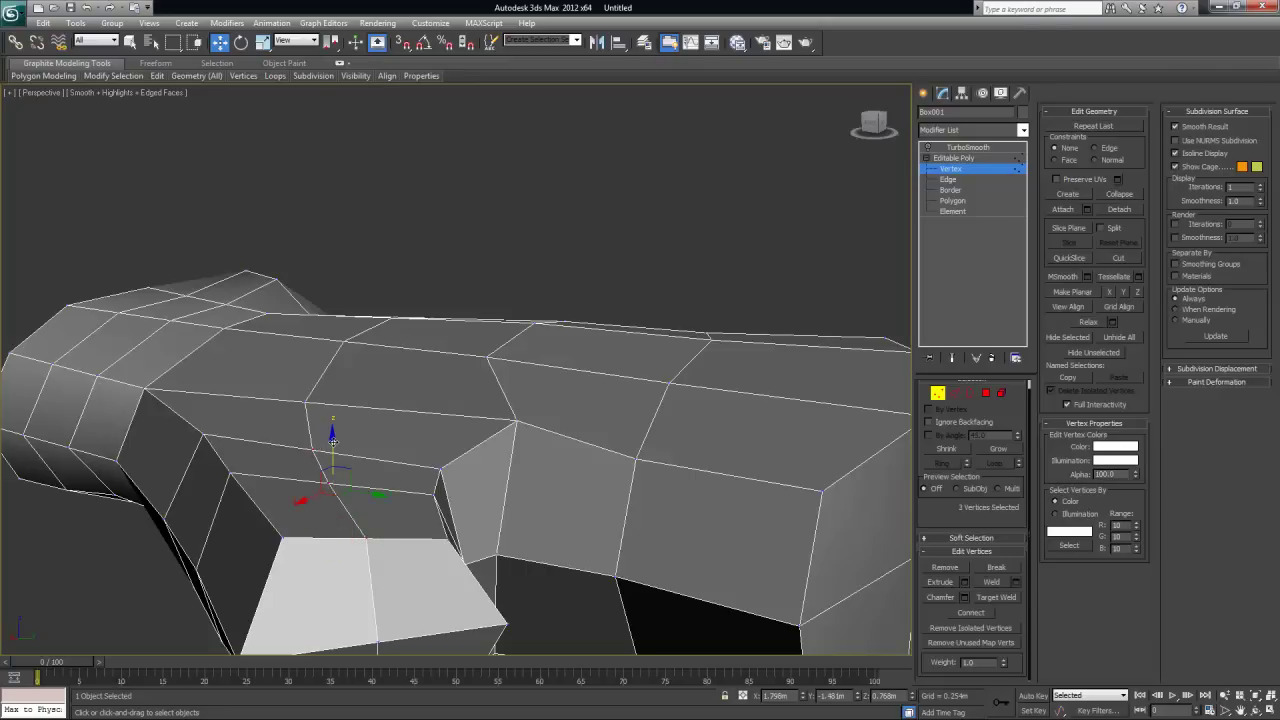
mouse_move(334, 440)
left_mouse_down()
mouse_move(338, 423)
mouse_move(353, 449)
left_mouse_up()
middle_click_drag(353, 449, 391, 457, "alt")
scroll(425, 487, "down", 3)
Select three vertices of the new loop on the thumb's underside and lower them to about Z 0.014 m
middle_click_drag(441, 501, 423, 403, "alt")
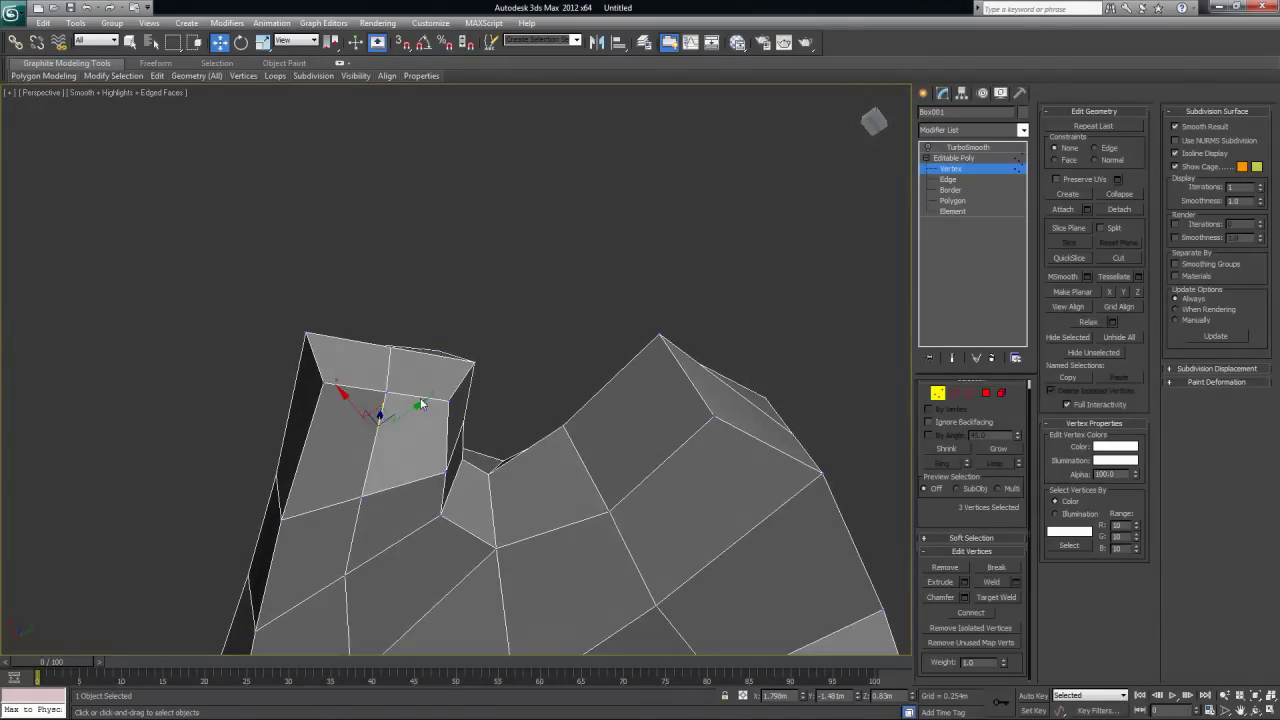
left_click(388, 403)
left_click(386, 391)
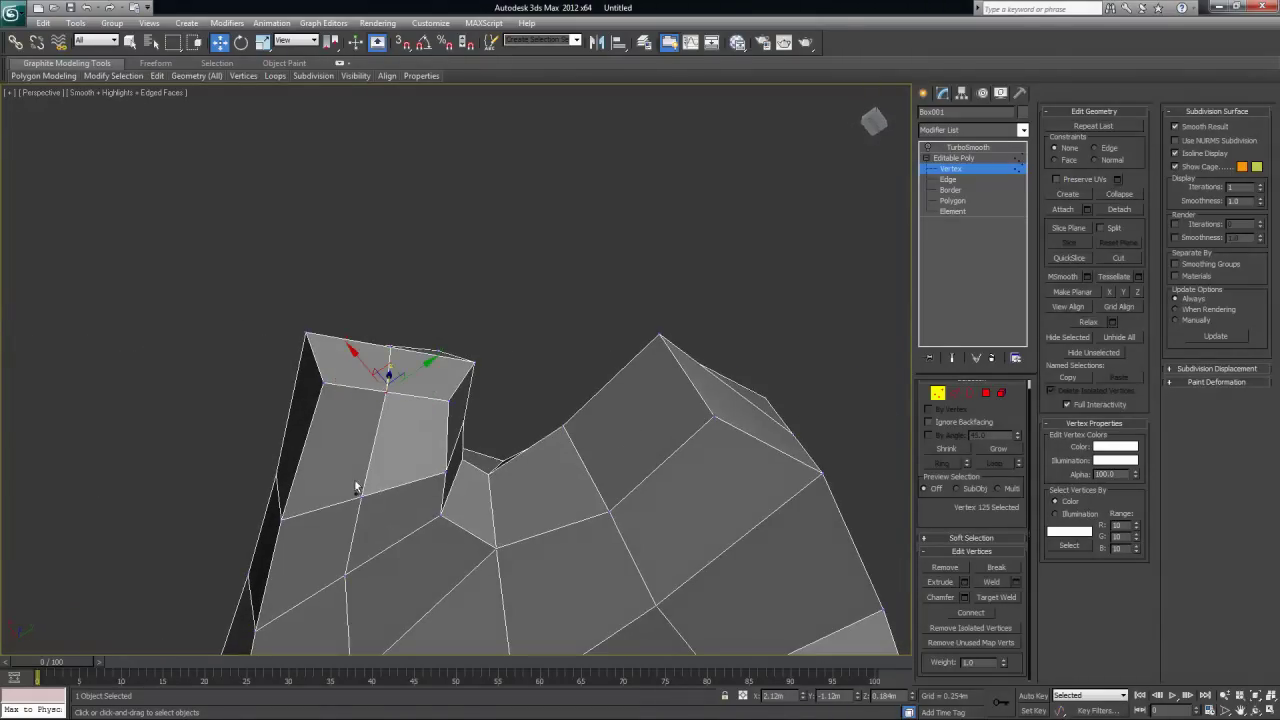
left_click(363, 494, "ctrl")
left_click(346, 573, "ctrl")
middle_click_drag(449, 491, 500, 422)
scroll(471, 392, "down", 3)
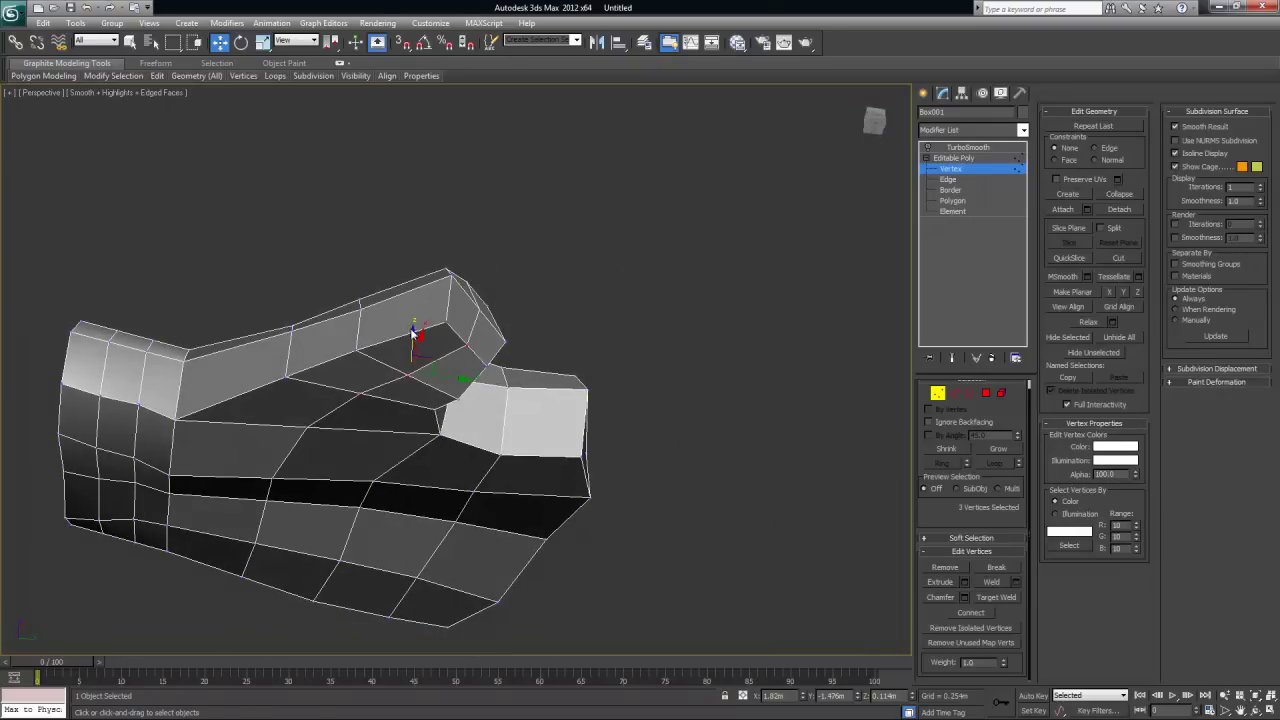
left_click_drag(414, 328, 356, 425)
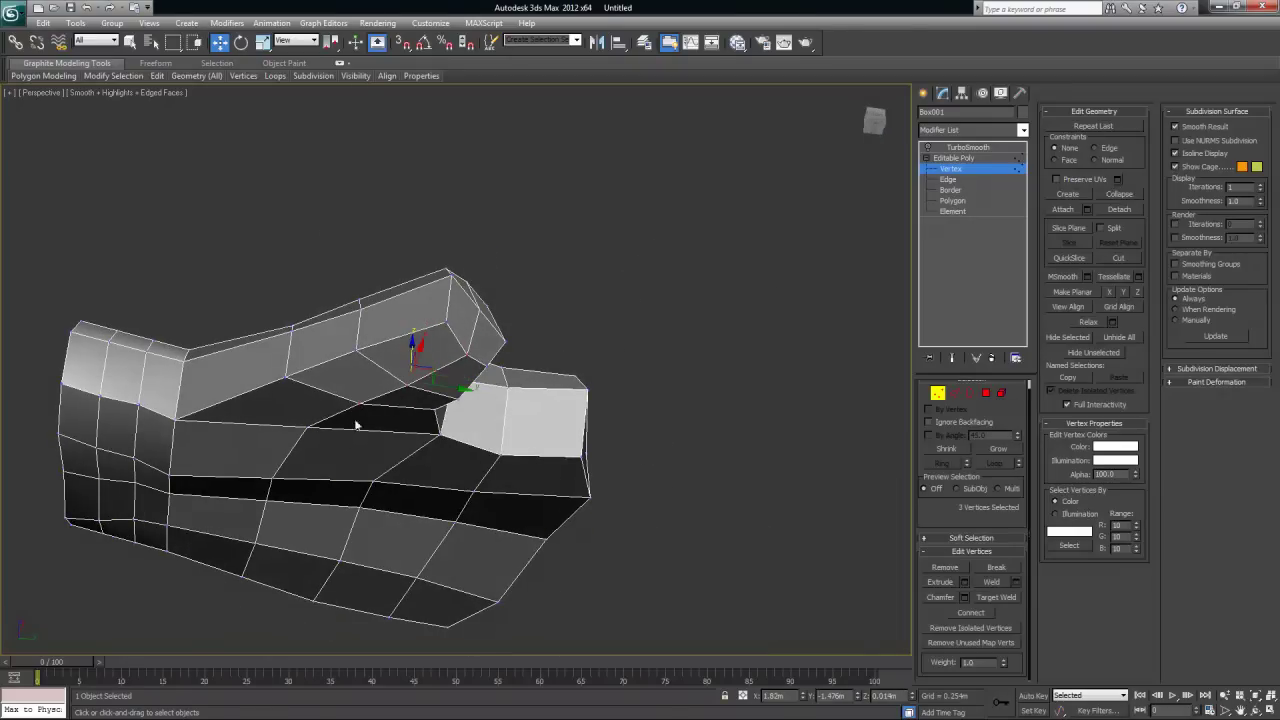
Lower the underside vertex at the base of the thumb to about Z -0.27 m
key("ctrl+a")
middle_click_drag(305, 425, 297, 385, "alt")
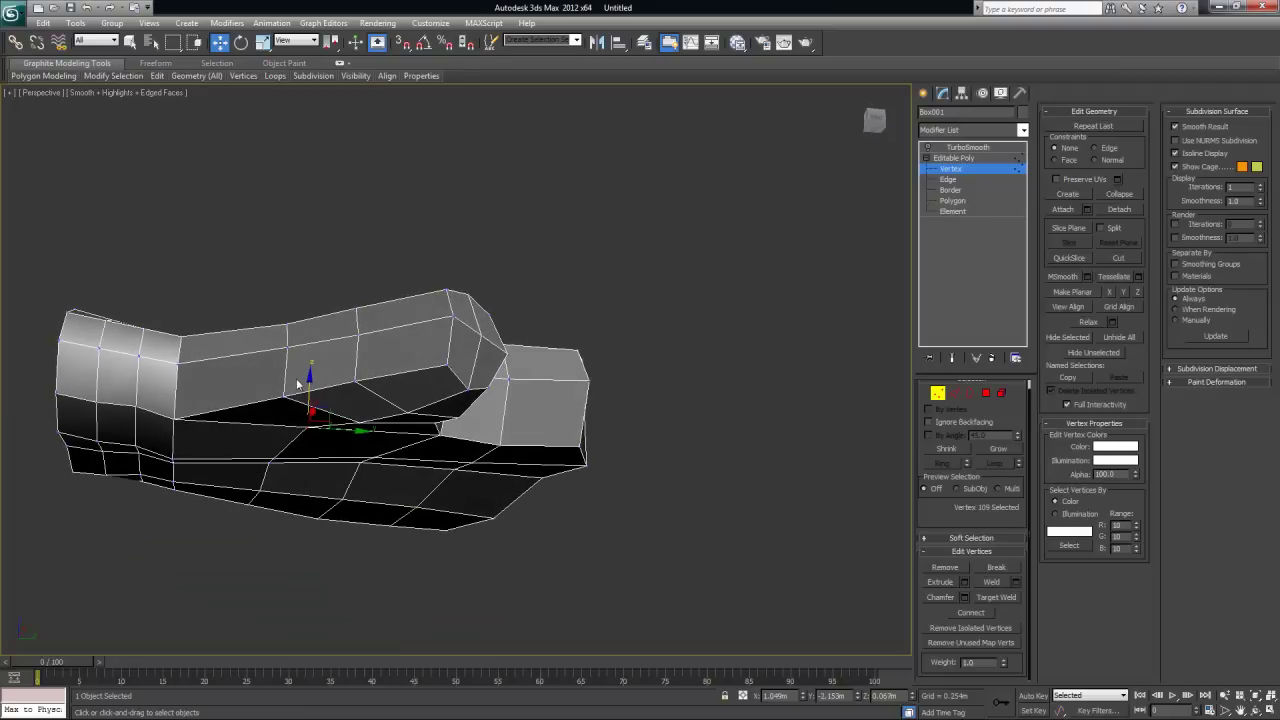
left_click_drag(310, 375, 311, 416)
Adjust the palm-side vertex at the wrist crease below the thumb to about Z 0.002 m
middle_click_drag(400, 431, 378, 564, "alt")
middle_click_drag(336, 432, 359, 536, "alt")
left_click(355, 533)
middle_click_drag(440, 538, 434, 466, "alt")
left_click(346, 431, "shift")
left_click(383, 428)
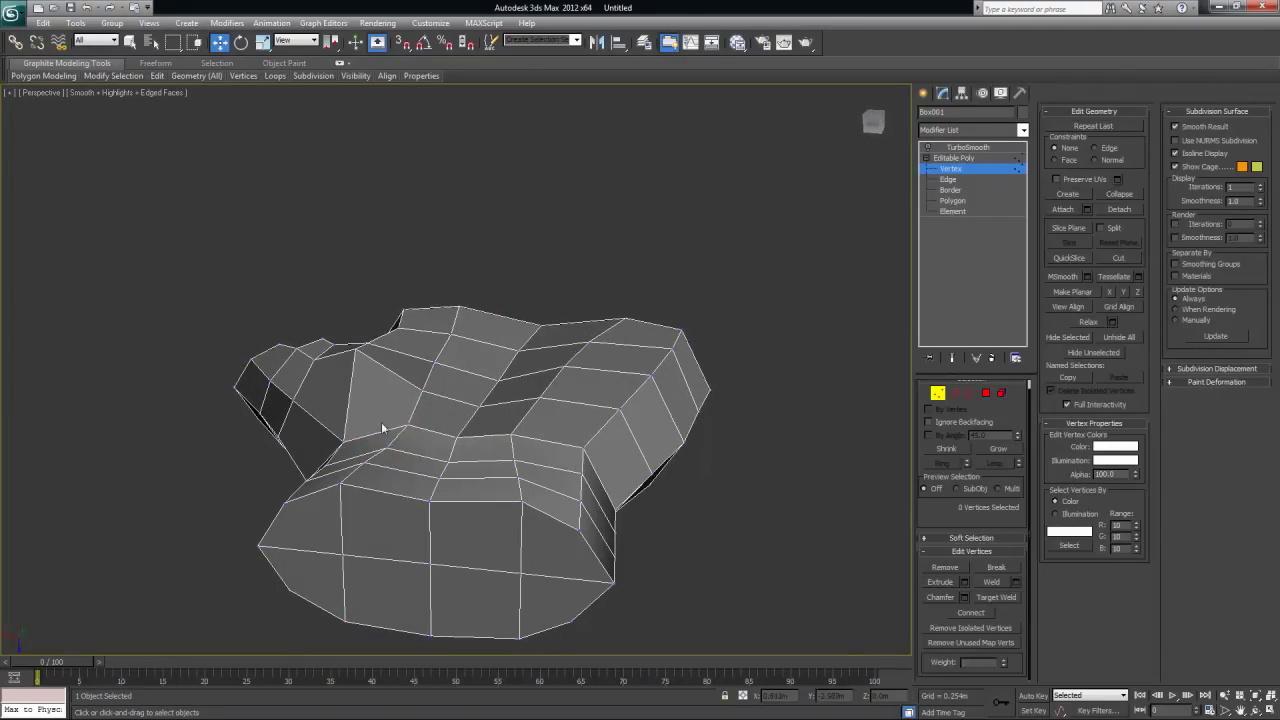
left_click(408, 428)
left_click_drag(407, 472, 408, 479)
middle_click_drag(390, 420, 450, 453, "alt")
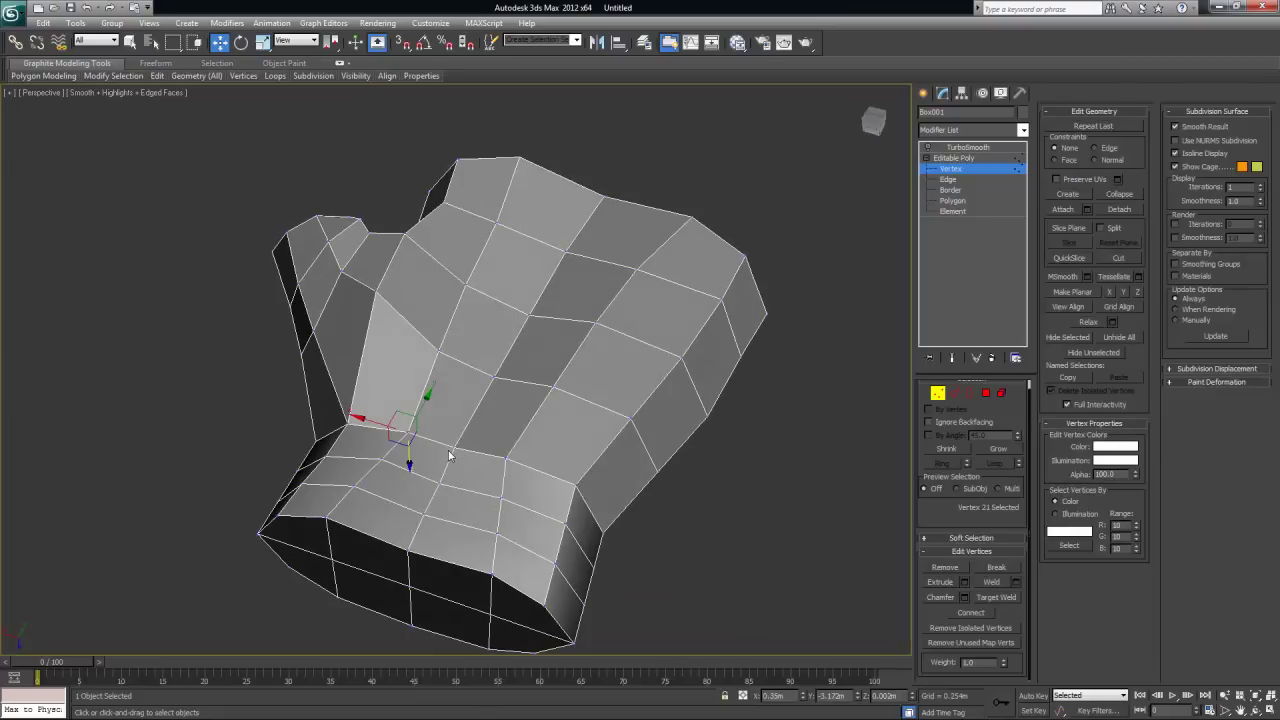
Lower the palm vertex beside the thumb base to about Z -0.278 m
middle_click_drag(442, 419, 480, 394, "alt")
left_click(483, 390)
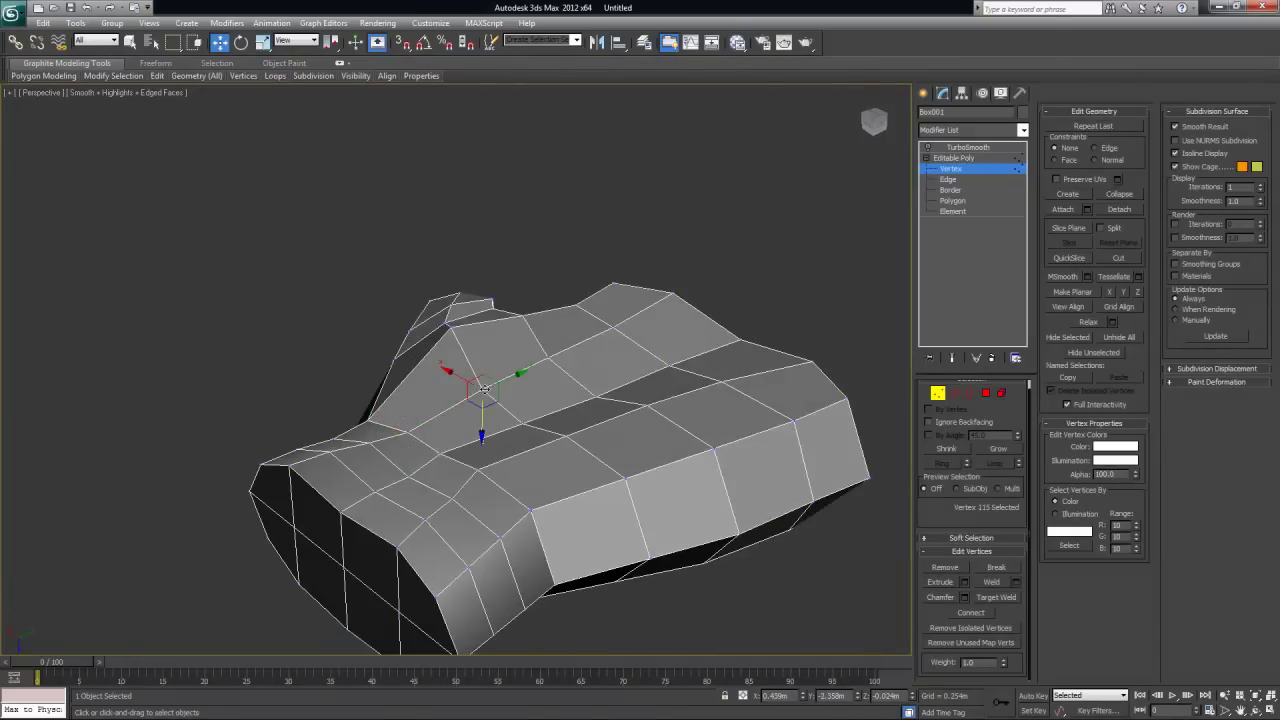
left_click_drag(481, 436, 478, 396)
Move the two neighbouring palm vertices at the thumb base along Y toward the wrist
middle_click_drag(478, 396, 425, 512, "alt")
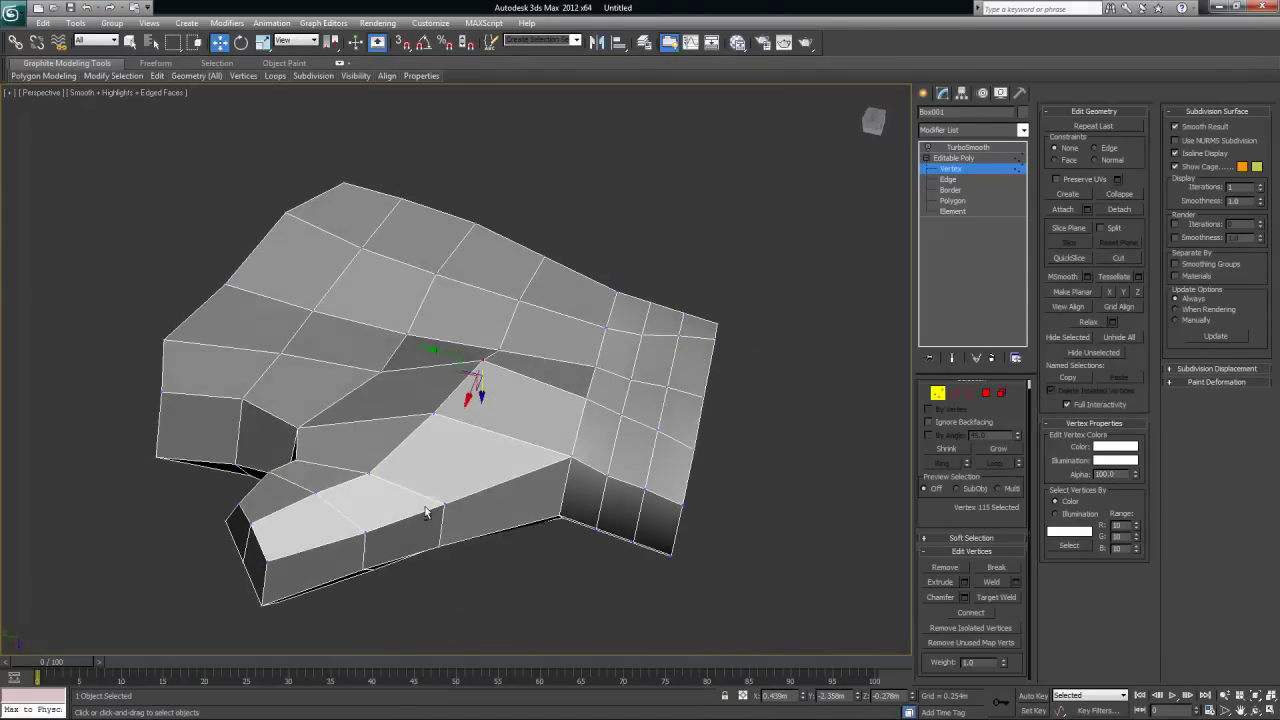
left_click(371, 477)
middle_click_drag(371, 477, 445, 458, "alt")
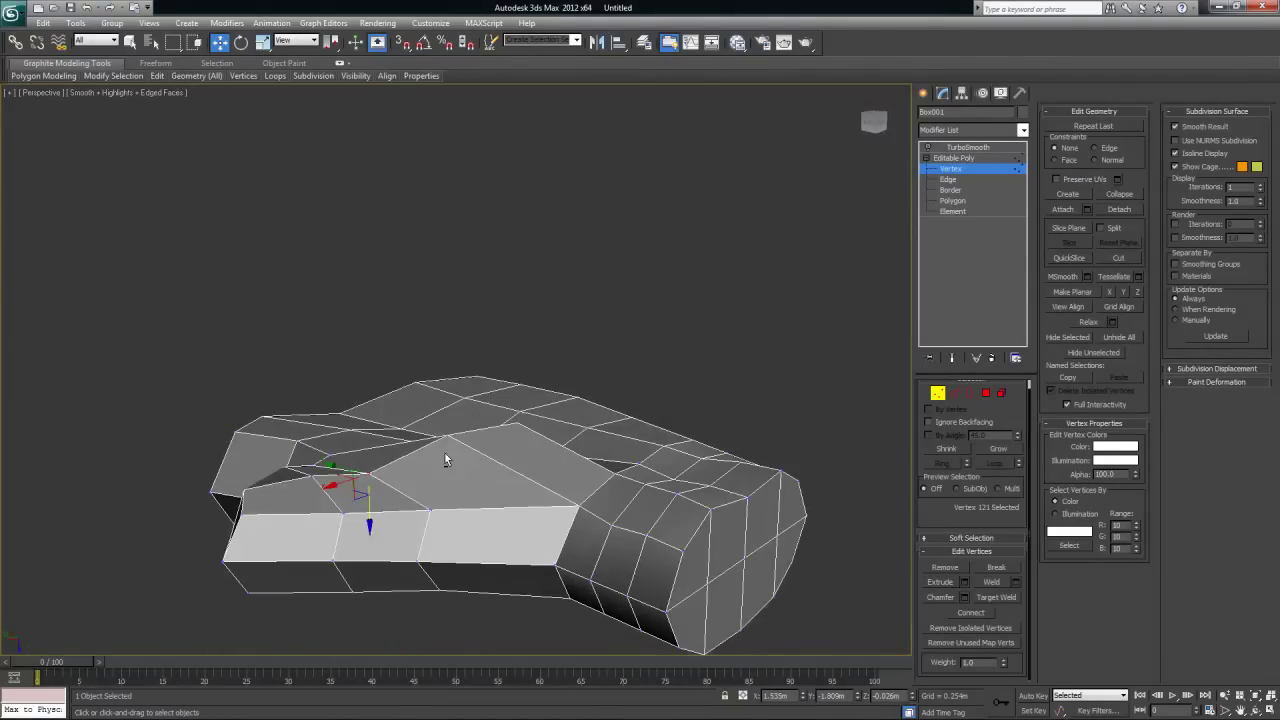
middle_click_drag(368, 510, 279, 405, "alt")
left_click(263, 395)
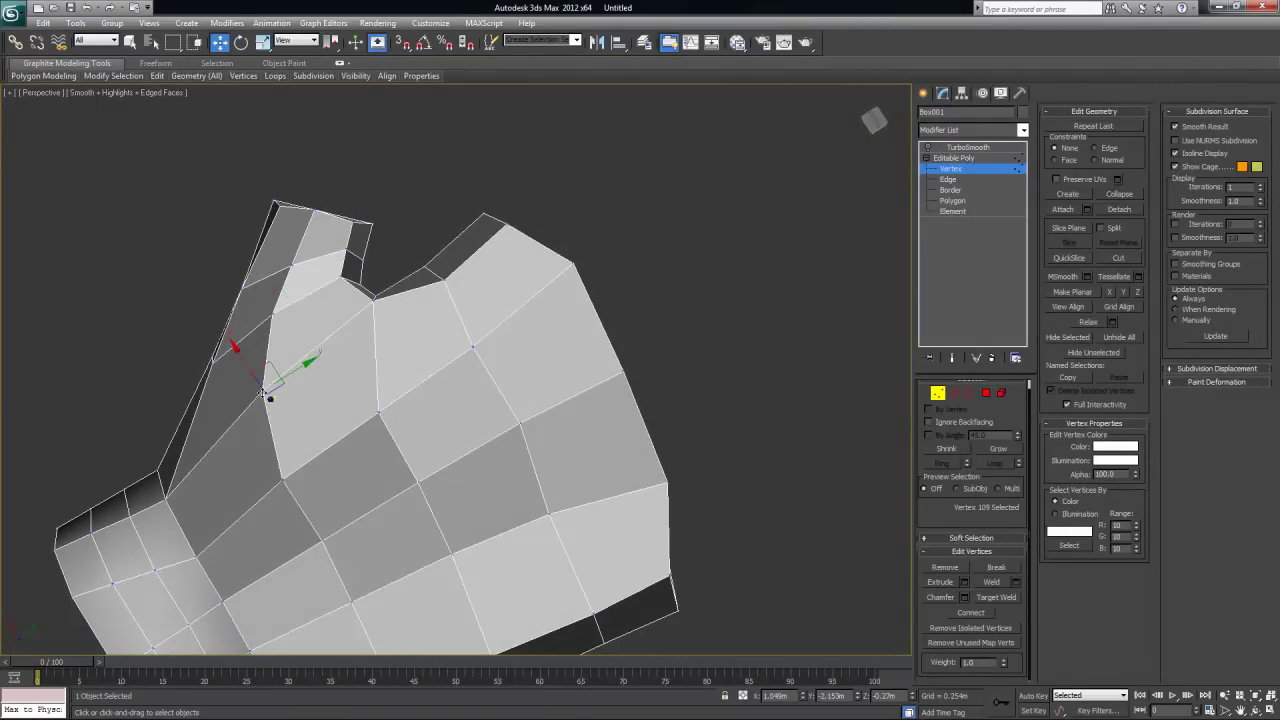
left_click(283, 481, "shift")
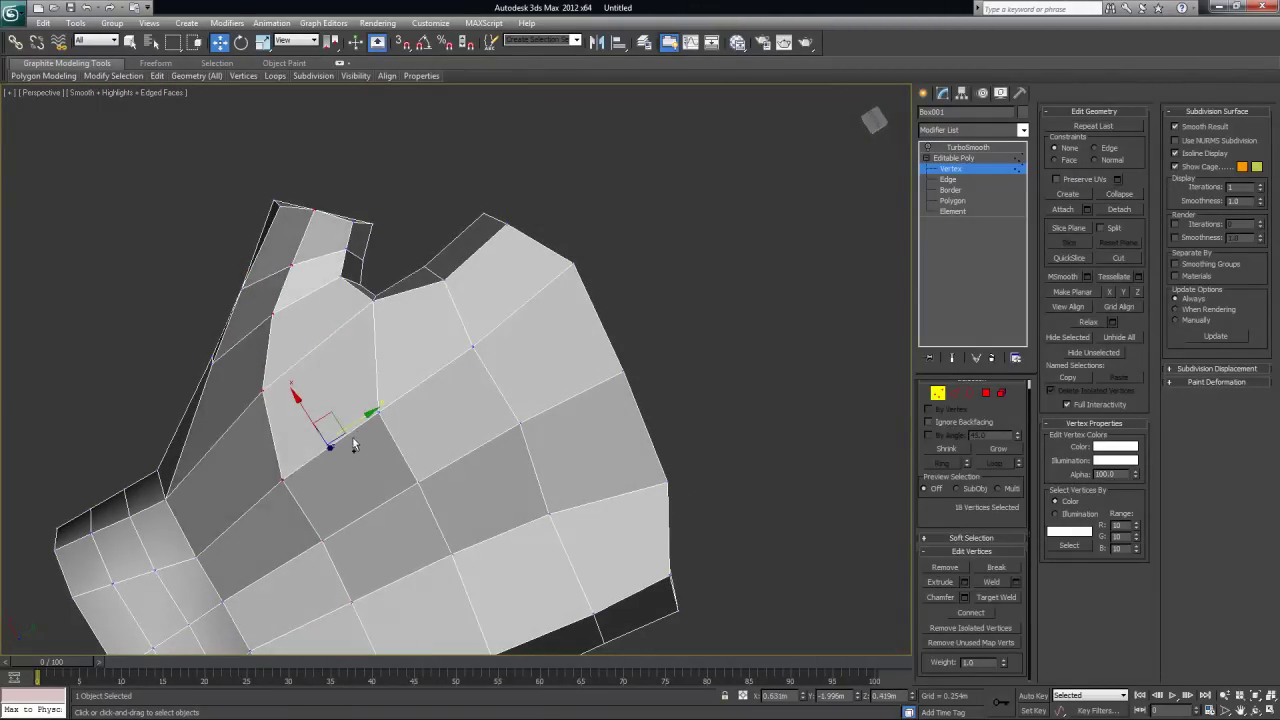
left_click(283, 481)
left_click(262, 392, "ctrl")
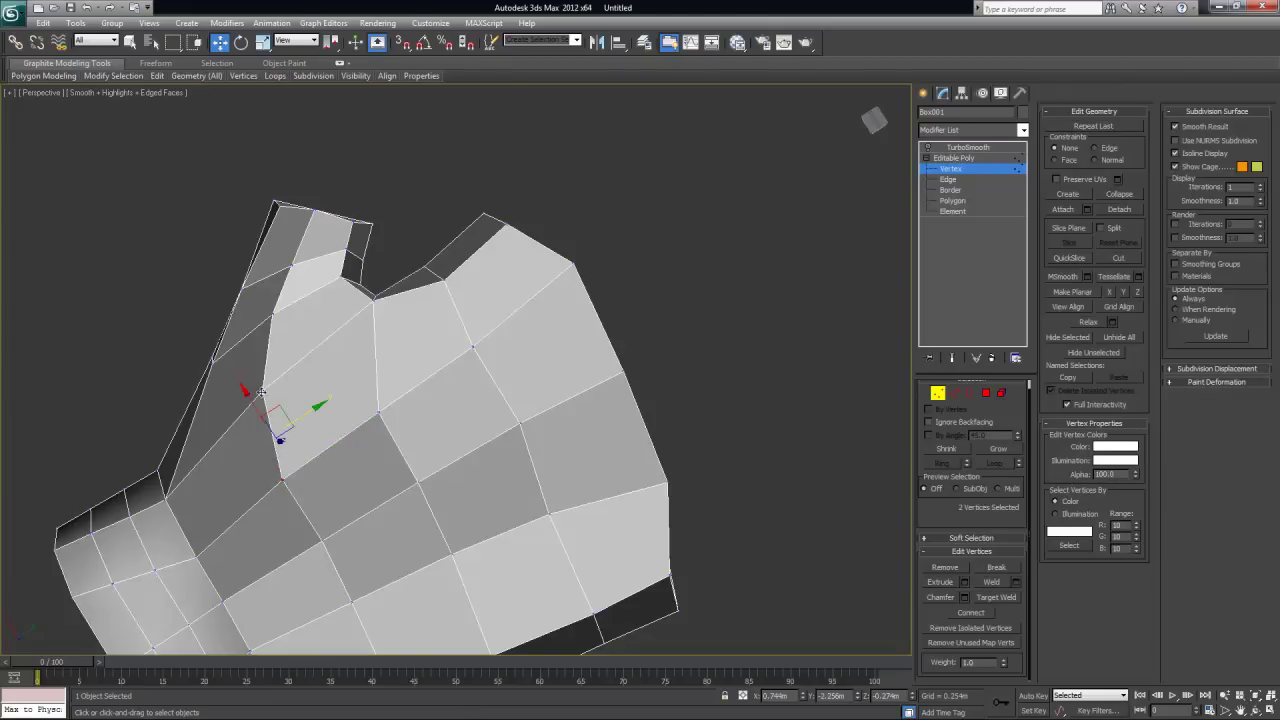
left_click_drag(319, 406, 293, 428)
Raise the palm-side vertex at the wrist crease by about 0.04 m along Z
middle_click_drag(380, 458, 332, 474, "alt")
left_click(276, 440)
left_click_drag(274, 470, 275, 483)
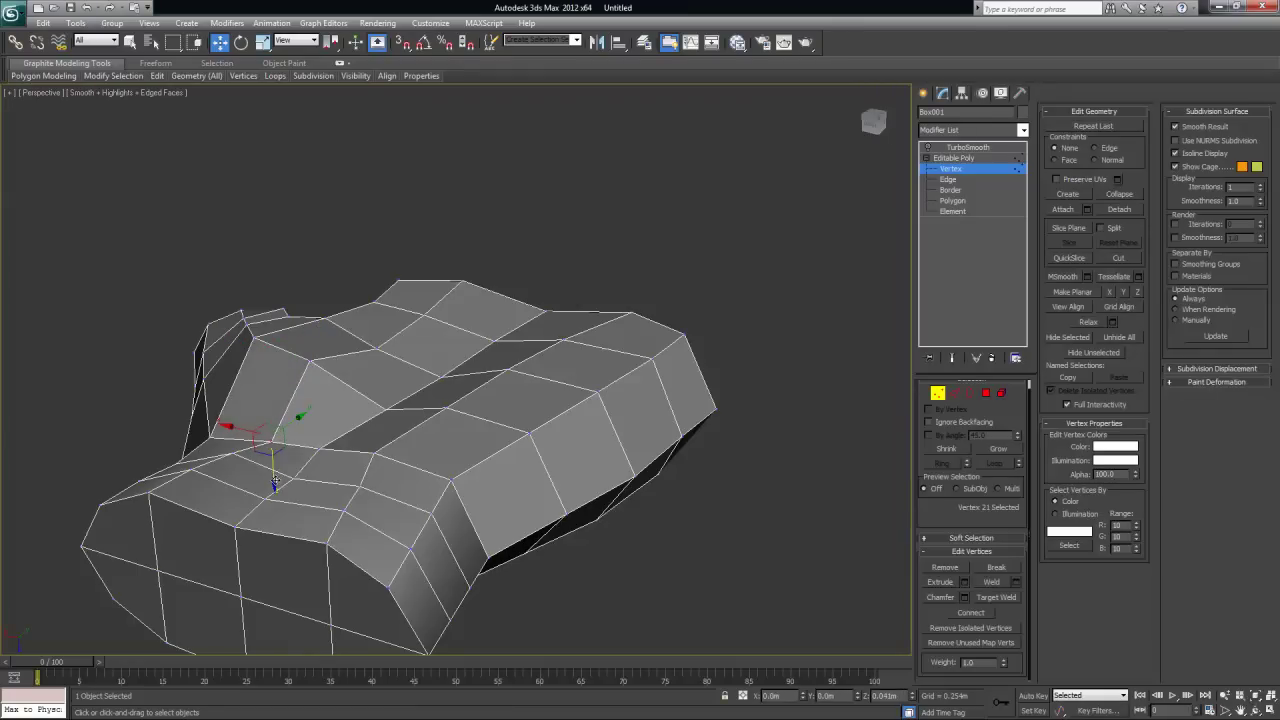
Lower the two palm vertices near the wrist crease on the little-finger side to about Z -0.187 m
middle_click_drag(377, 446, 318, 448, "alt")
left_click(362, 359)
left_click(448, 355, "ctrl")
middle_click_drag(448, 355, 437, 305, "alt")
middle_click_drag(425, 404, 400, 375, "alt")
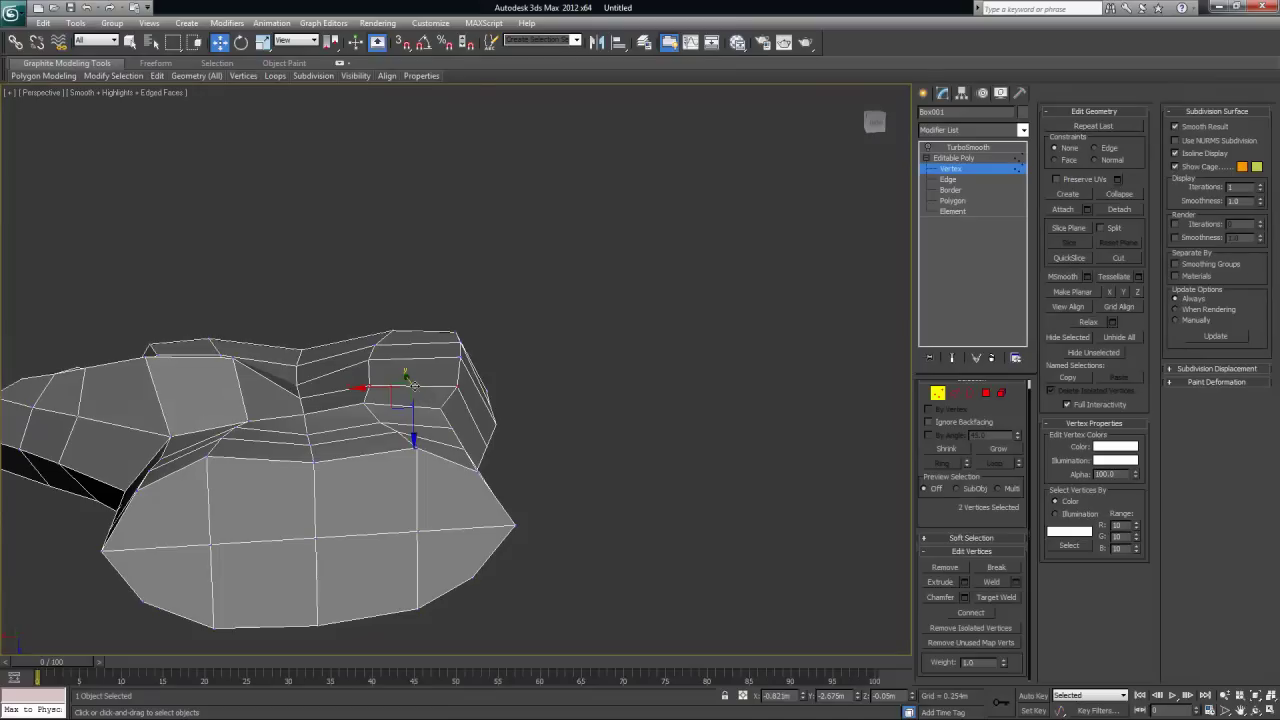
left_click_drag(414, 426, 414, 406)
middle_click_drag(480, 430, 415, 358, "alt")
left_click_drag(414, 389, 414, 396)
middle_click_drag(569, 397, 598, 379, "alt")
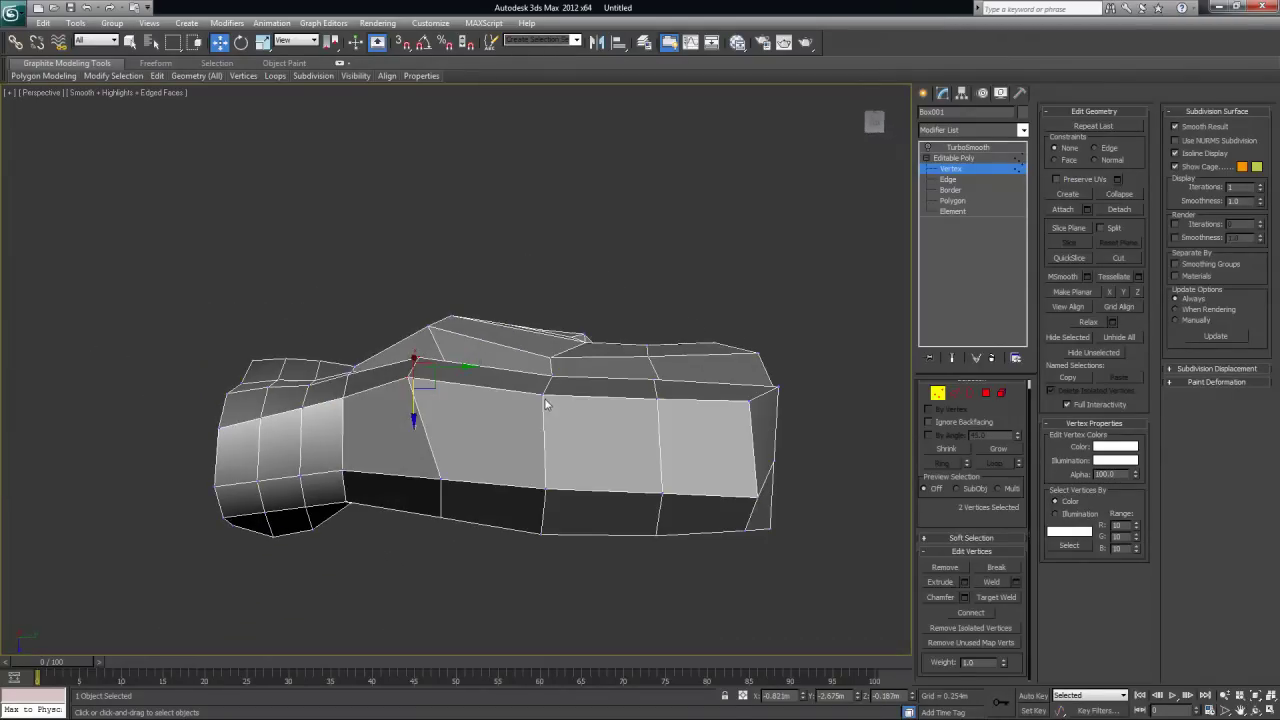
Turn on the TurboSmooth result and examine the smoothed hand's thickness and profile from several sides
left_click(679, 238)
middle_click_drag(679, 238, 540, 395, "alt")
left_click(955, 149)
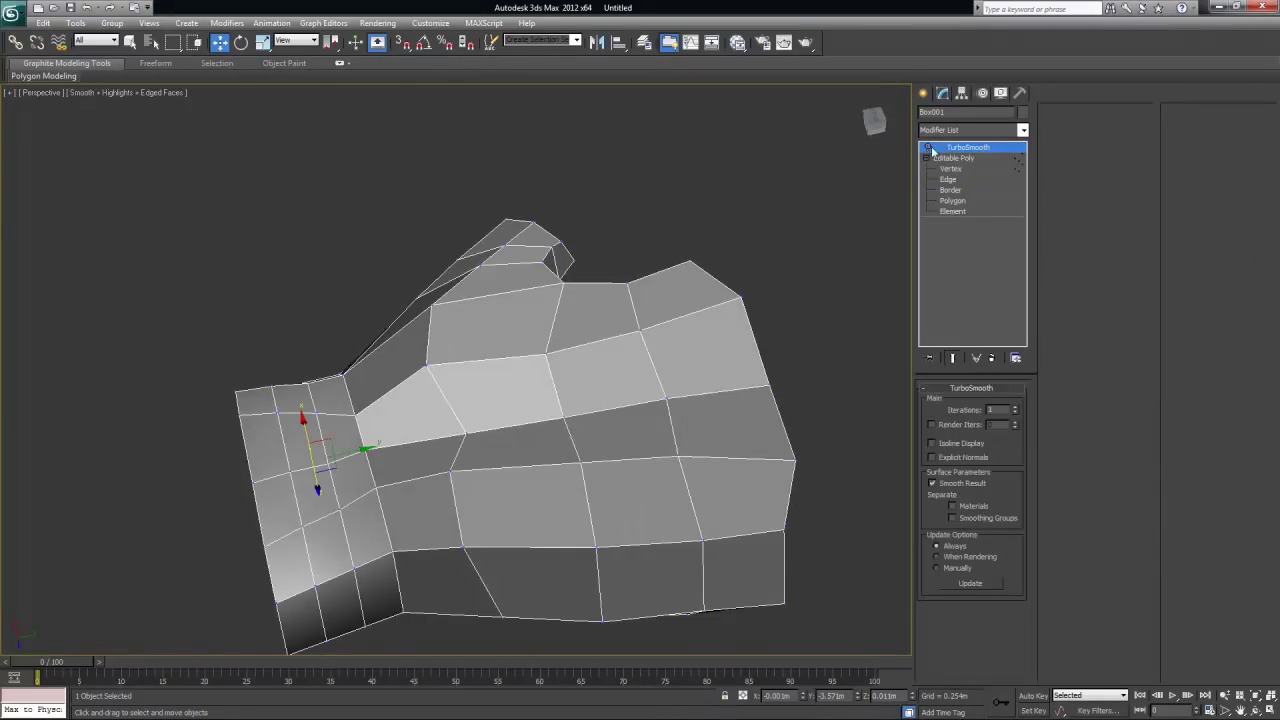
left_click(928, 148)
left_click(745, 289)
middle_click_drag(695, 296, 535, 416, "alt")
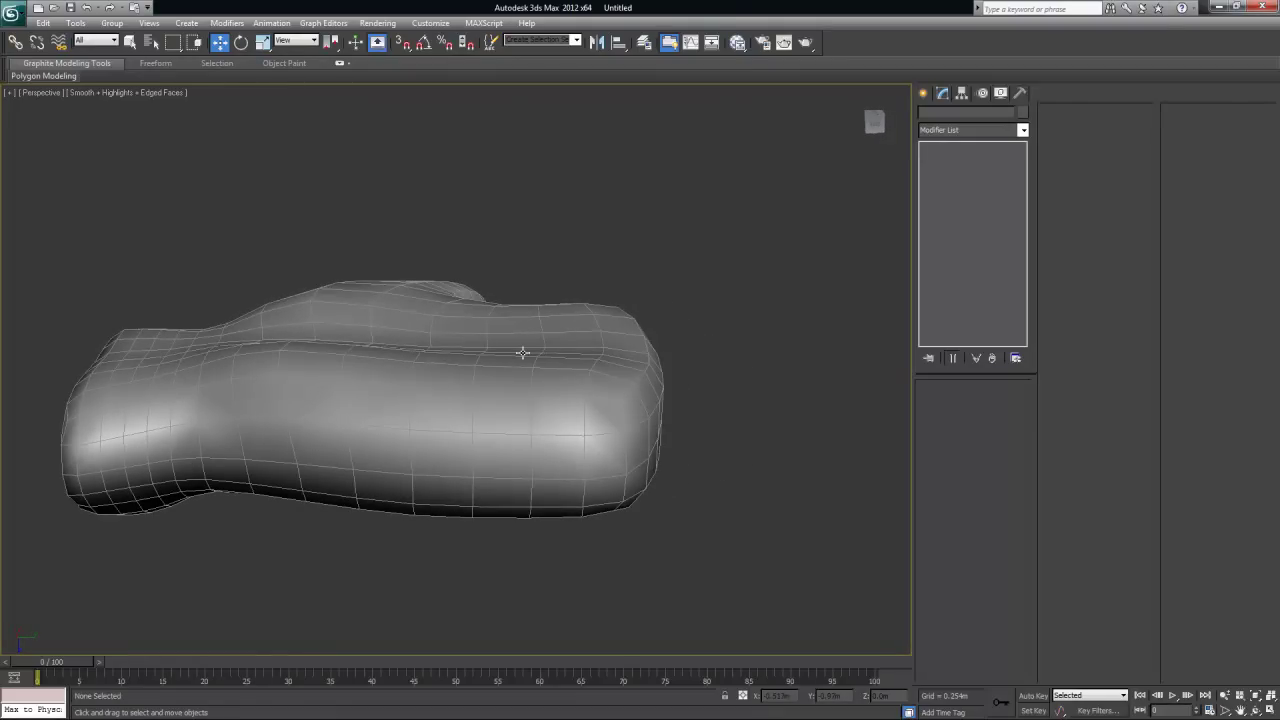
middle_click_drag(526, 351, 387, 428, "alt")
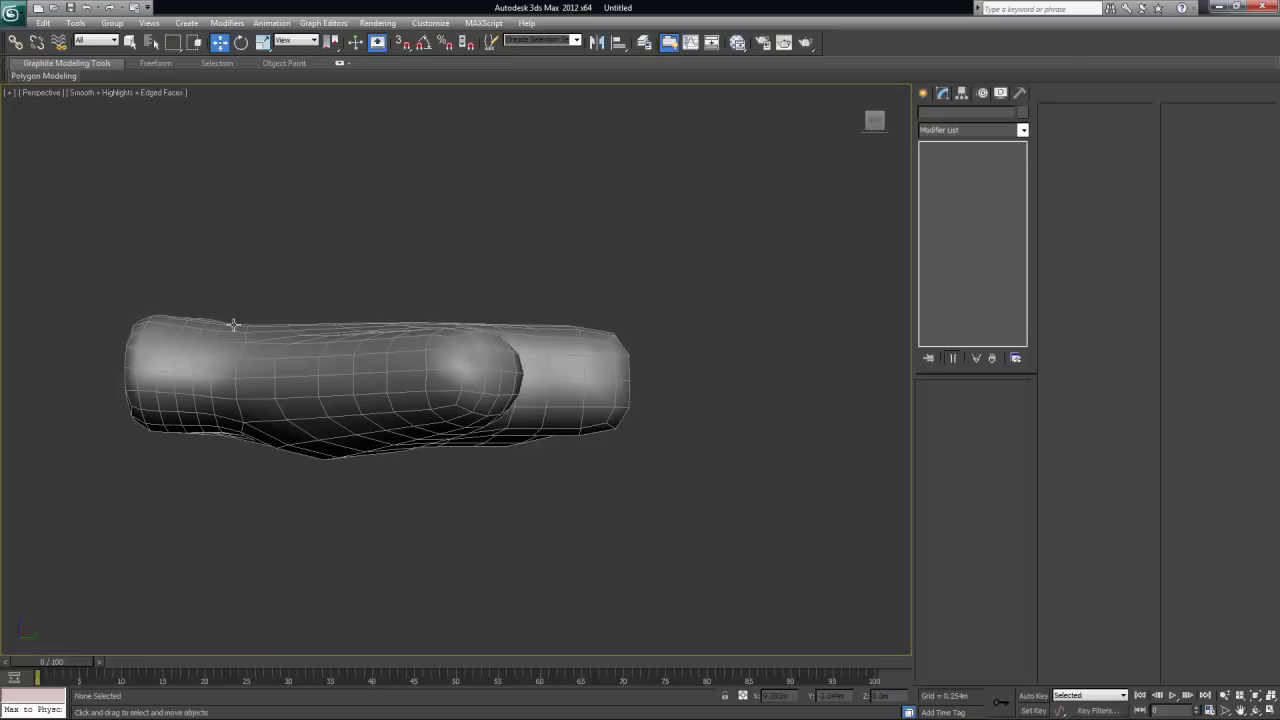
middle_click_drag(621, 386, 352, 429, "alt")
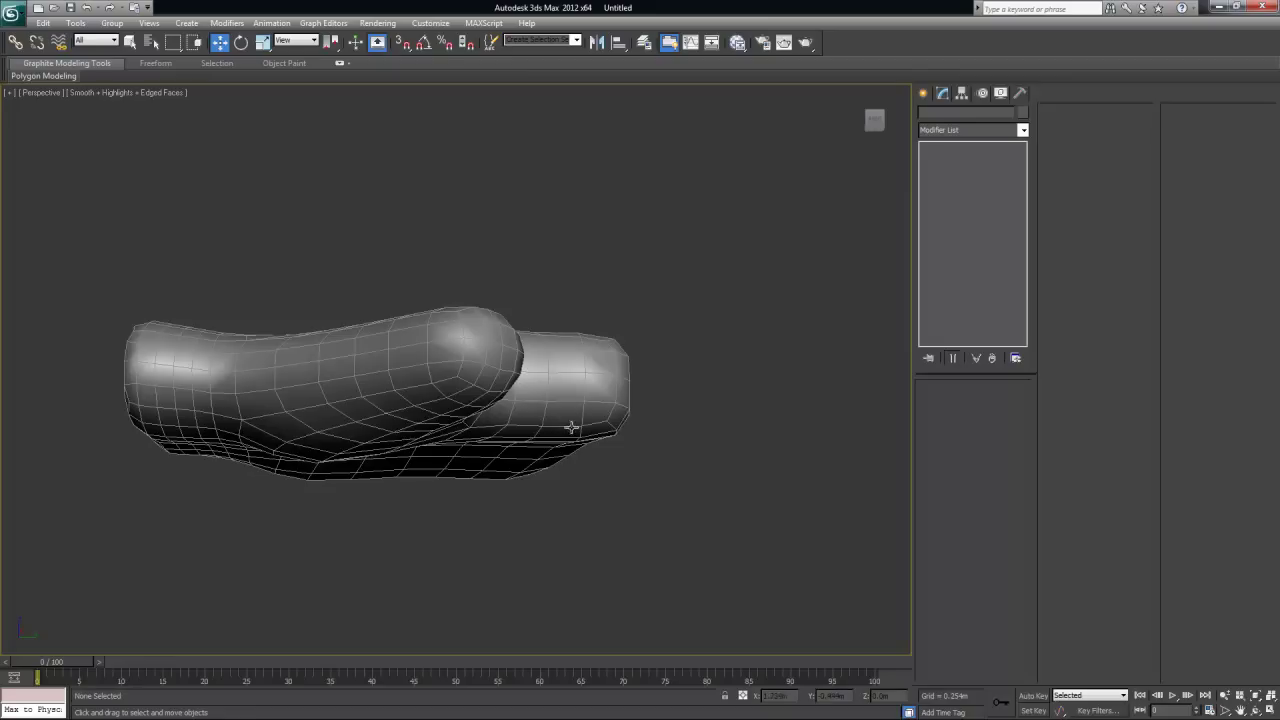
middle_click_drag(640, 417, 590, 313, "alt")
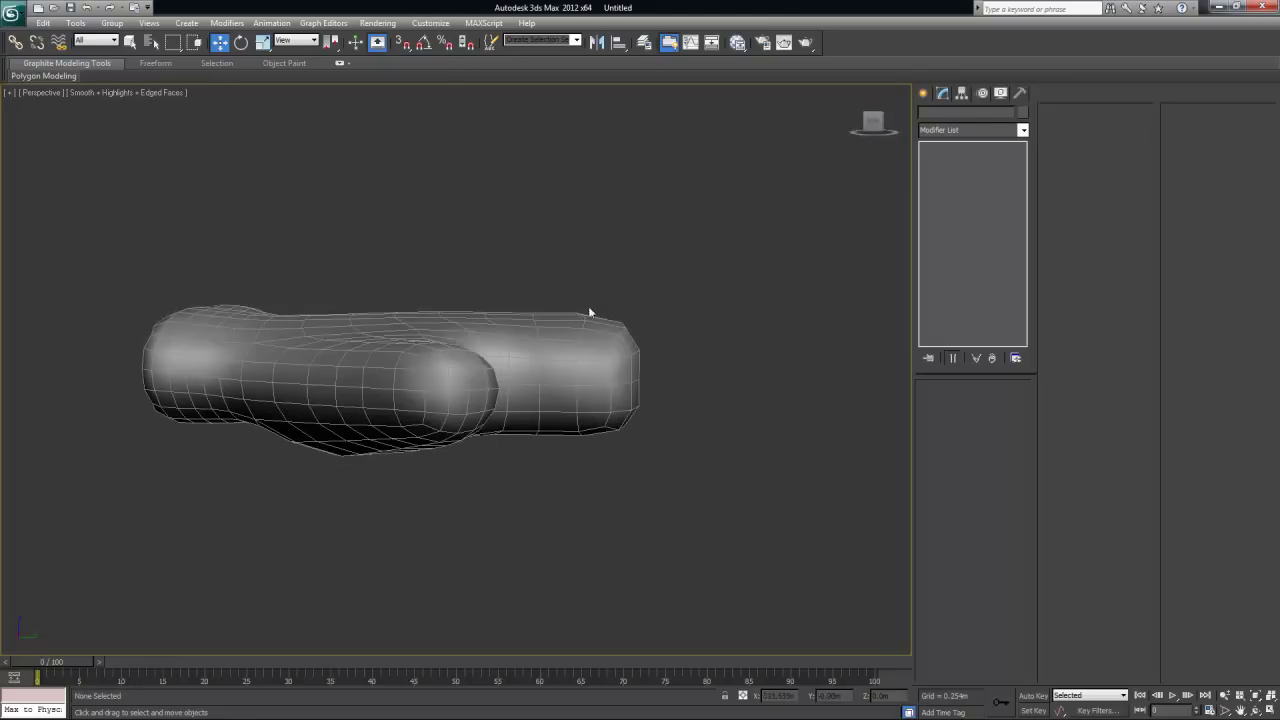
middle_click_drag(631, 399, 639, 390, "alt")
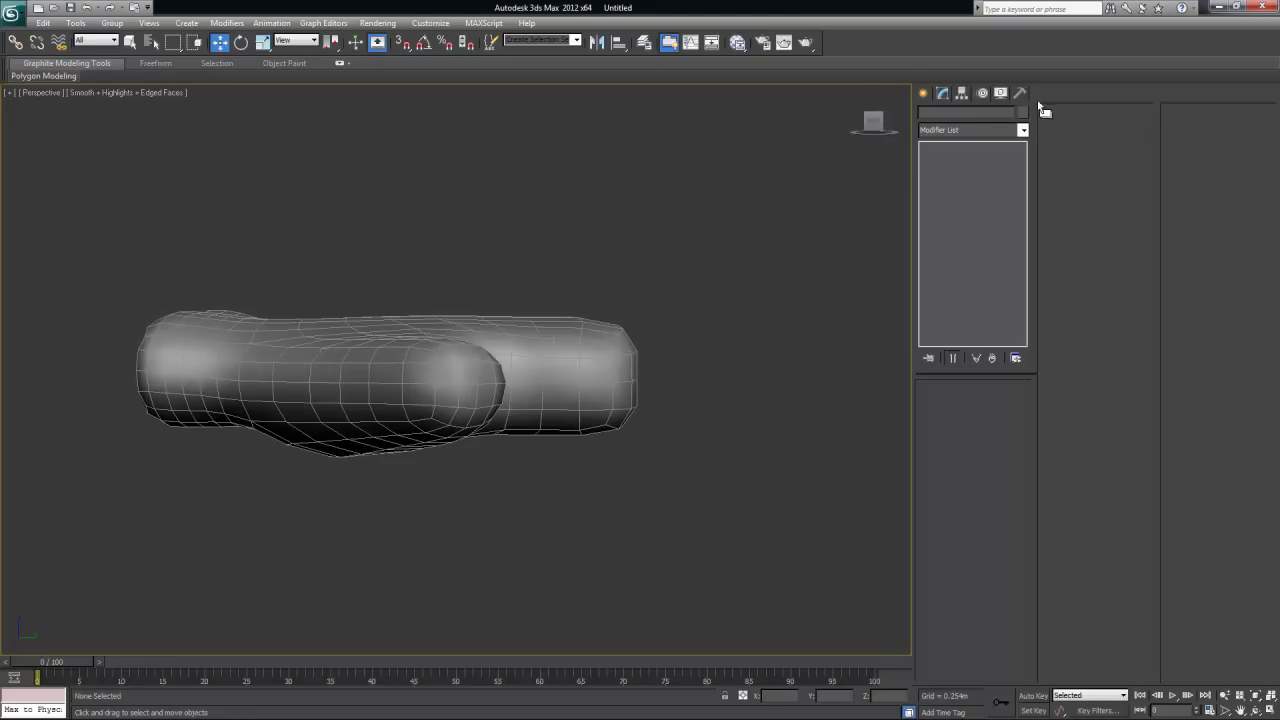
Turn off the TurboSmooth result and select all front and back vertices of the palm's finger end in wireframe
left_click(636, 341)
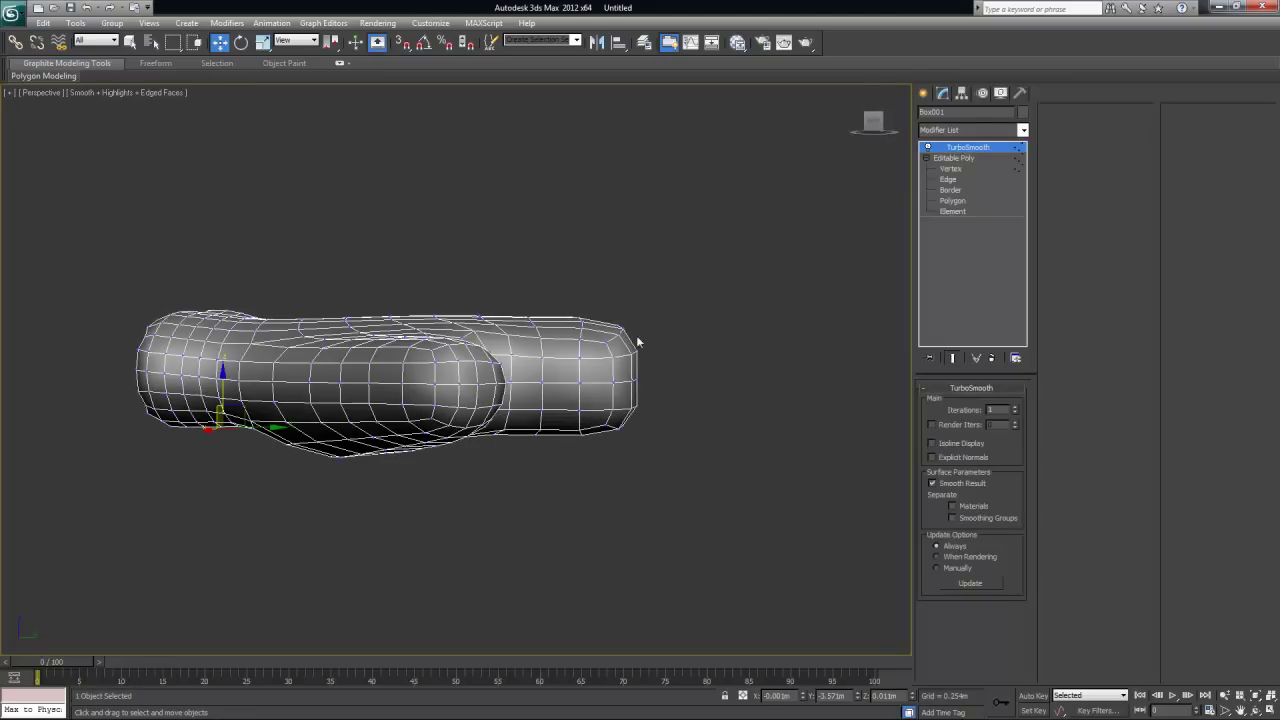
left_click(928, 148)
left_click(950, 169)
middle_click_drag(684, 403, 828, 408, "alt")
middle_click_drag(926, 392, 590, 243, "alt")
left_click_drag(516, 230, 642, 459)
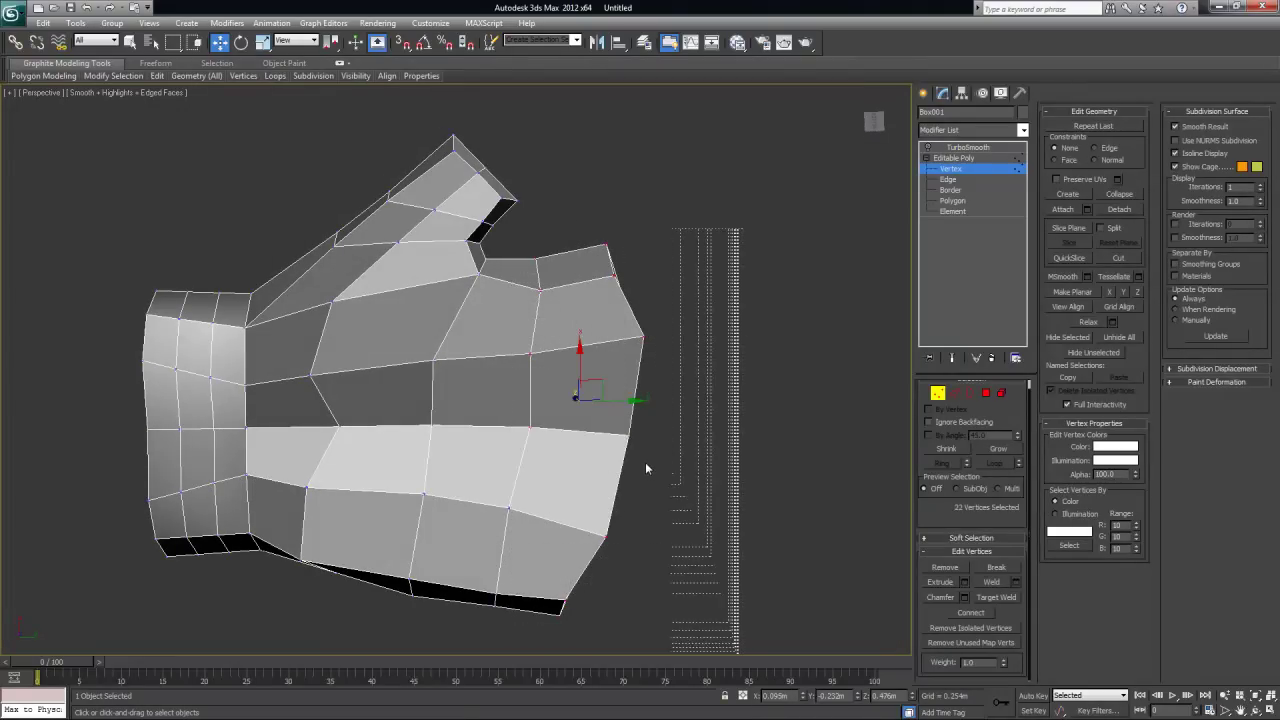
key("F3")
middle_click_drag(644, 466, 540, 460, "alt")
left_click_drag(458, 422, 660, 560)
mouse_move(660, 560)
middle_mouse_down("alt")
mouse_move(660, 458)
mouse_move(650, 567)
middle_mouse_up("alt")
key("r")
mouse_move(665, 442)
middle_mouse_down("alt")
mouse_move(655, 468)
mouse_move(650, 436)
middle_mouse_up("alt")
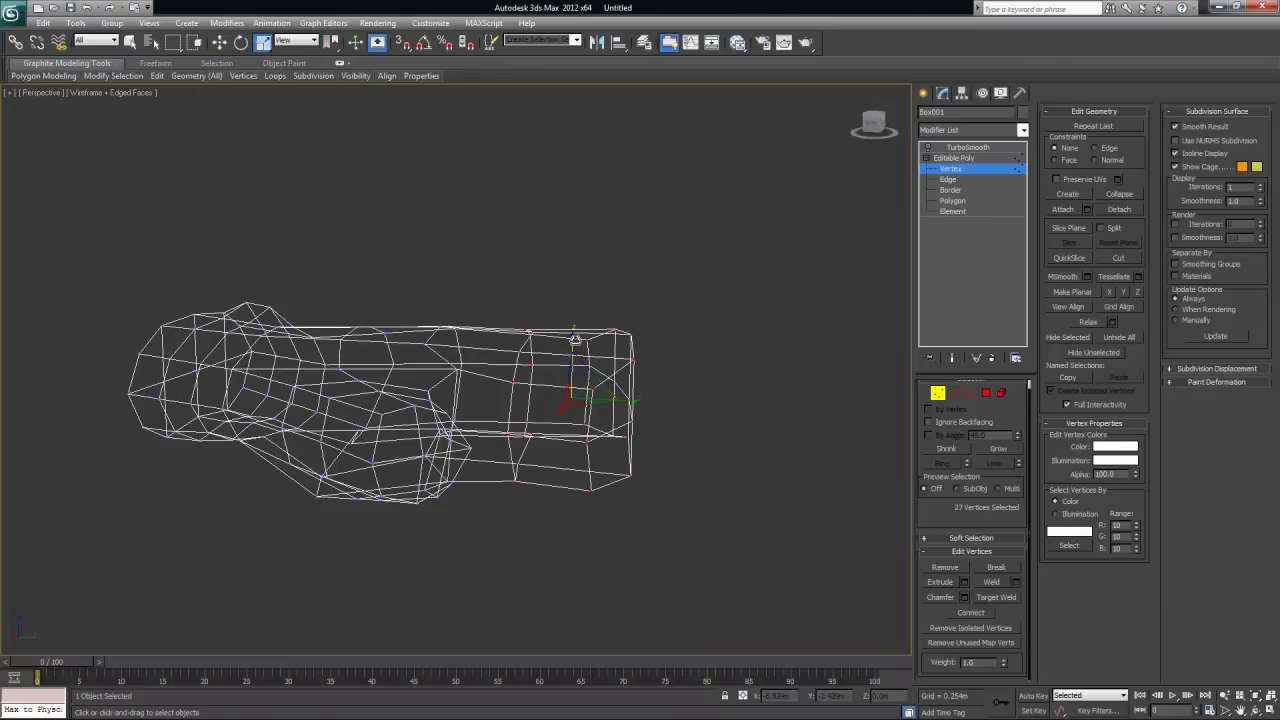
Scale the selected finger-end vertices to about 92% along Z to thin that end of the palm
key("4")
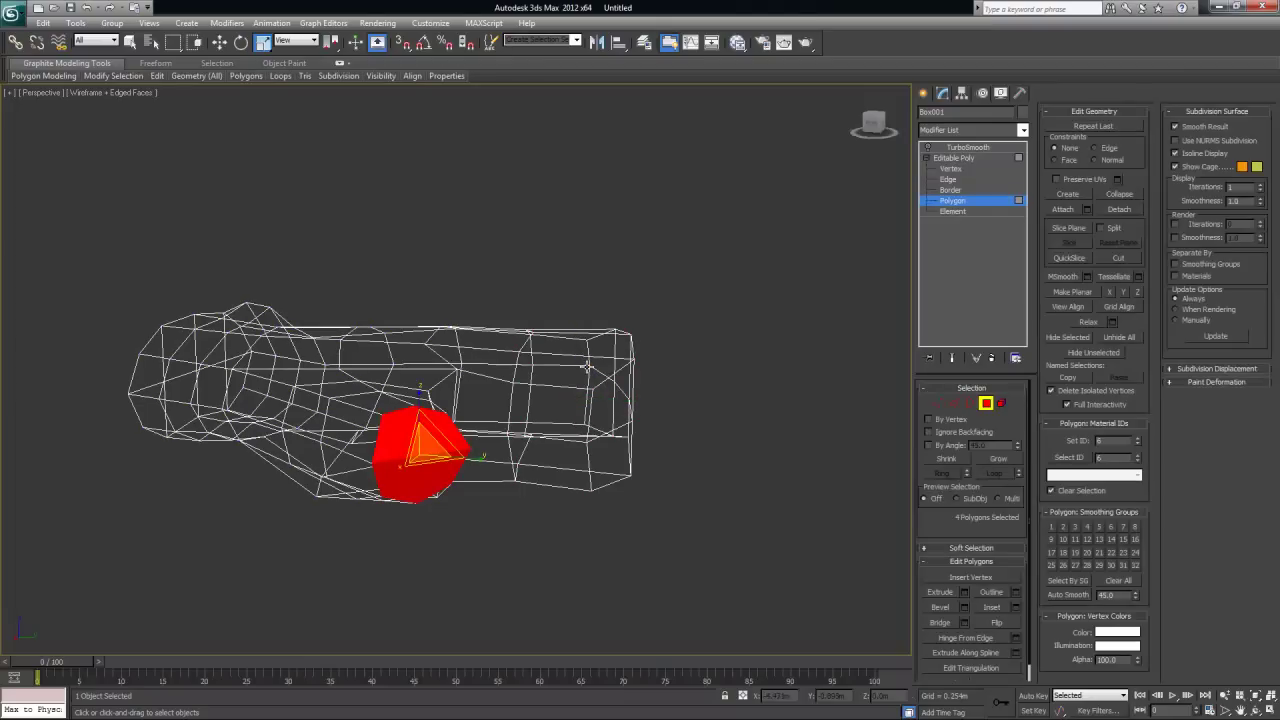
key("1")
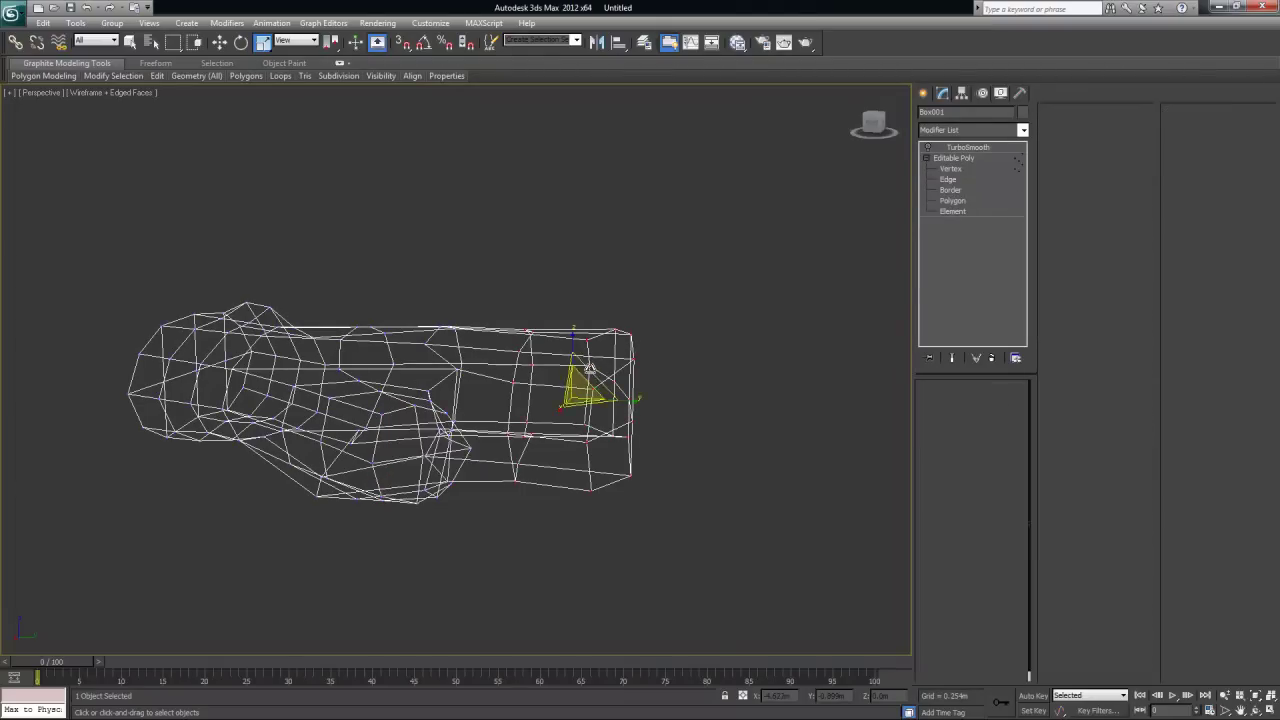
middle_click_drag(755, 364, 724, 428, "alt")
scroll(724, 428, "up", 3)
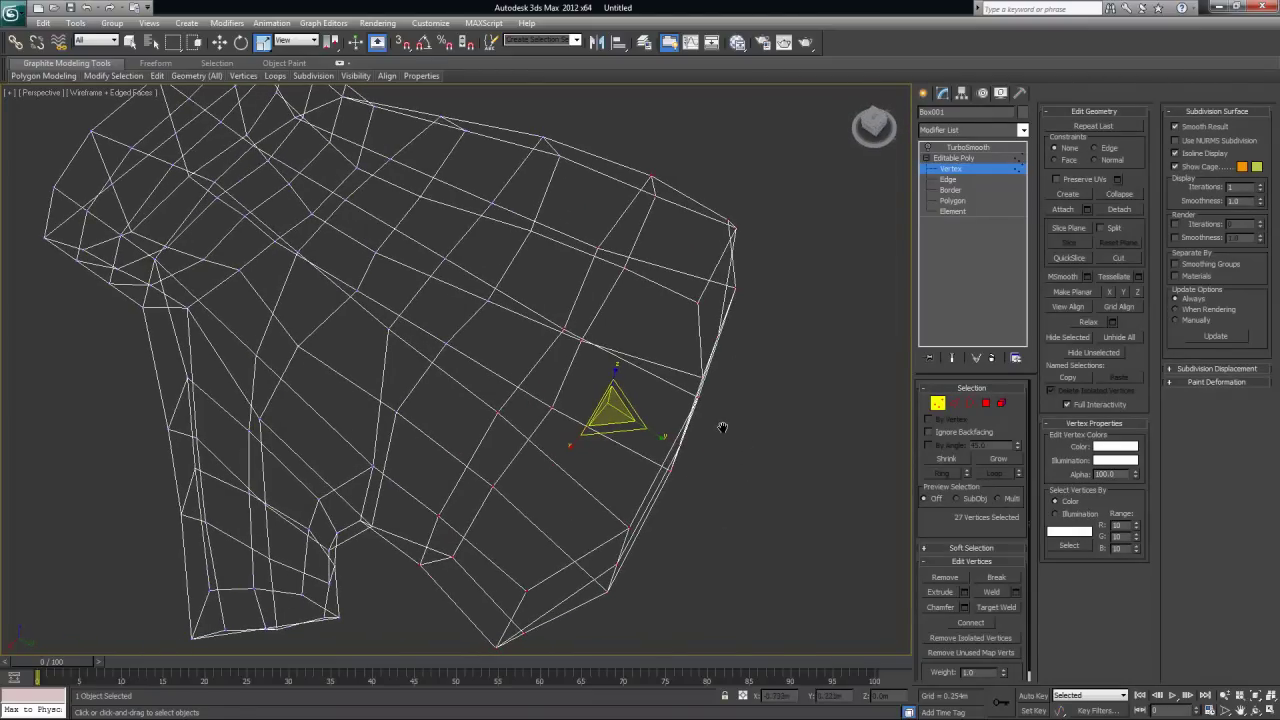
key("F3")
middle_click_drag(687, 489, 659, 481, "alt")
key("F3")
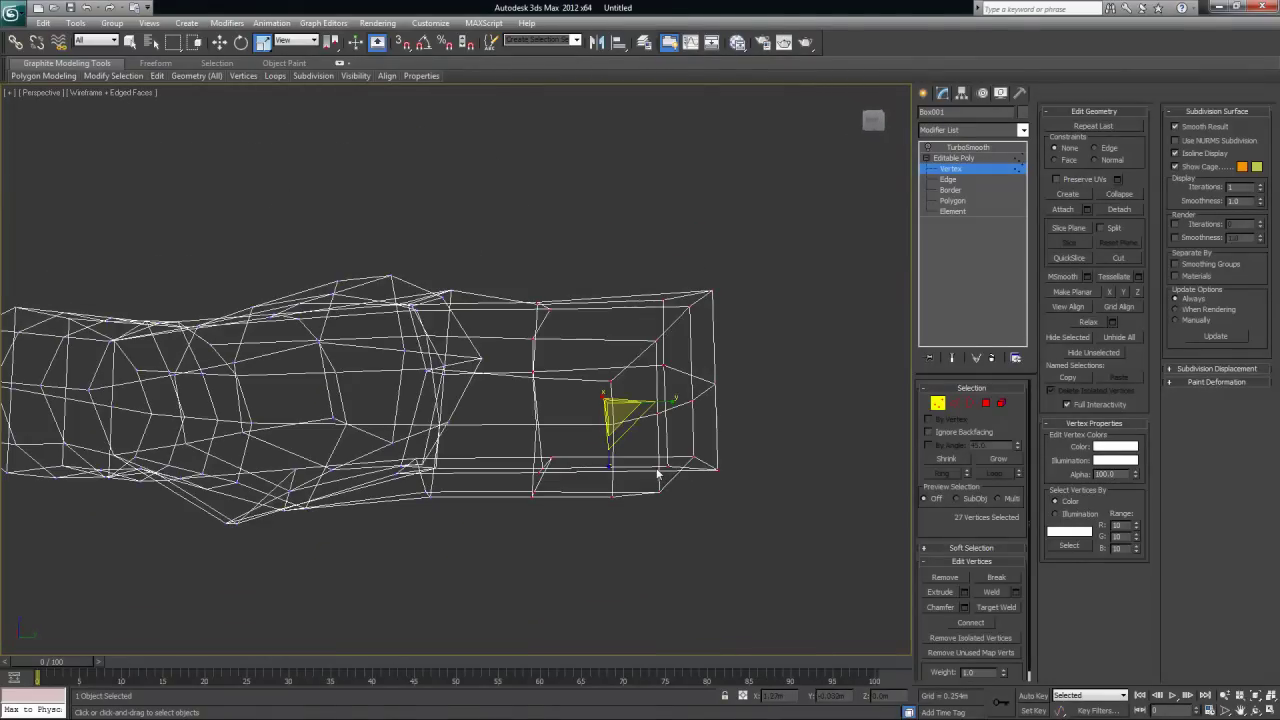
key("F3")
key("F4")
key("F4")
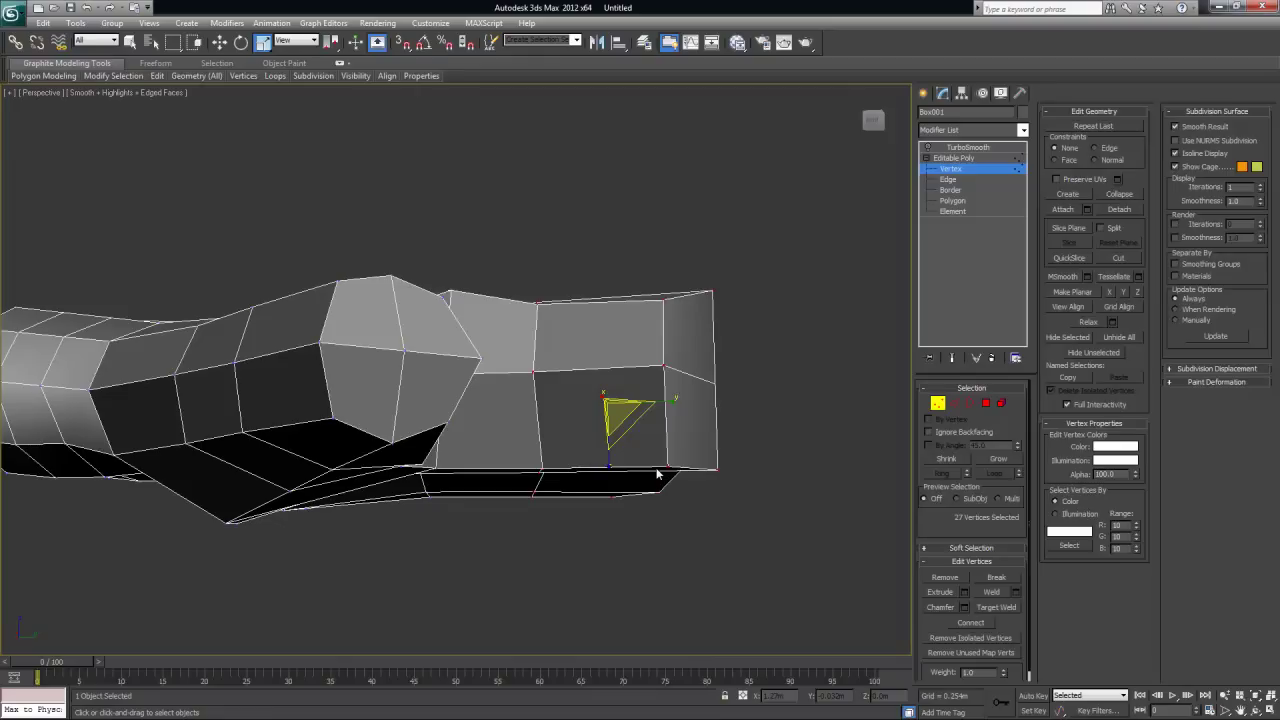
key("F3")
key("F3")
key("F3")
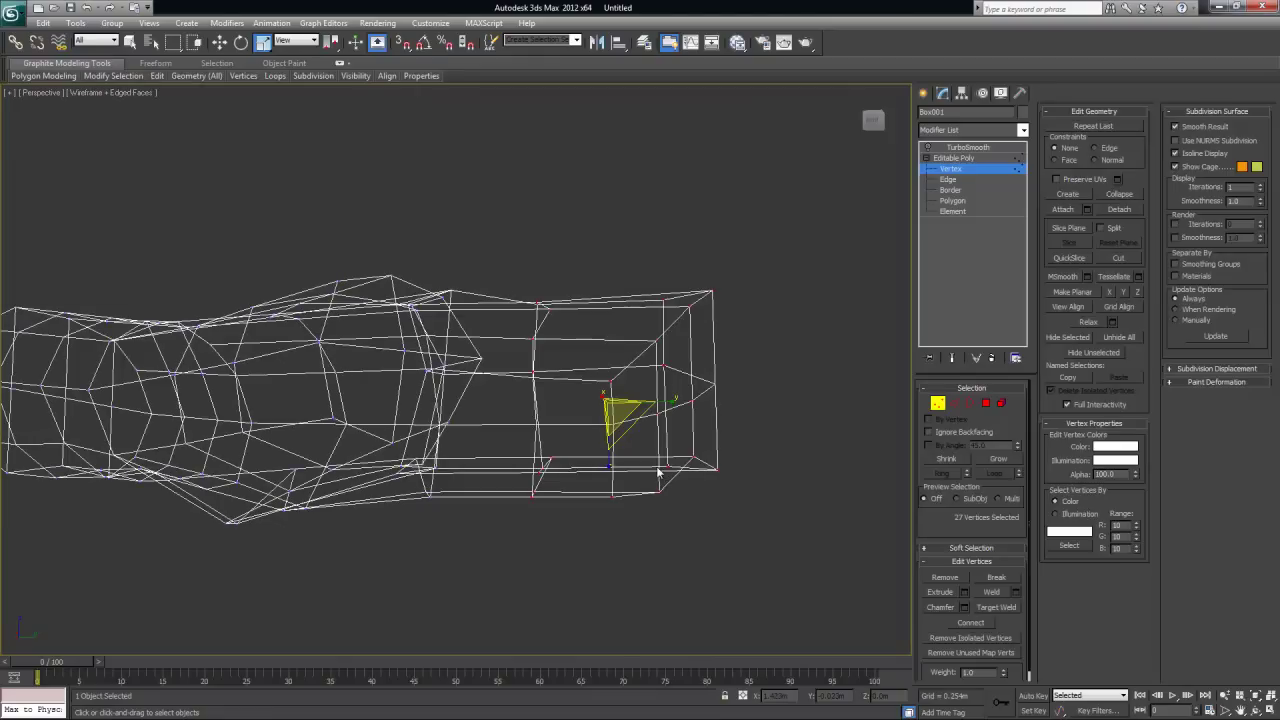
key("F3")
middle_click_drag(693, 451, 636, 451, "alt")
left_click_drag(609, 463, 613, 460)
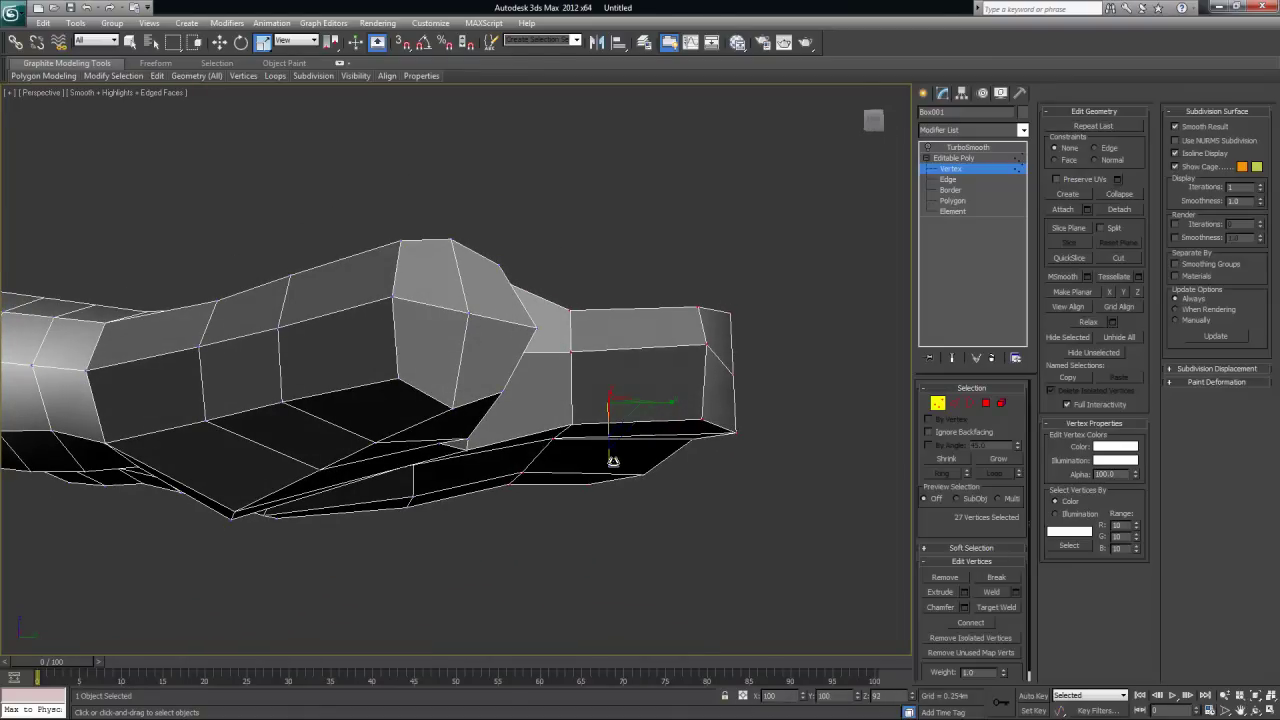
middle_click_drag(650, 486, 650, 512, "alt")
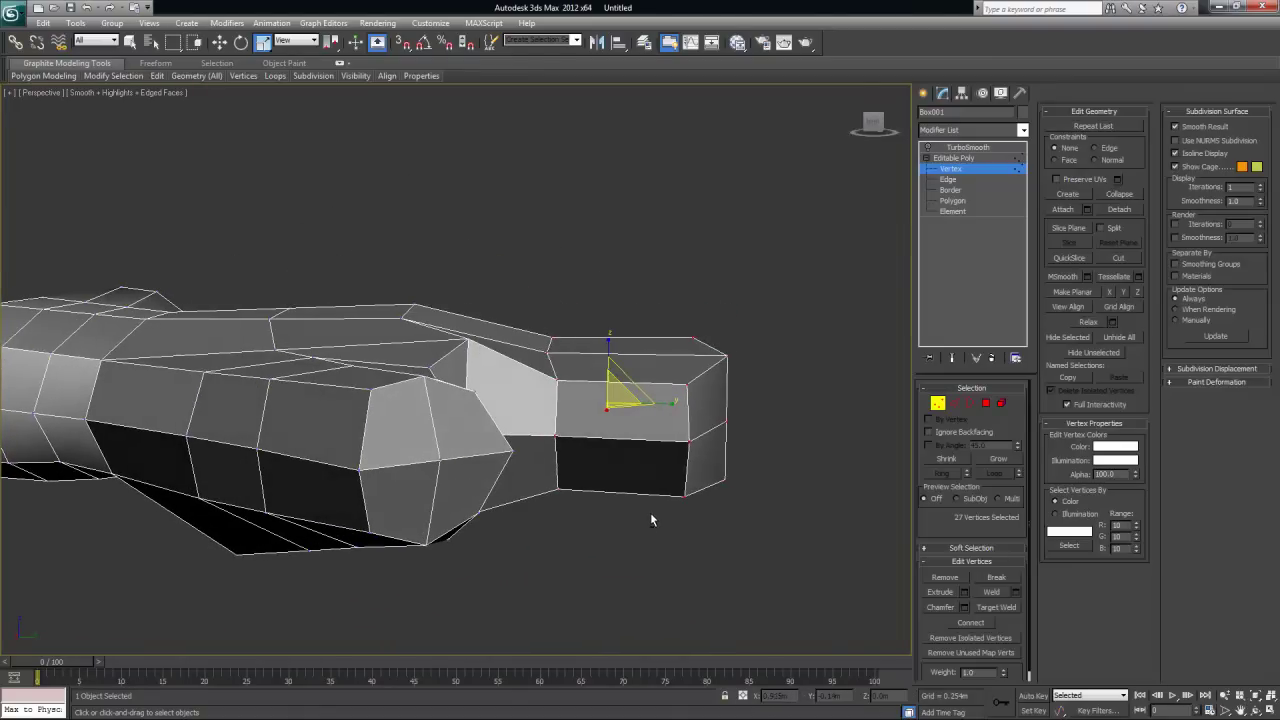
Raise the selected finger-end vertices along Z to about 0.599 m
key("w")
scroll(708, 458, "down", 5)
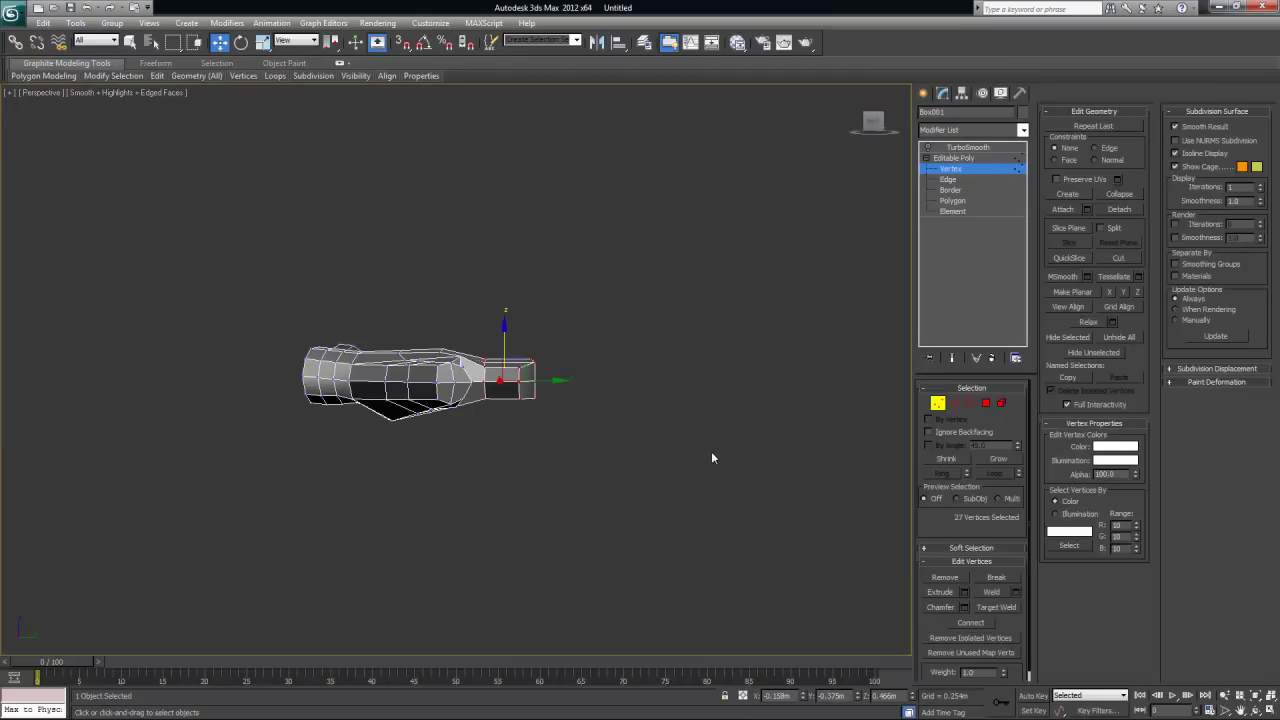
middle_click_drag(680, 450, 643, 417, "alt")
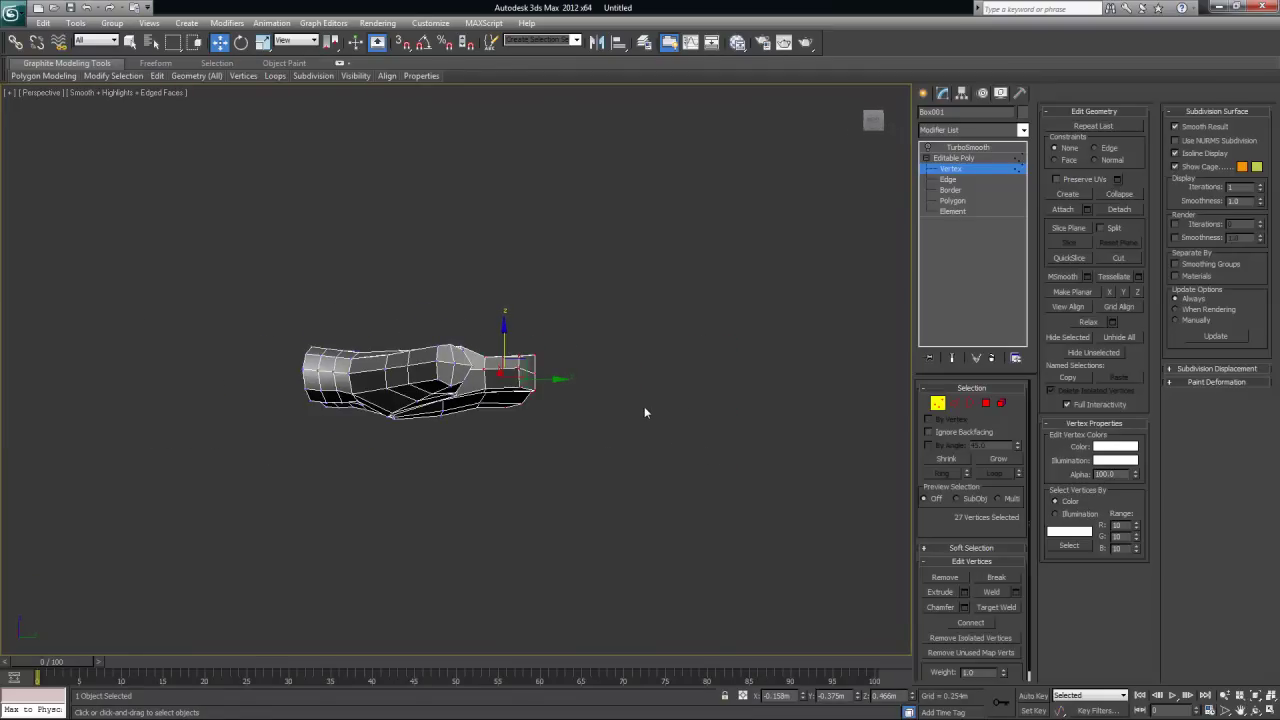
scroll(643, 417, "up", 3)
middle_click_drag(583, 332, 615, 371, "alt")
scroll(631, 396, "up", 4)
mouse_move(607, 347)
left_mouse_down()
mouse_move(608, 318)
mouse_move(610, 331)
left_mouse_up()
mouse_move(710, 432)
middle_mouse_down("alt")
mouse_move(700, 449)
mouse_move(751, 454)
mouse_move(706, 414)
mouse_move(645, 400)
mouse_move(455, 431)
mouse_move(704, 433)
mouse_move(710, 376)
mouse_move(710, 433)
middle_mouse_up("alt")
scroll(707, 424, "down", 5)
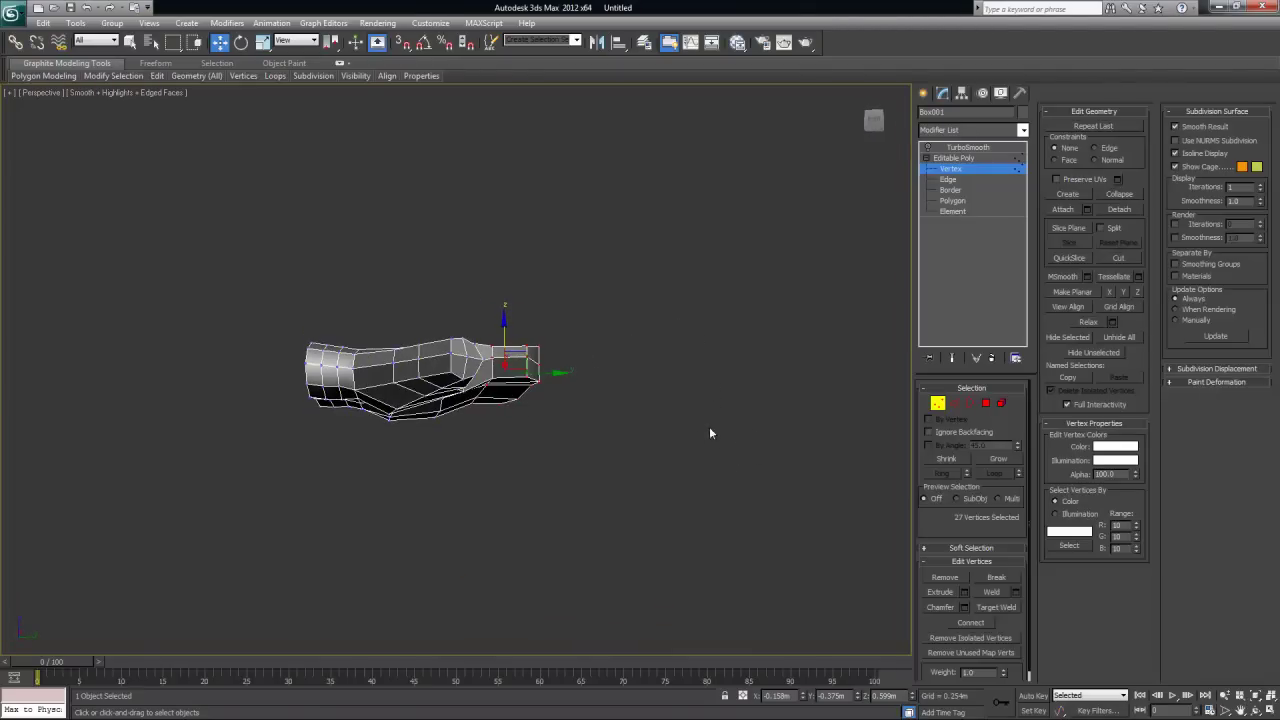
scroll(671, 427, "up", 4)
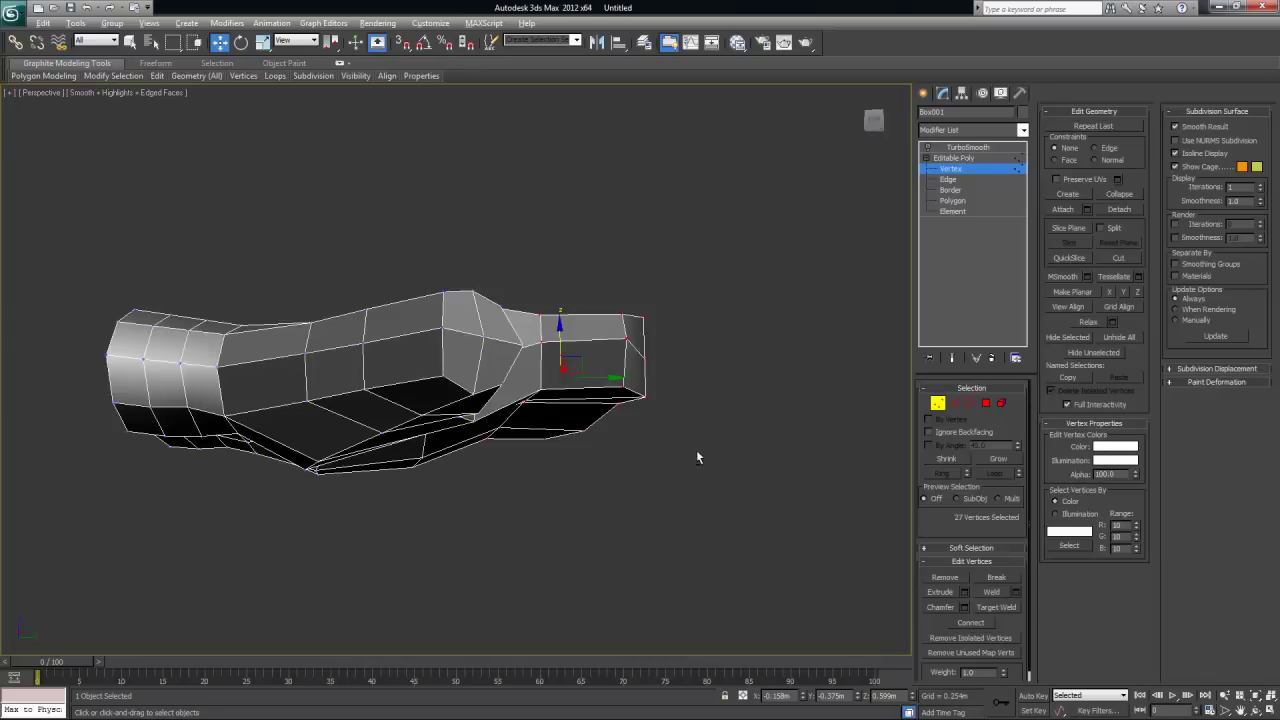
Check the hand's shape with TurboSmooth switched on, and return to the unsmoothed Editable Poly
left_click(968, 148)
middle_click_drag(752, 435, 780, 420, "alt")
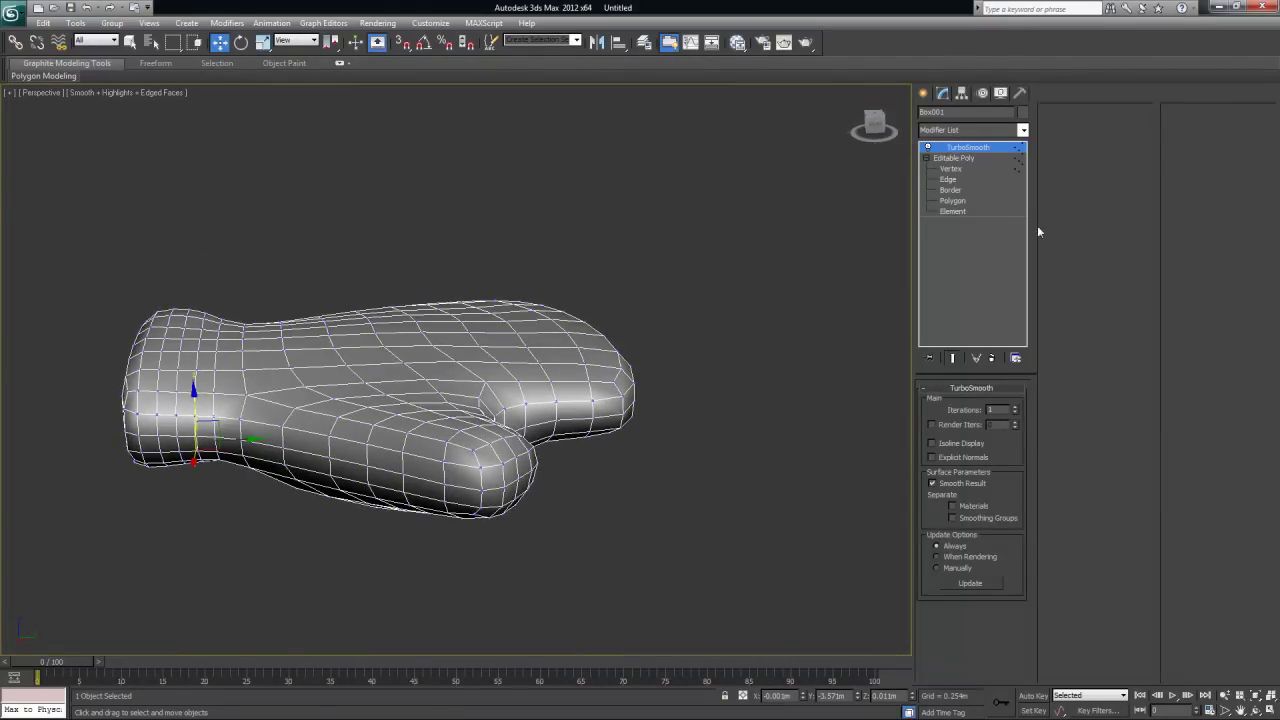
left_click(928, 147)
left_click(953, 158)
Select one lengthwise edge in the last row of faces on the back of the hand, at the finger end
middle_click_drag(700, 330, 692, 364, "alt")
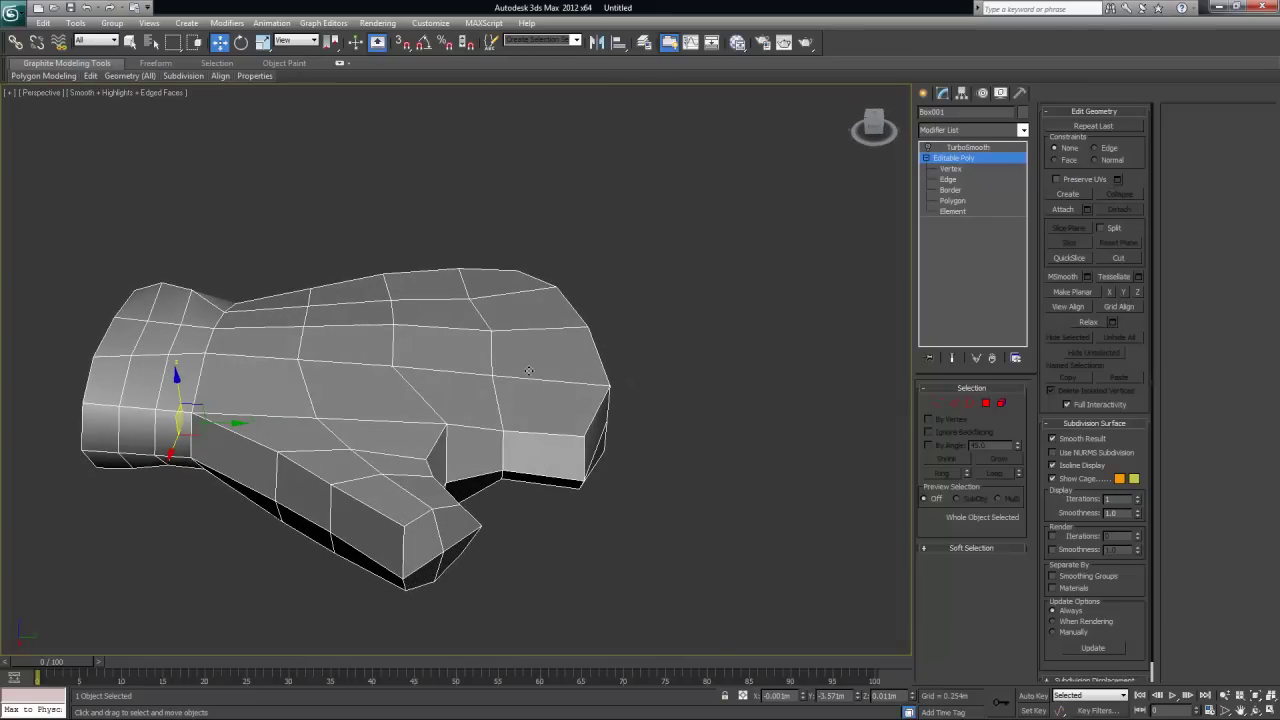
left_click(954, 403)
left_click(540, 333)
middle_click_drag(692, 400, 634, 388, "alt")
middle_click_drag(497, 385, 649, 289, "alt")
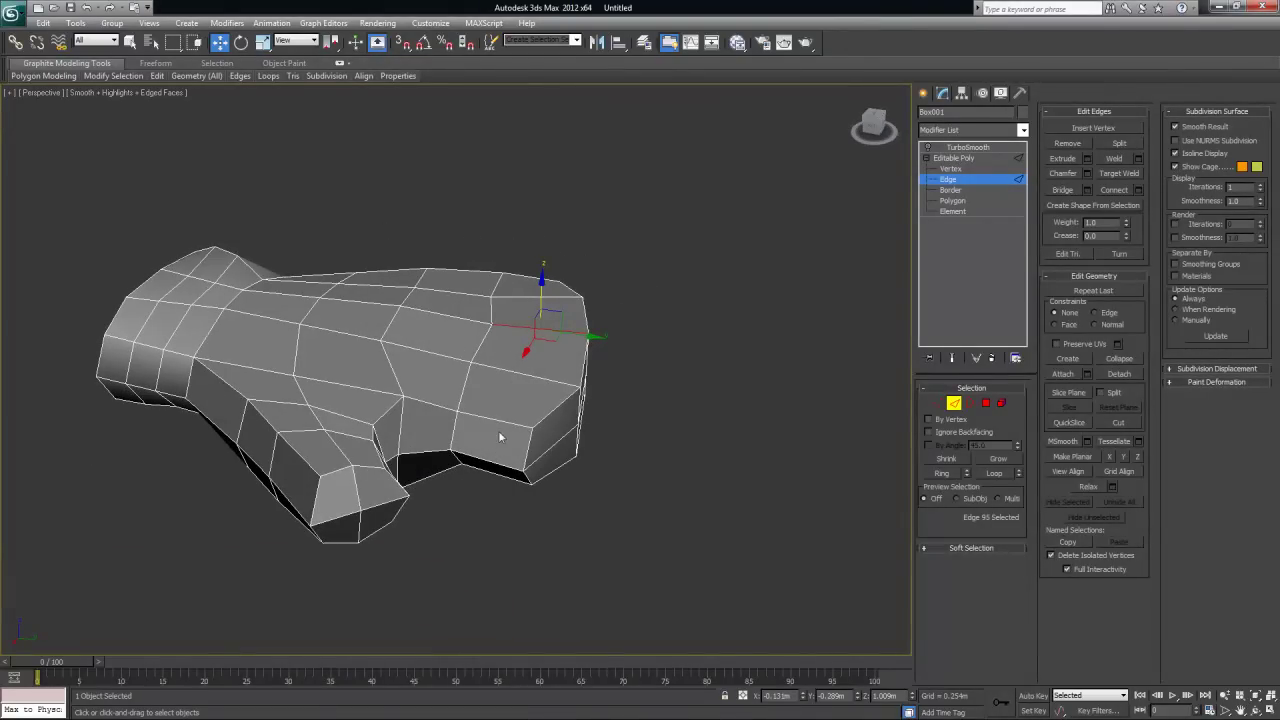
Compare the palm mesh with the hand skeleton reference image in the top view, and return to the maximized perspective view
key("alt+w")
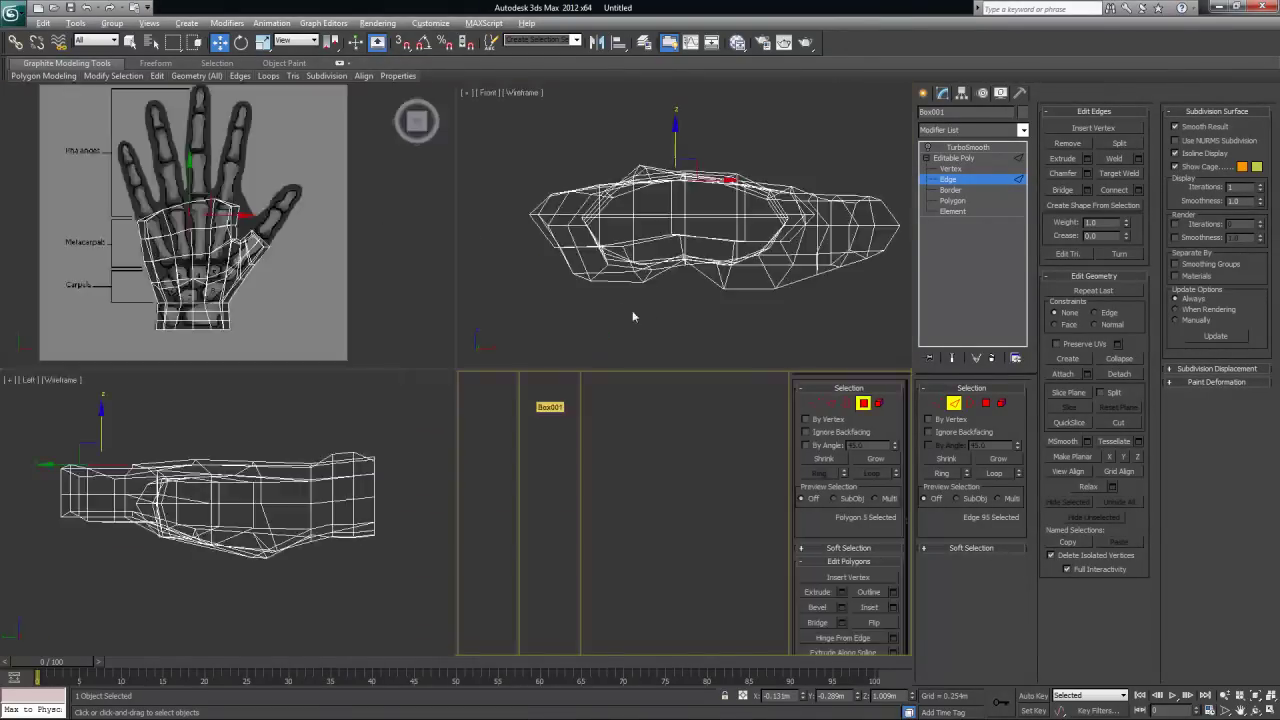
middle_click_drag(262, 230, 268, 235)
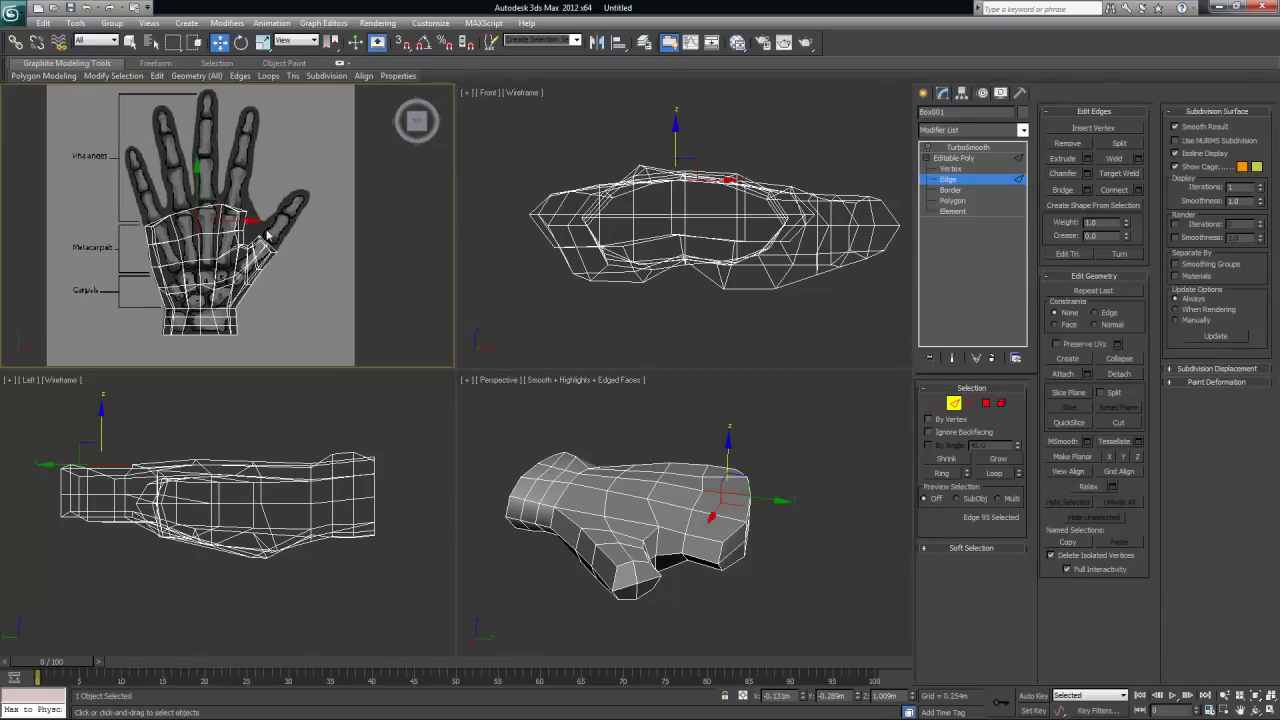
key("alt+w")
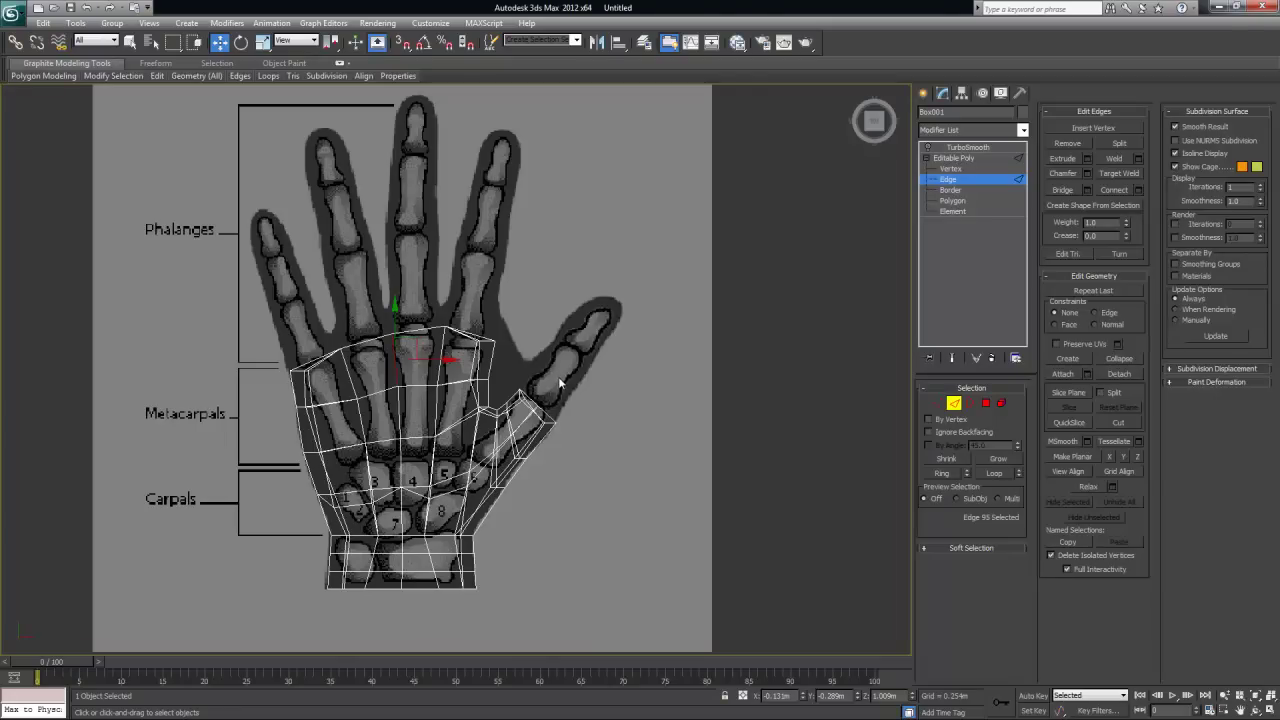
key("alt+w")
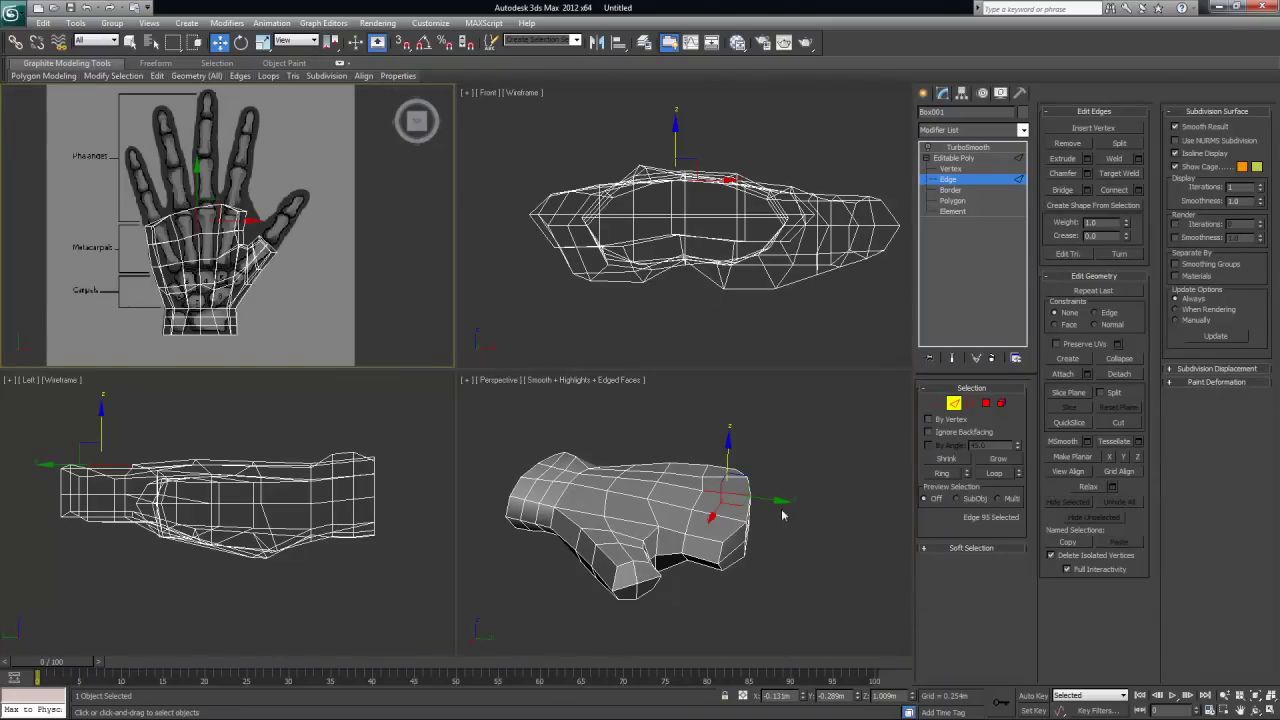
key("alt+w")
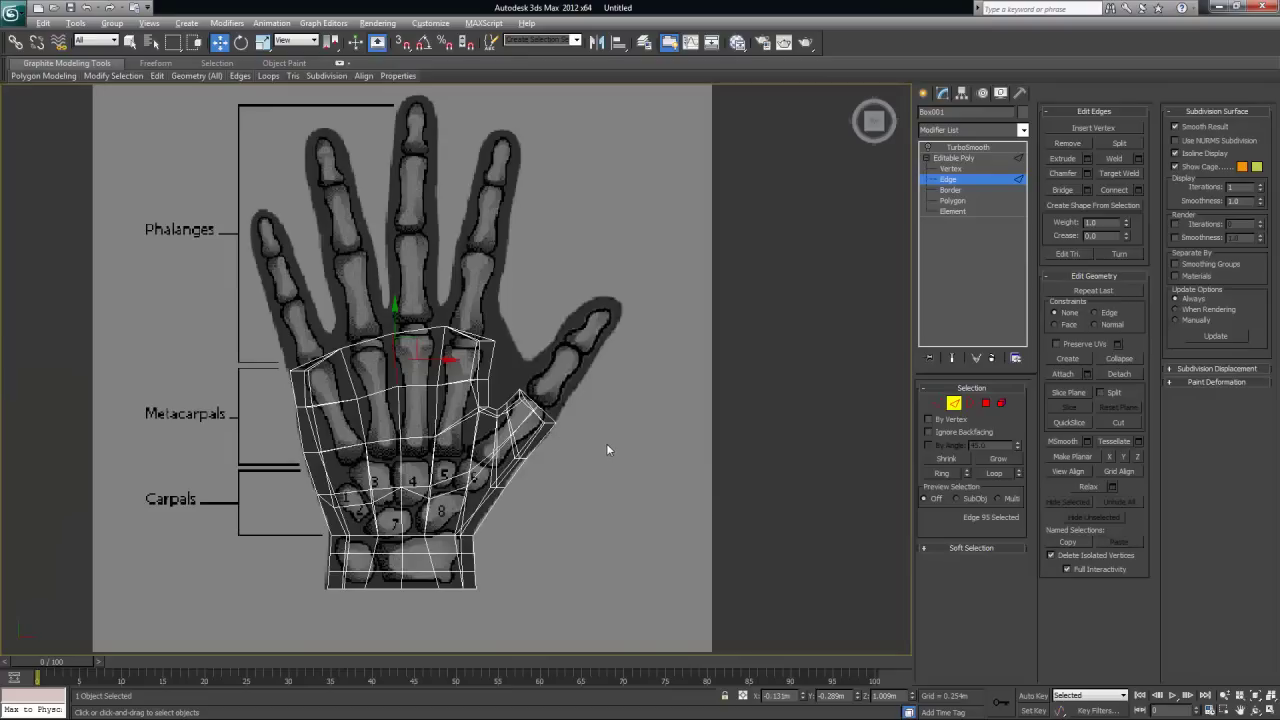
key("alt+w")
right_click(865, 459)
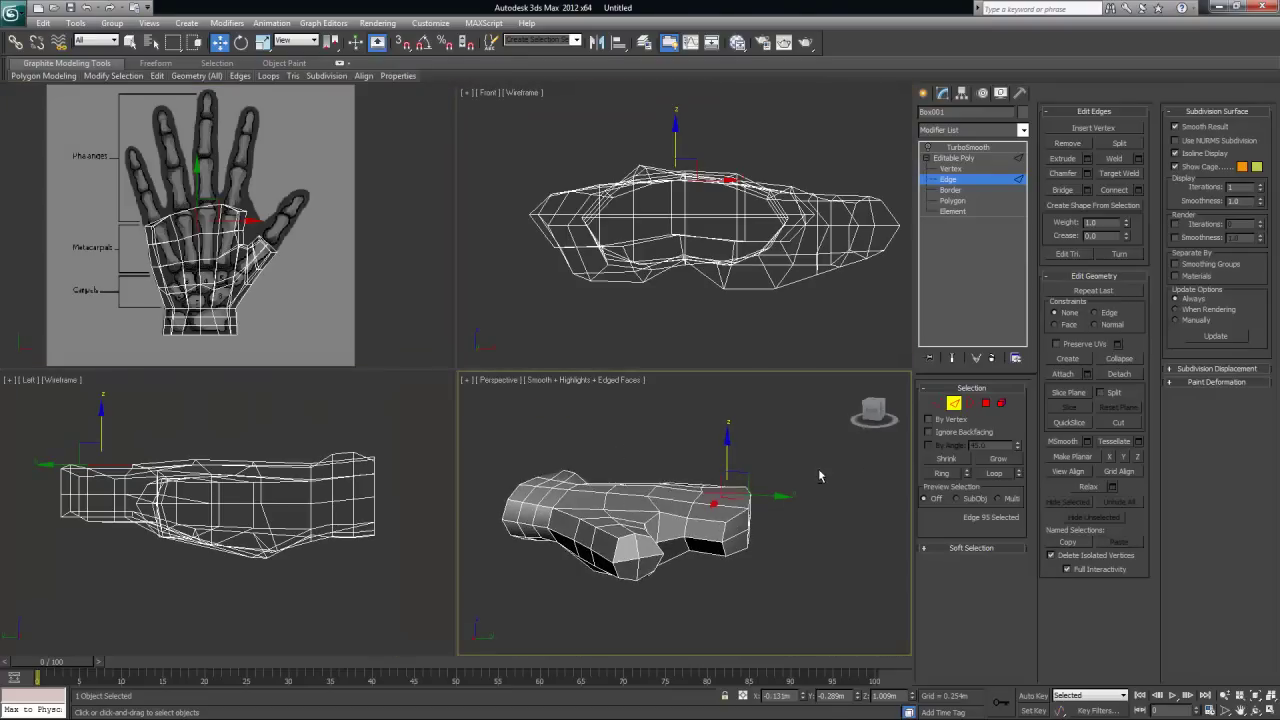
key("alt+w")
middle_click_drag(659, 423, 646, 427, "alt")
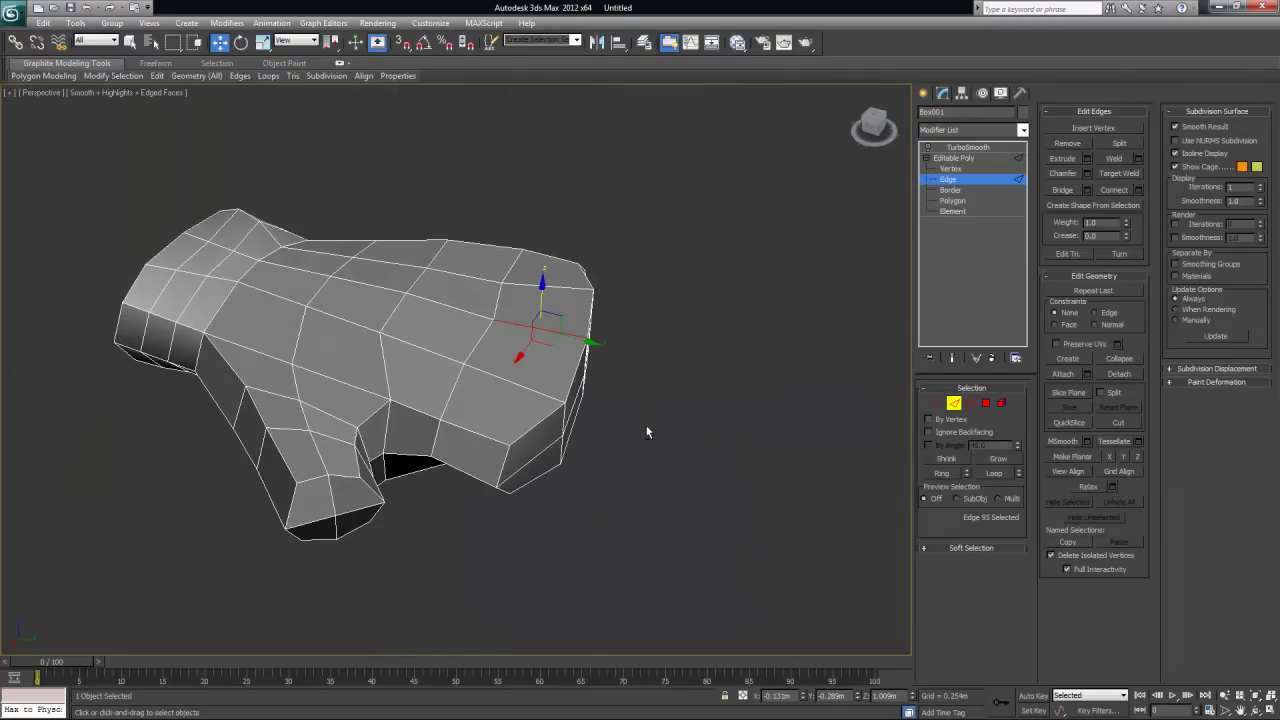
Expand the selection to the edge ring around the finger end and connect it with a new edge loop
left_click(940, 473)
middle_click_drag(712, 399, 700, 297, "alt")
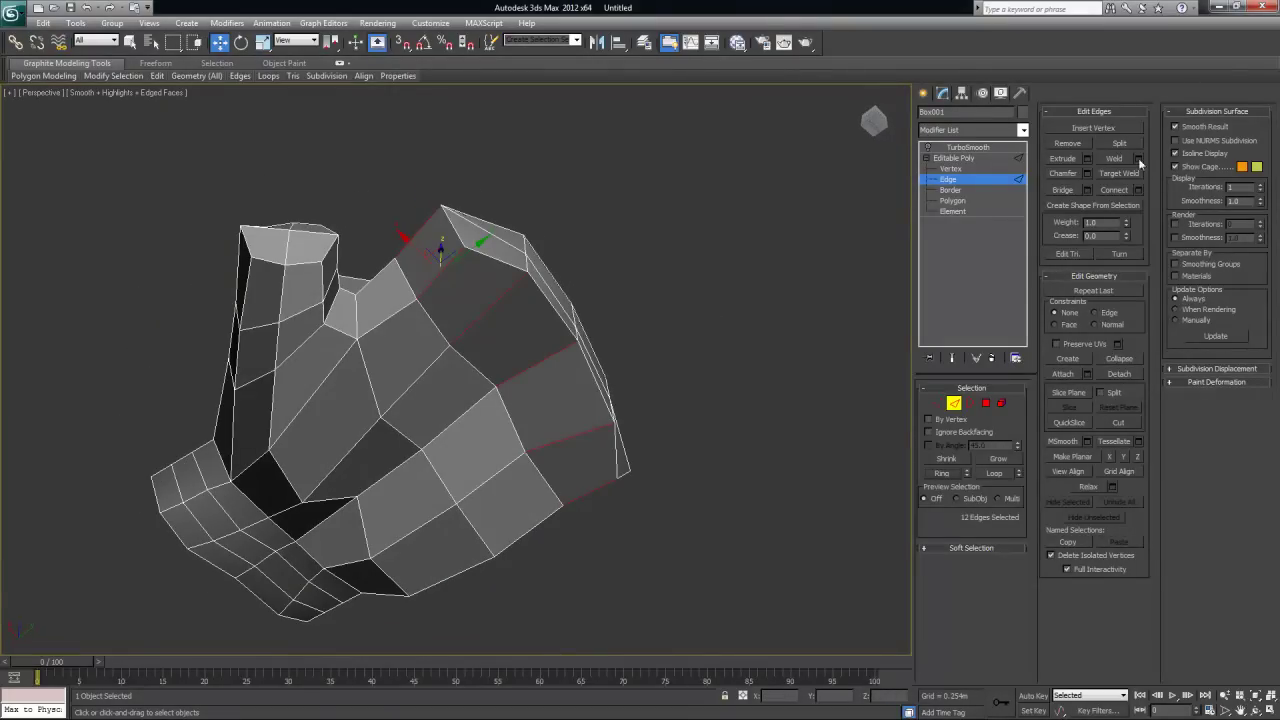
left_click(1138, 190)
middle_click_drag(534, 415, 630, 391, "alt")
left_click(462, 434)
middle_click_drag(663, 303, 662, 437, "alt")
left_click(664, 437)
Raise the vertices of the new edge loop on the back of the hand, at the finger end, to form a knuckle ridge
left_click(937, 403)
middle_click_drag(634, 393, 690, 310, "alt")
left_click(612, 307)
left_click(545, 284)
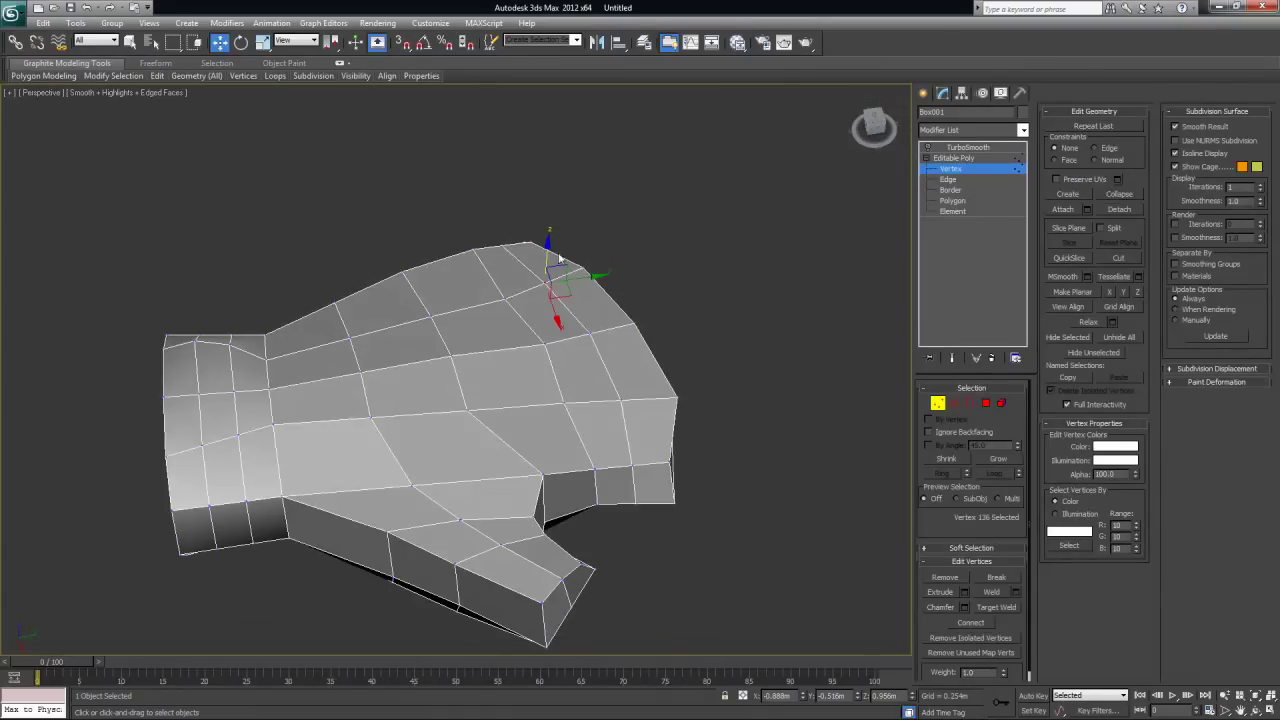
left_click_drag(548, 244, 597, 274)
left_click(591, 336)
middle_click_drag(654, 417, 620, 385, "alt")
left_click(622, 381)
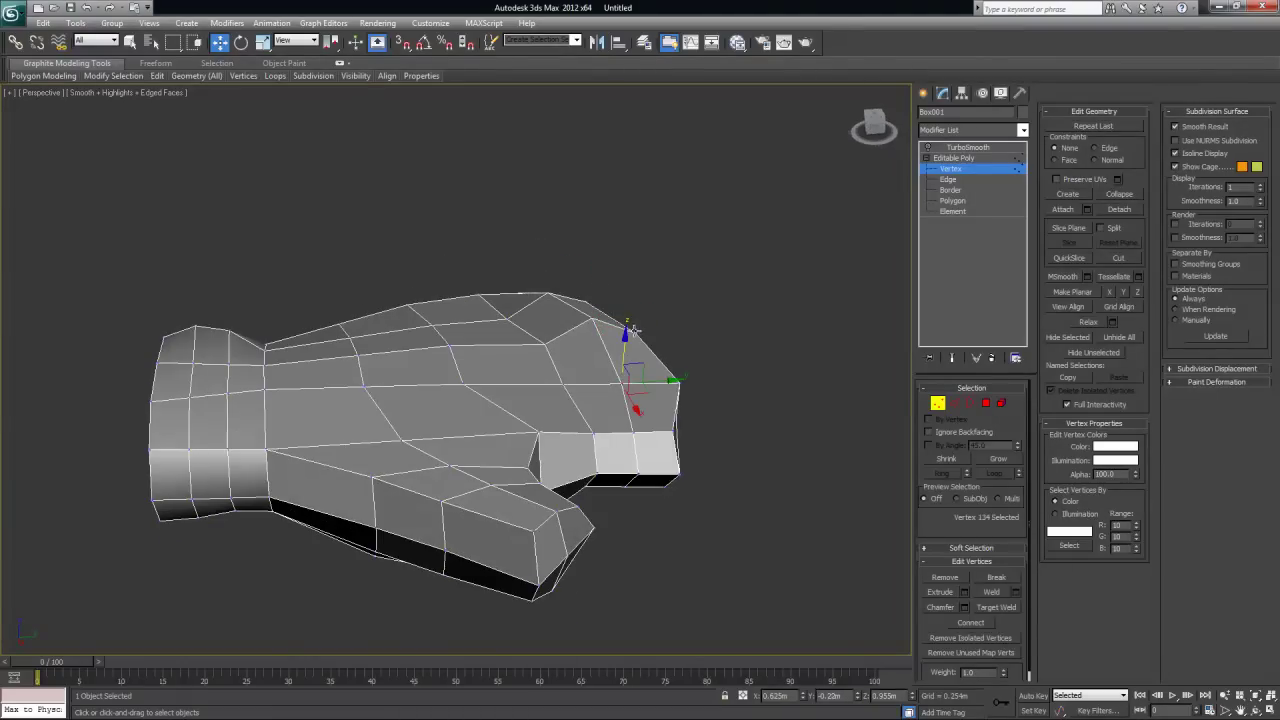
left_click_drag(626, 335, 626, 320)
middle_click_drag(700, 409, 650, 360, "alt")
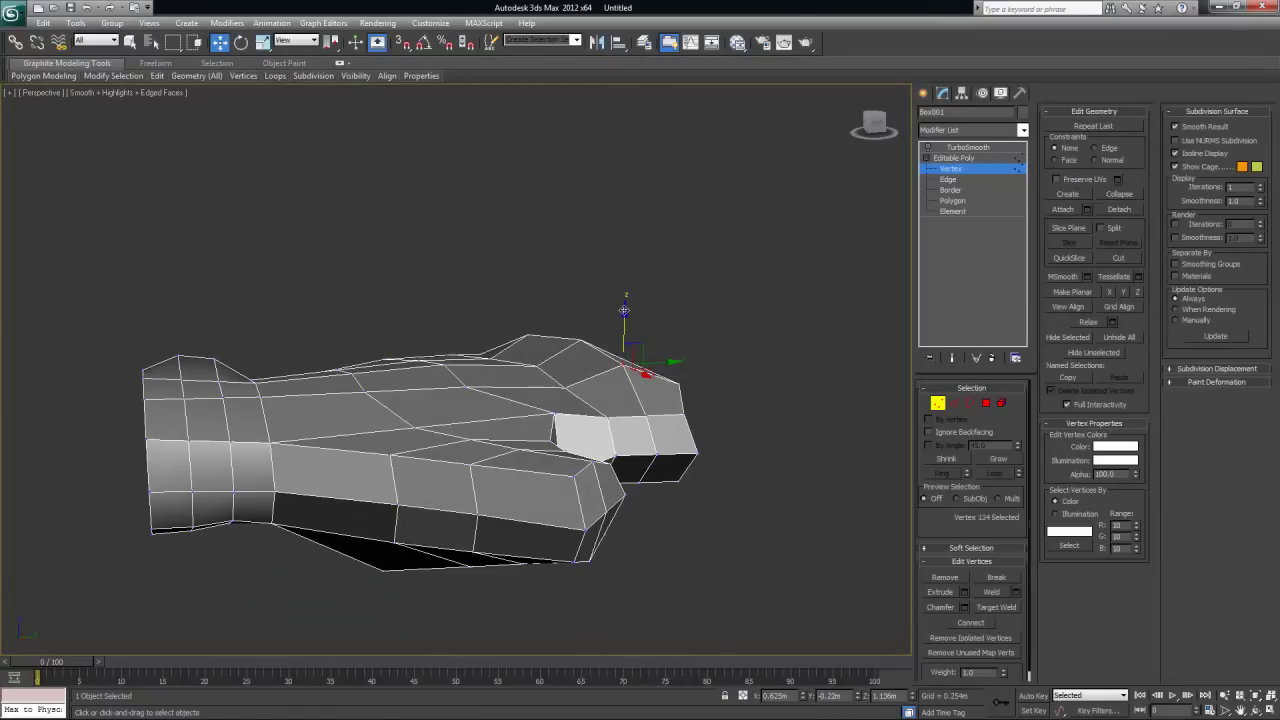
Lower the middle and little-finger-side vertices of the knuckle ridge slightly to even out its profile
left_click(580, 340)
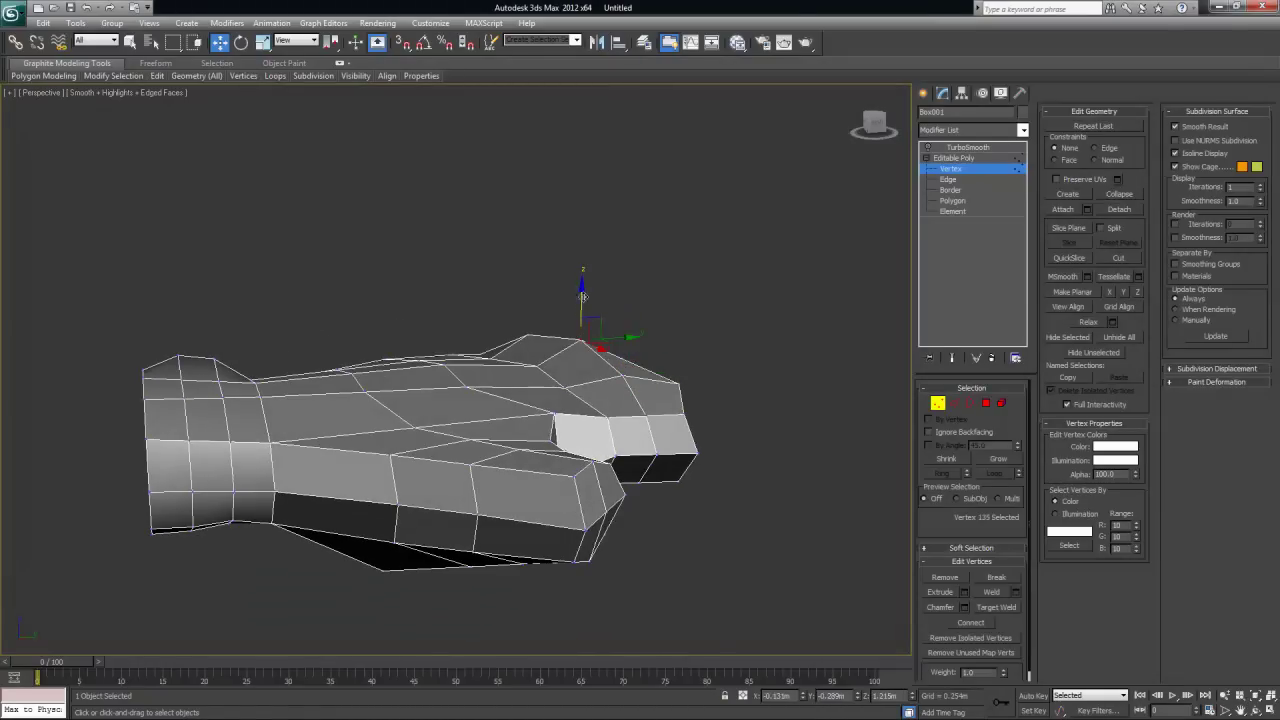
middle_click_drag(580, 350, 518, 331, "alt")
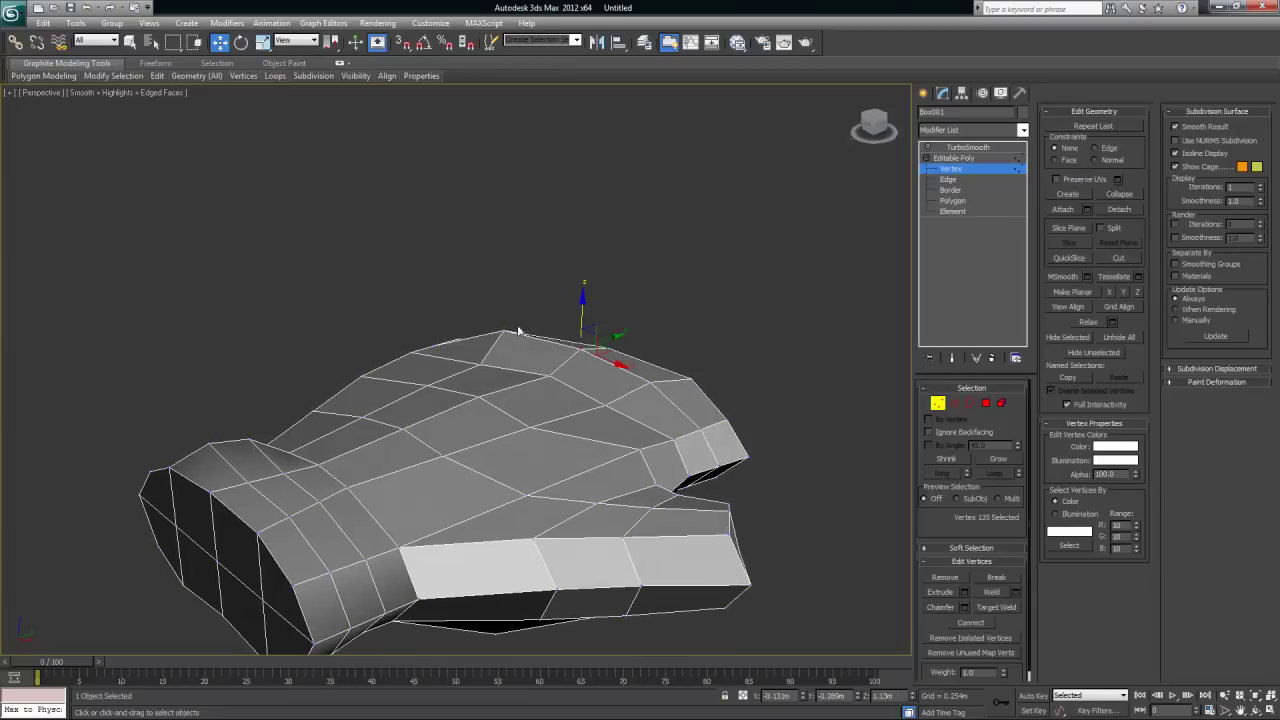
left_click(505, 331)
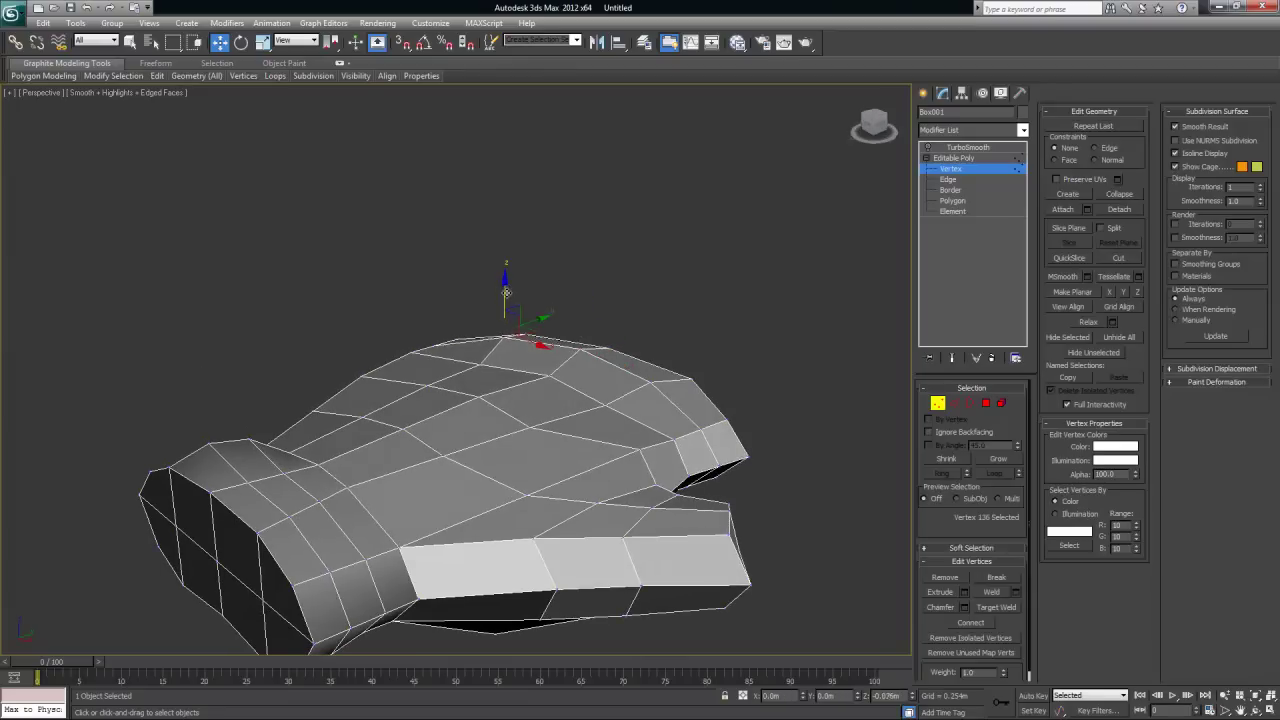
Adjust the height of the new edge loop's vertices on the palm side of the finger end, and clear the selection
middle_click_drag(543, 349, 413, 327, "alt")
left_click(377, 282)
left_click_drag(377, 249, 377, 257)
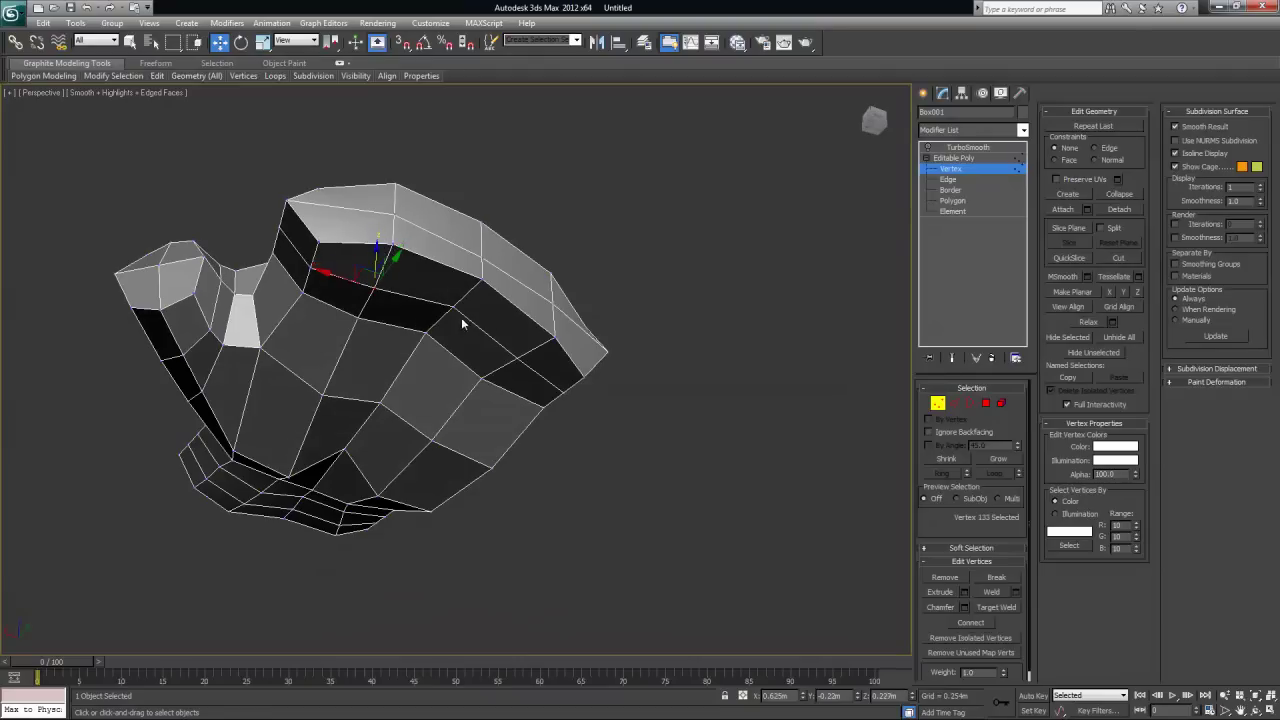
middle_click_drag(519, 358, 480, 335, "alt")
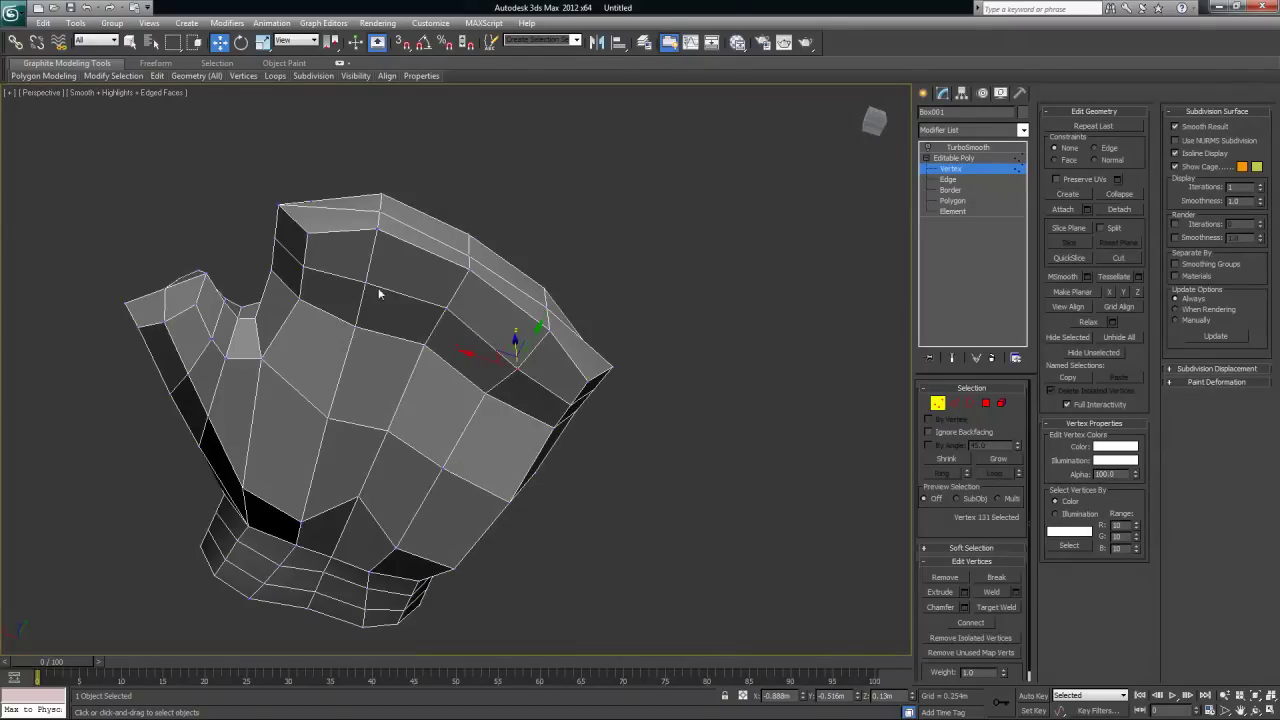
left_click(366, 251)
mouse_move(366, 251)
middle_mouse_down("alt")
mouse_move(474, 323)
mouse_move(372, 248)
middle_mouse_up("alt")
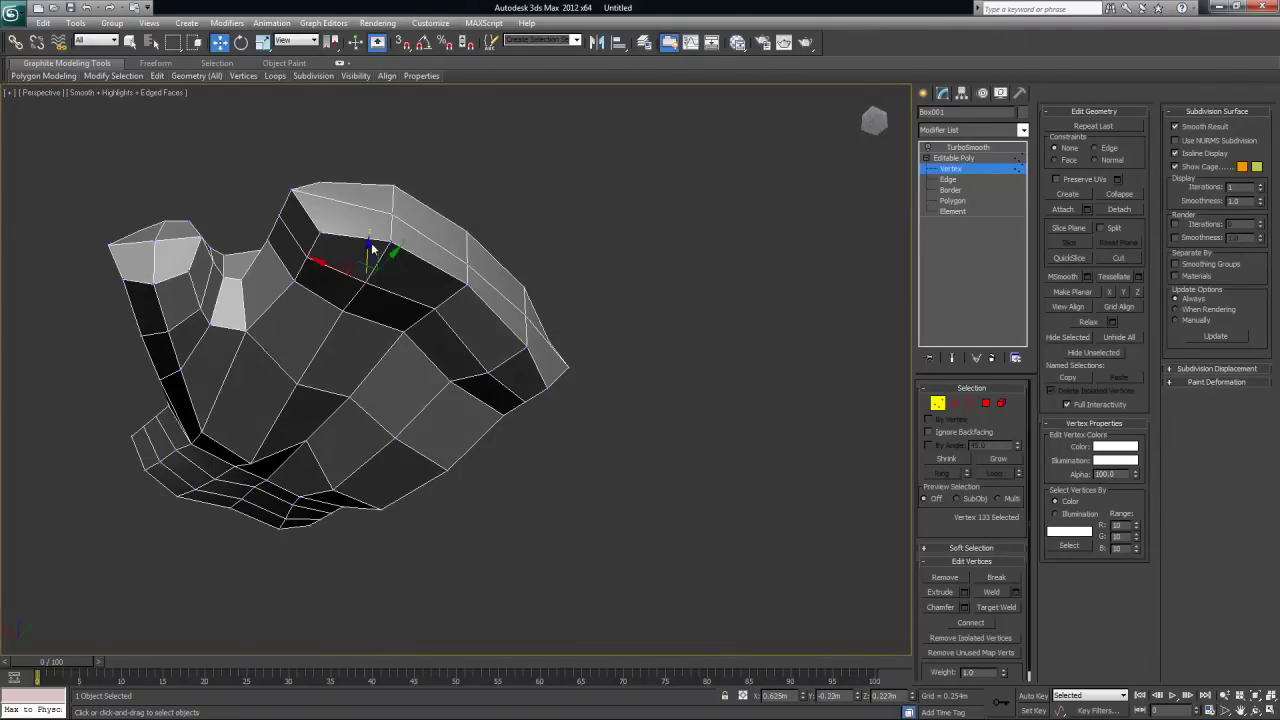
left_click(641, 339)
Inspect the hand from the side with TurboSmooth switched on, and return to the unsmoothed Editable Poly
middle_click_drag(641, 339, 703, 385, "alt")
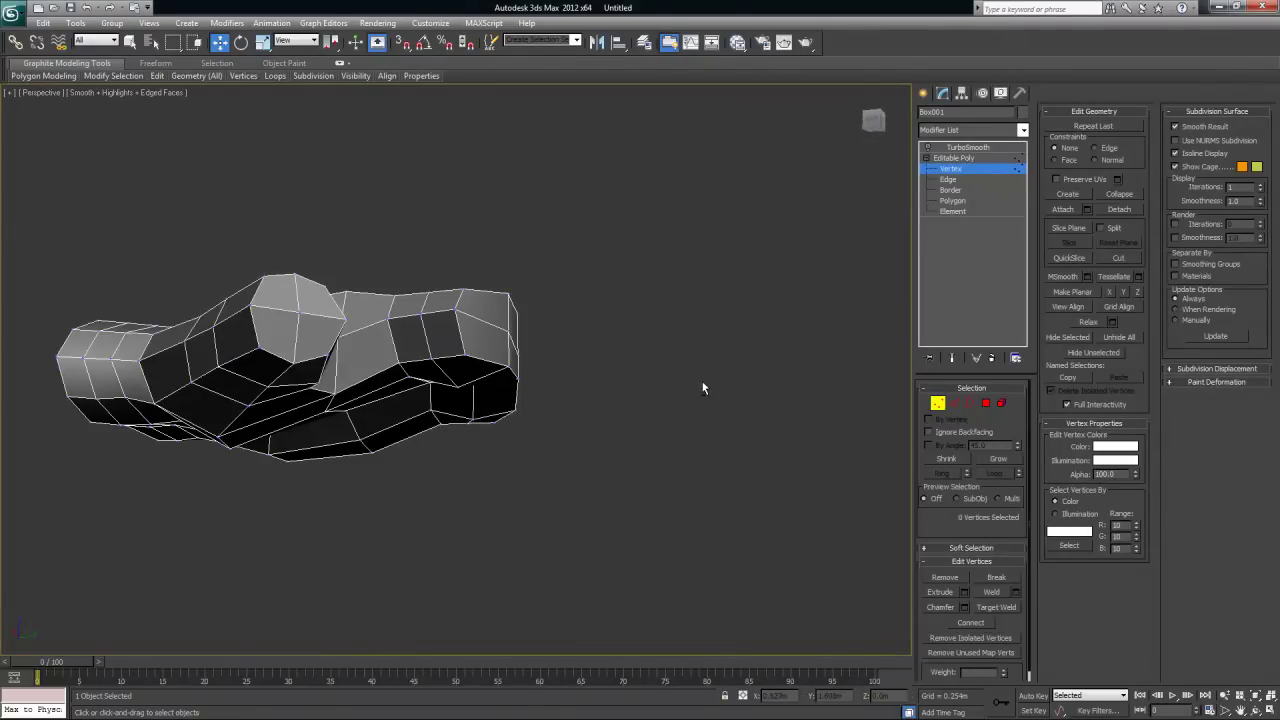
left_click(950, 169)
left_click(966, 147)
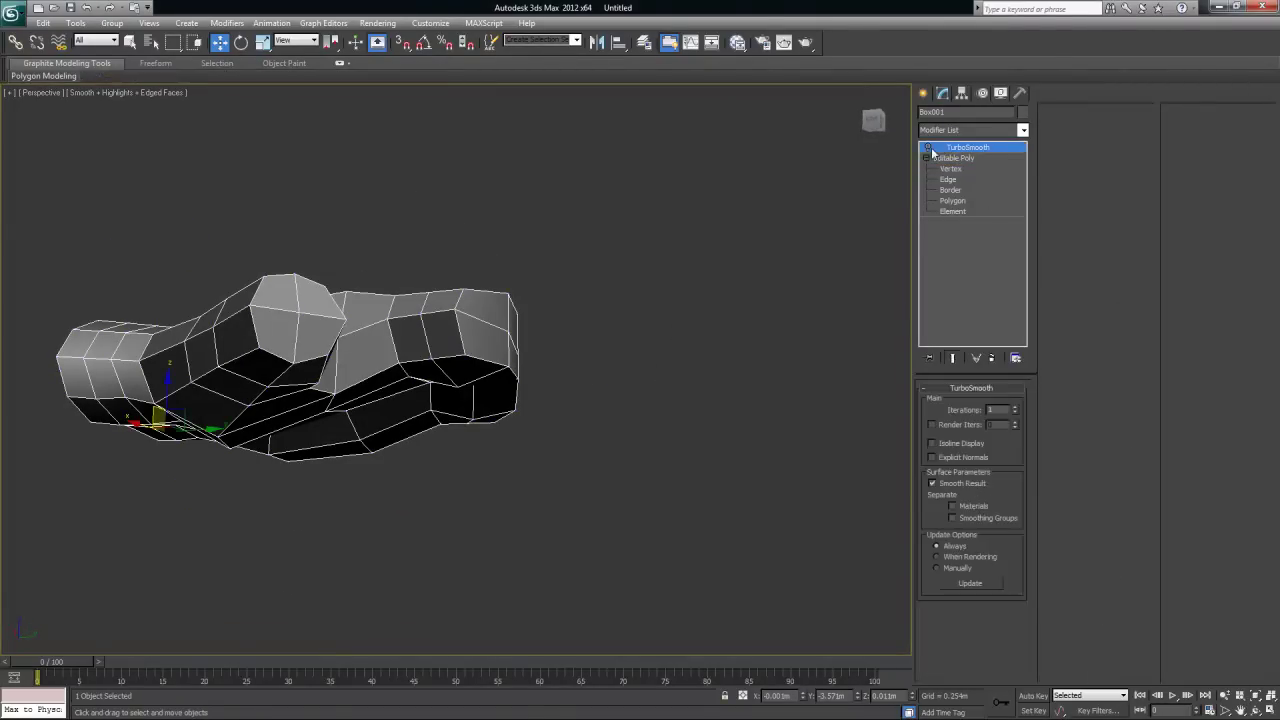
middle_click_drag(770, 283, 626, 317, "alt")
left_click(666, 254)
mouse_move(664, 364)
middle_mouse_down("alt")
mouse_move(640, 366)
mouse_move(659, 378)
mouse_move(623, 380)
mouse_move(683, 329)
mouse_move(686, 240)
mouse_move(652, 316)
mouse_move(652, 375)
middle_mouse_up("alt")
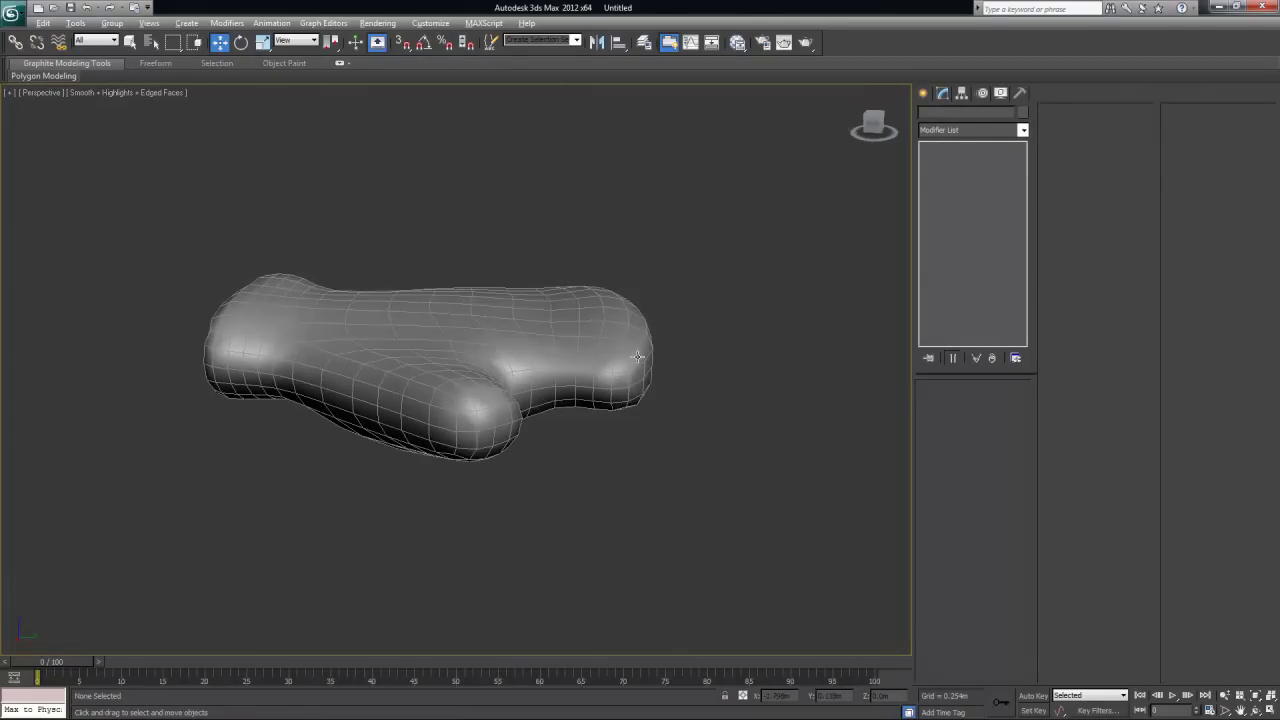
left_click(596, 323)
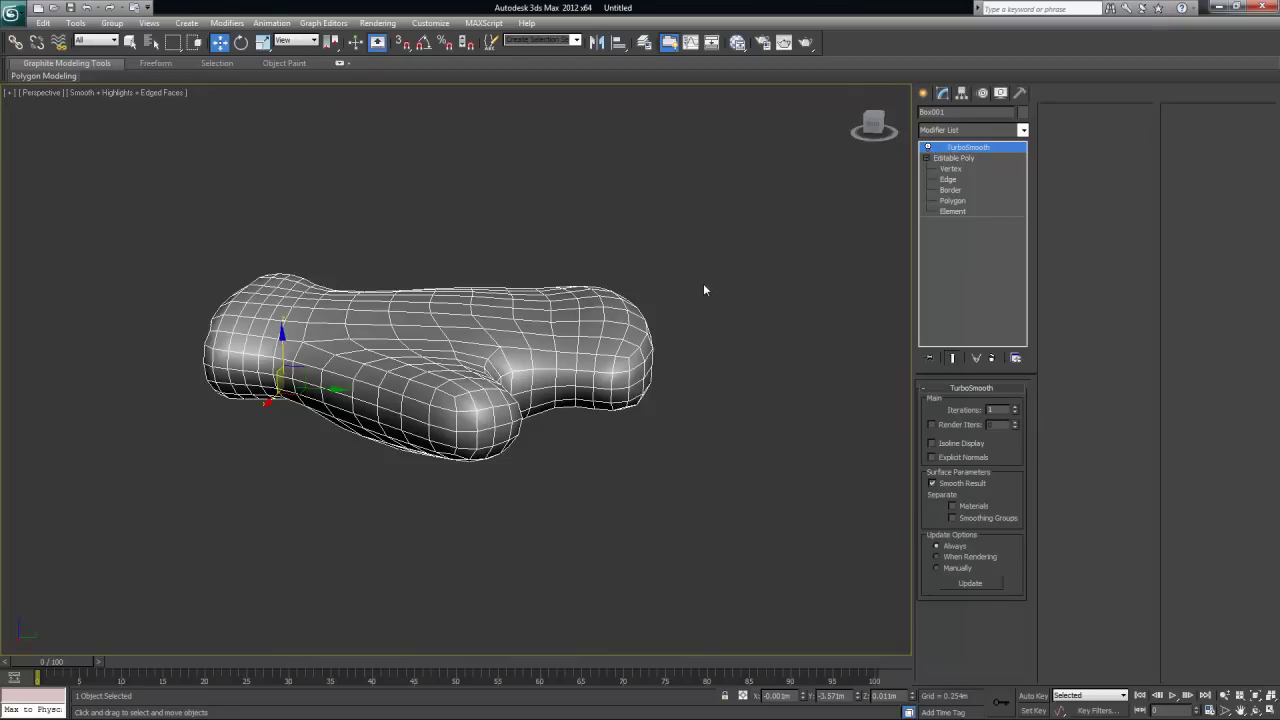
left_click(928, 148)
left_click(952, 158)
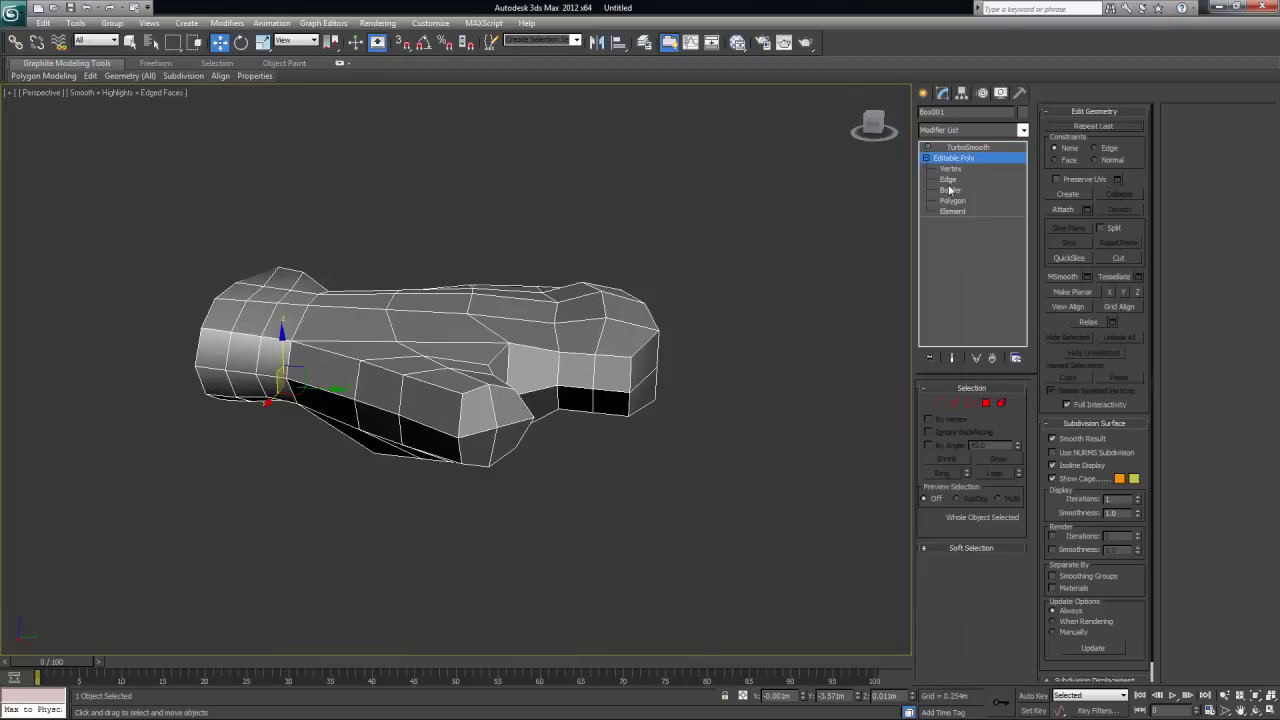
middle_click_drag(702, 362, 686, 413, "alt")
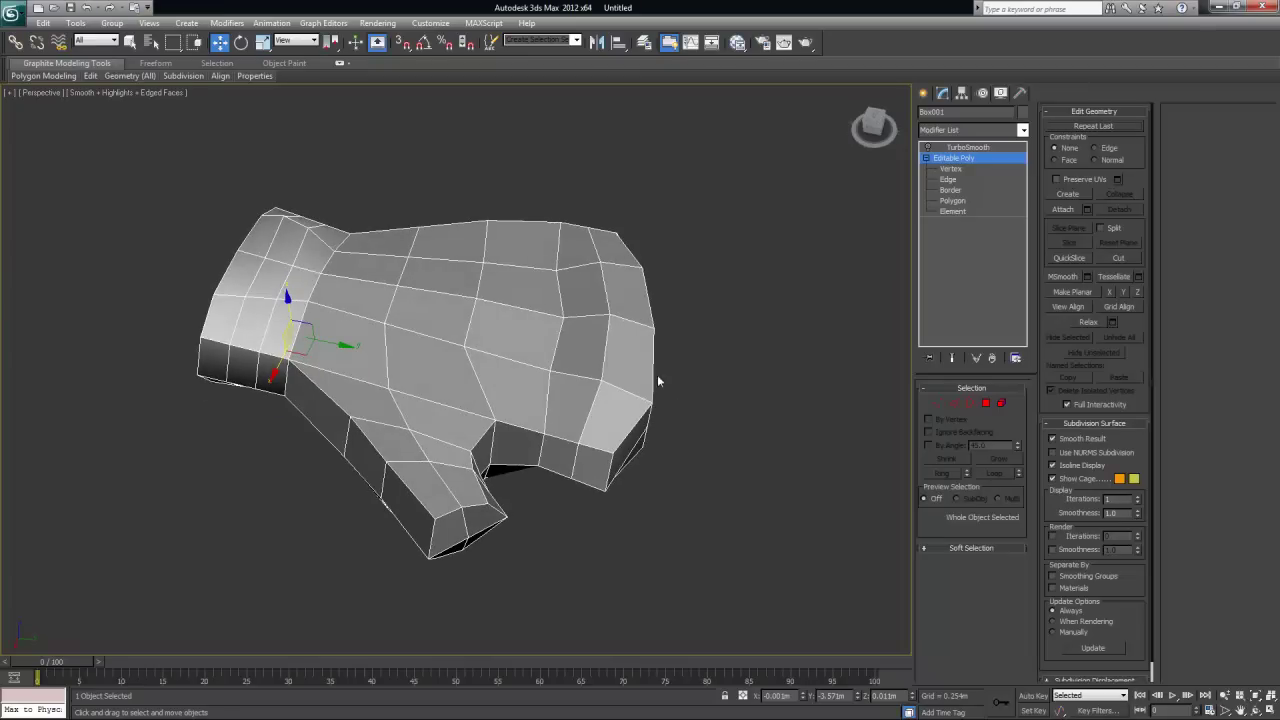
Save the scene as 3DSMaxHand_01 in the Human_Hand_3DSMax folder within the Tutorials directory
left_click(12, 13)
left_click(47, 158)
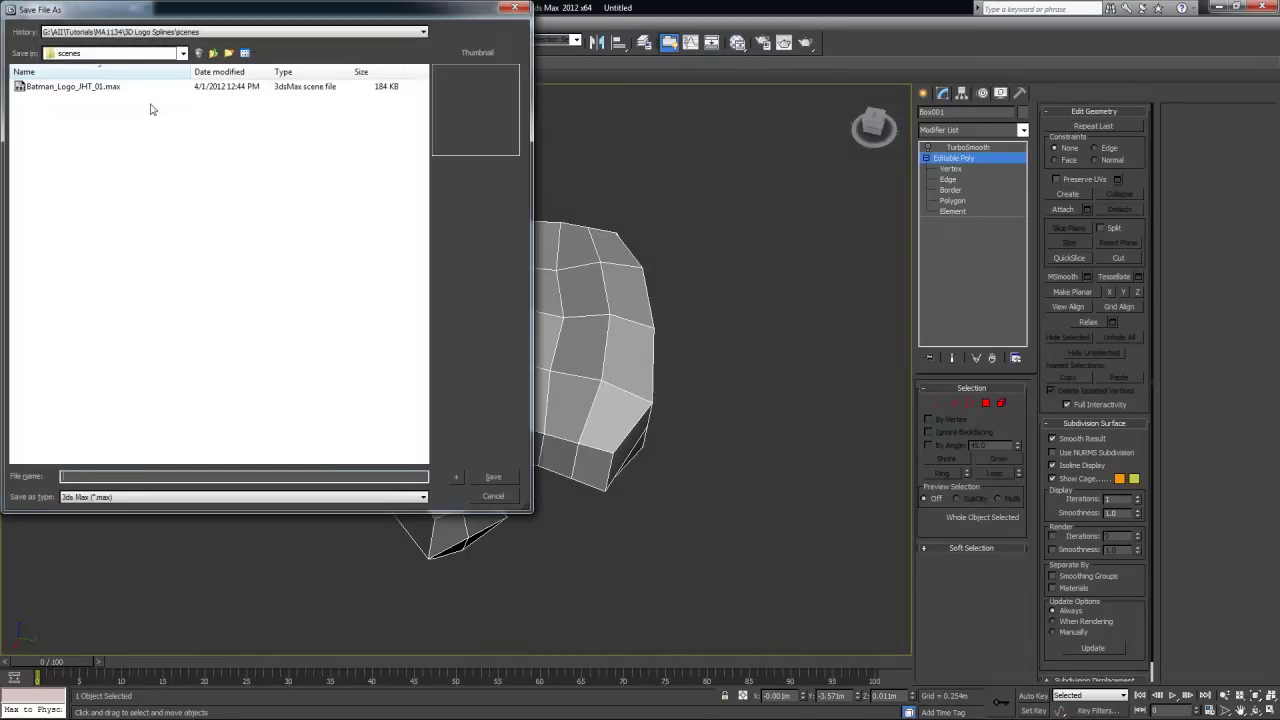
left_click(183, 53)
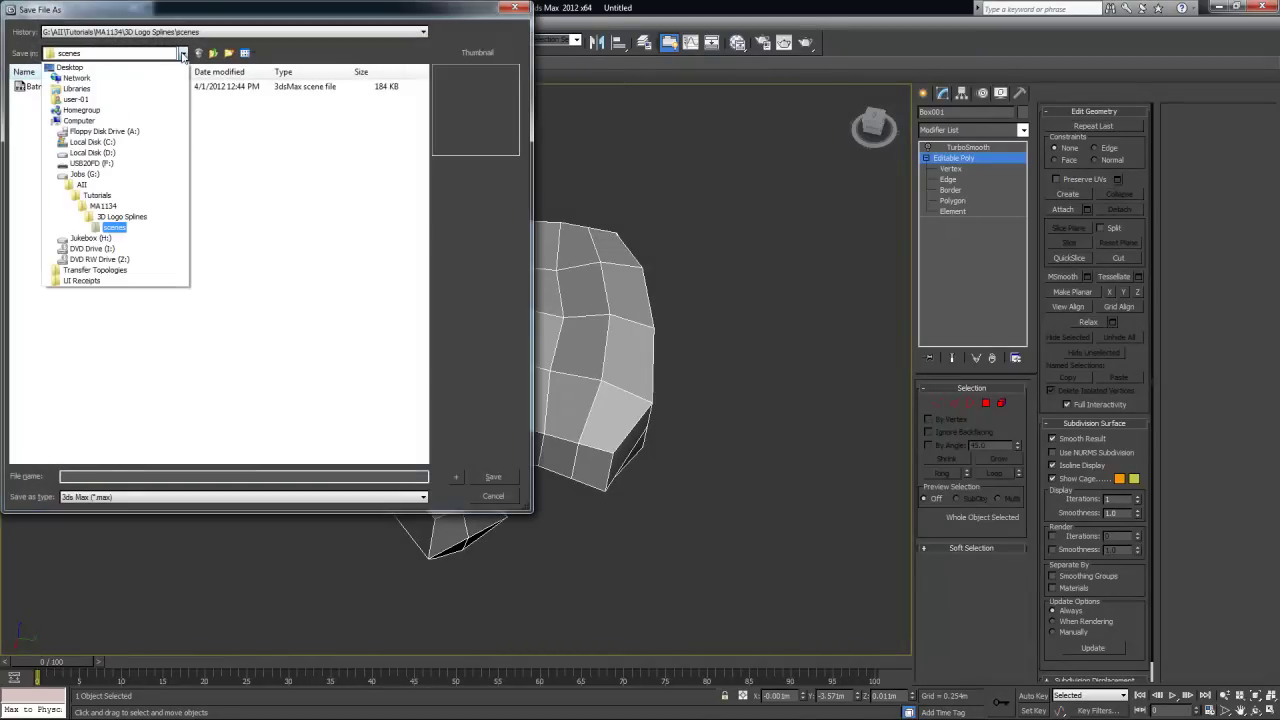
left_click(95, 196)
left_click(57, 101)
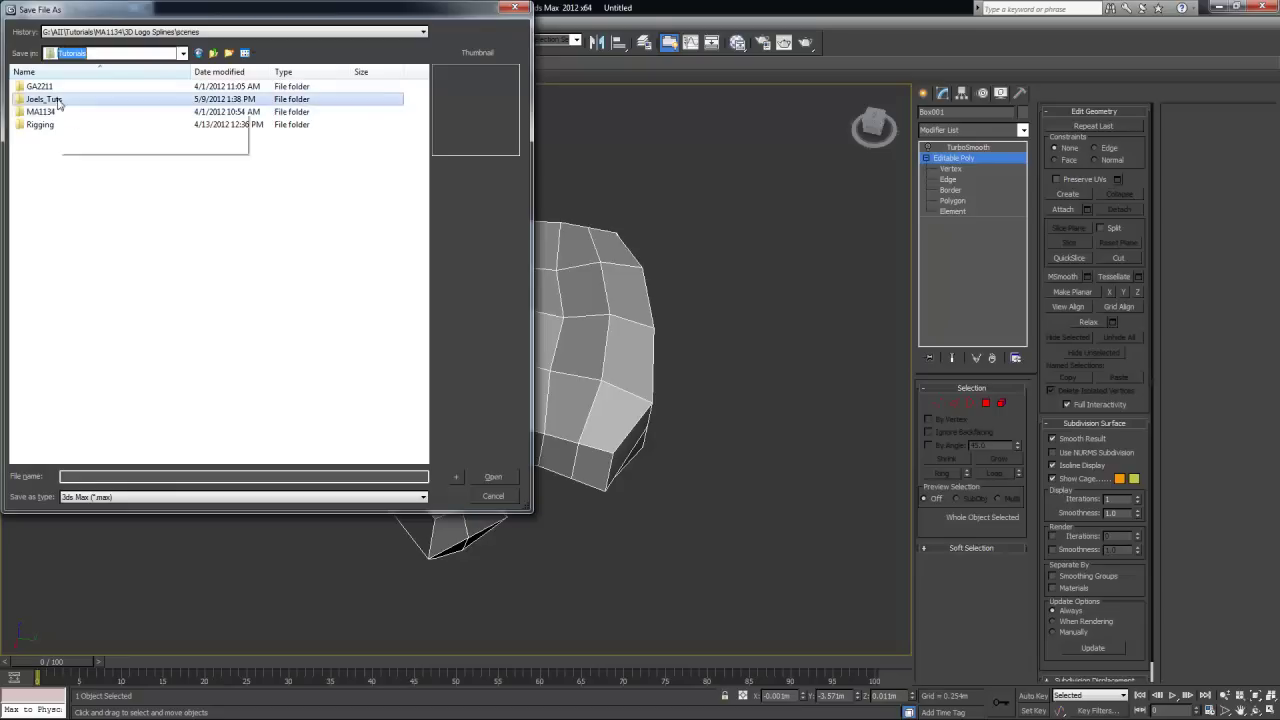
double_click(57, 101)
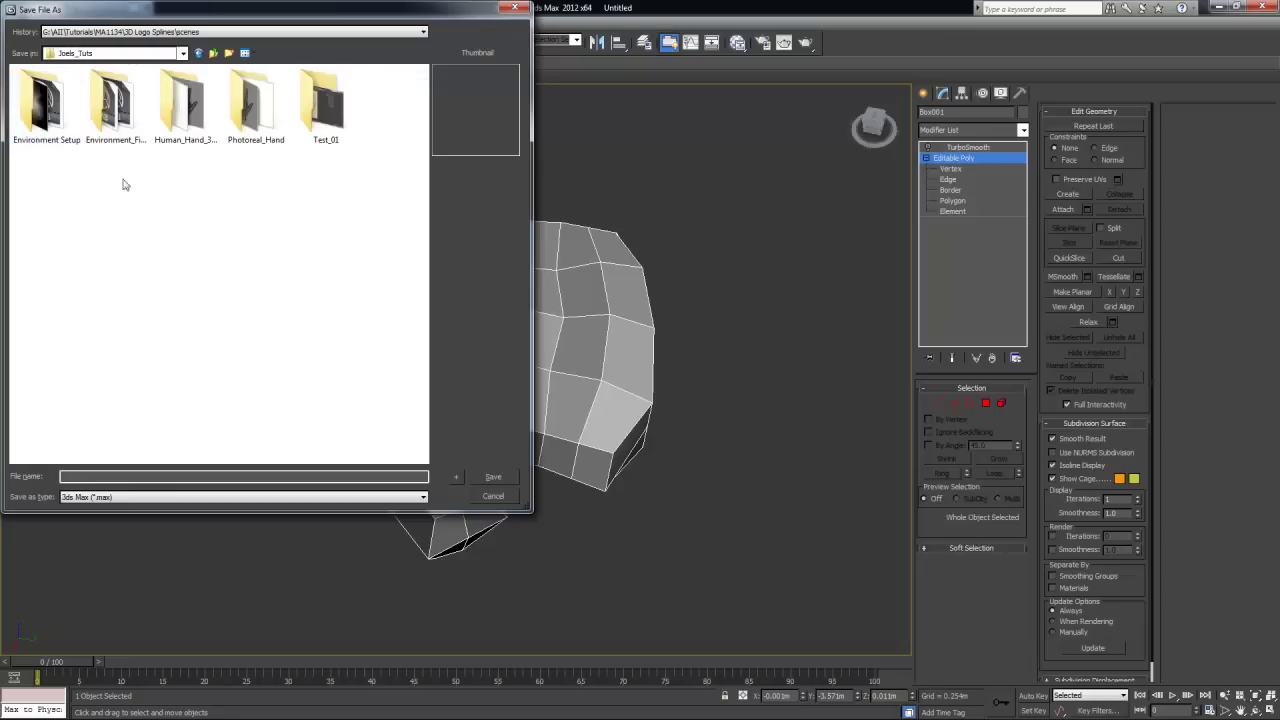
double_click(194, 107)
left_click(93, 475)
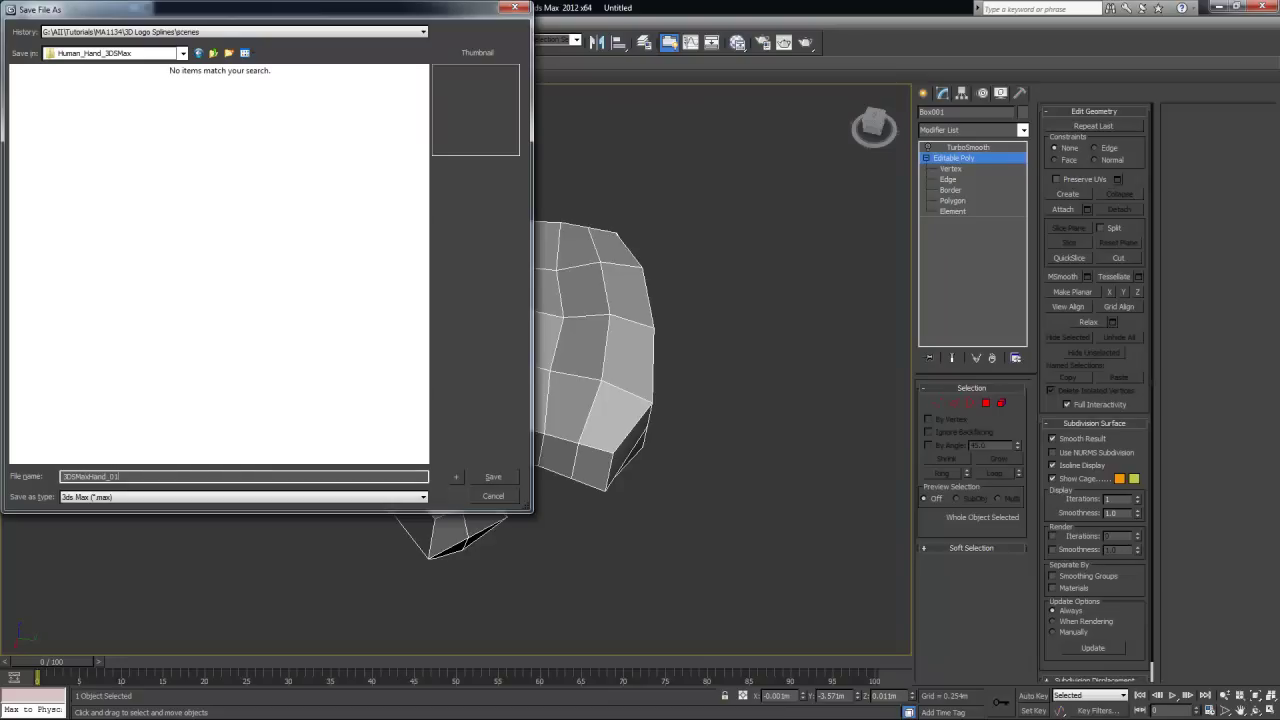
left_click(493, 477)
Restore the four-viewport layout and create a cylinder of about 0.42 m radius in the top view, beside the middle finger
middle_click_drag(603, 438, 598, 388, "alt")
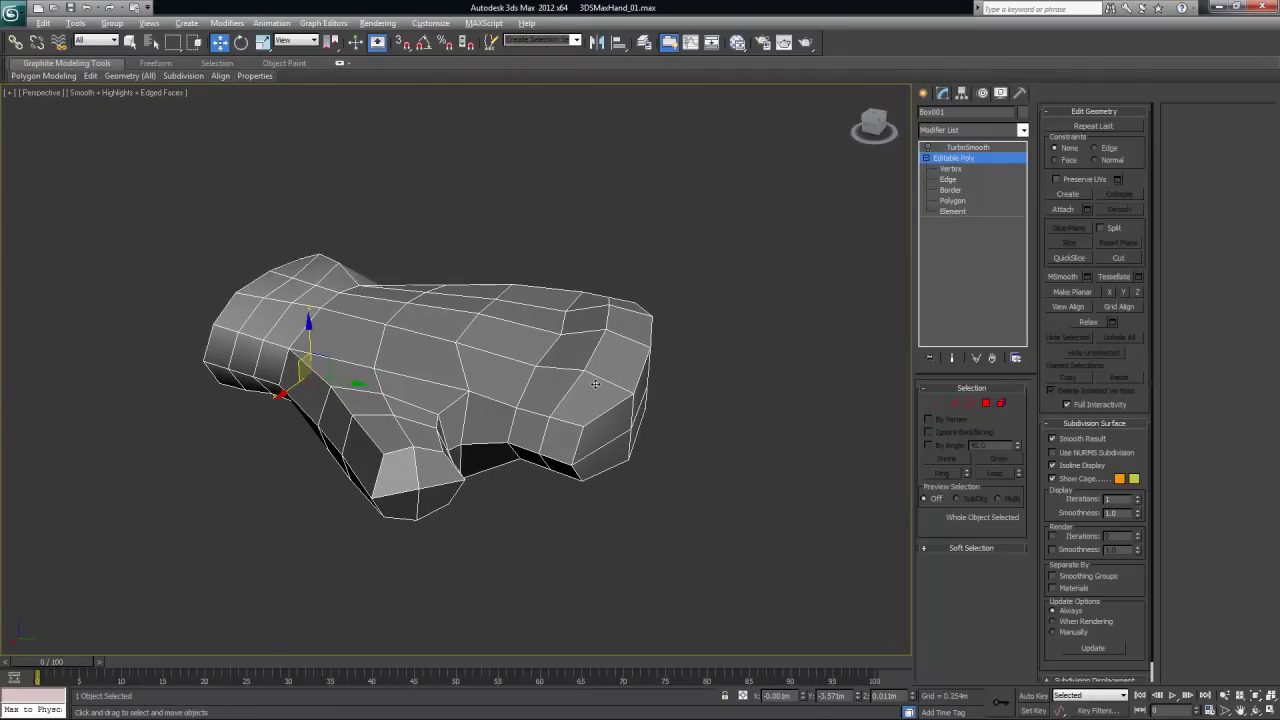
key("alt+w")
scroll(351, 263, "down", 2)
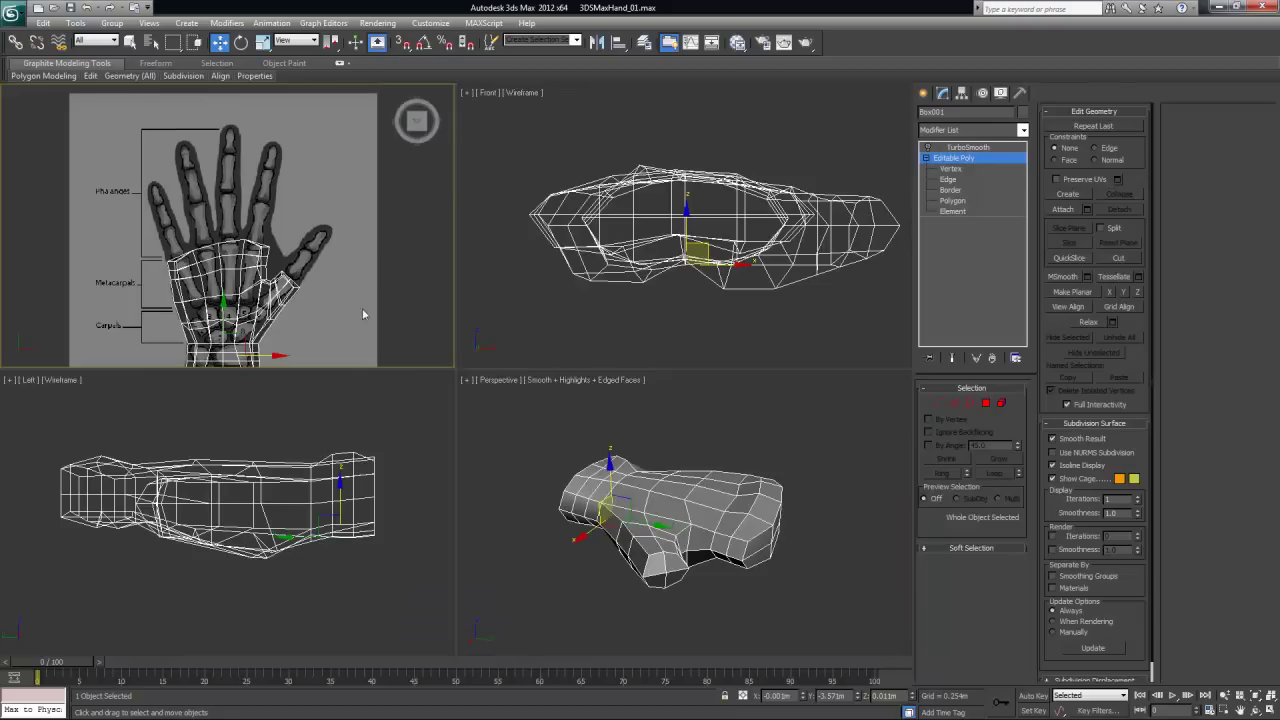
middle_click_drag(275, 284, 274, 263)
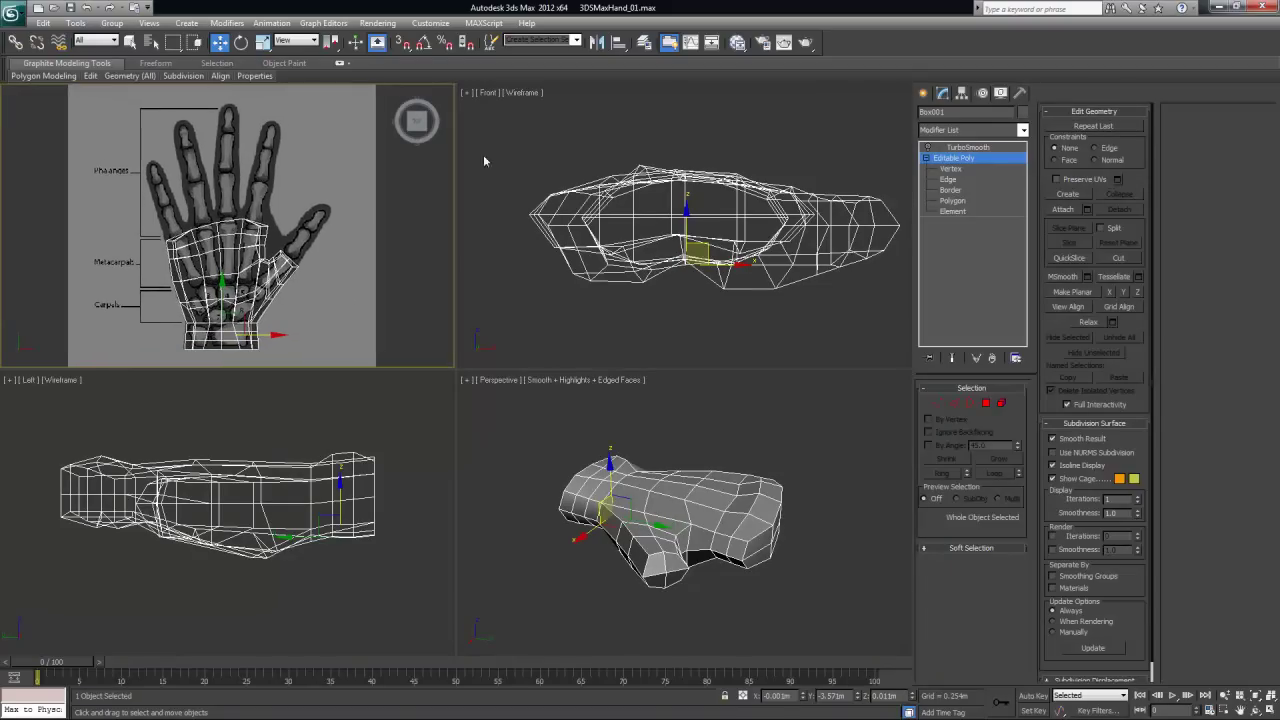
left_click(923, 93)
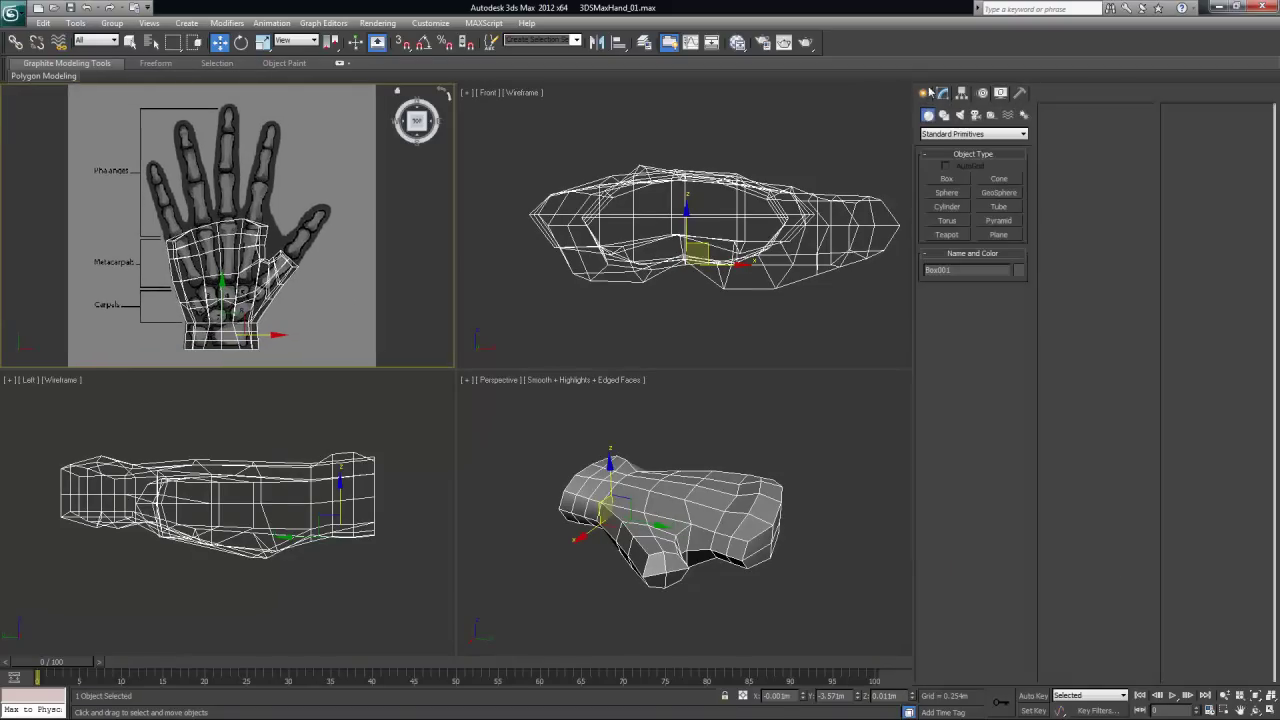
left_click(952, 208)
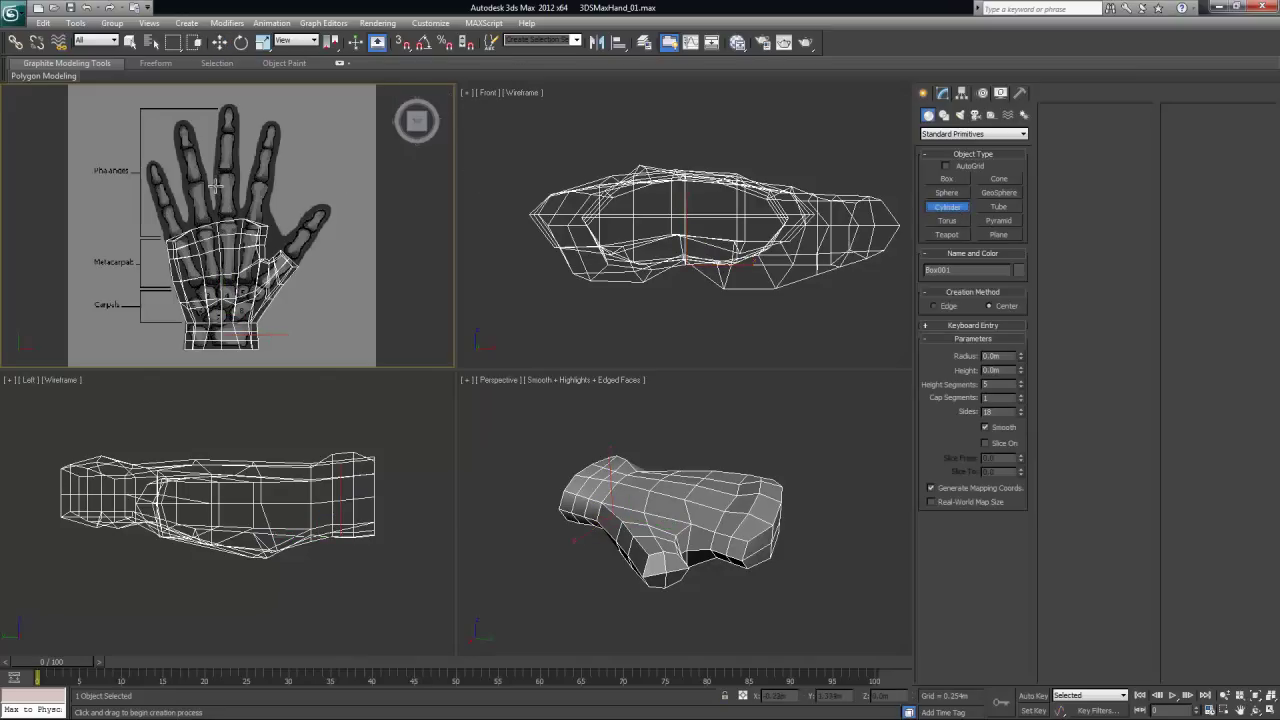
left_click_drag(215, 185, 226, 194)
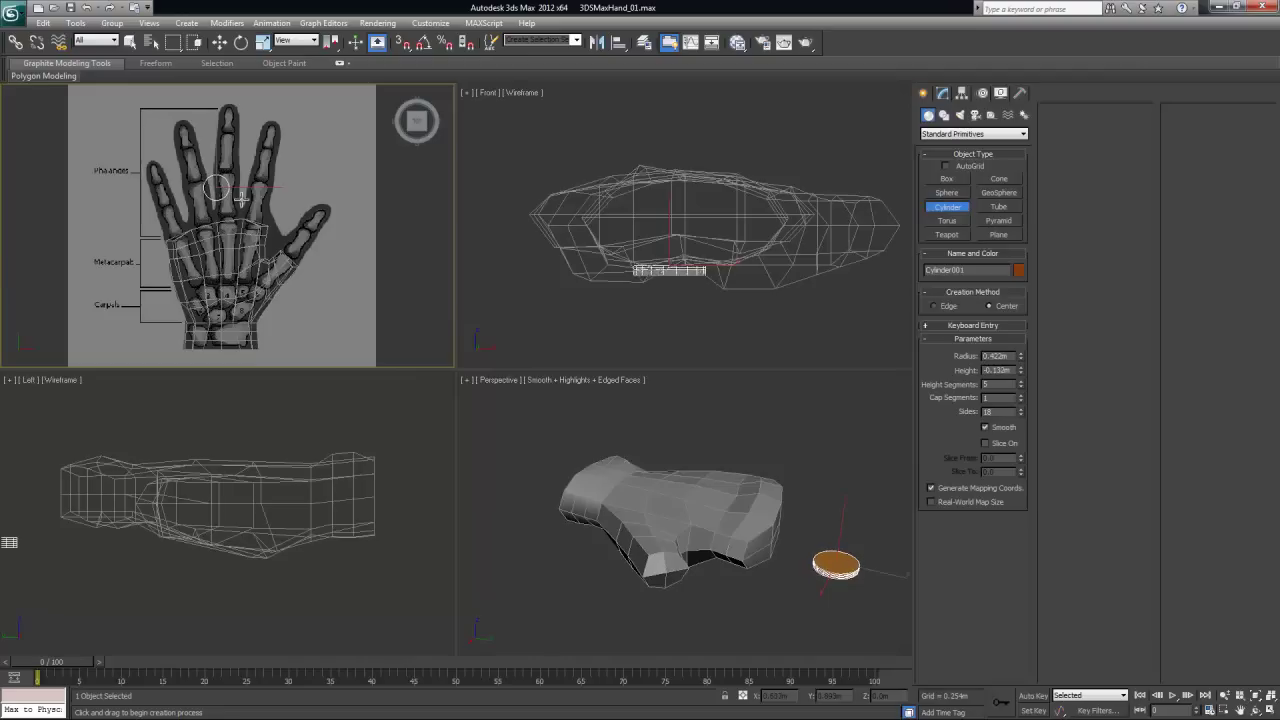
left_click(260, 299)
Move the cylinder in the top view so it is centred on the middle finger's lowest phalanx
middle_click_drag(263, 206, 257, 198)
key("w")
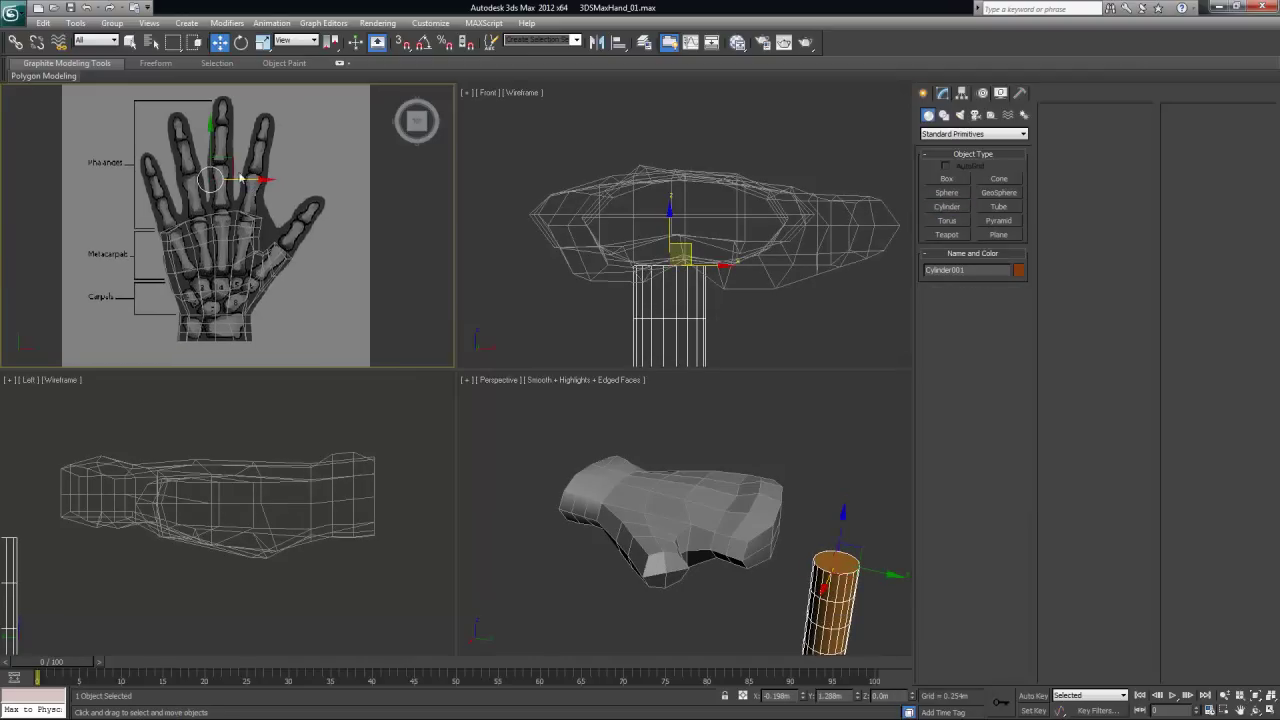
left_click_drag(227, 166, 238, 182)
scroll(240, 185, "up", 10)
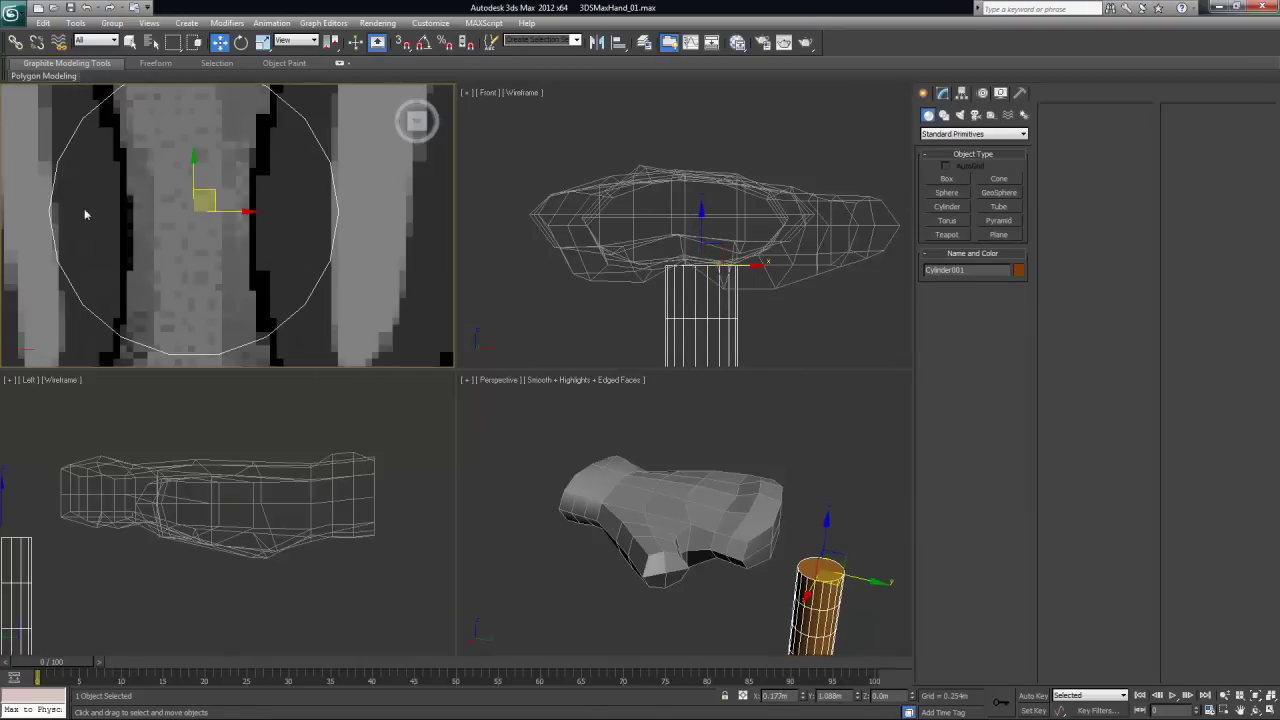
scroll(248, 238, "down", 5)
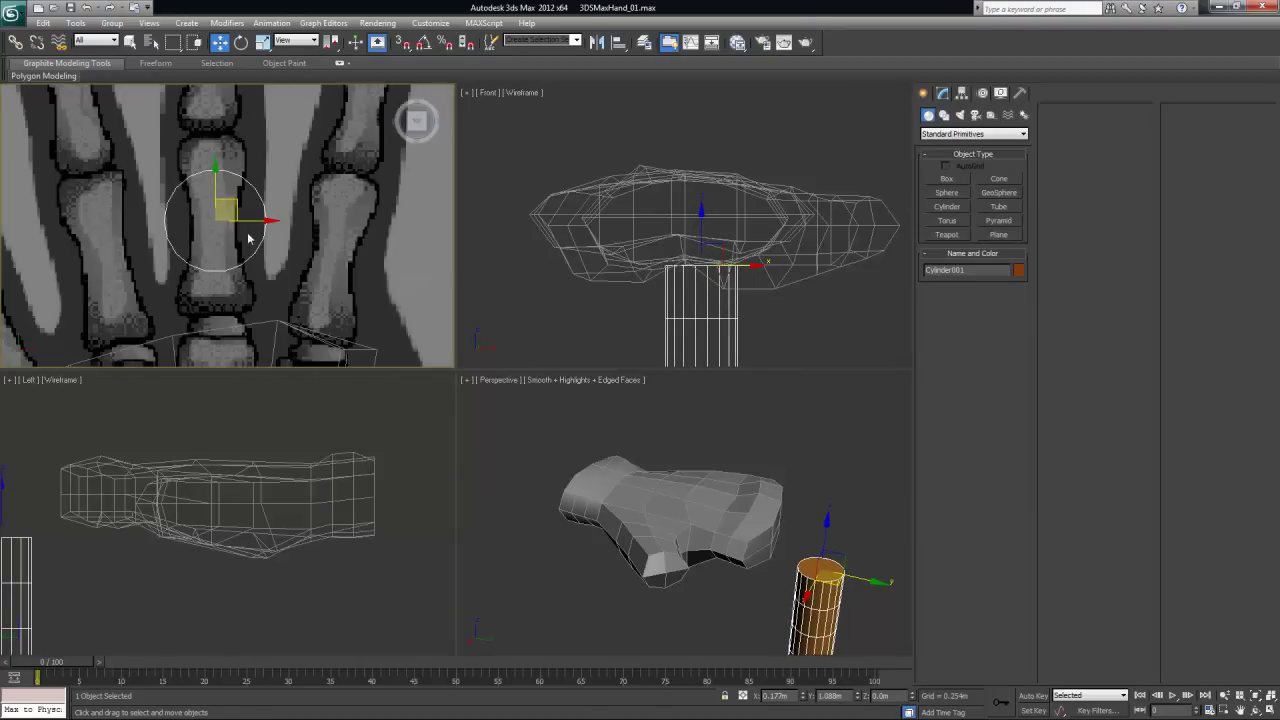
middle_click_drag(233, 249, 253, 282)
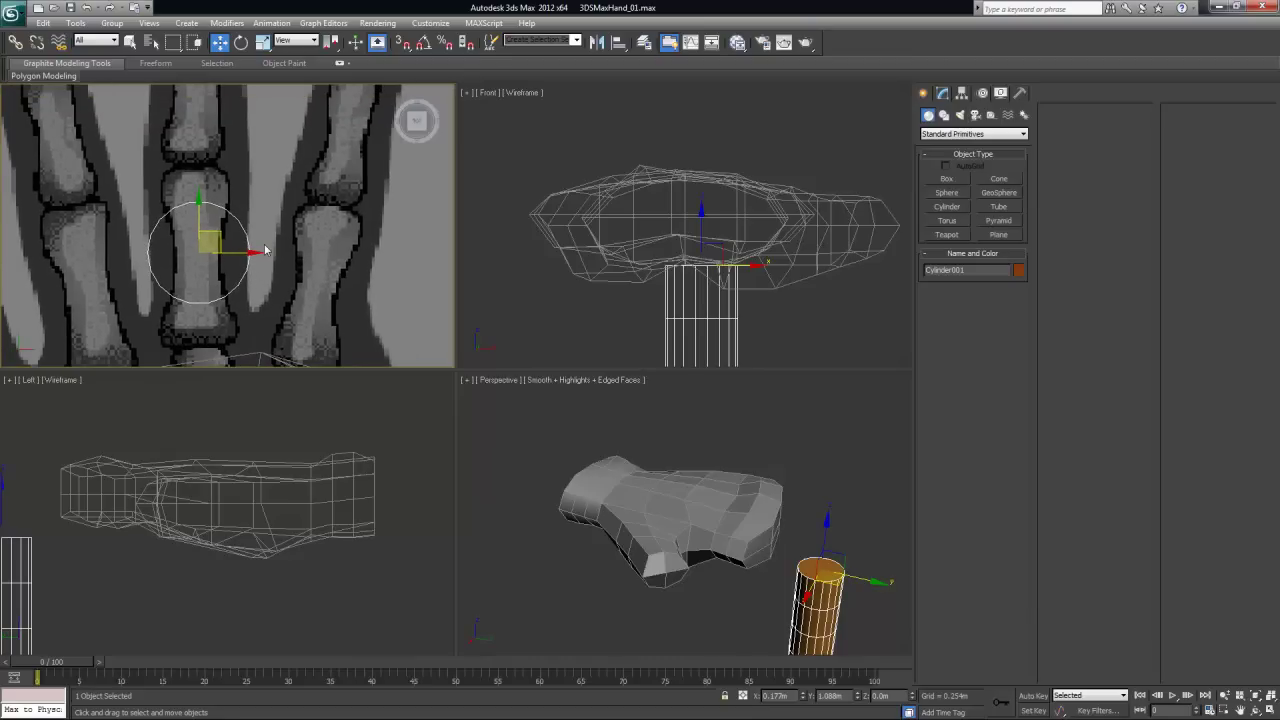
Rotate the cylinder 90 degrees about X with angle snap to lie along the middle finger, and move its base to the knuckle
middle_click_drag(770, 539, 781, 494, "alt")
scroll(821, 539, "down", 4)
middle_click_drag(821, 539, 794, 532)
scroll(799, 522, "up", 2)
key("e")
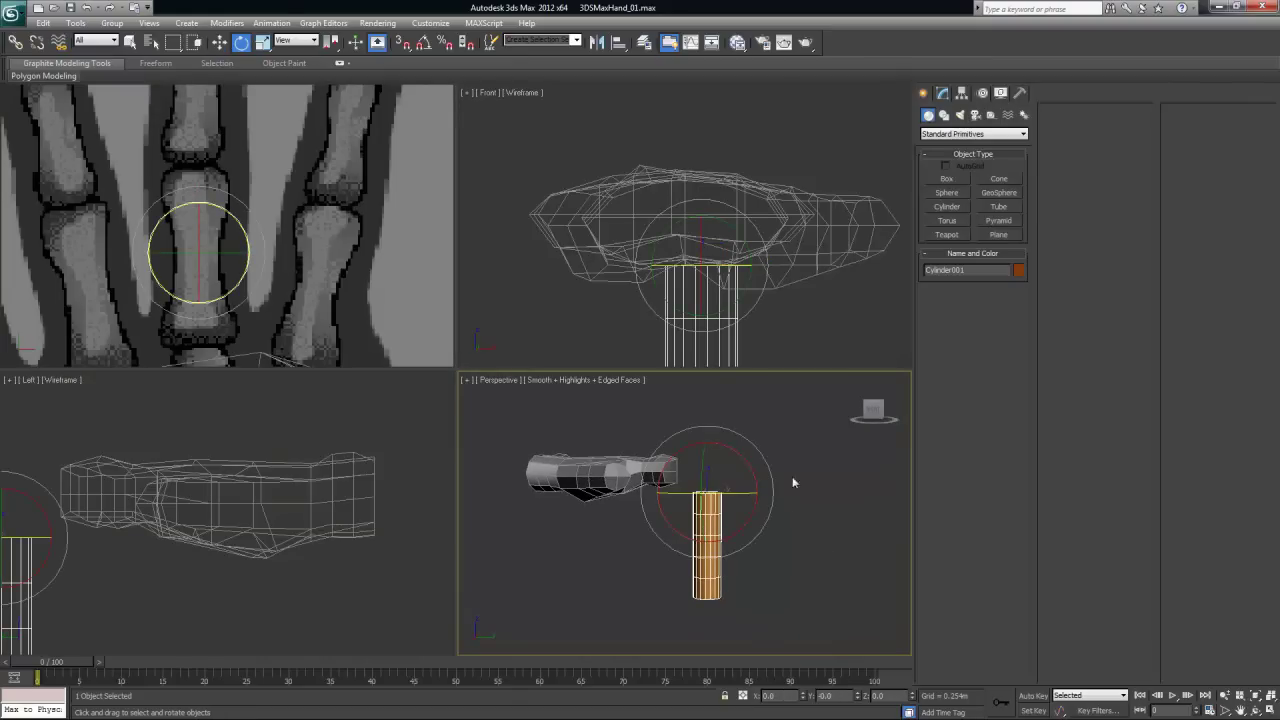
left_click(424, 42)
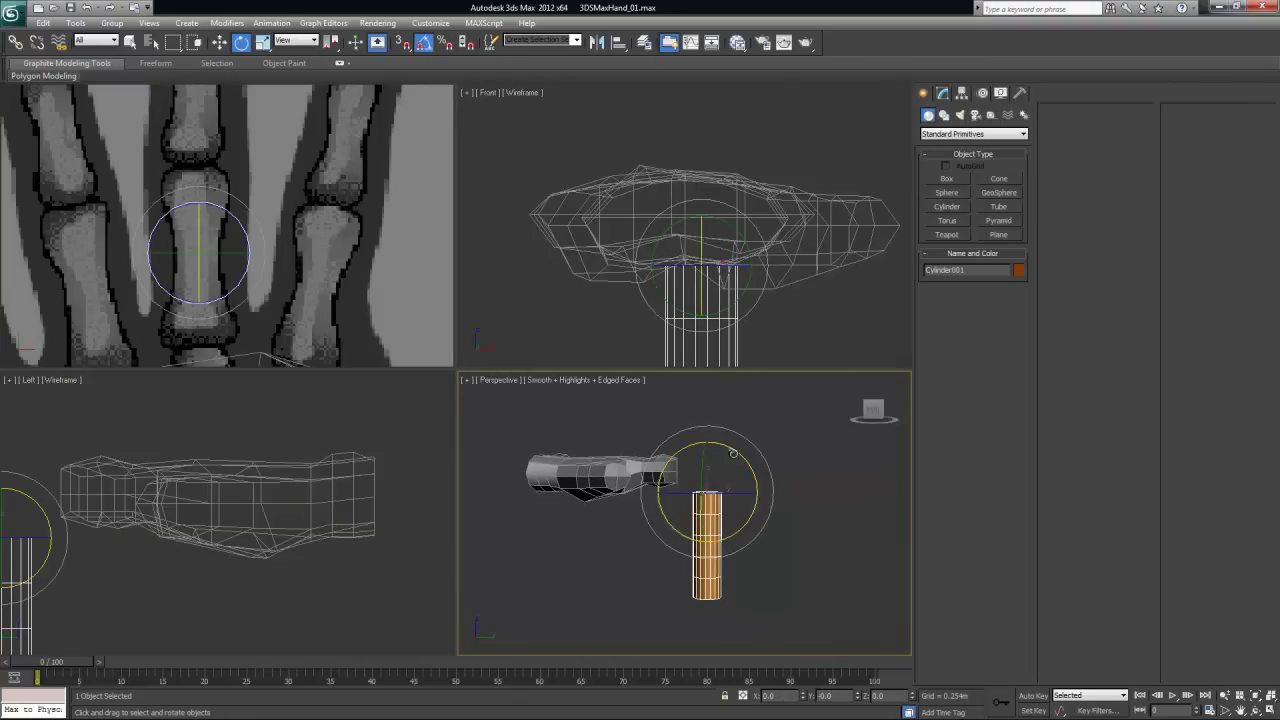
left_click_drag(736, 452, 669, 440)
middle_click_drag(669, 440, 820, 573, "alt")
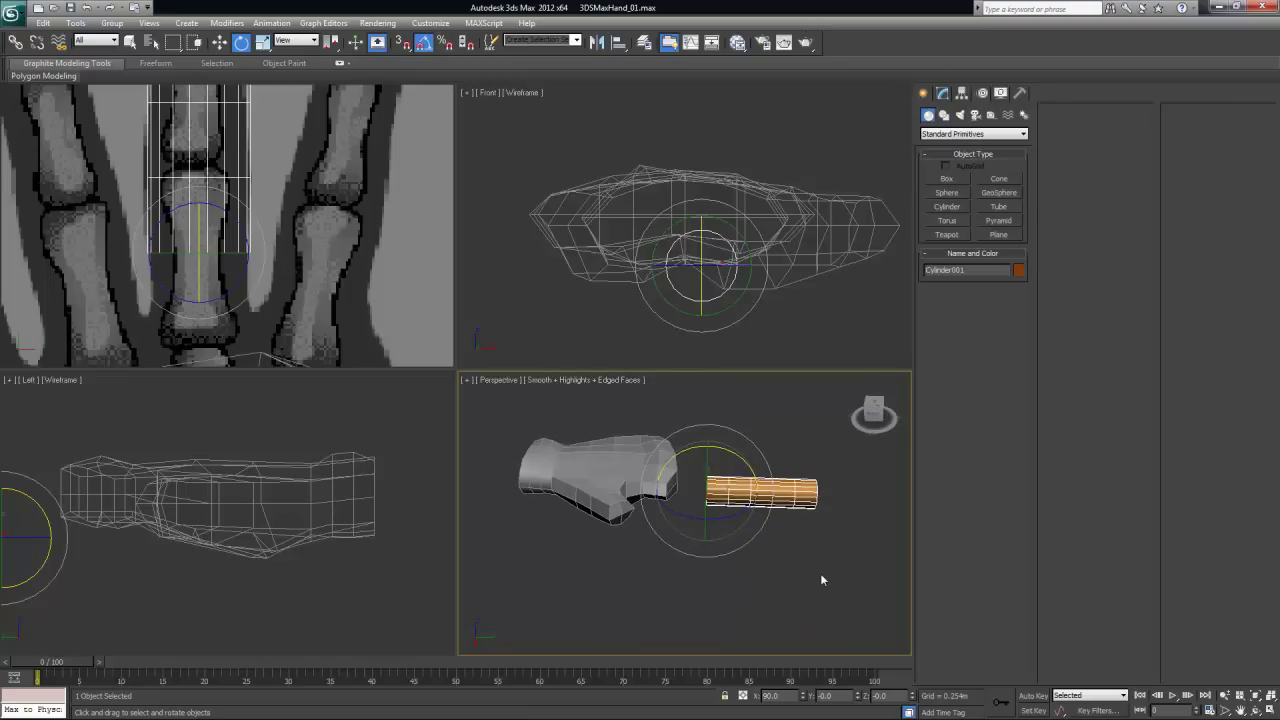
key("w")
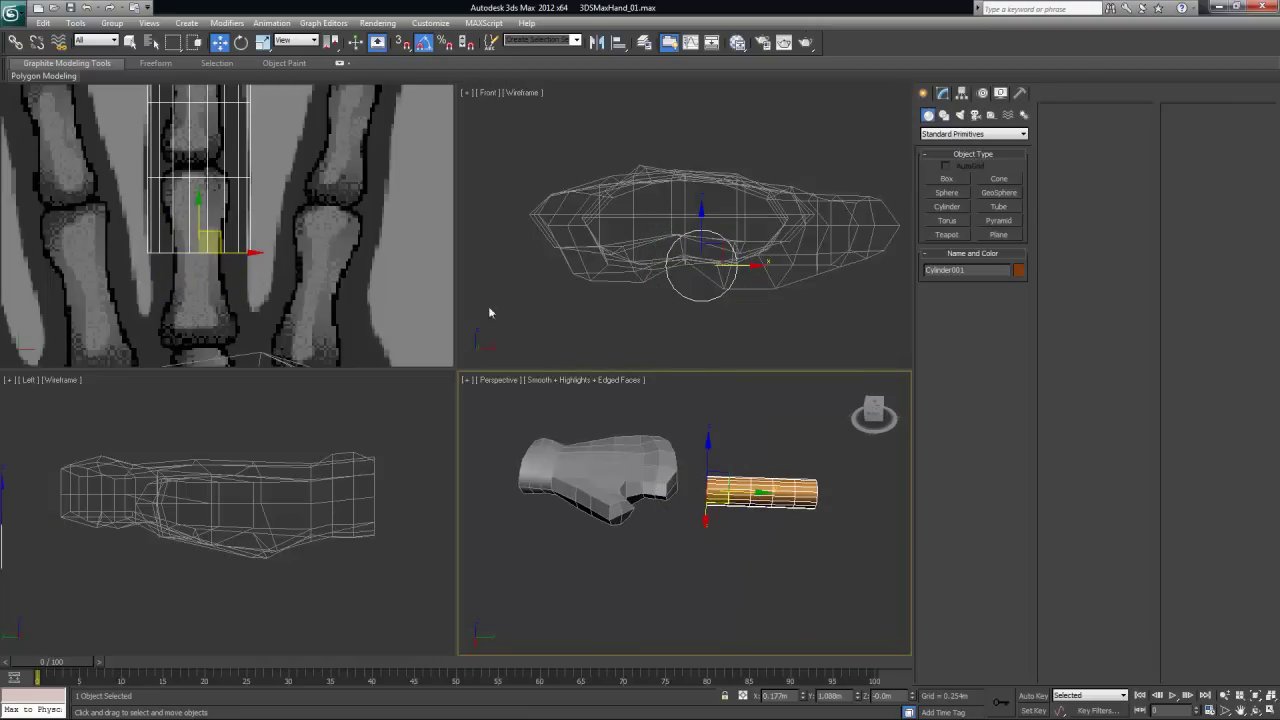
left_click_drag(200, 200, 205, 297)
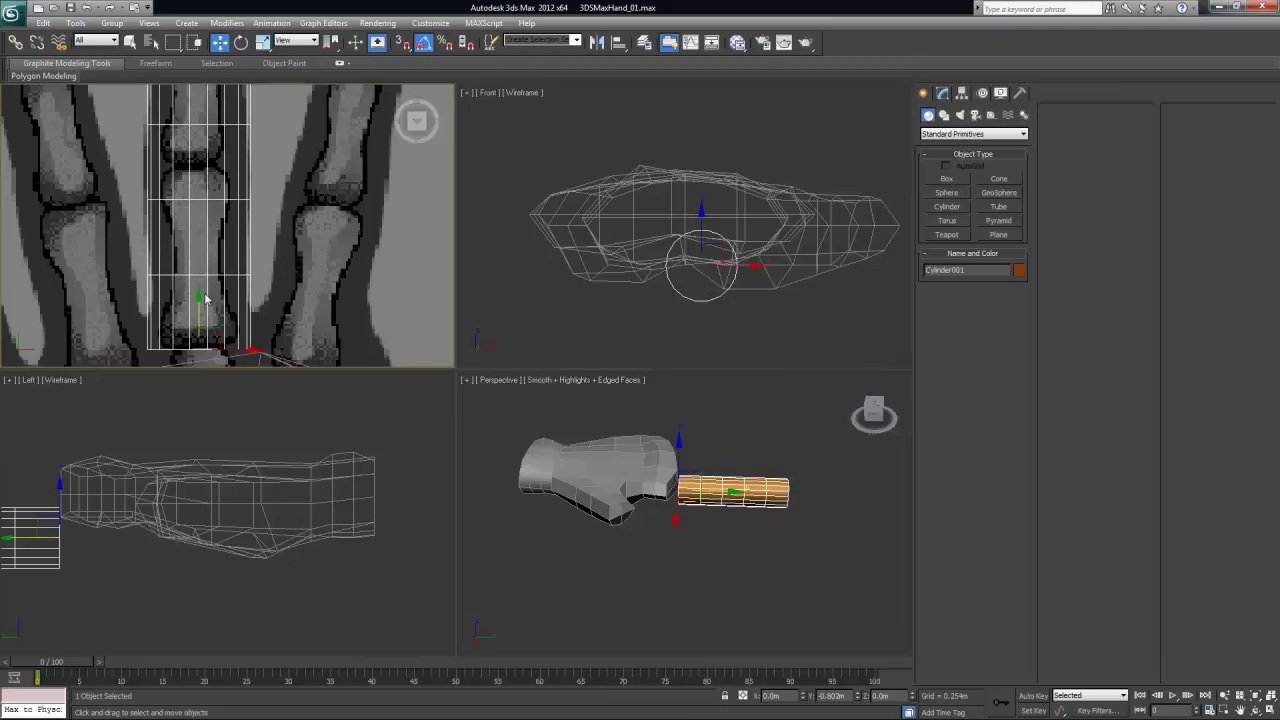
Raise the cylinder vertically until it lines up with the height of the palm's knuckle end
scroll(333, 310, "down", 6)
middle_click_drag(302, 258, 294, 225)
middle_click_drag(728, 547, 726, 497, "alt")
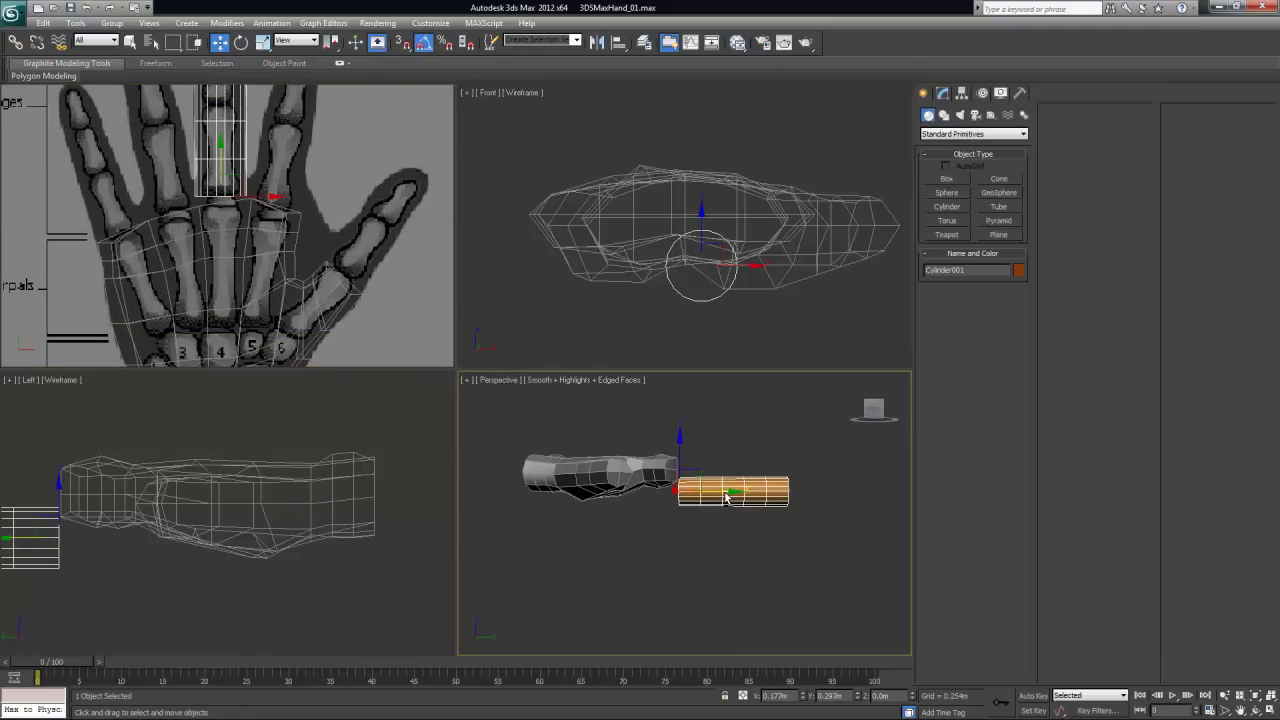
left_click_drag(681, 438, 682, 416)
middle_click_drag(199, 503, 335, 467)
left_click_drag(321, 446, 321, 448)
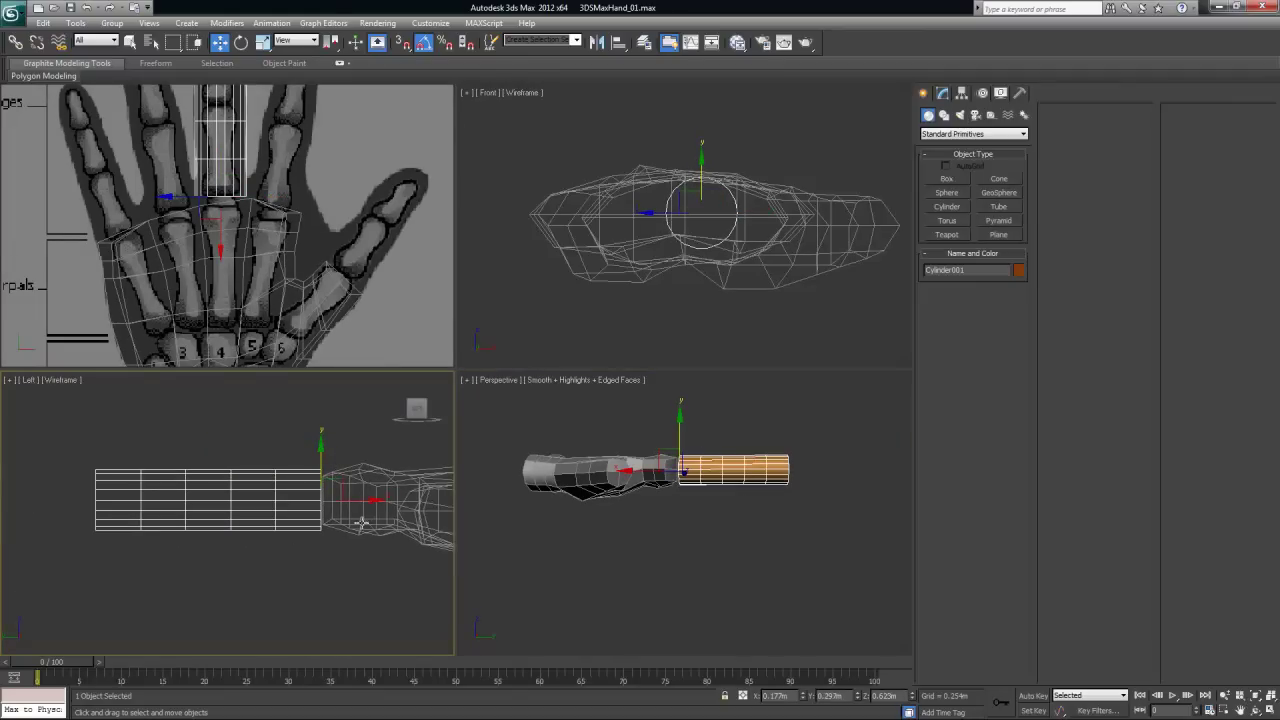
middle_click_drag(383, 573, 309, 569)
middle_click_drag(767, 560, 621, 569, "alt")
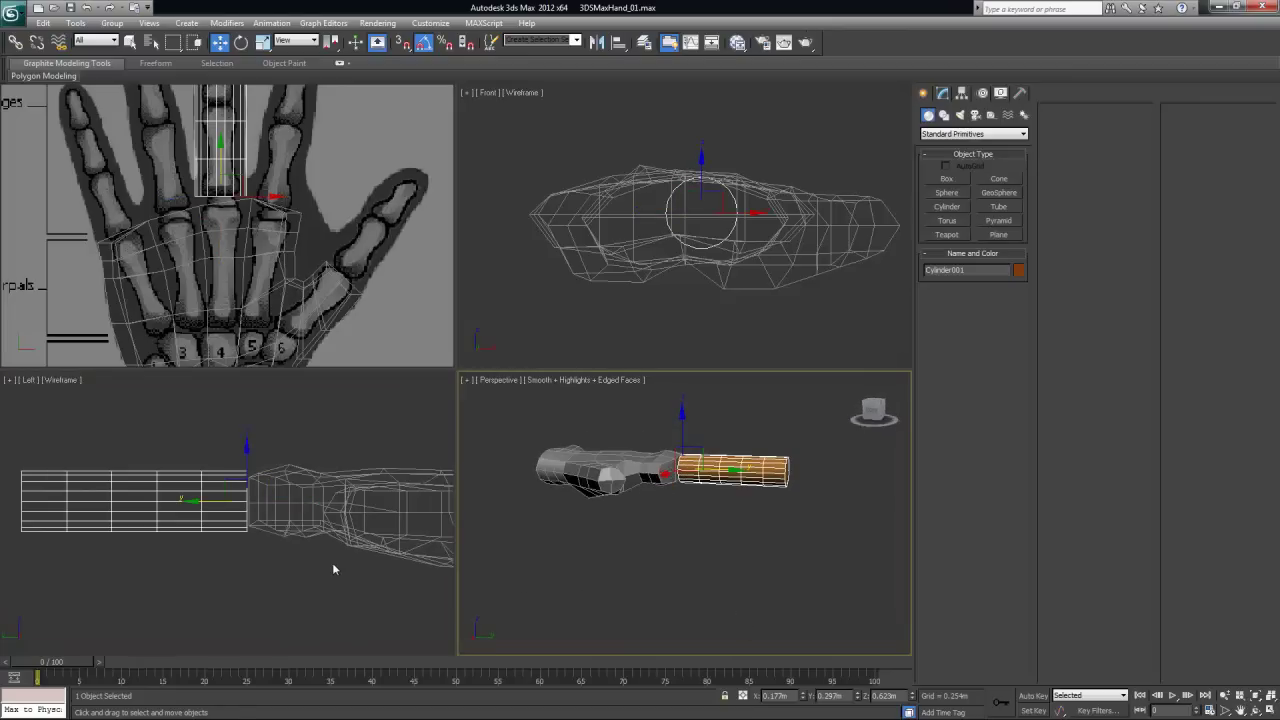
Flatten the cylinder by scaling its vertical thickness to about 82 percent in the left view, and deselect it
key("r")
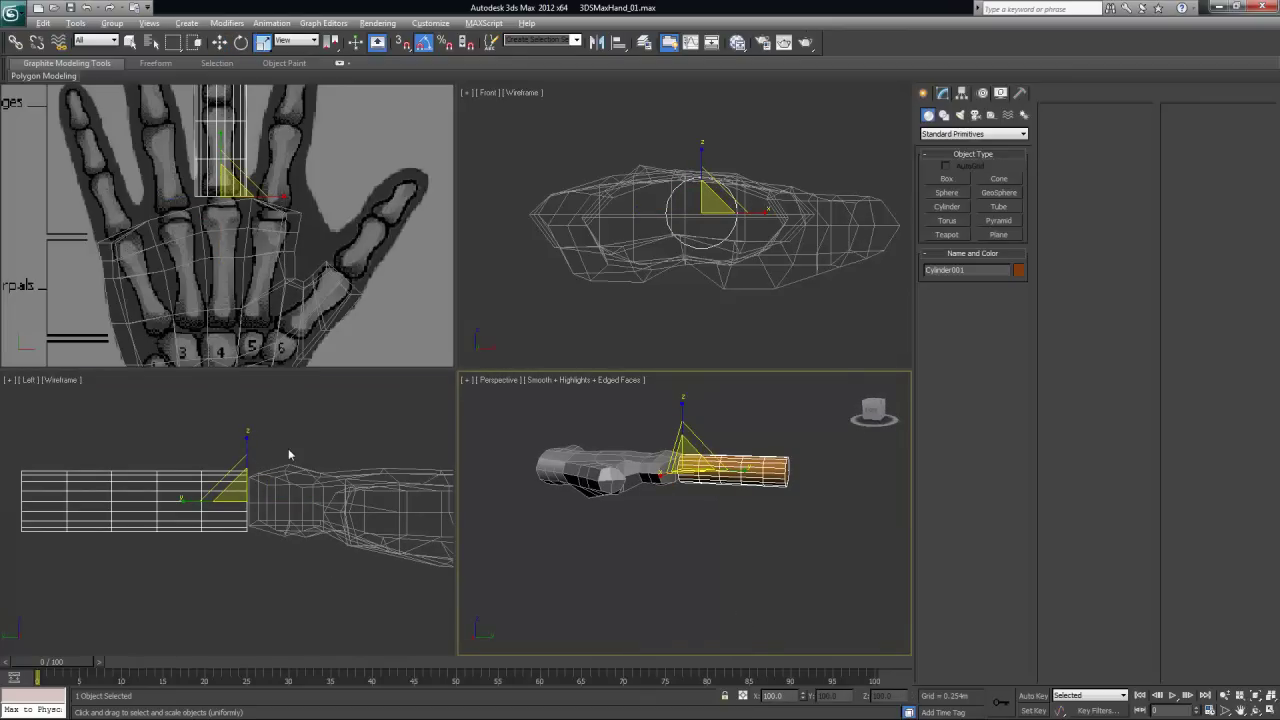
right_click(288, 448)
key("r")
left_click_drag(246, 438, 245, 450)
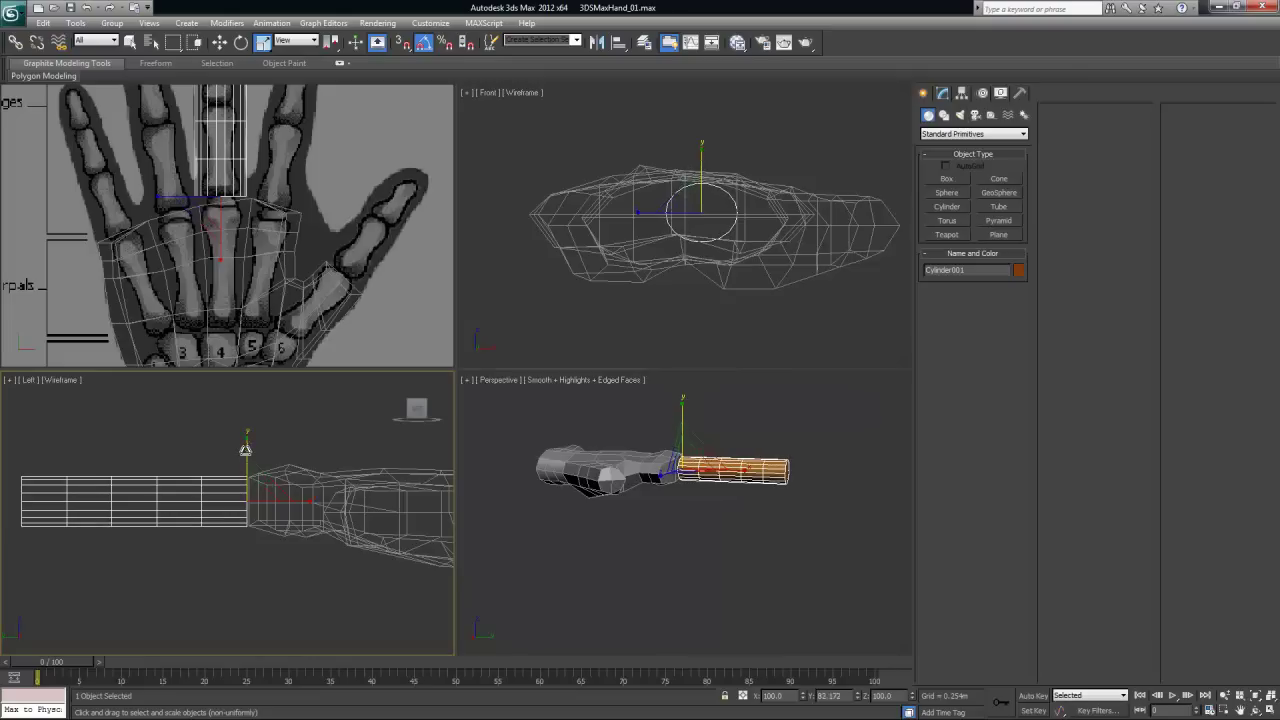
key("r")
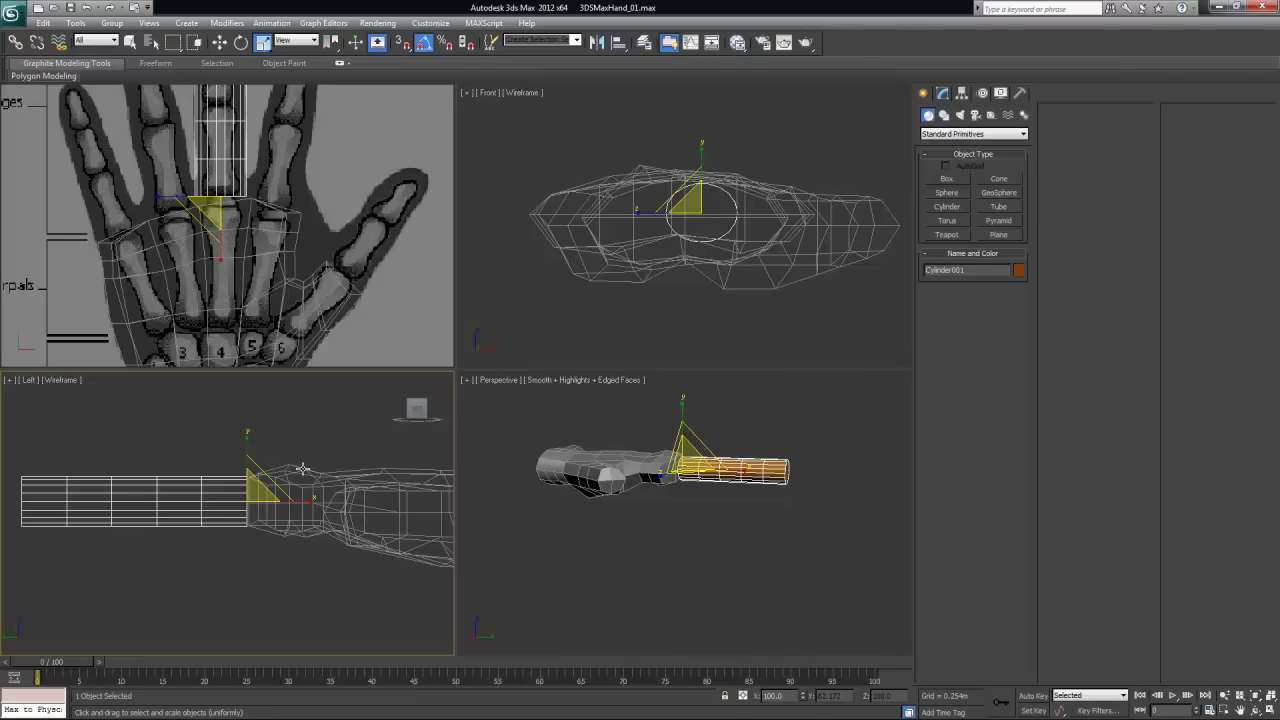
left_click(296, 464)
Select the cylinder over the middle finger in the top view and change its object color to dark gray
scroll(320, 471, "down", 4)
scroll(322, 475, "up", 3)
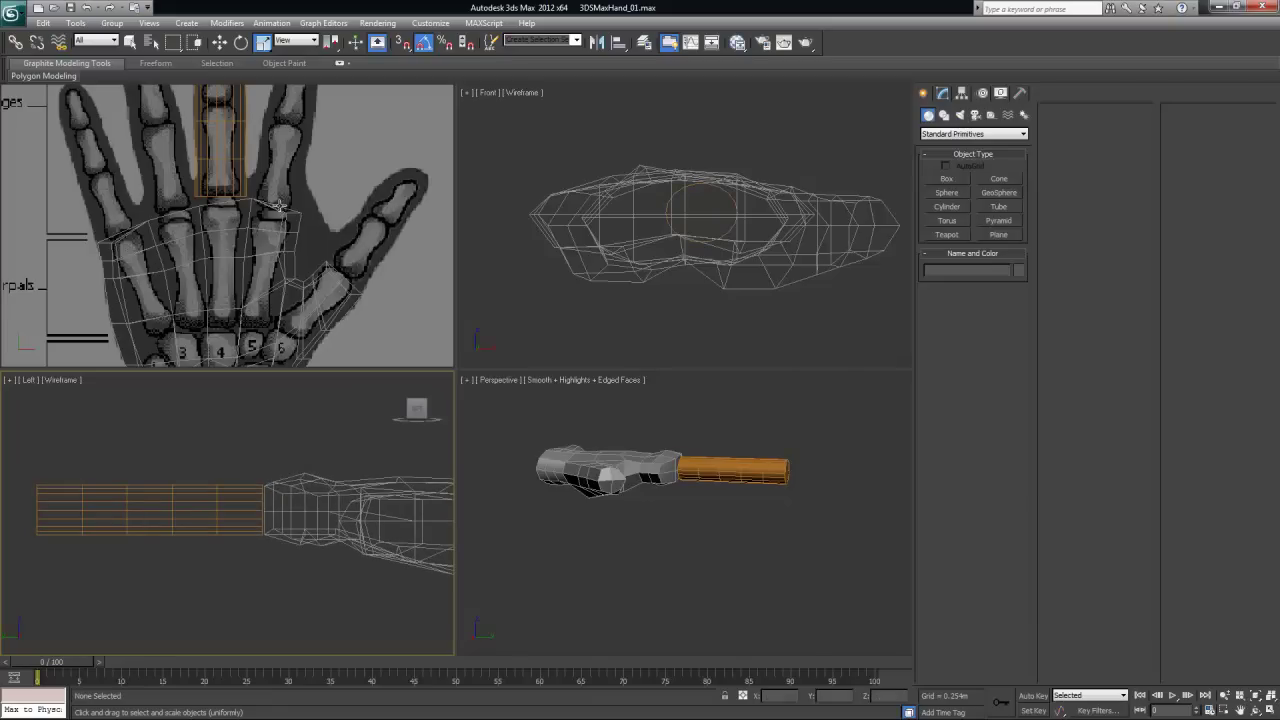
scroll(293, 245, "up", 2)
middle_click_drag(295, 248, 303, 356)
left_click(245, 160)
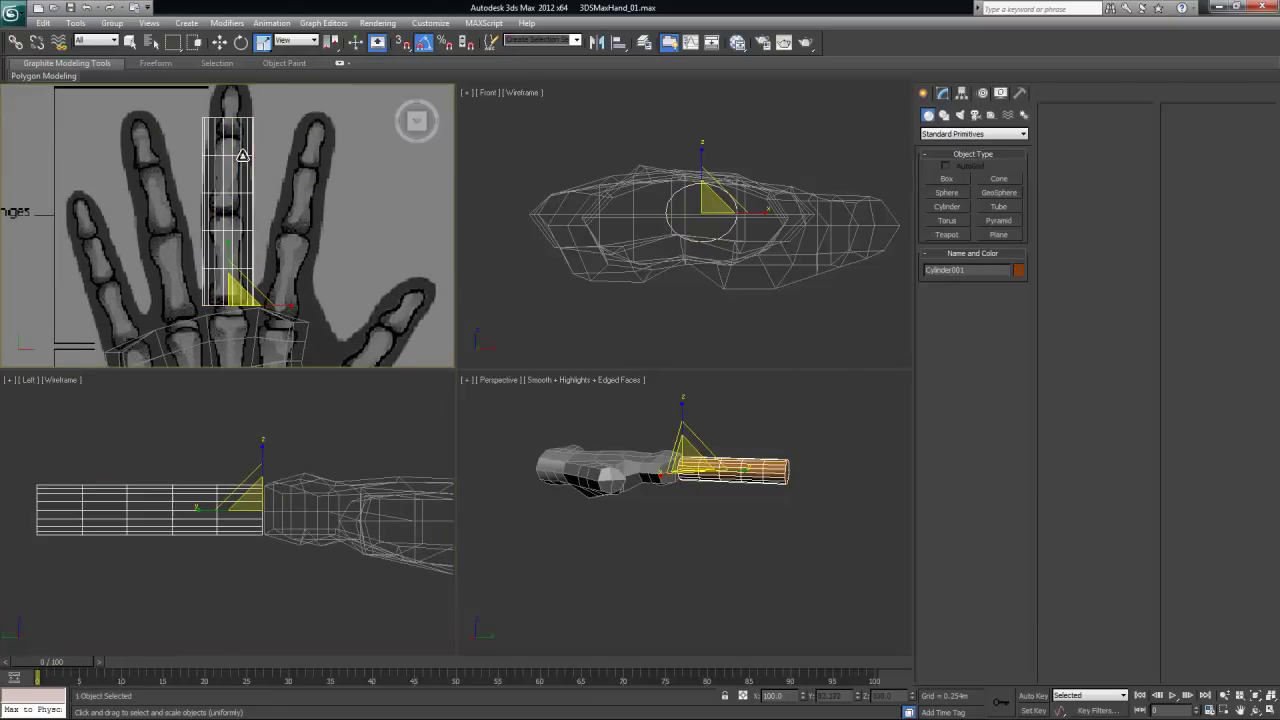
key("alt+w")
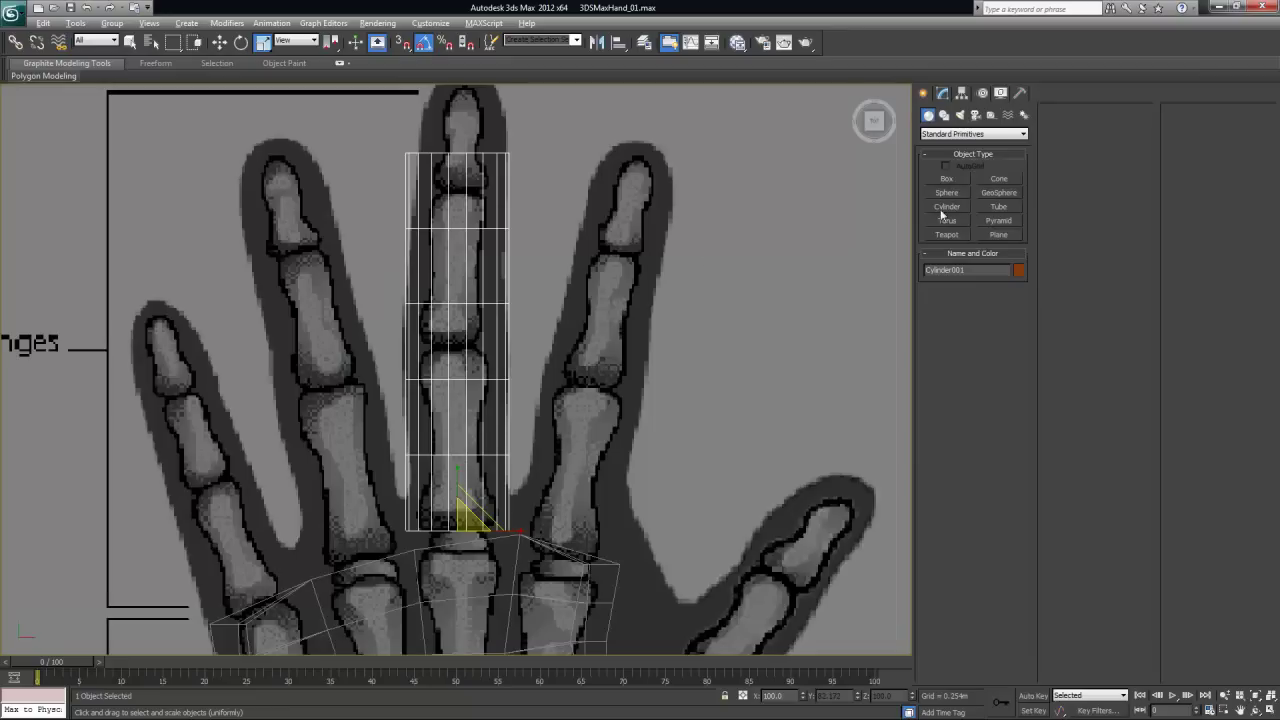
left_click(1018, 271)
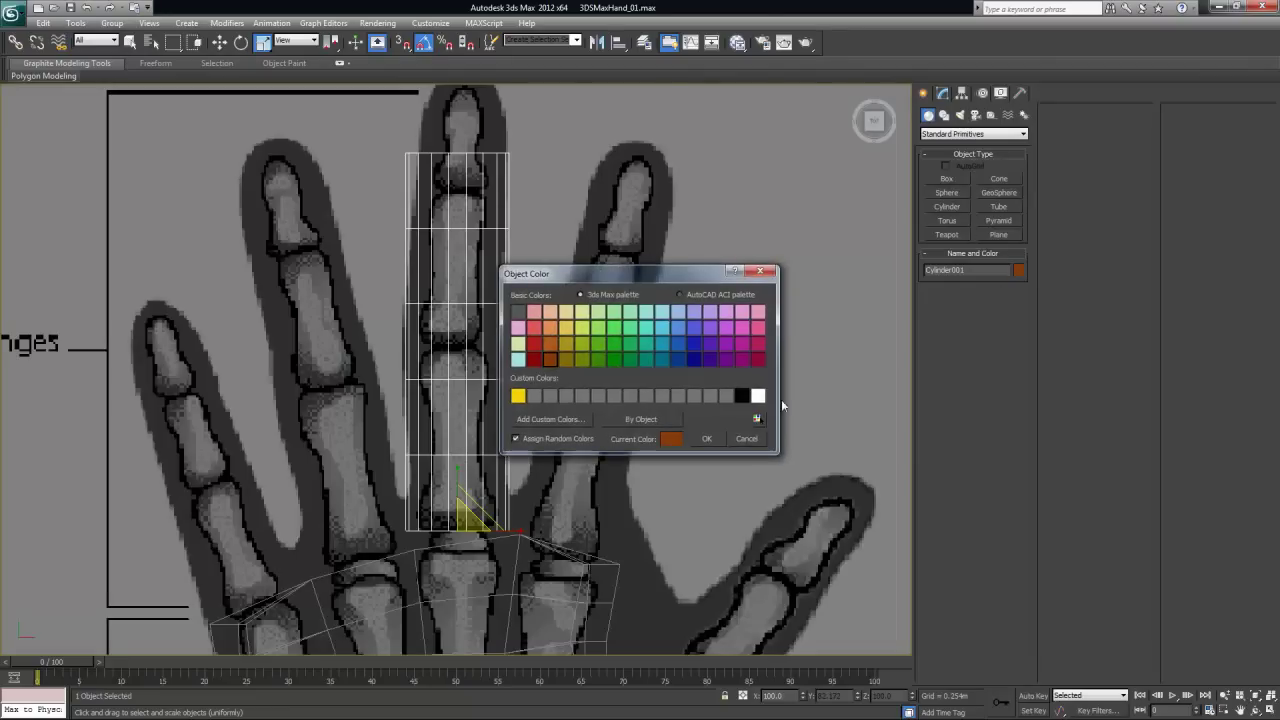
left_click(518, 313)
left_click(705, 438)
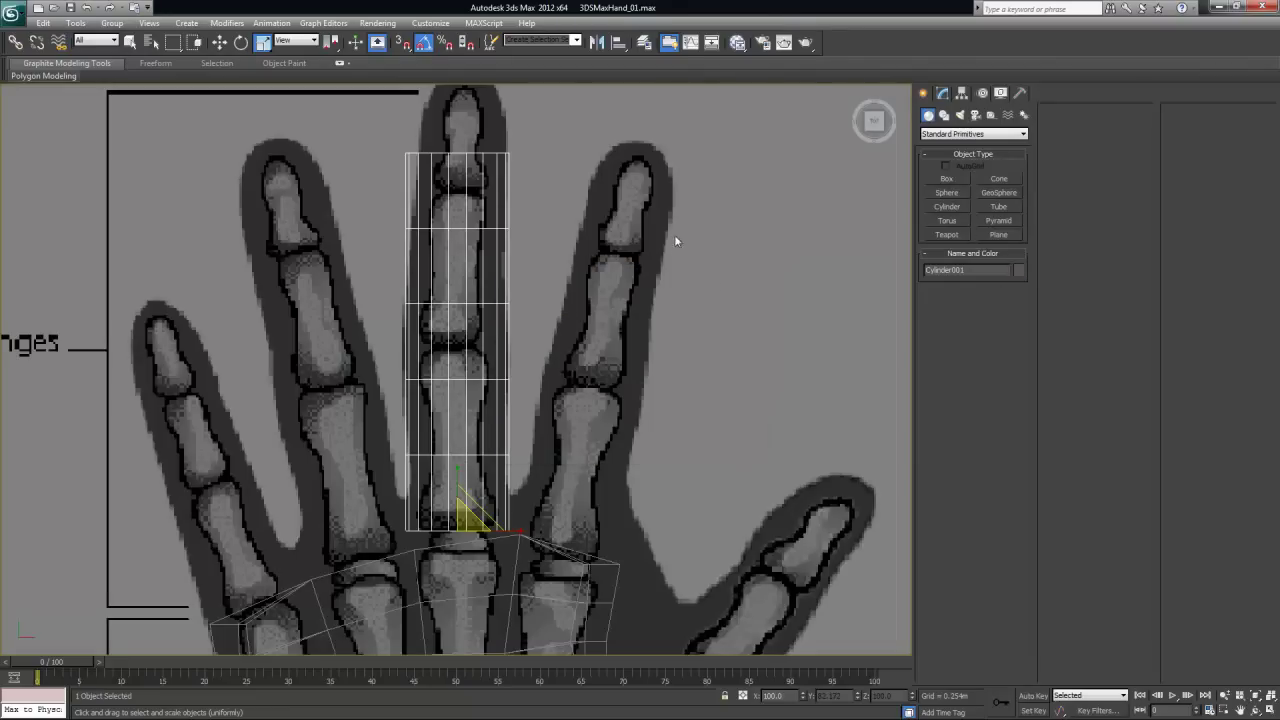
Set the cylinder's height segments to 10 and its sides to 8, and check the shape in perspective
left_click(942, 93)
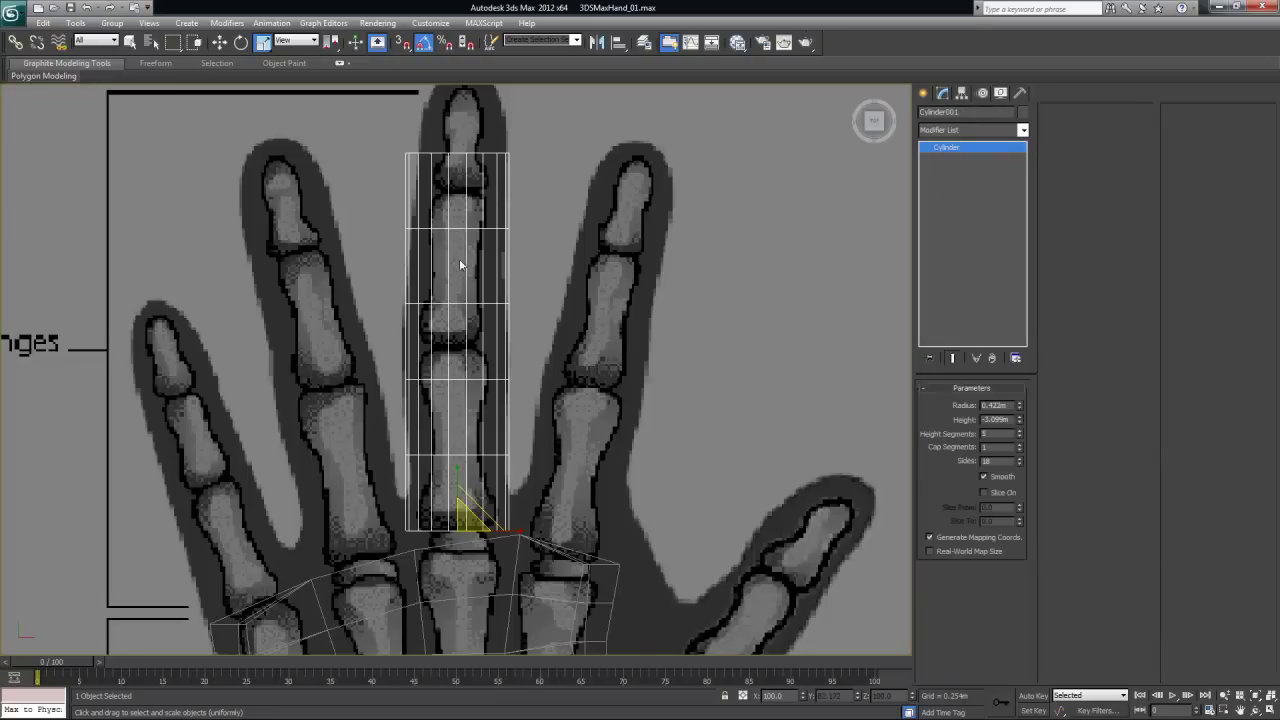
middle_click_drag(651, 344, 604, 333)
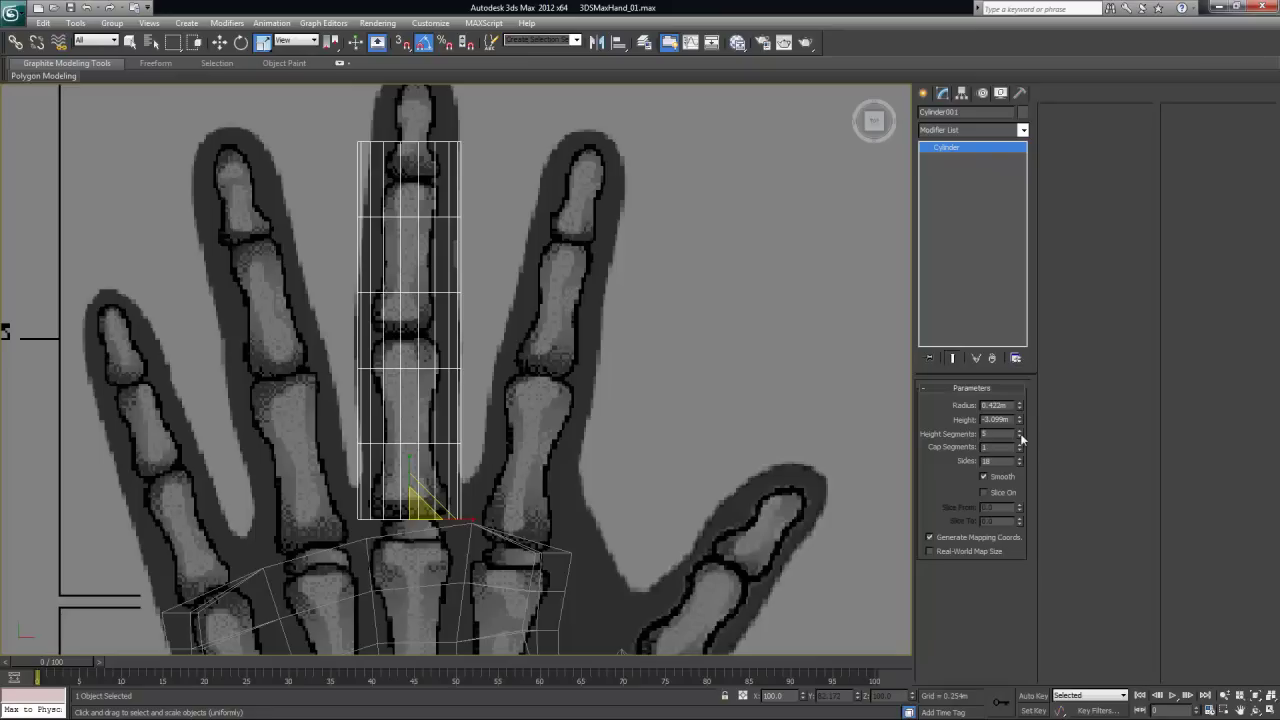
left_click_drag(1021, 438, 1030, 401)
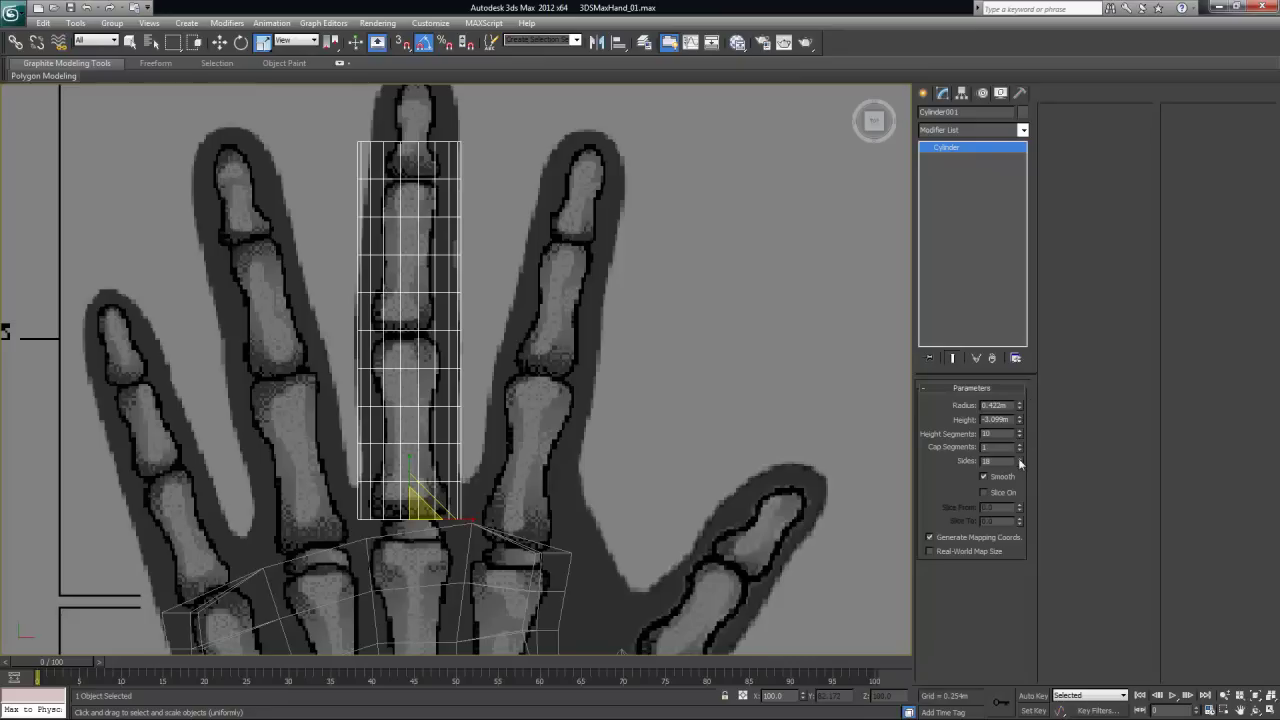
left_click_drag(1019, 460, 1027, 524)
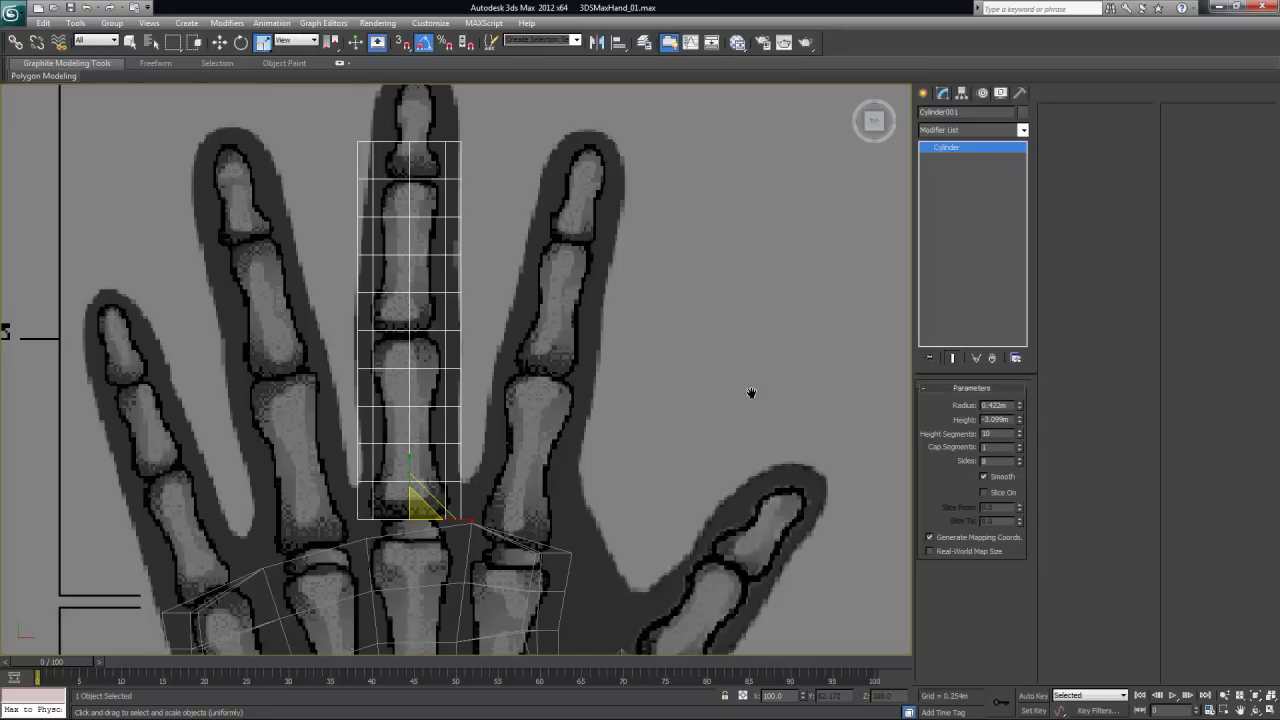
key("alt+w")
mouse_move(773, 497)
middle_mouse_down("alt")
mouse_move(794, 500)
mouse_move(757, 509)
middle_mouse_up("alt")
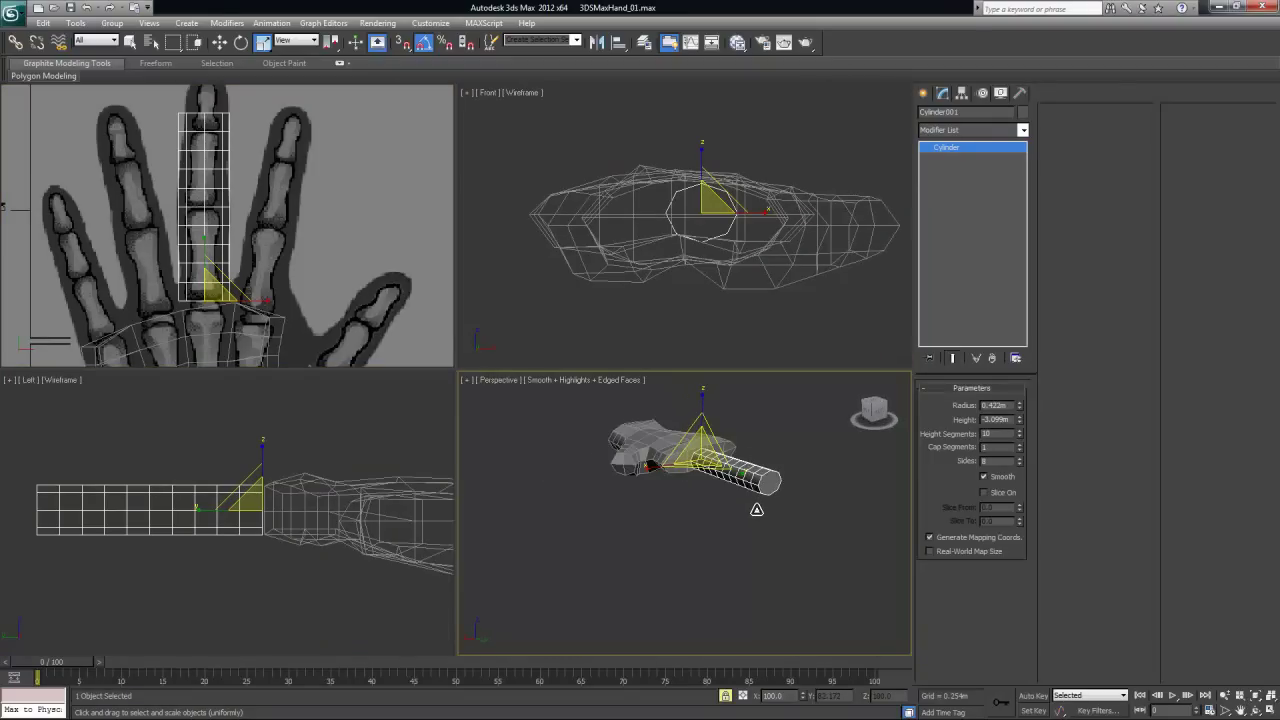
key("alt+w")
middle_click_drag(609, 400, 649, 445, "alt")
key("alt+w")
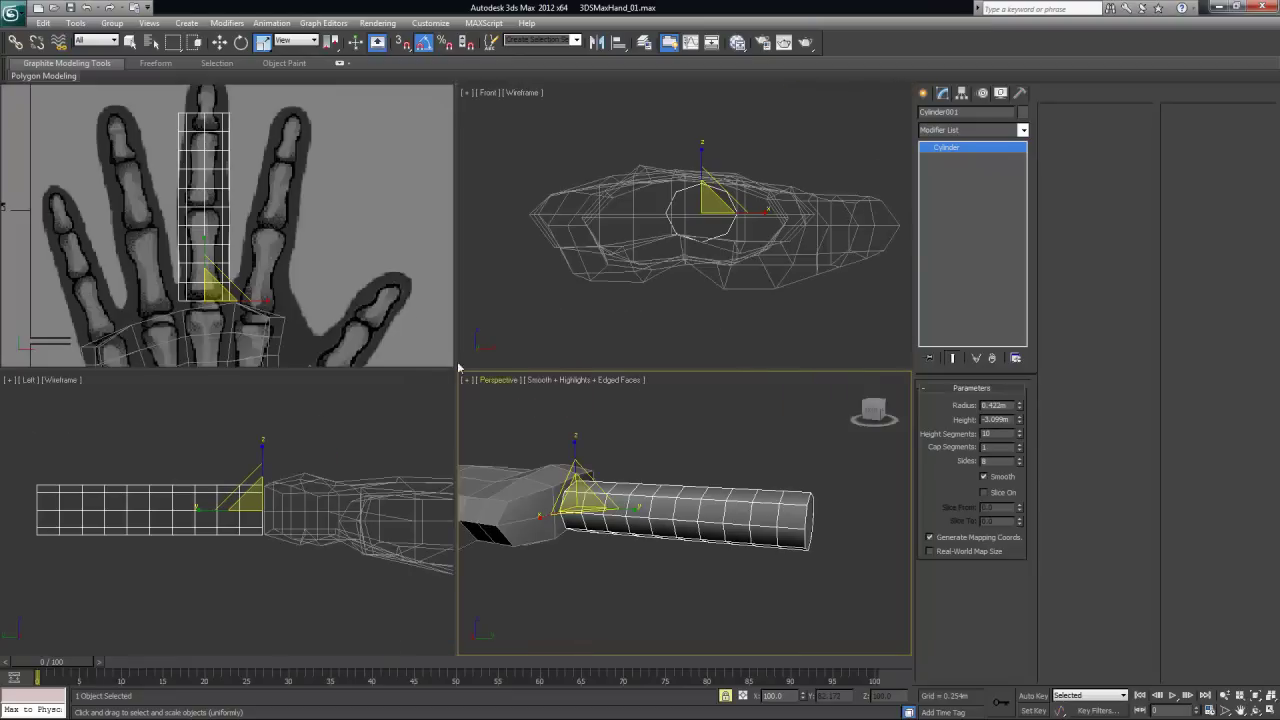
Stretch the cylinder lengthwise to about 105 percent in the top view so it extends towards the middle fingertip
middle_click_drag(307, 184, 307, 208)
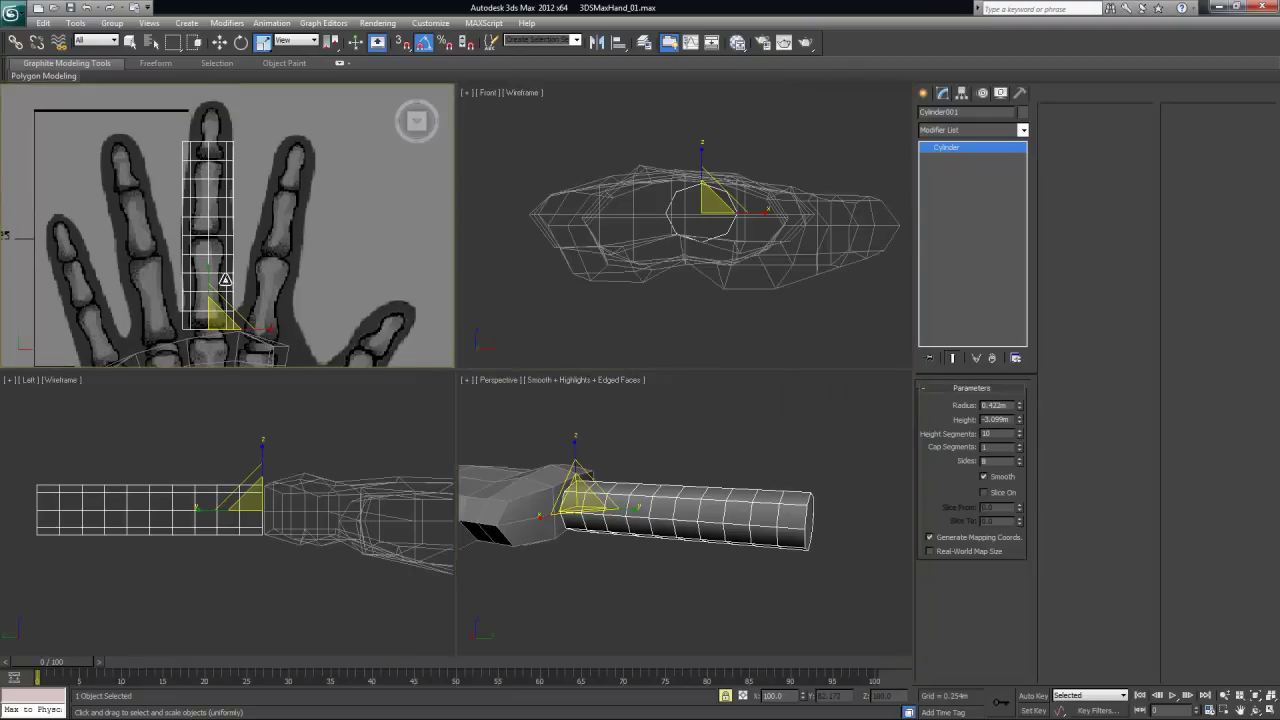
left_click_drag(210, 267, 210, 263)
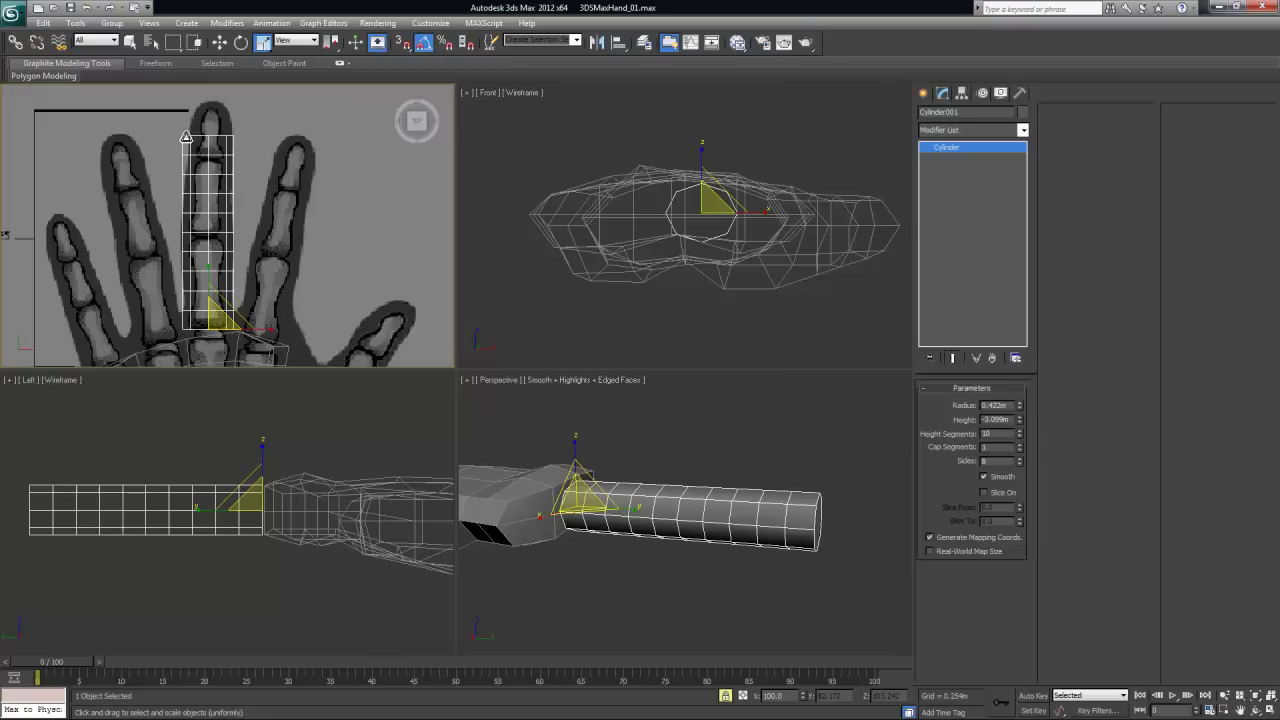
left_click(214, 312)
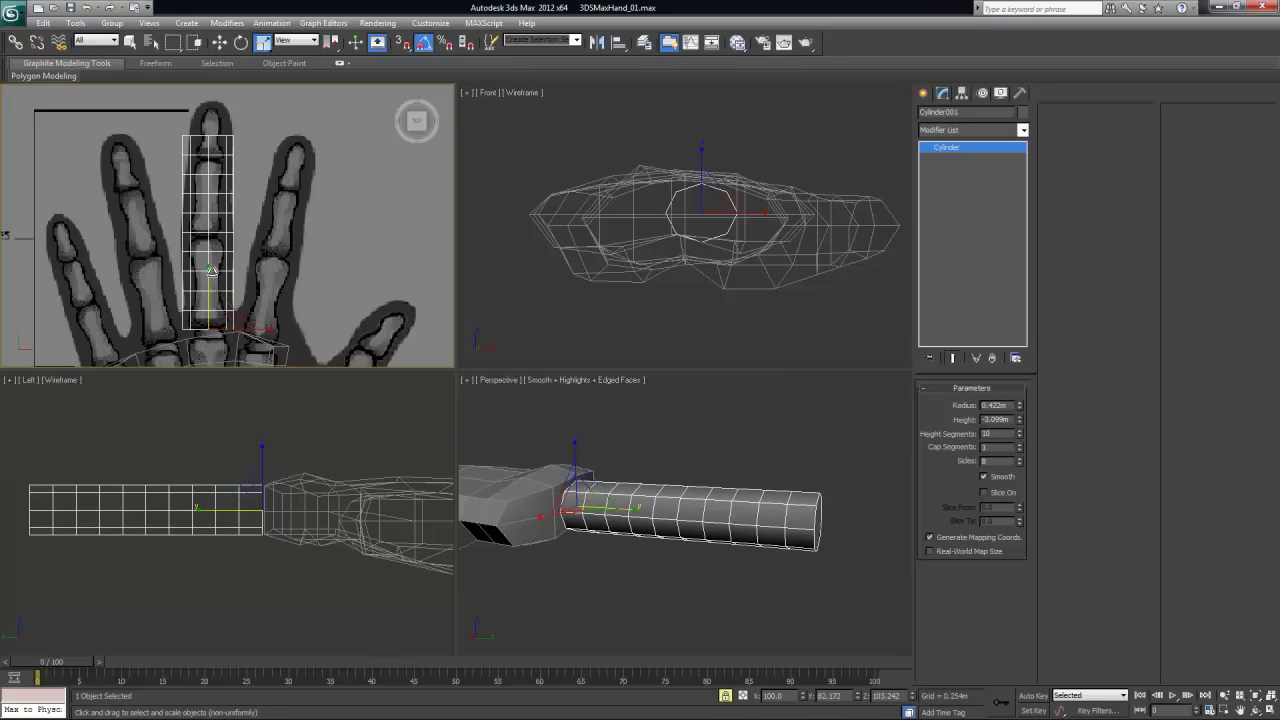
left_click_drag(209, 268, 209, 265)
Convert the cylinder to an Editable Poly and switch to polygon selection
right_click(976, 192)
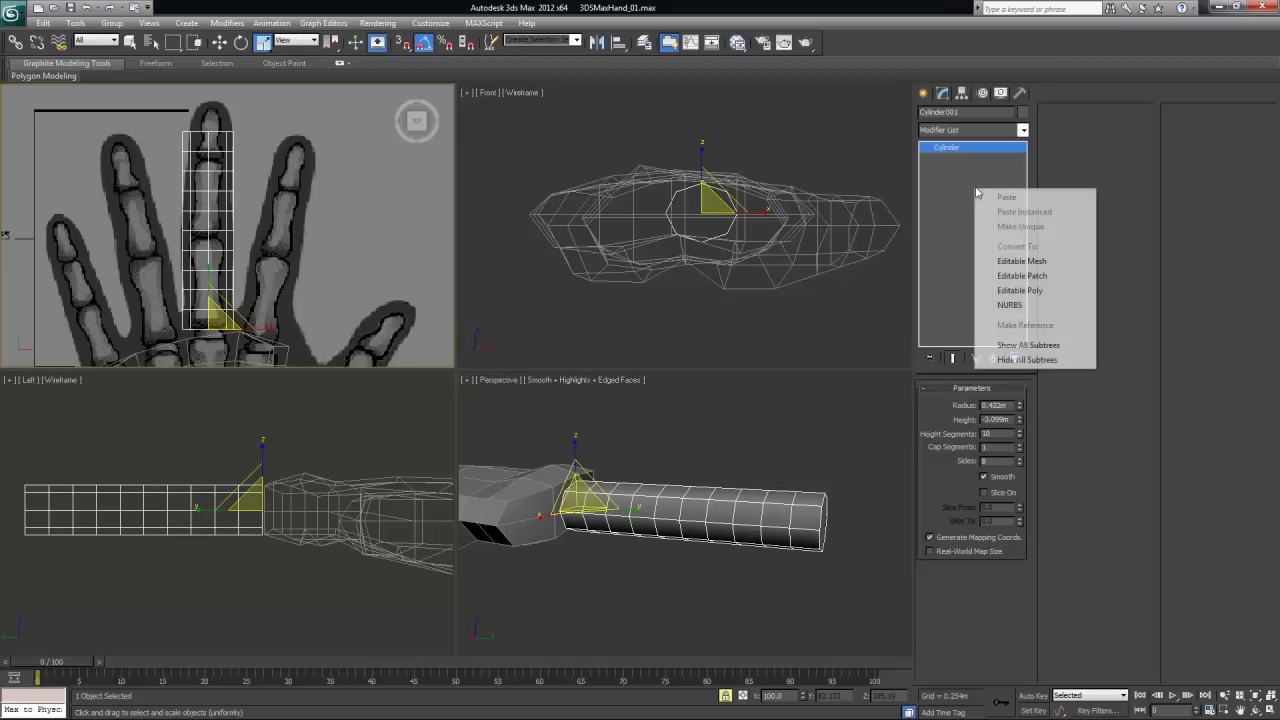
left_click(1027, 291)
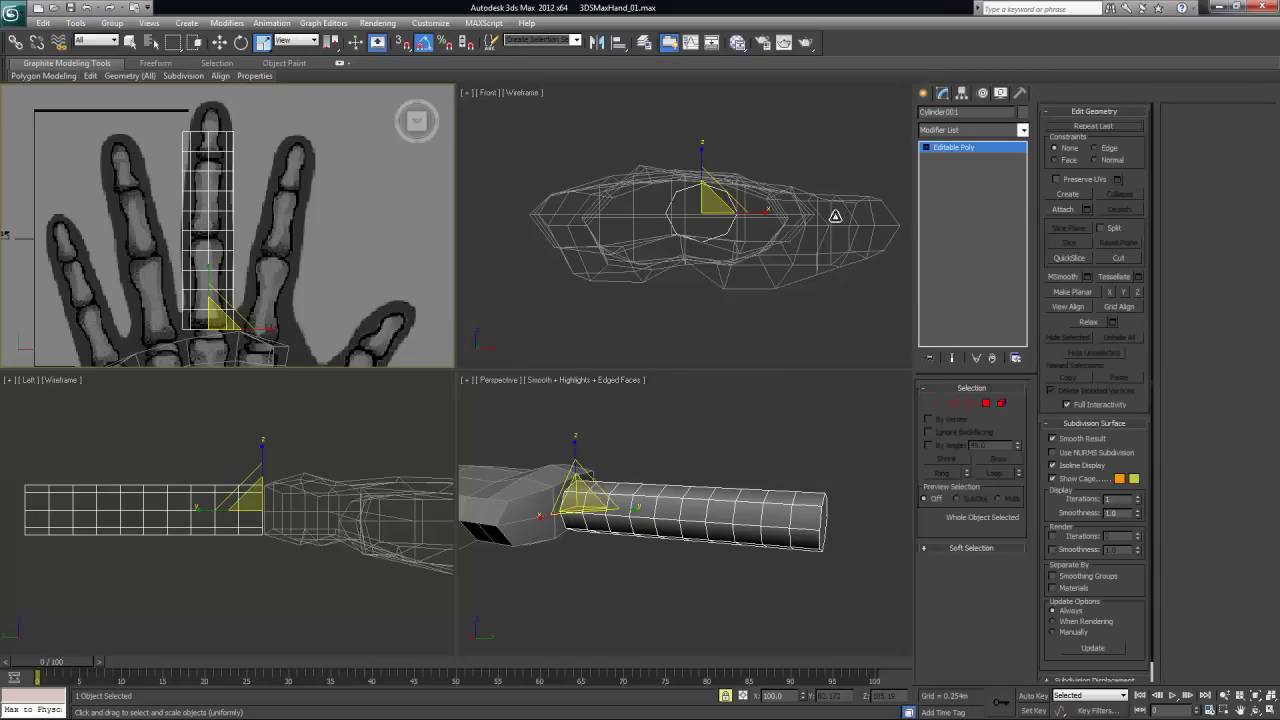
right_click(746, 443)
middle_click_drag(732, 462, 790, 478, "alt")
left_click(986, 405)
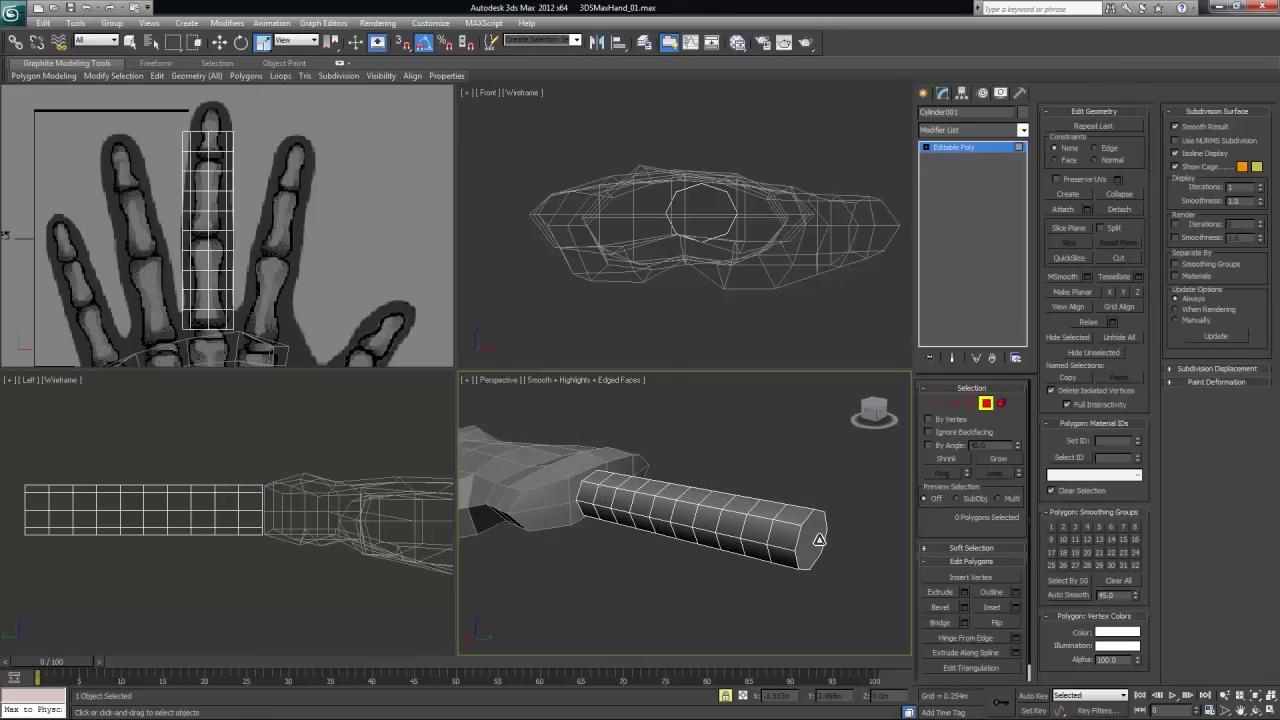
left_click(926, 147)
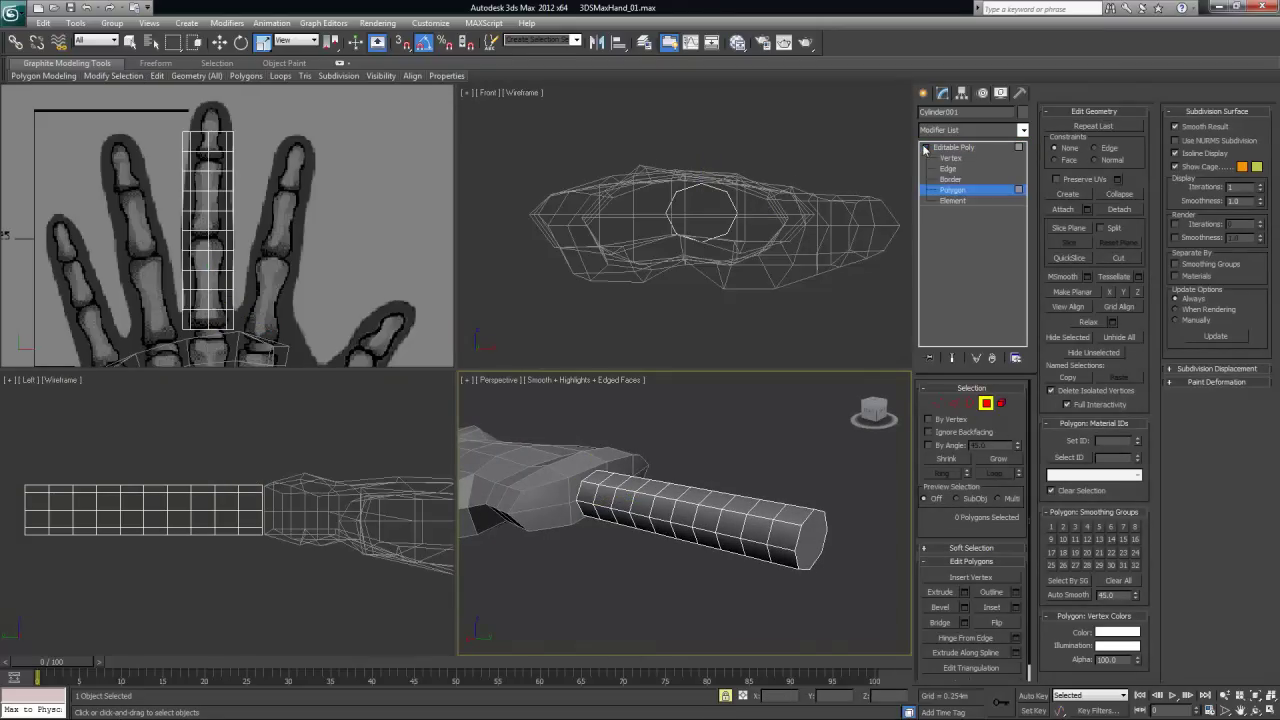
left_click(952, 147)
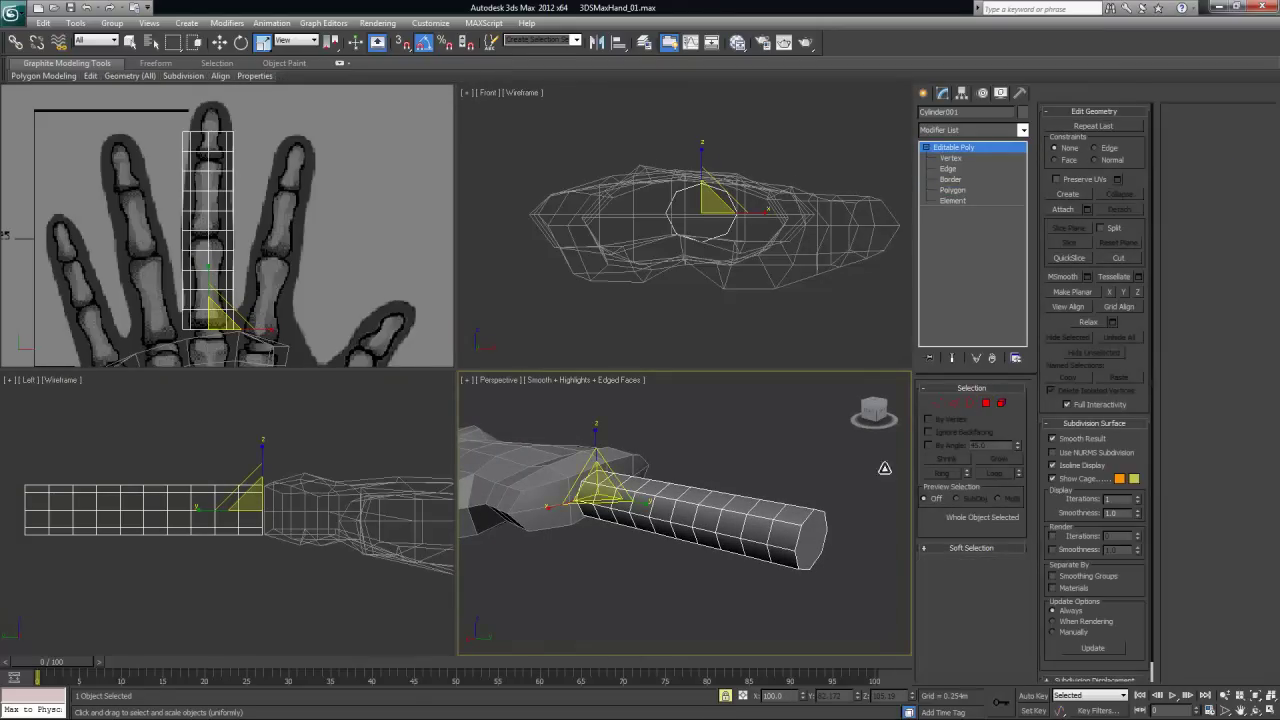
left_click(986, 404)
key("q")
middle_click_drag(821, 549, 828, 546, "alt")
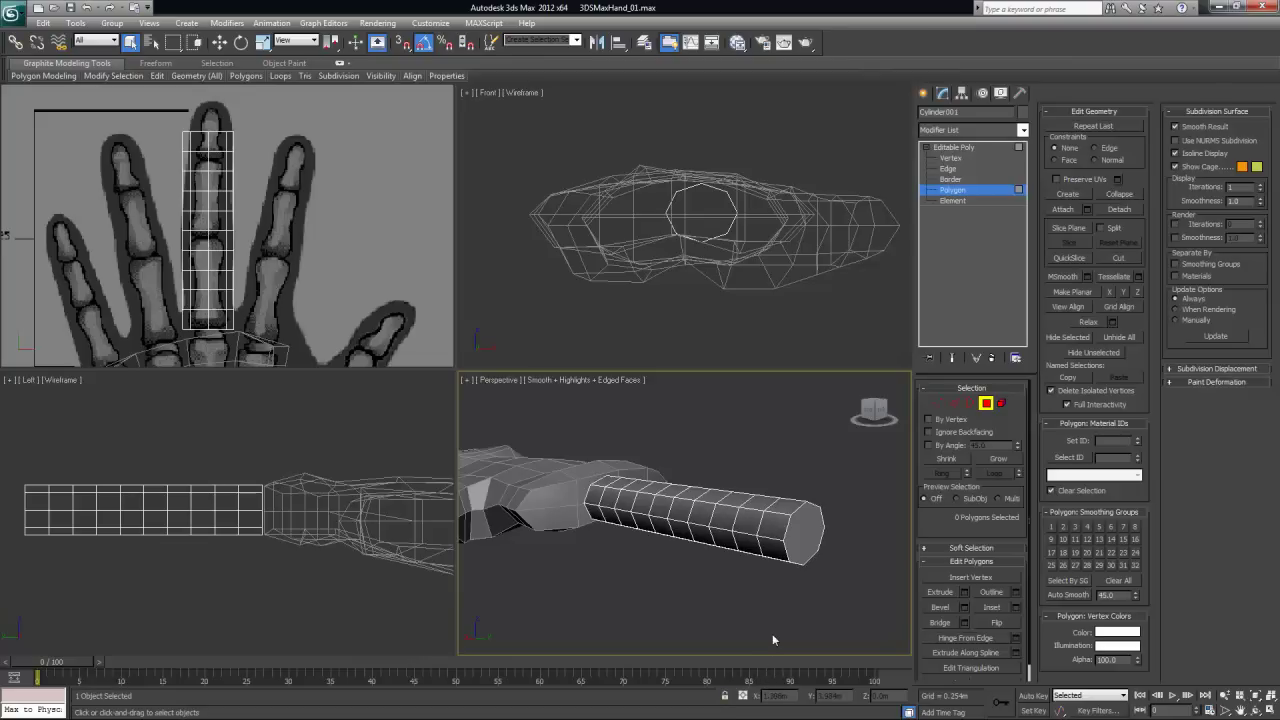
Delete the cap polygons at both ends of the finger cylinder, and leave polygon selection with nothing selected
key("alt+w")
middle_click_drag(549, 532, 566, 506, "alt")
left_click(690, 400)
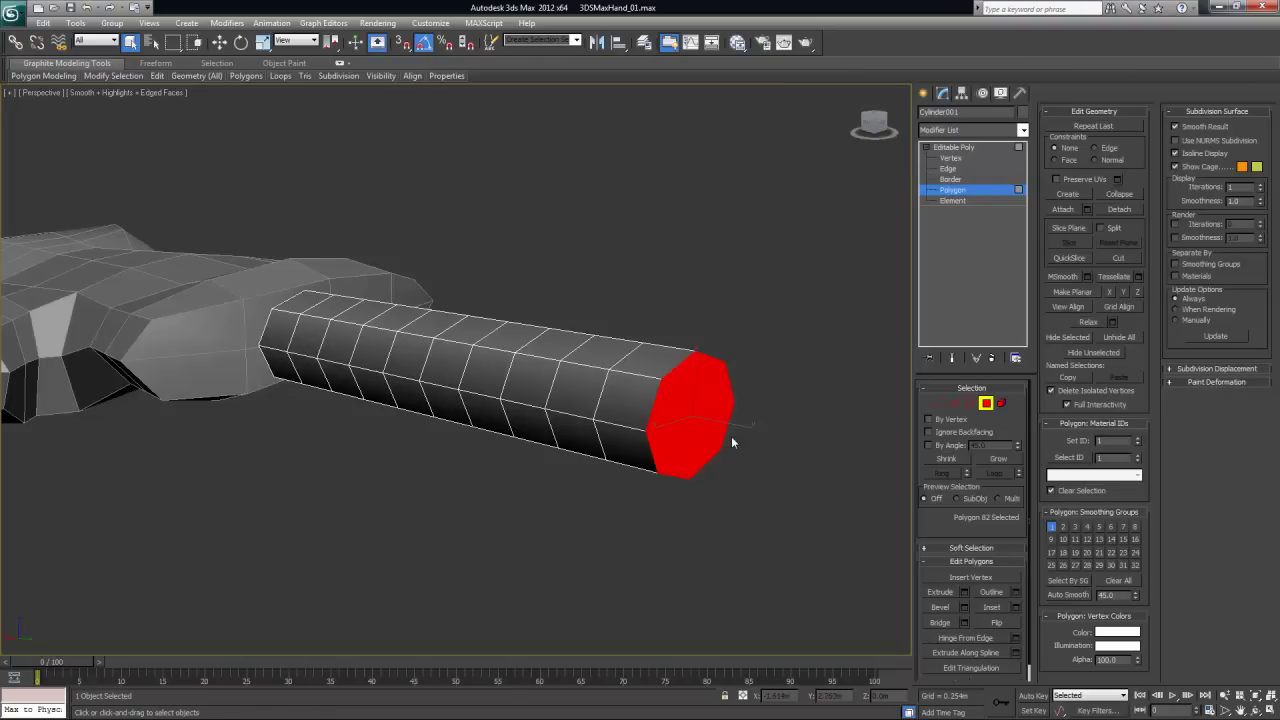
key("Delete")
middle_click_drag(580, 399, 682, 420, "alt")
scroll(300, 437, "up", 1)
left_click(244, 432)
middle_click_drag(326, 459, 313, 487, "alt")
key("Delete")
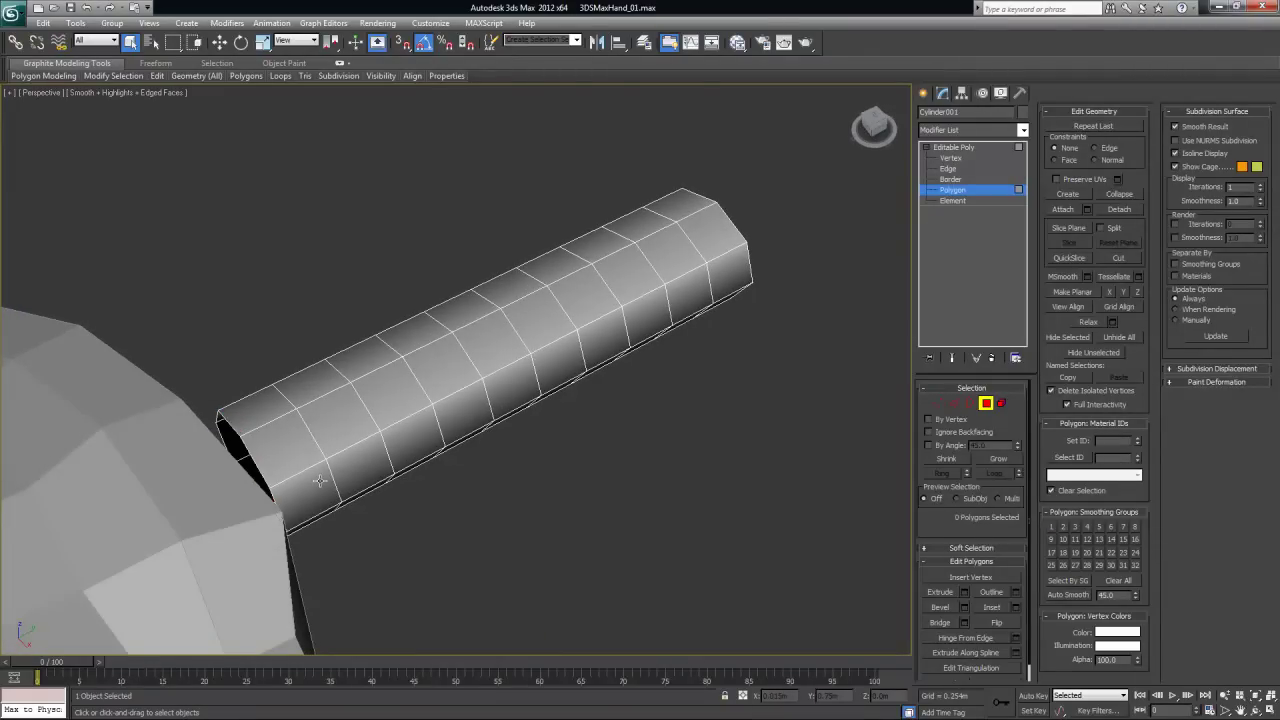
mouse_move(617, 261)
middle_mouse_down("alt")
mouse_move(500, 197)
mouse_move(429, 202)
mouse_move(497, 214)
mouse_move(523, 257)
mouse_move(460, 317)
mouse_move(597, 362)
middle_mouse_up("alt")
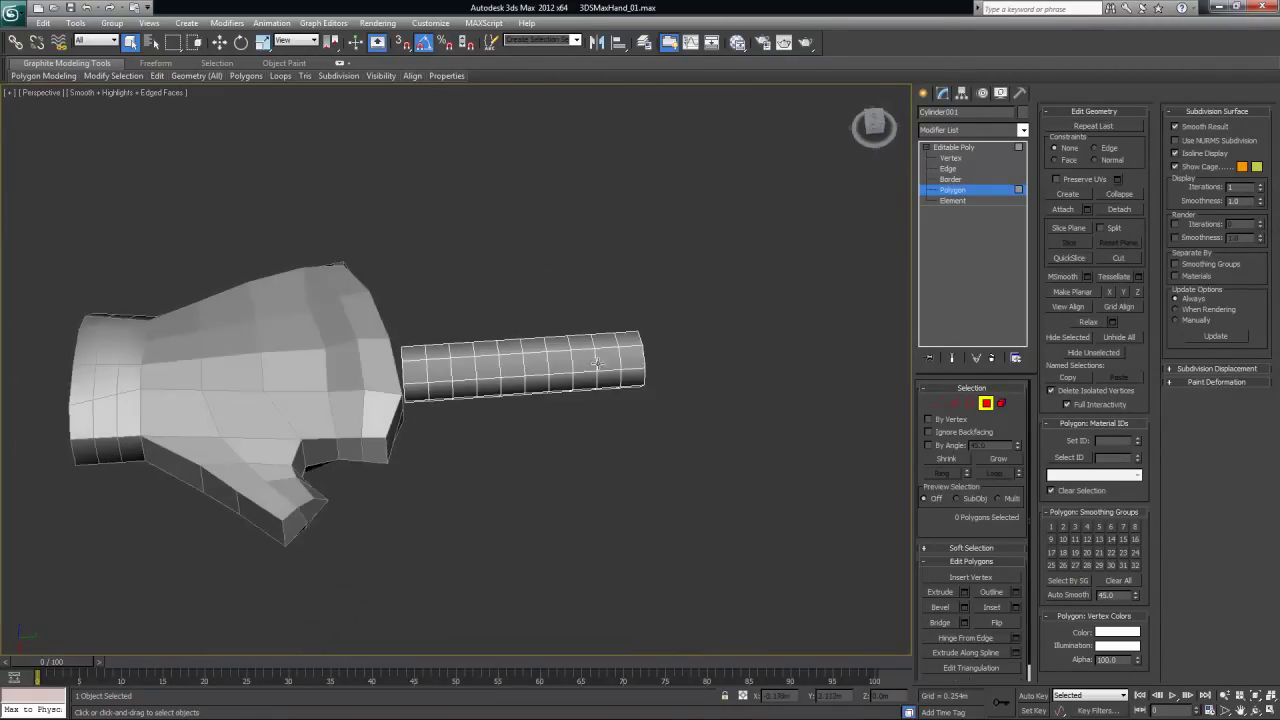
left_click(986, 403)
left_click(650, 242)
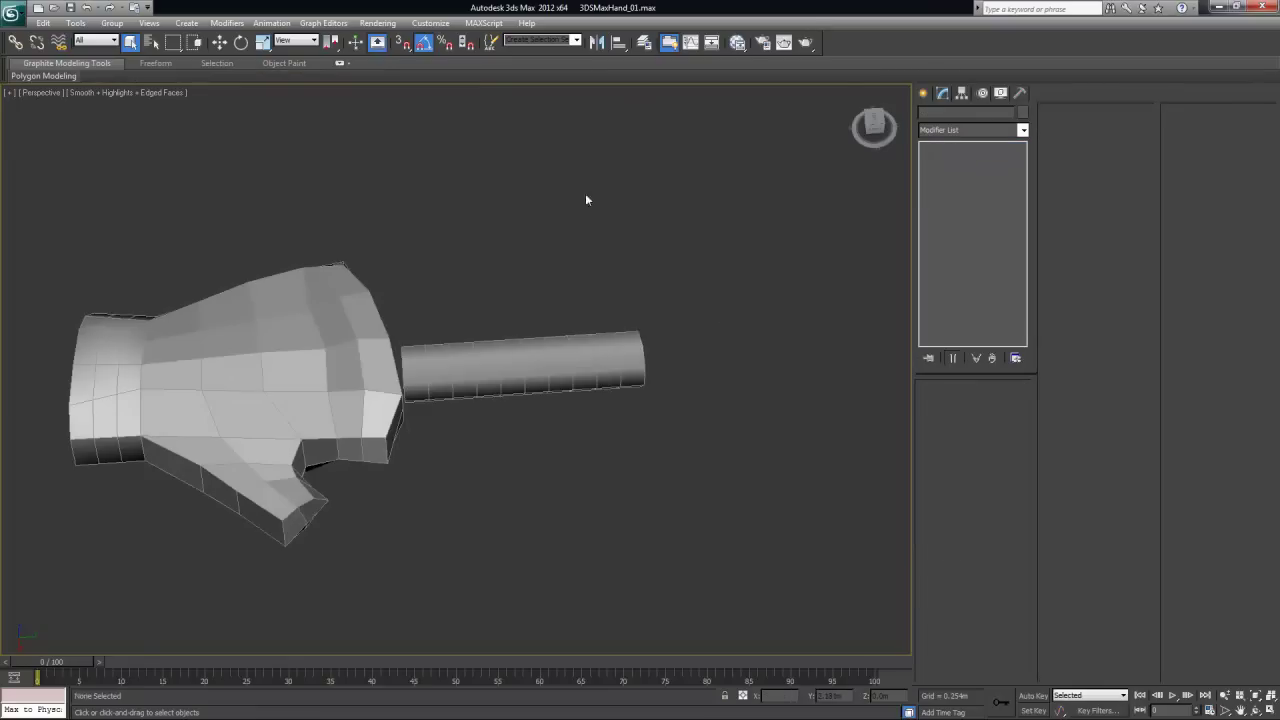
Create a sphere of about 0.4 m radius in the top view, centred on the tip of the middle finger
left_click(923, 94)
left_click(948, 192)
key("alt+w")
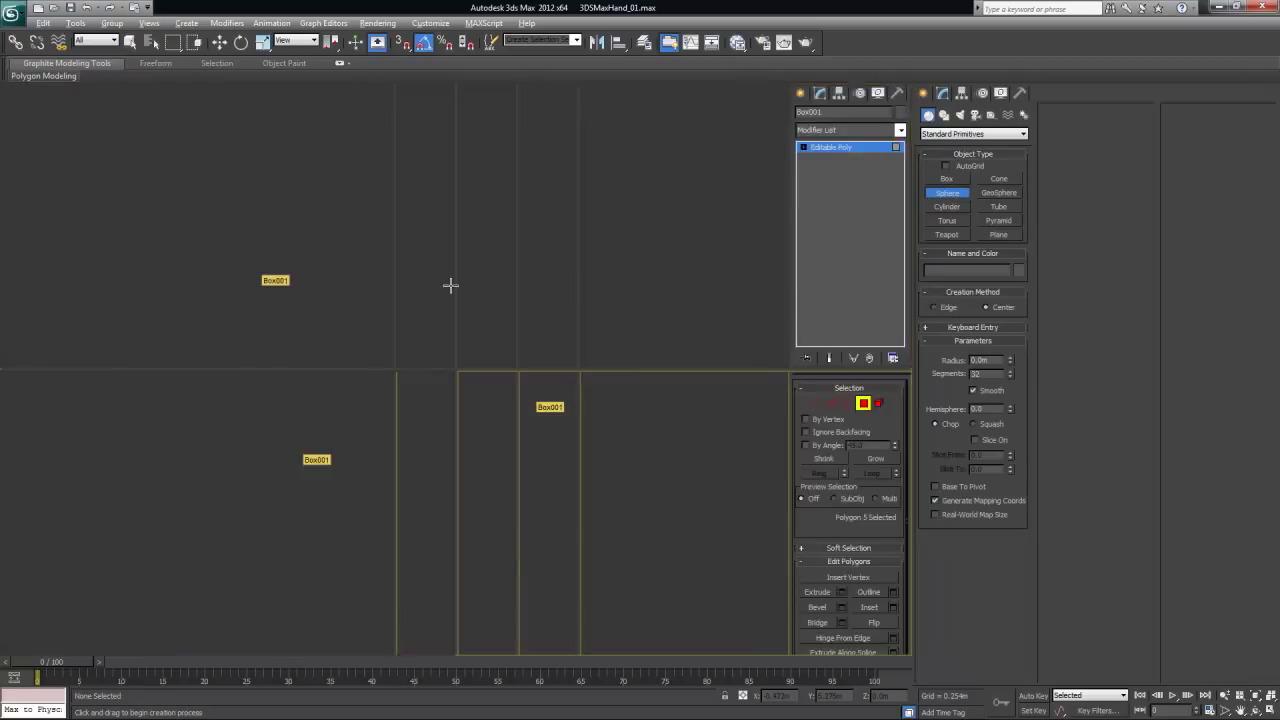
scroll(212, 224, "up", 4)
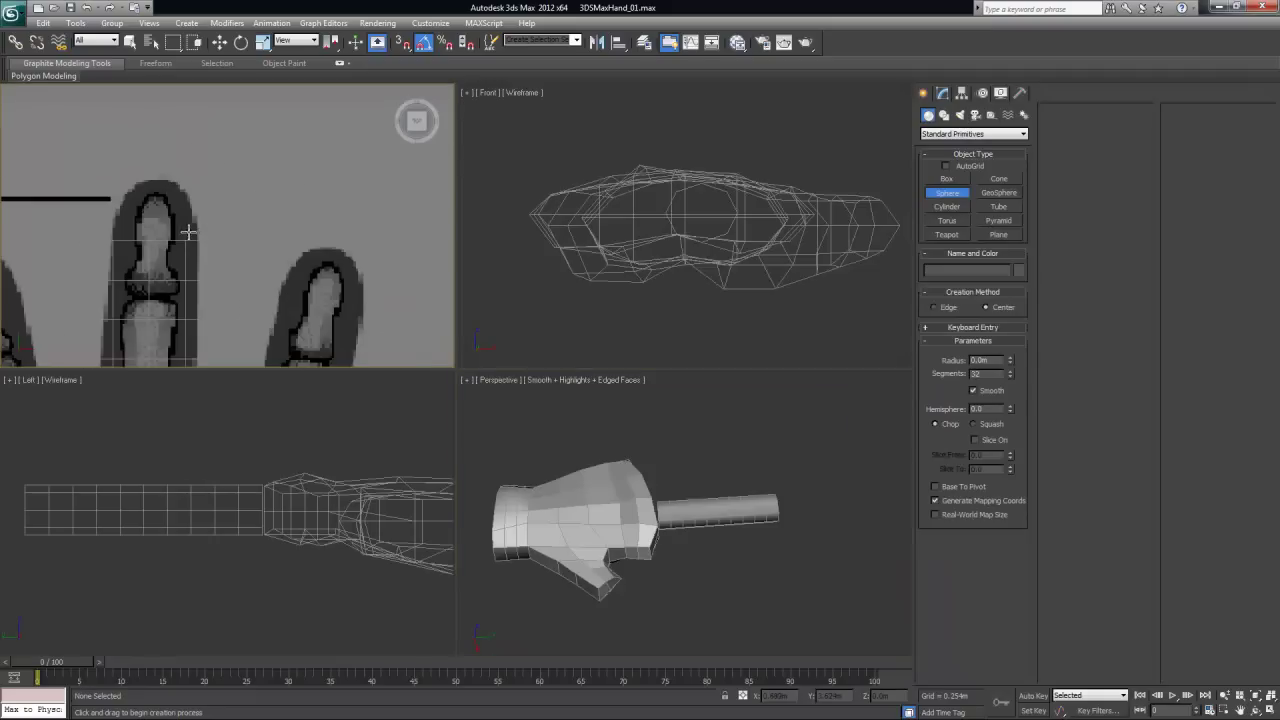
left_click_drag(204, 178, 248, 199)
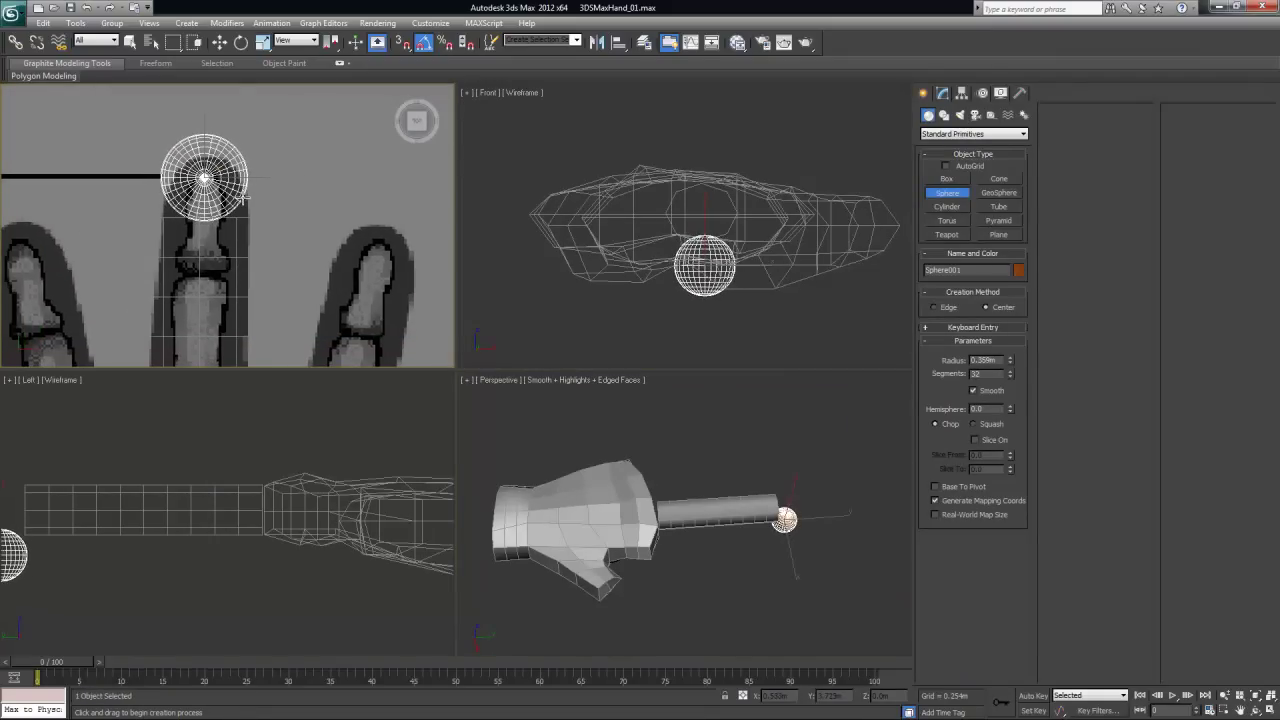
left_click(580, 309)
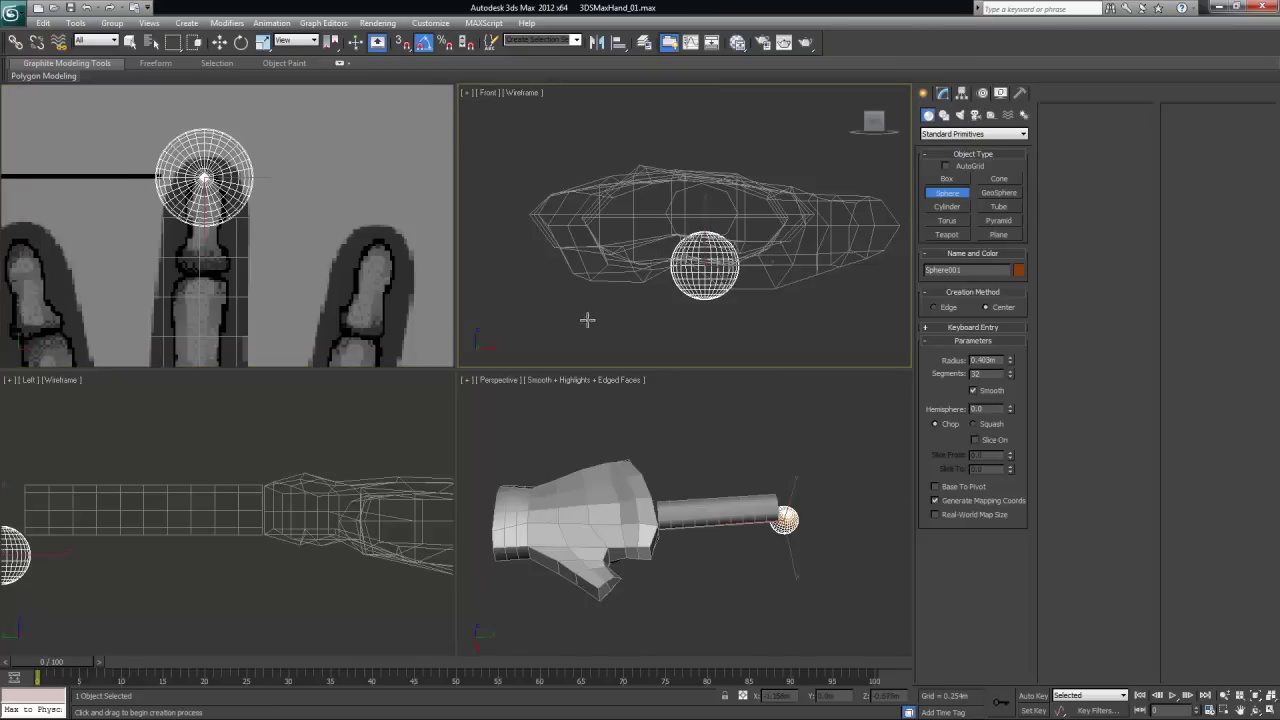
right_click(587, 320)
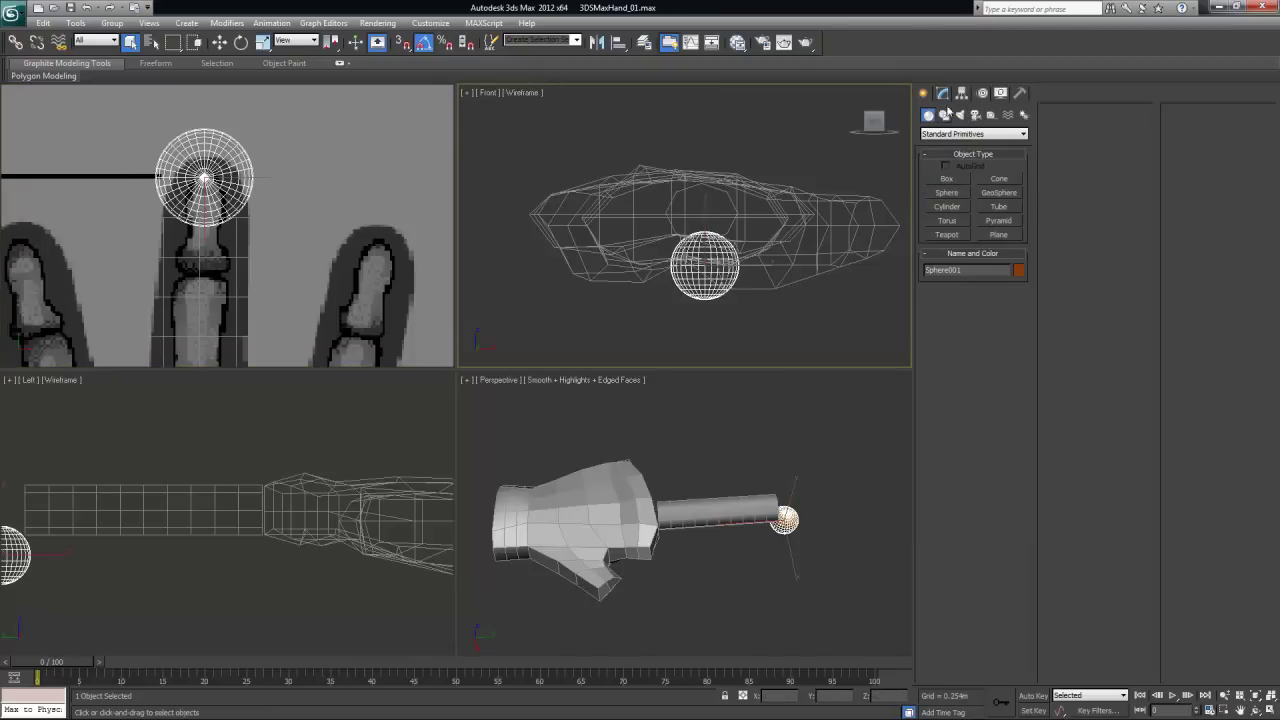
Reduce the sphere to 8 segments and raise it in the front view to line up with the finger cylinder's height
left_click(943, 93)
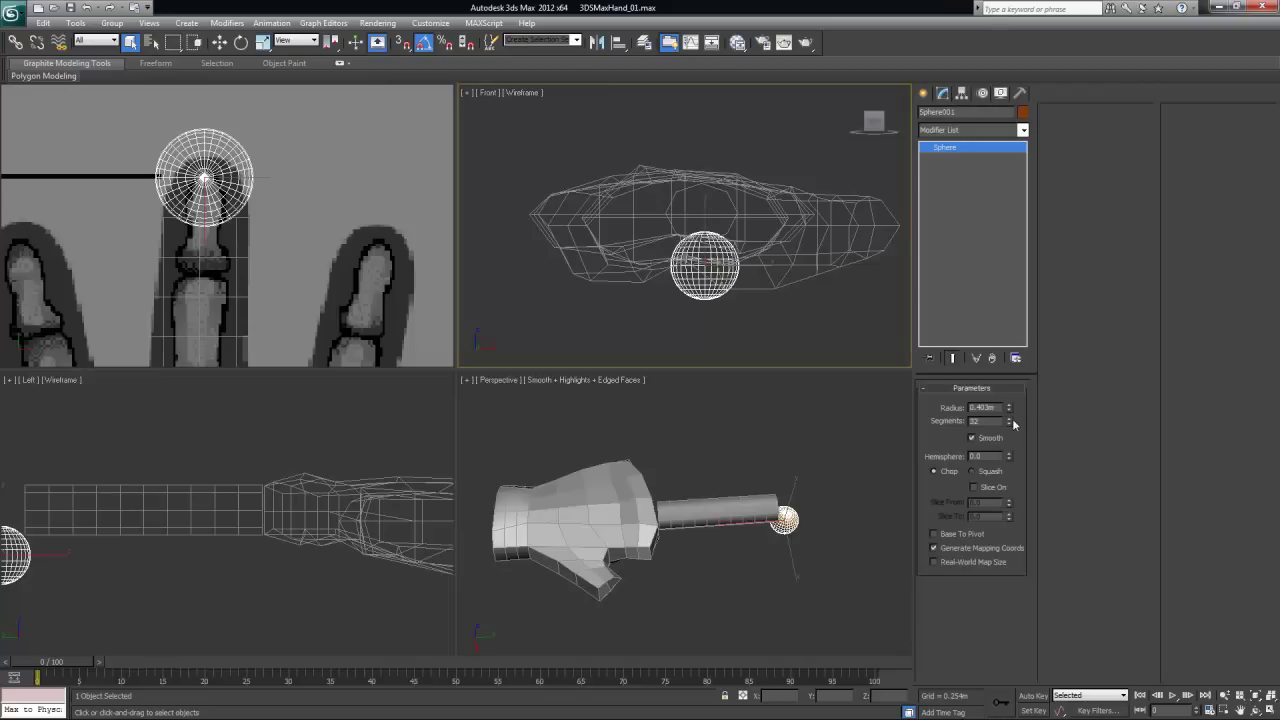
left_click_drag(1008, 425, 1011, 578)
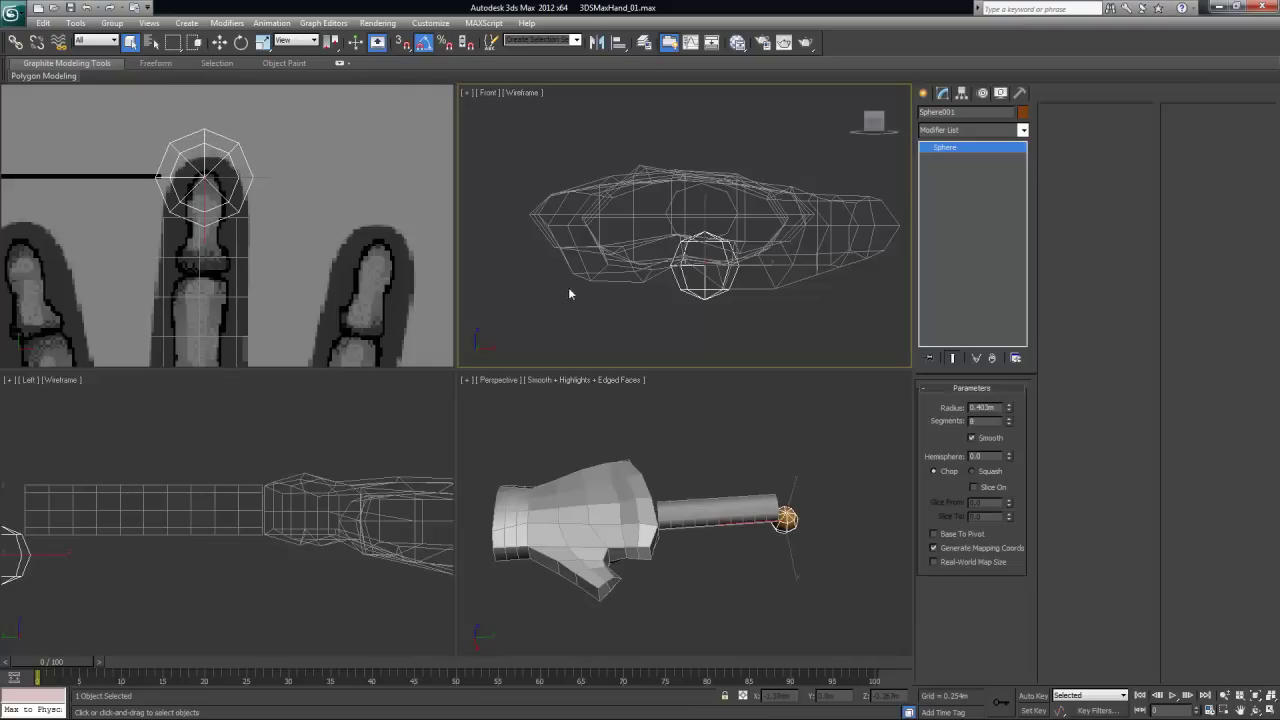
middle_click_drag(730, 262, 778, 266, "alt")
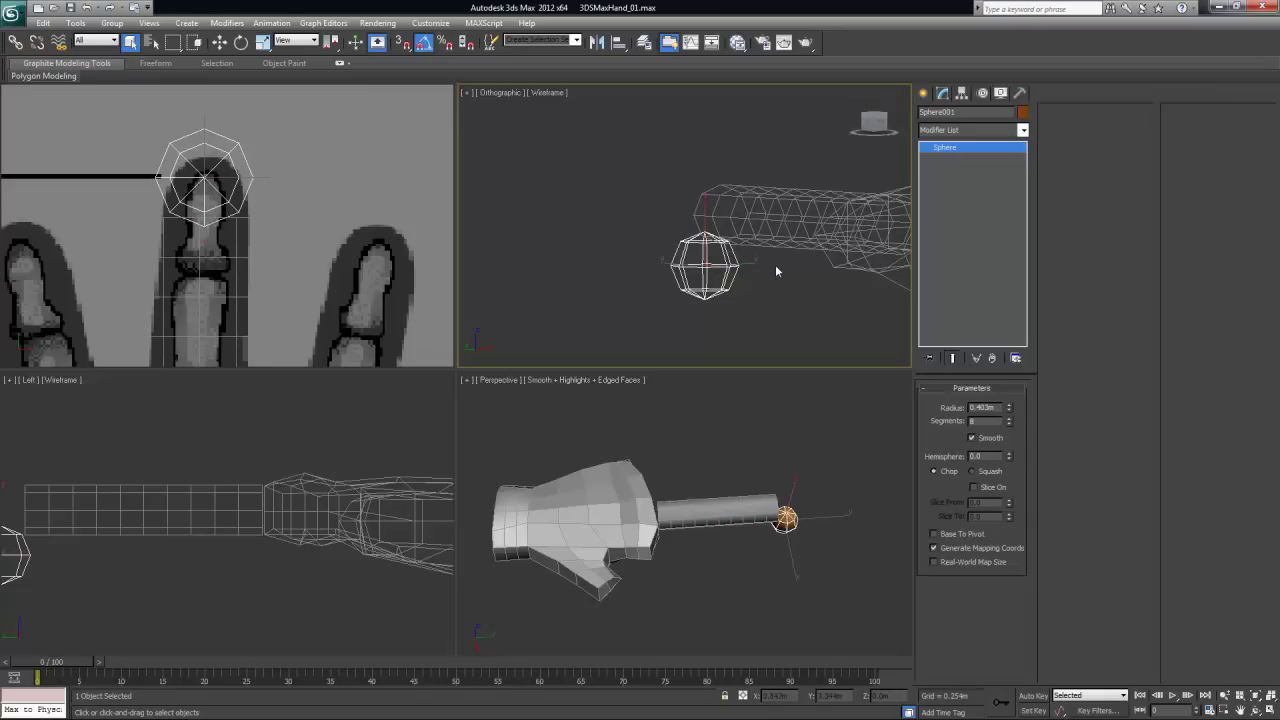
key("f")
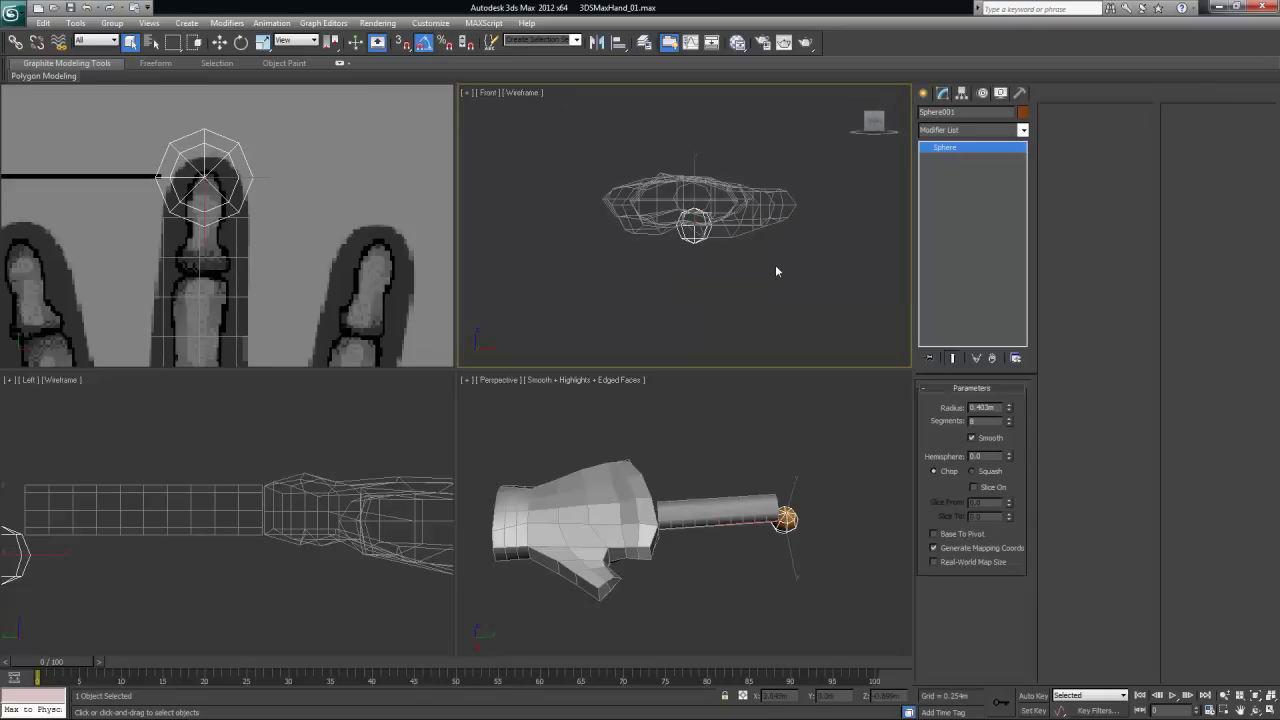
scroll(748, 263, "up", 5)
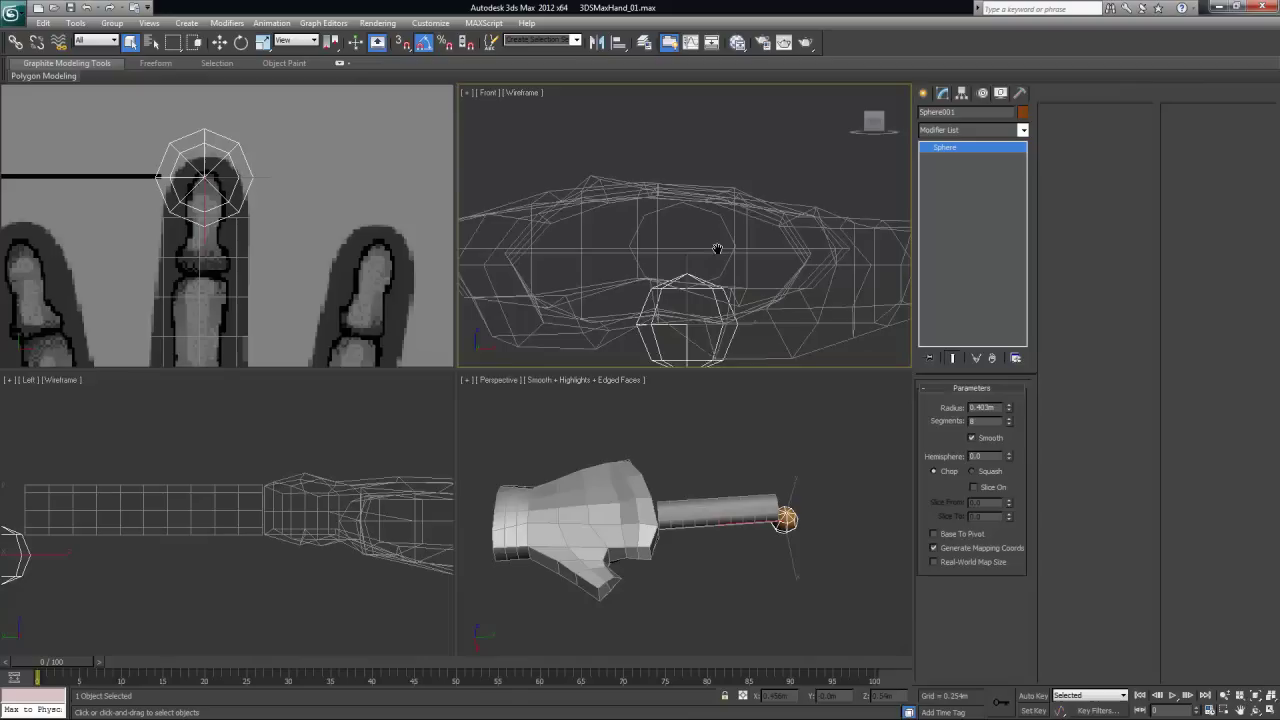
key("w")
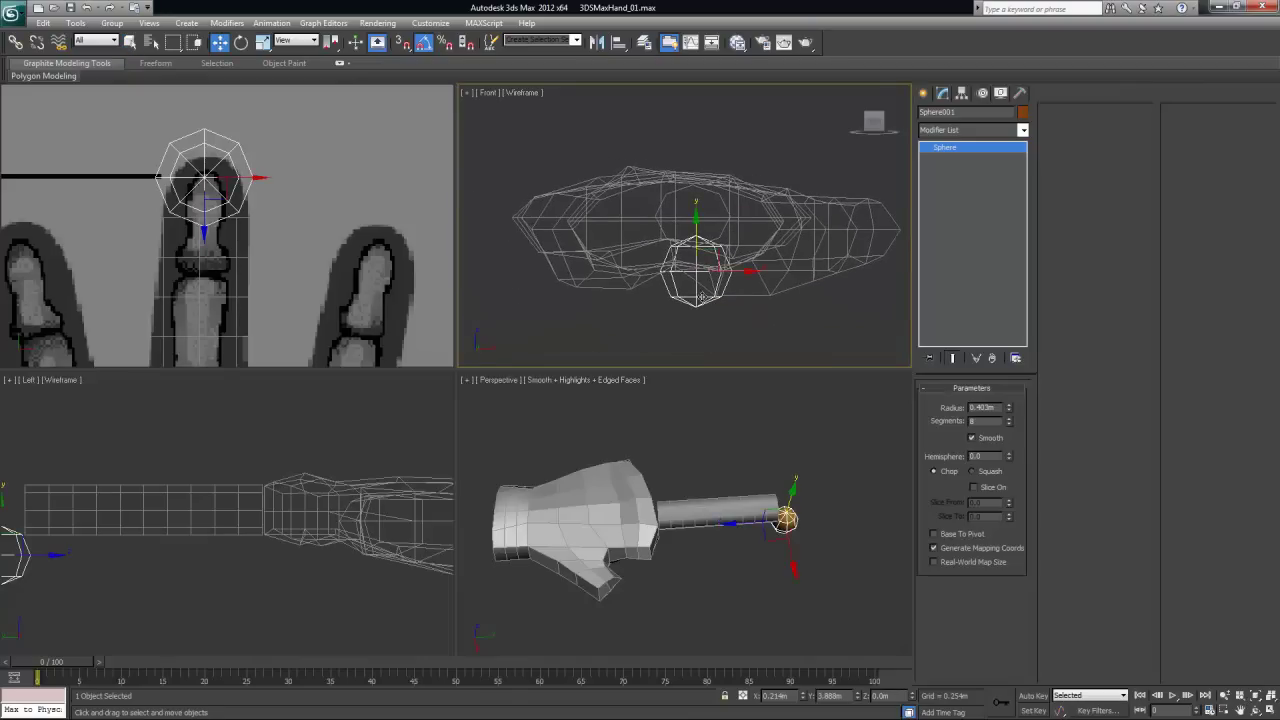
left_click_drag(697, 220, 706, 175)
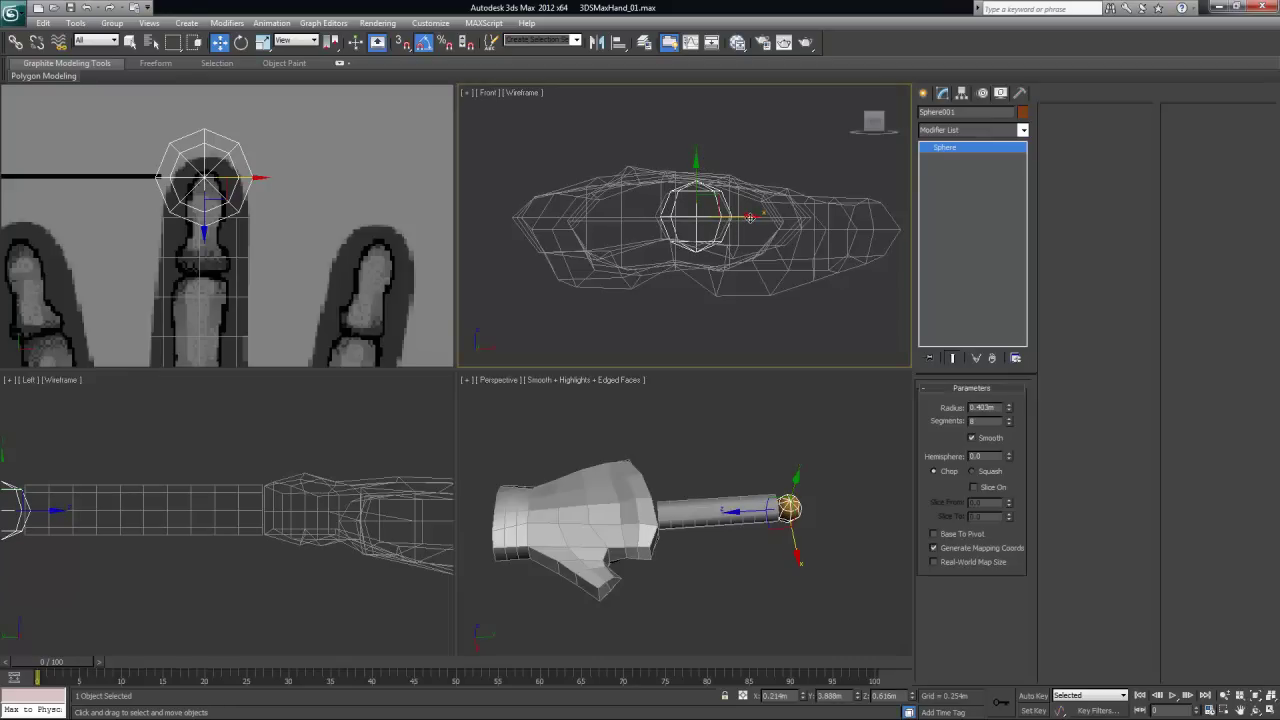
Rotate the sphere by -90 degrees about the Y axis so that its poles point sideways across the finger
middle_click_drag(742, 511, 390, 434, "alt")
key("alt+w")
scroll(646, 394, "up", 5)
scroll(596, 455, "down", 4)
middle_click_drag(596, 457, 724, 374, "alt")
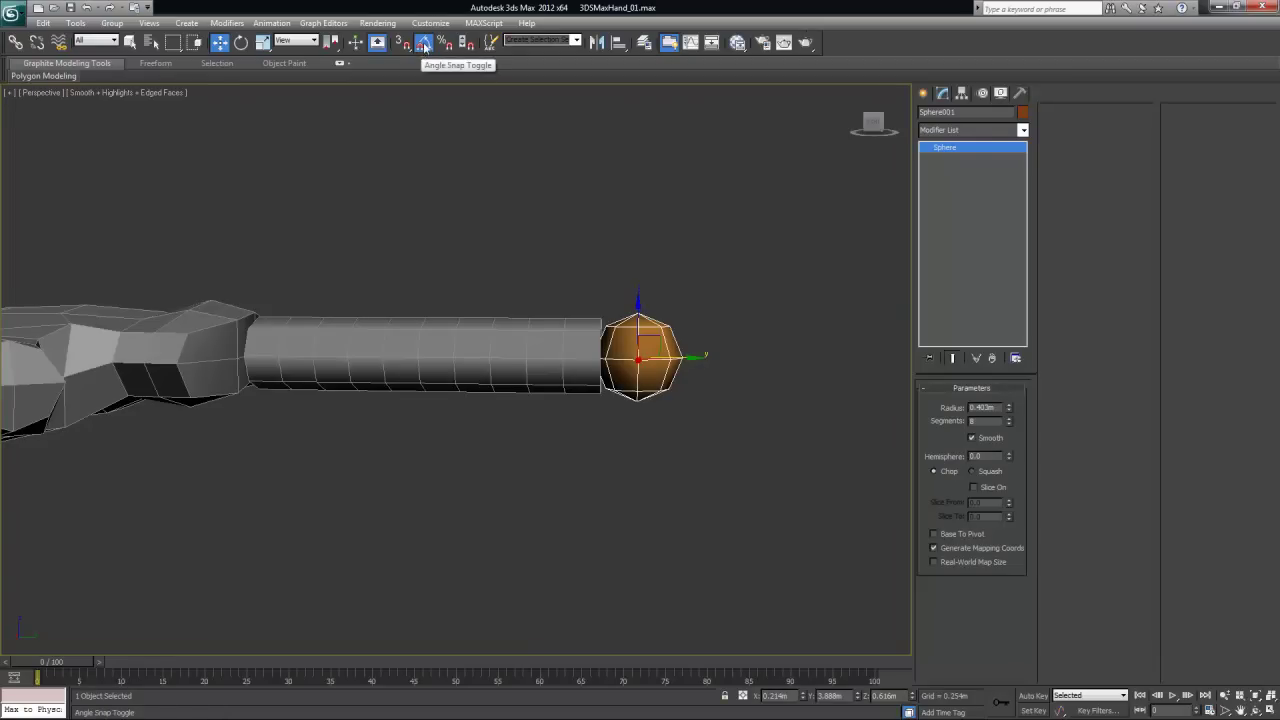
middle_click_drag(684, 388, 652, 386, "alt")
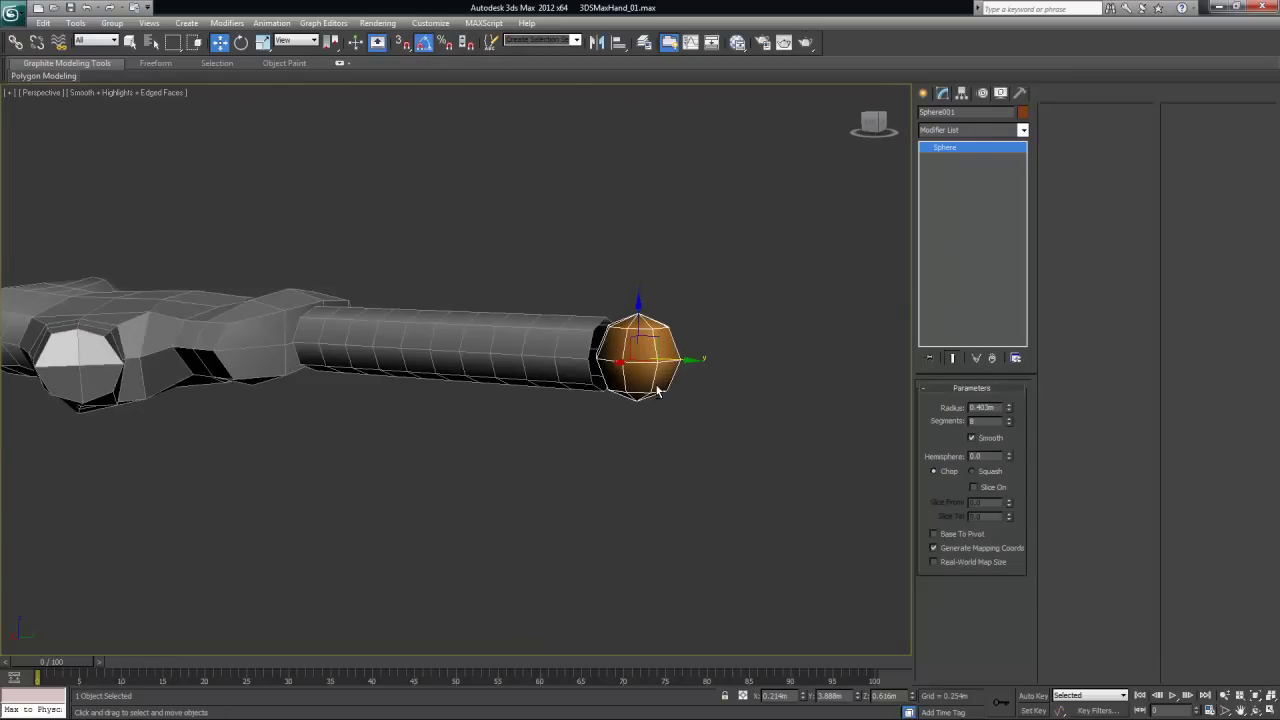
key("e")
middle_click_drag(728, 421, 608, 304, "alt")
left_click_drag(610, 305, 689, 336)
left_click_drag(747, 376, 687, 306)
middle_click_drag(564, 408, 778, 385, "alt")
scroll(680, 422, "up", 5)
scroll(490, 392, "down", 3)
scroll(723, 397, "down", 4)
left_click(777, 384)
left_click(571, 345)
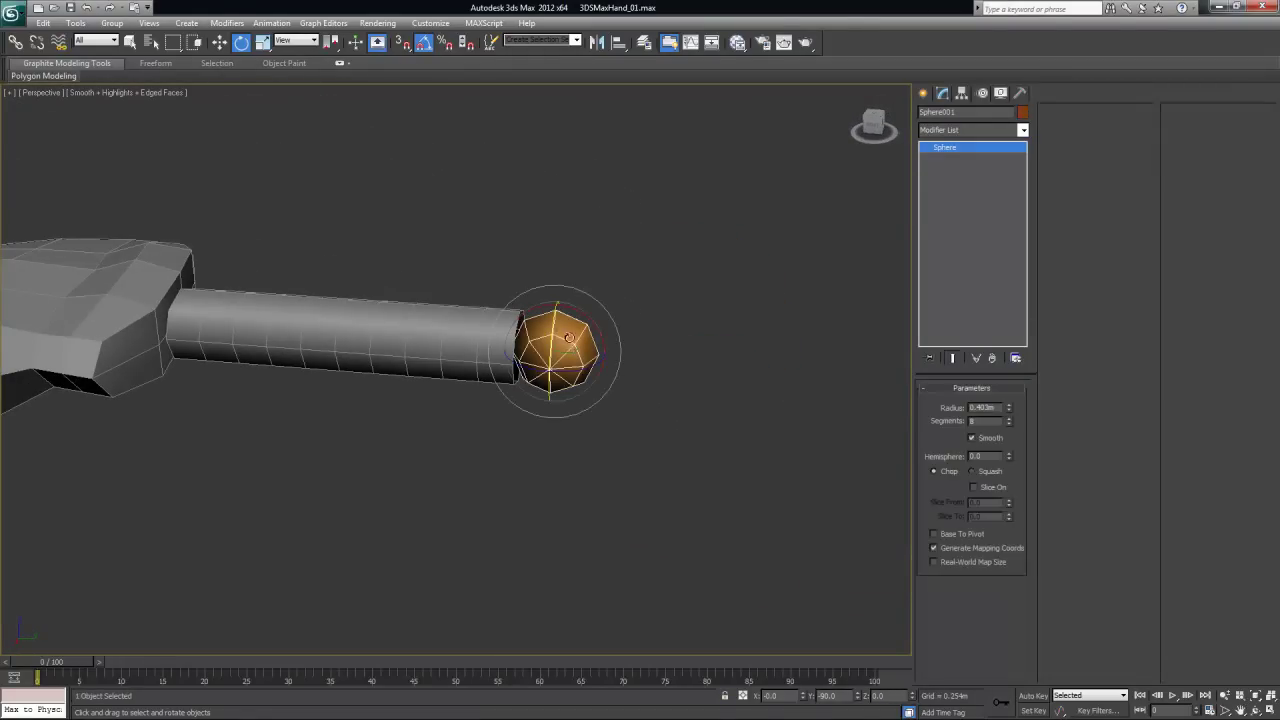
Convert the sphere to an Editable Poly and delete the half of its polygons that faces the finger cylinder
right_click(947, 197)
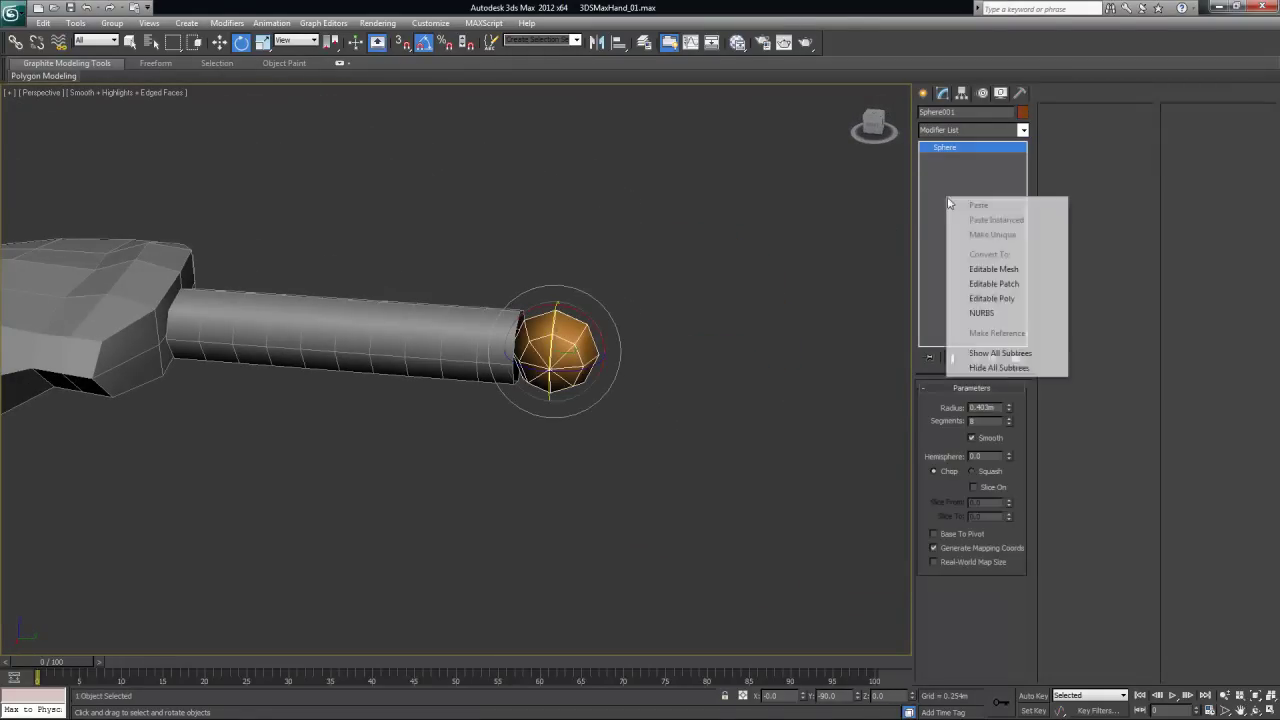
left_click(1017, 299)
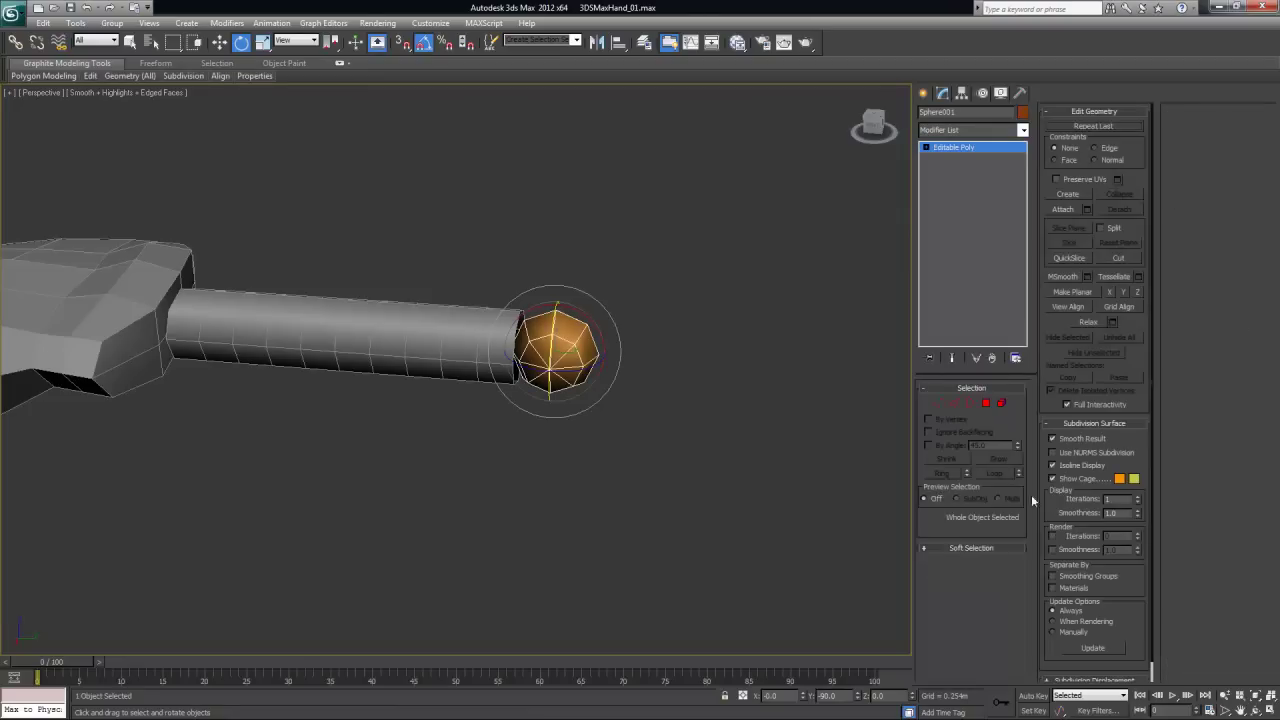
left_click(986, 403)
middle_click_drag(640, 366, 450, 267, "alt")
left_click_drag(450, 267, 544, 428)
middle_click_drag(626, 266, 661, 384, "alt")
key("Delete")
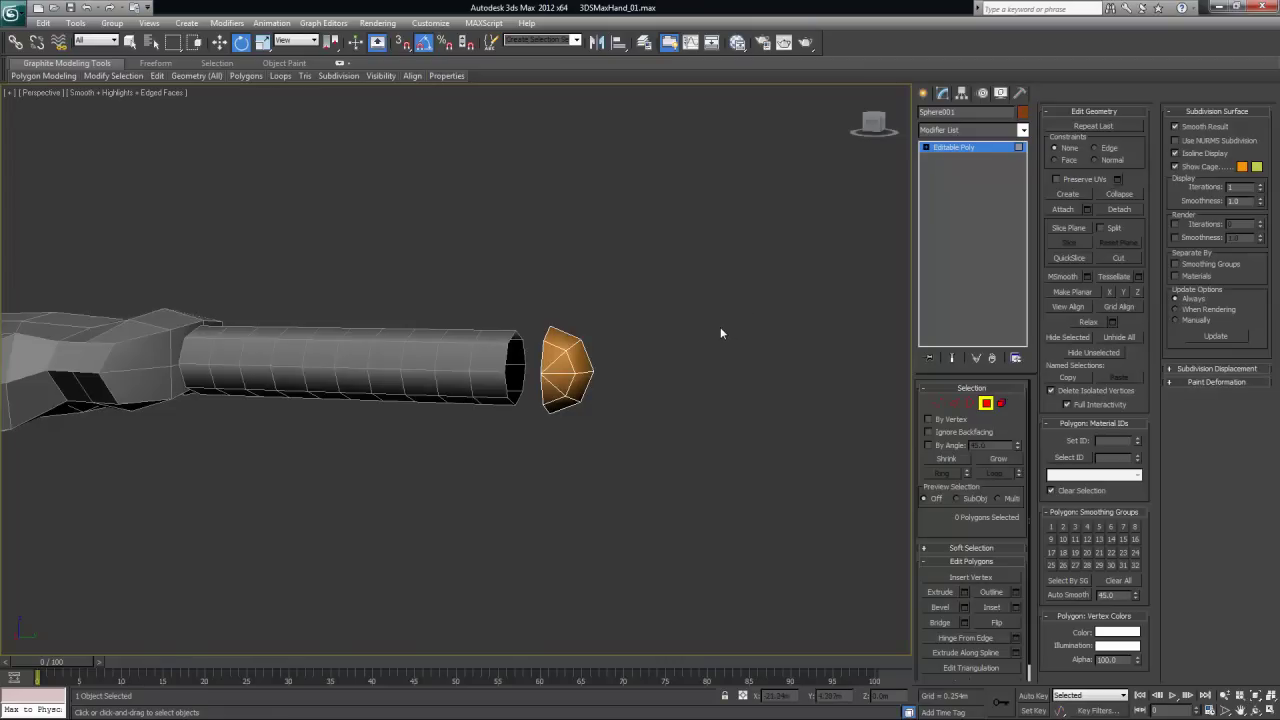
Leave polygon selection and squash the half-sphere's height to about 85 percent so it matches the cylinder's open end
key("r")
left_click(948, 148)
middle_click_drag(594, 366, 675, 392, "alt")
key("z")
left_click_drag(357, 303, 357, 317)
middle_click_drag(611, 371, 607, 484, "alt")
scroll(605, 392, "down", 4)
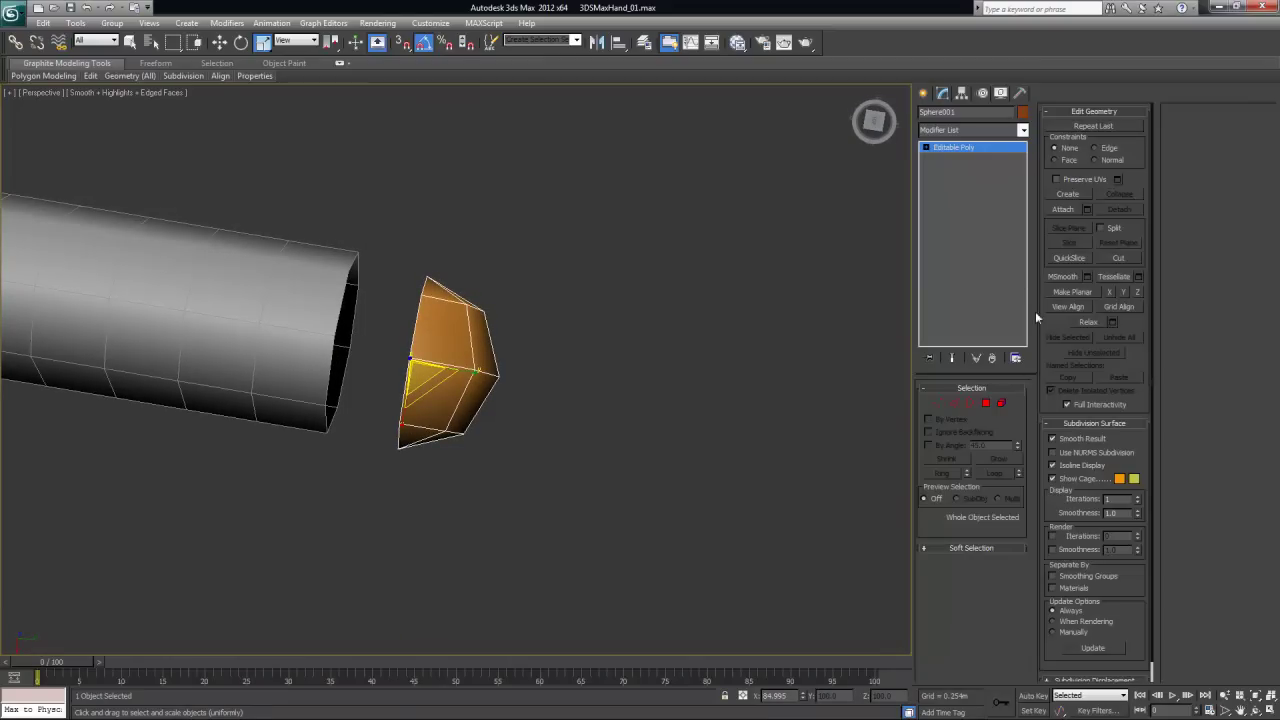
Change the half-sphere's object colour to the dark grey used for the rest of the hand
left_click(1022, 112)
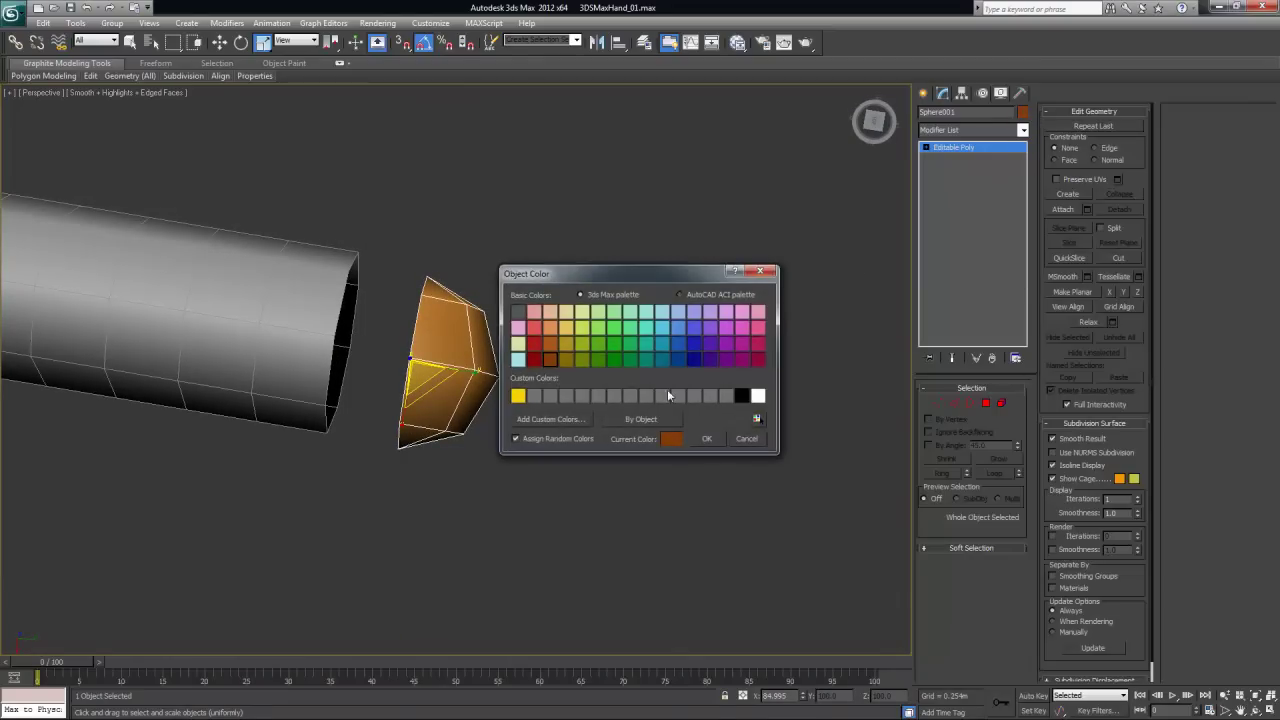
left_click(519, 313)
left_click(706, 438)
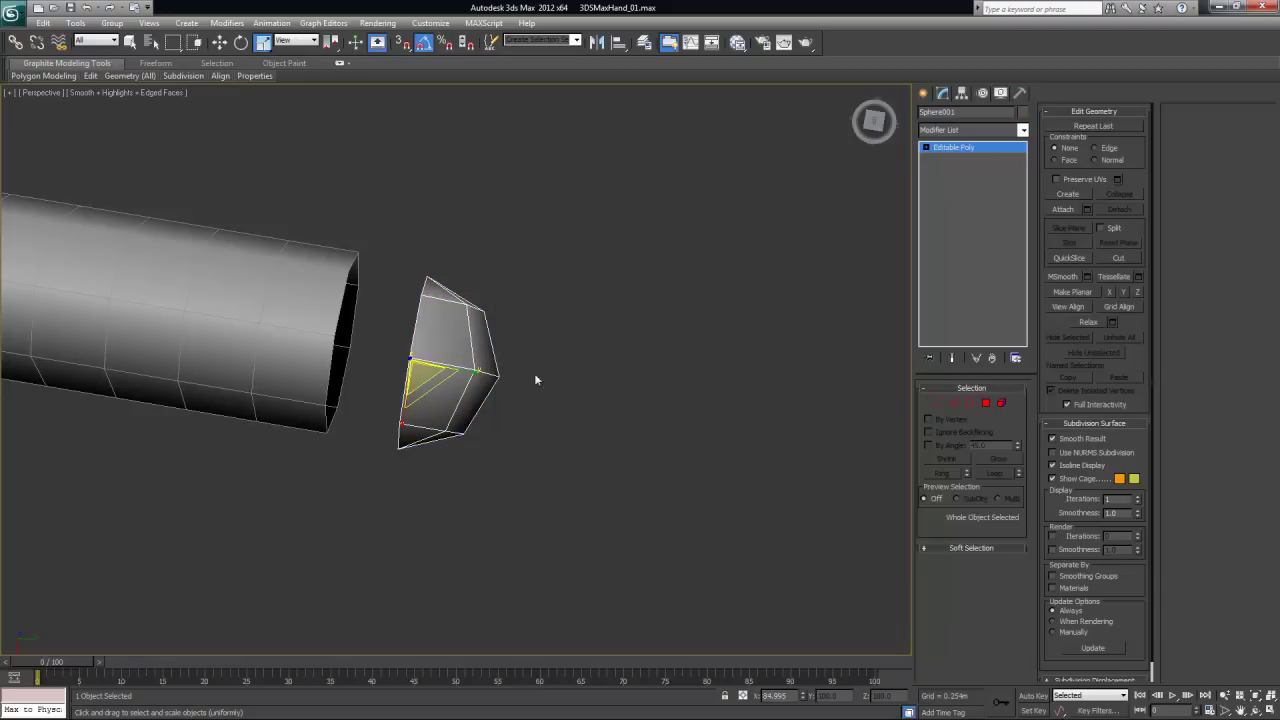
middle_click_drag(588, 376, 640, 387, "alt")
left_click(949, 150)
left_click(464, 388)
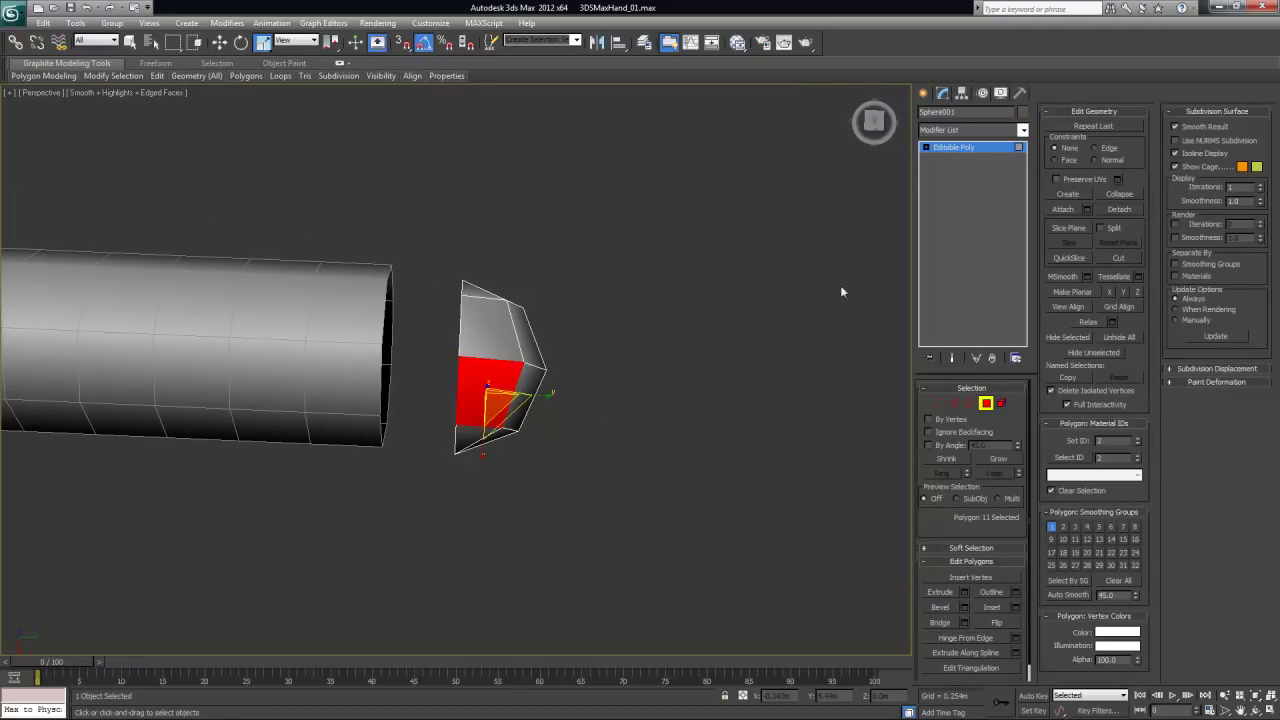
left_click(986, 403)
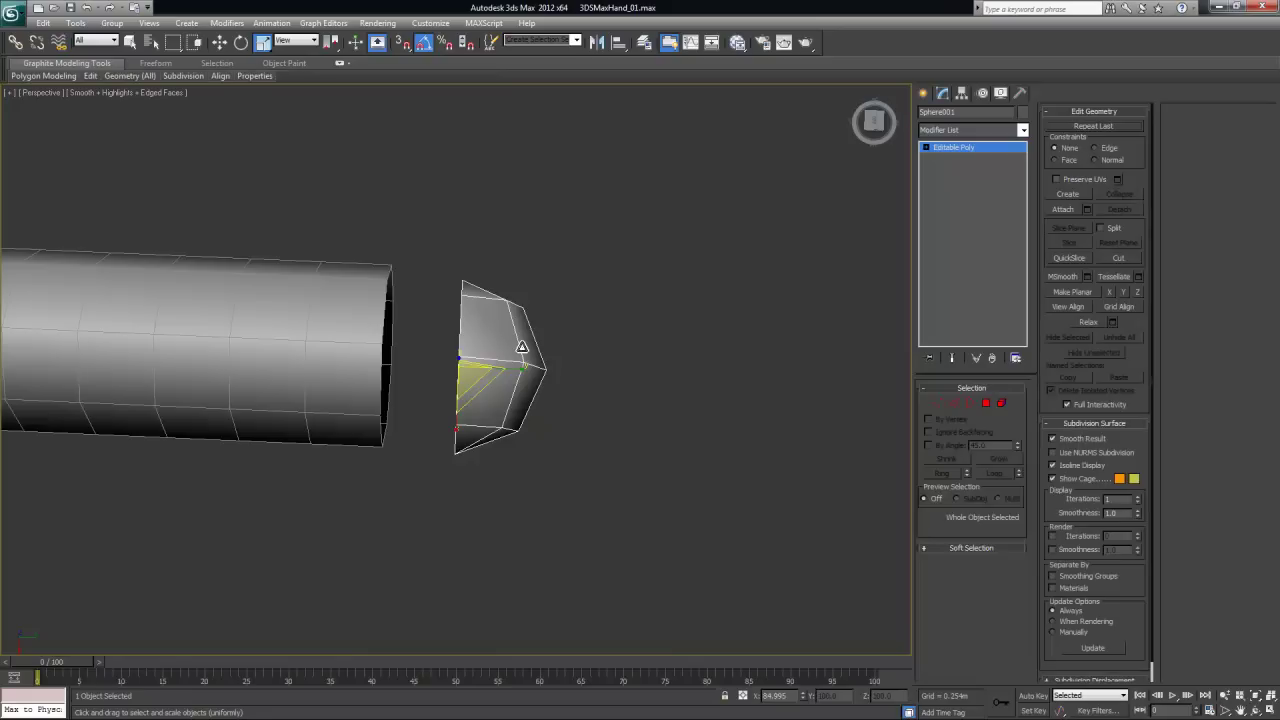
Move the half-sphere back along the finger and sideways until it closes the cylinder's open end
key("w")
middle_click_drag(551, 389, 531, 369, "alt")
left_click_drag(520, 368, 447, 368)
left_click_drag(384, 416, 426, 416)
middle_click_drag(531, 453, 462, 355, "alt")
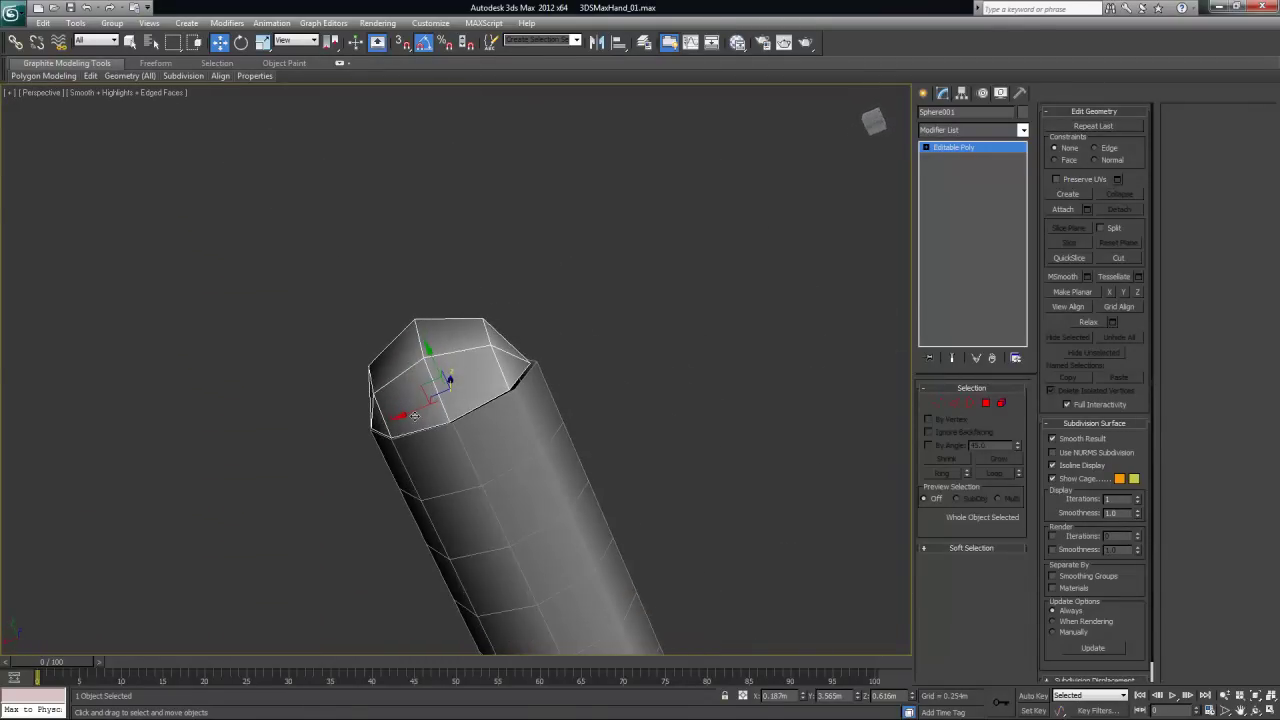
left_click_drag(403, 415, 408, 414)
Select the finger cylinder and attach the half-sphere fingertip to it as one object
middle_click_drag(525, 385, 404, 380, "alt")
left_click(323, 337)
middle_click_drag(328, 343, 440, 356)
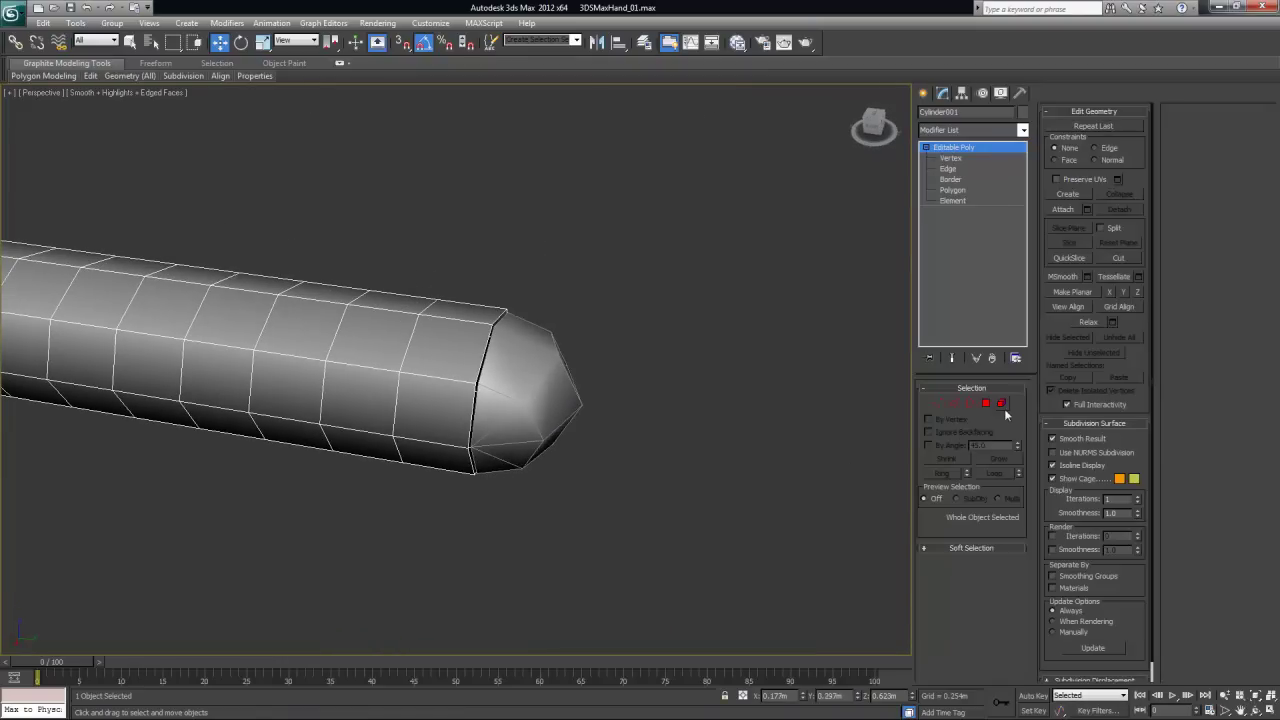
left_click(1064, 210)
middle_click_drag(644, 429, 620, 440, "alt")
left_click(1077, 210)
middle_click_drag(857, 357, 700, 500, "alt")
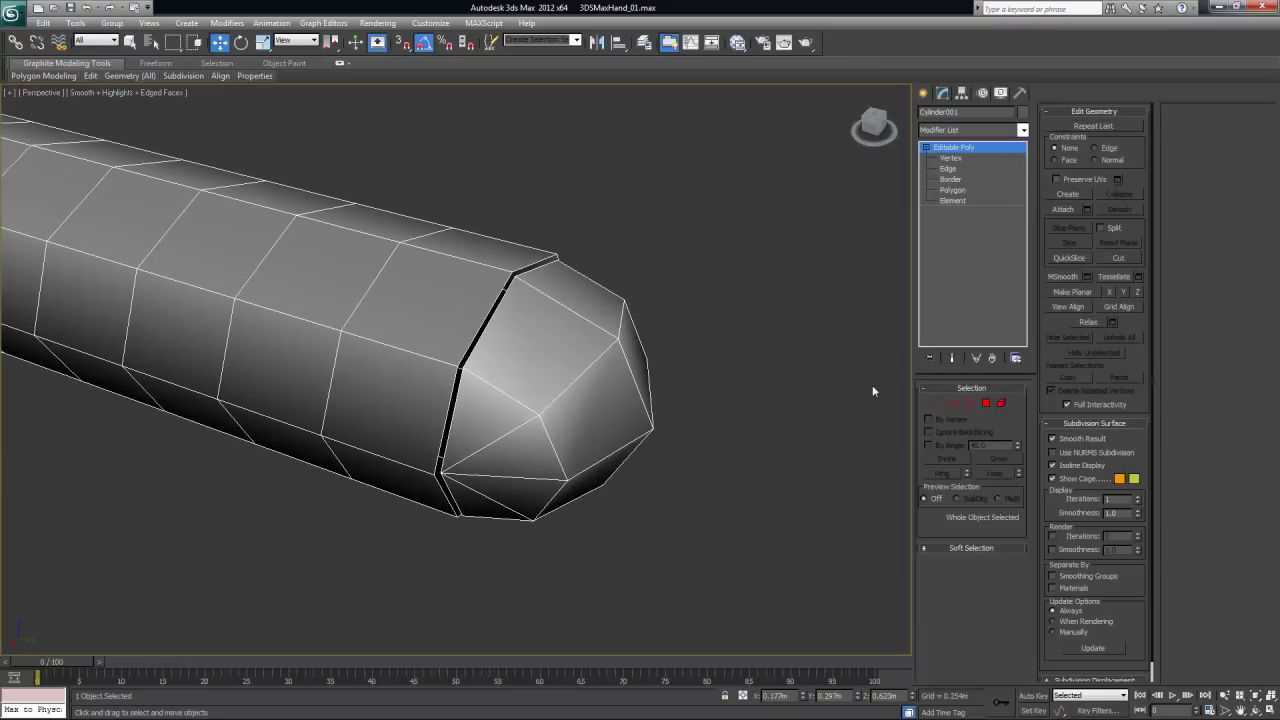
Target-weld several pairs of matching vertices along the seam between the fingertip and the cylinder
left_click(938, 403)
middle_click_drag(829, 551, 676, 470, "alt")
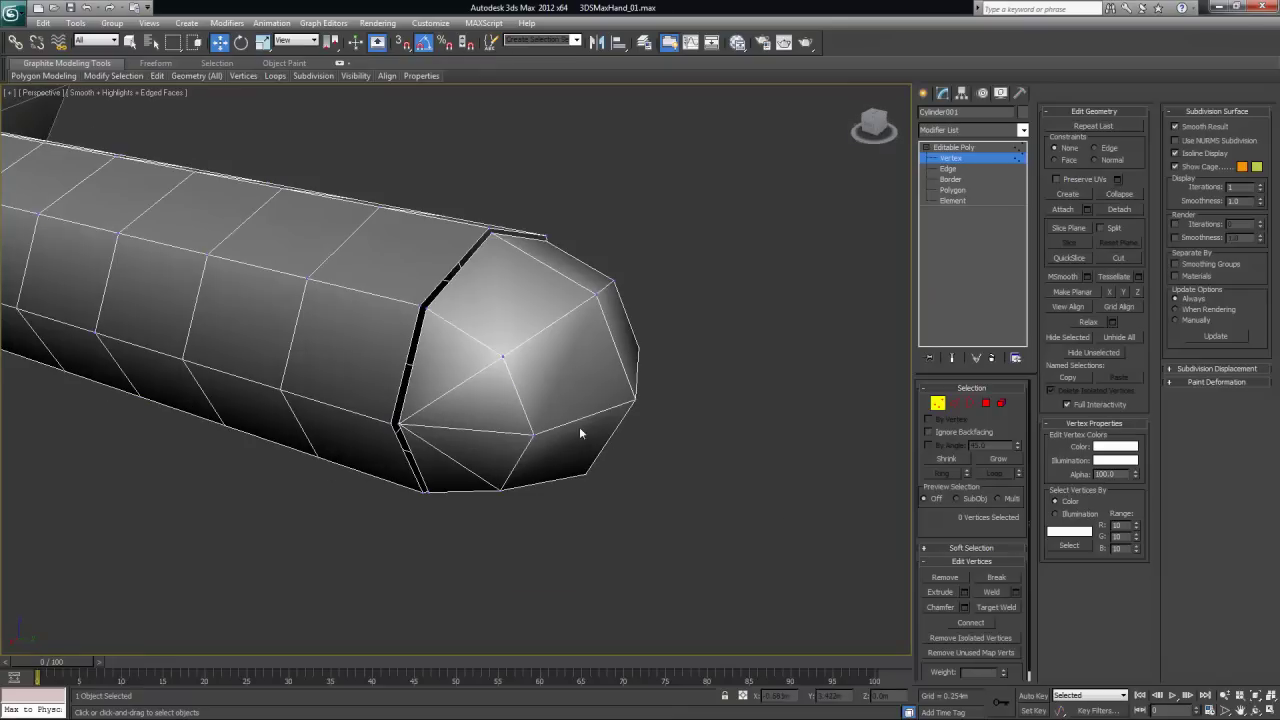
middle_click_drag(429, 323, 563, 175, "alt")
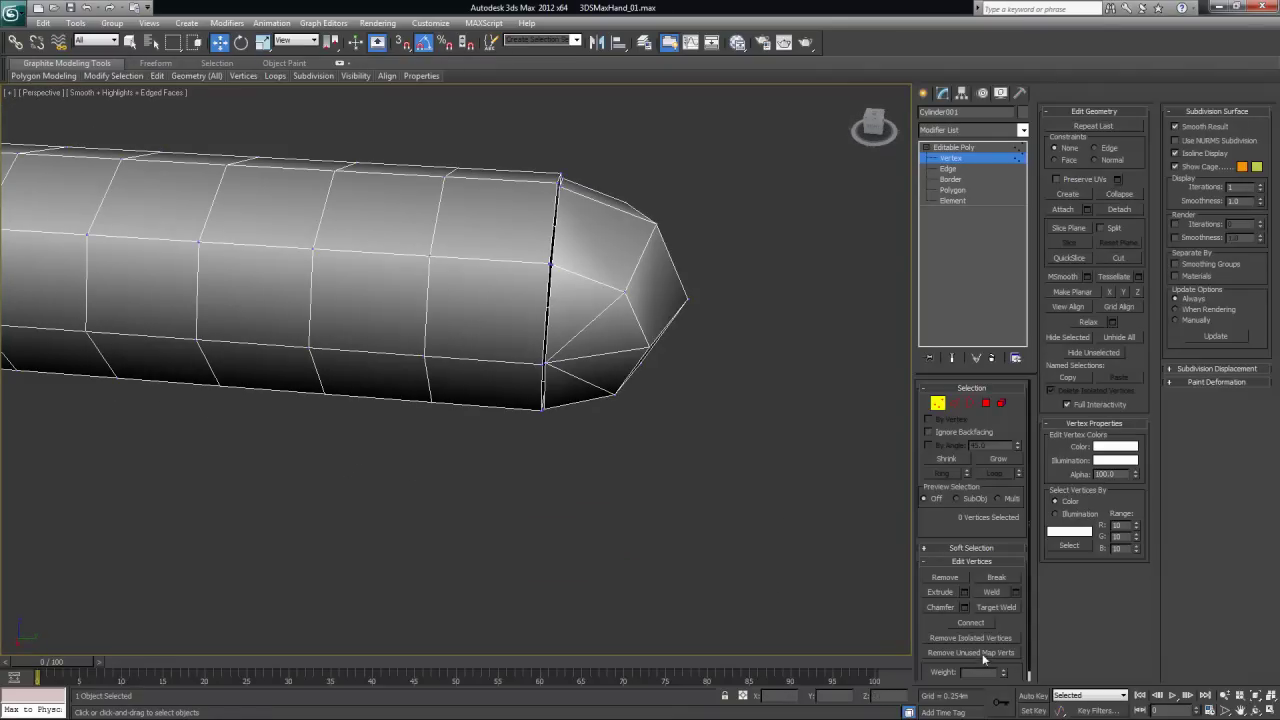
left_click(1001, 609)
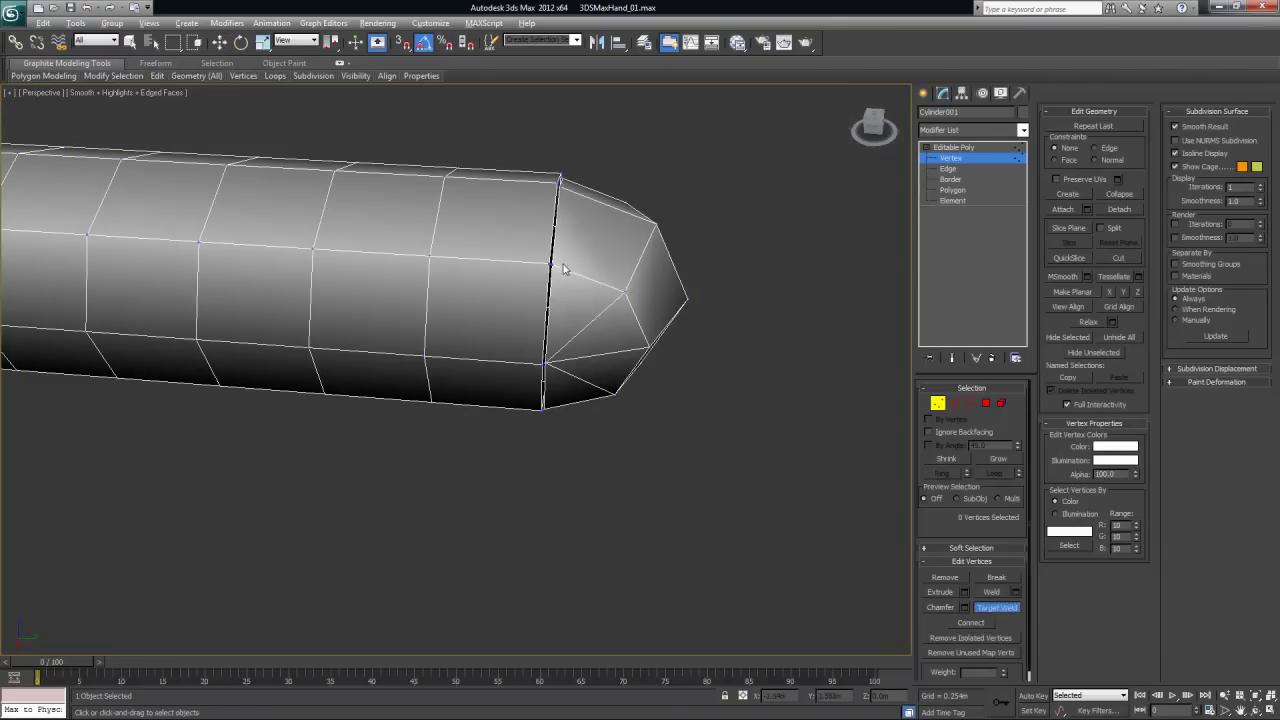
middle_click_drag(615, 290, 482, 413, "alt")
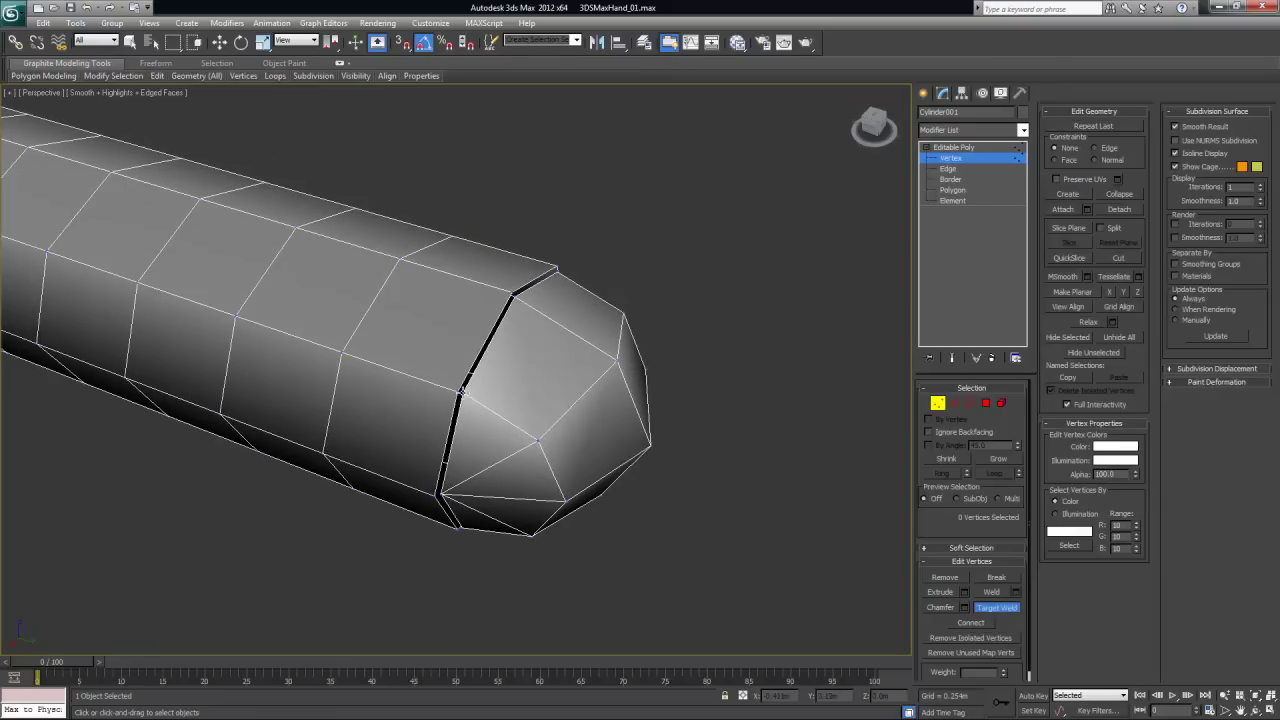
left_click(458, 392)
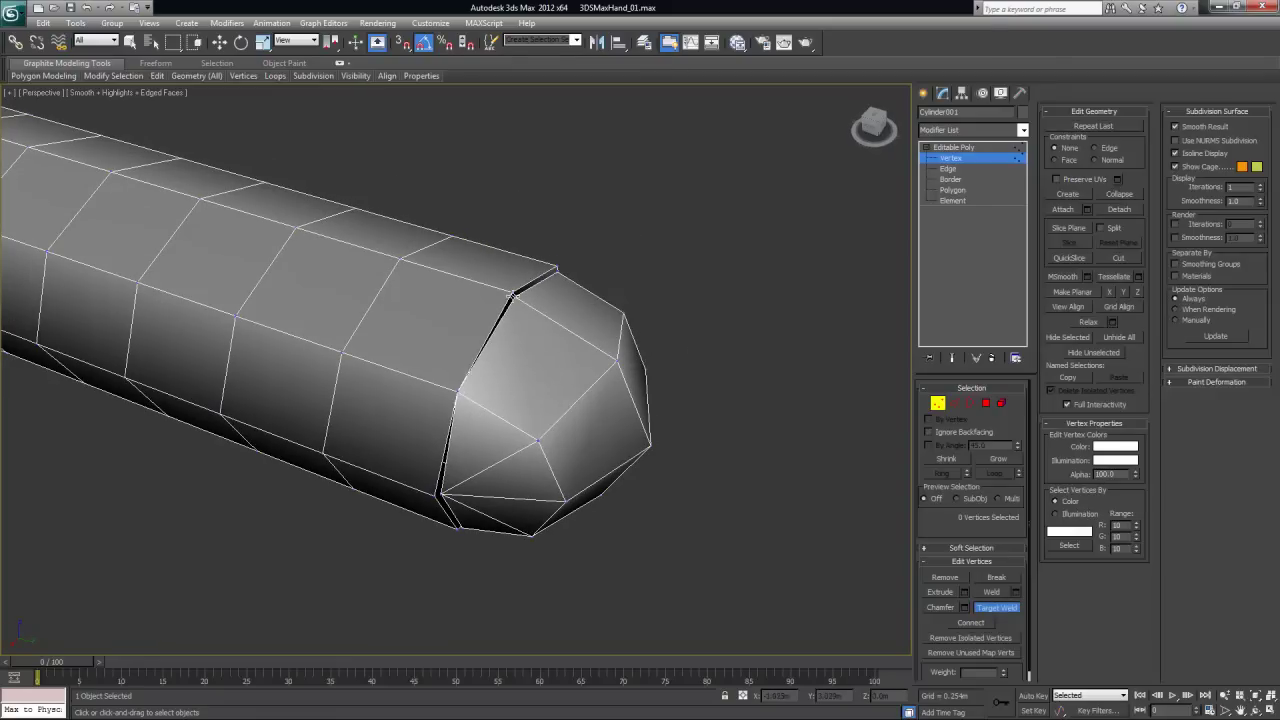
left_click(512, 293)
middle_click_drag(614, 383, 499, 441, "alt")
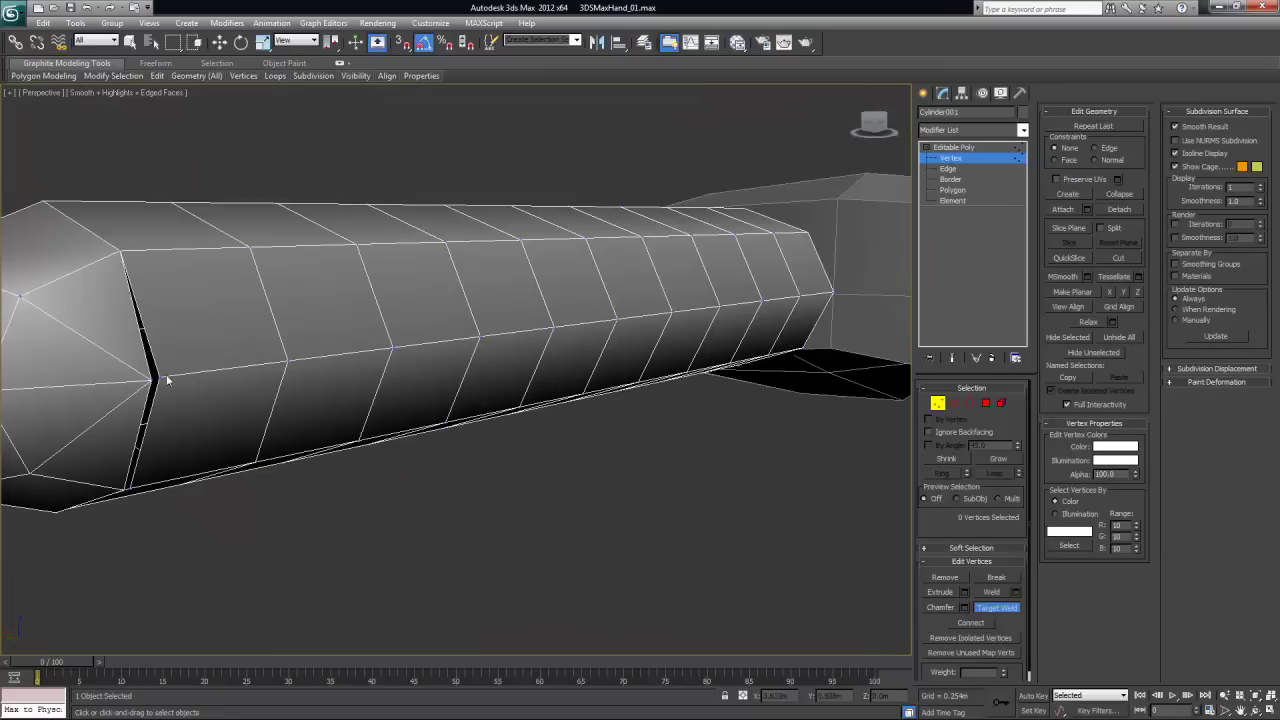
middle_click_drag(157, 377, 231, 363, "alt")
scroll(521, 326, "up", 3)
middle_click_drag(521, 327, 551, 380, "alt")
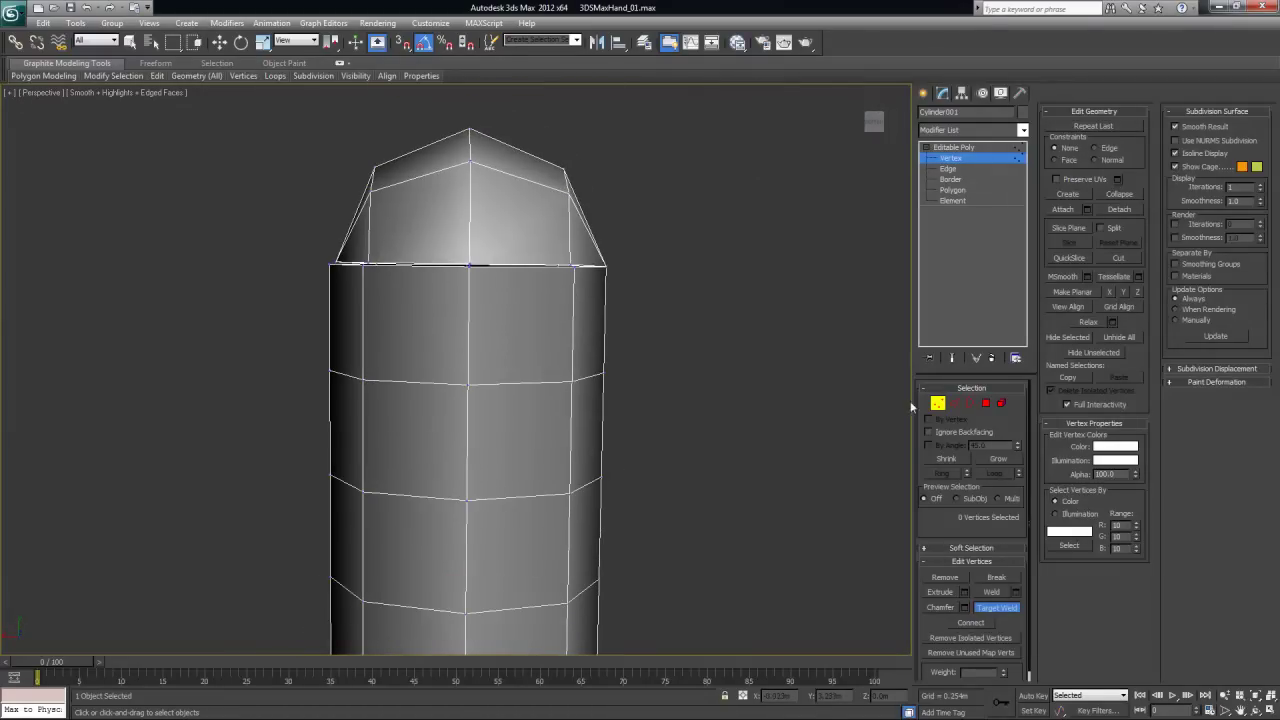
Show the finger in wireframe, select all vertices around the fingertip seam and weld the remaining pairs by raising the weld threshold
key("F3")
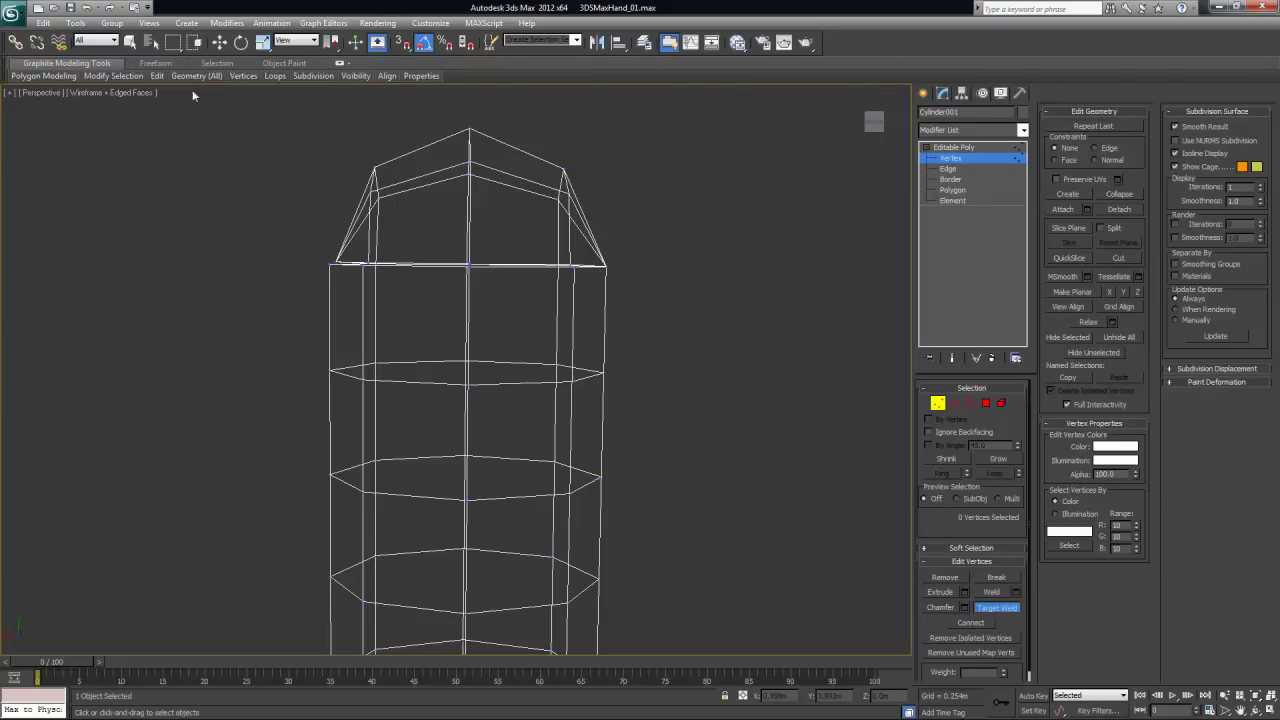
key("q")
left_click_drag(243, 215, 736, 356)
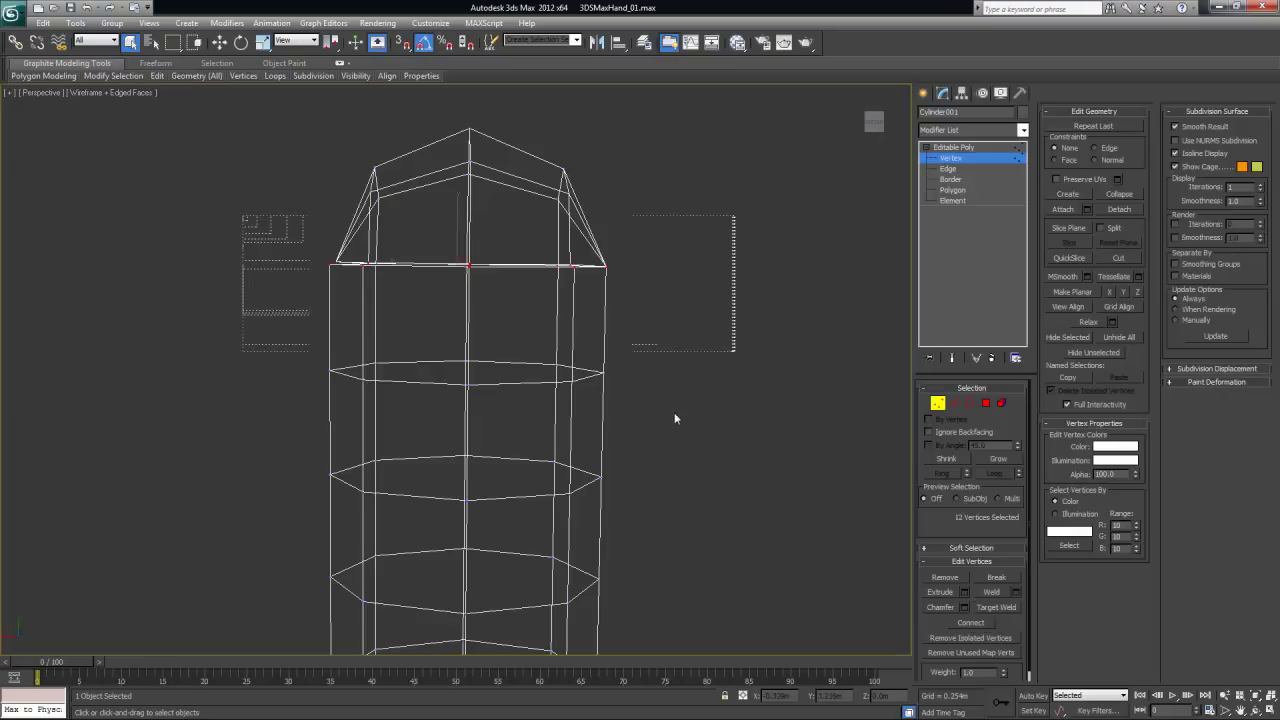
middle_click_drag(771, 295, 771, 314, "alt")
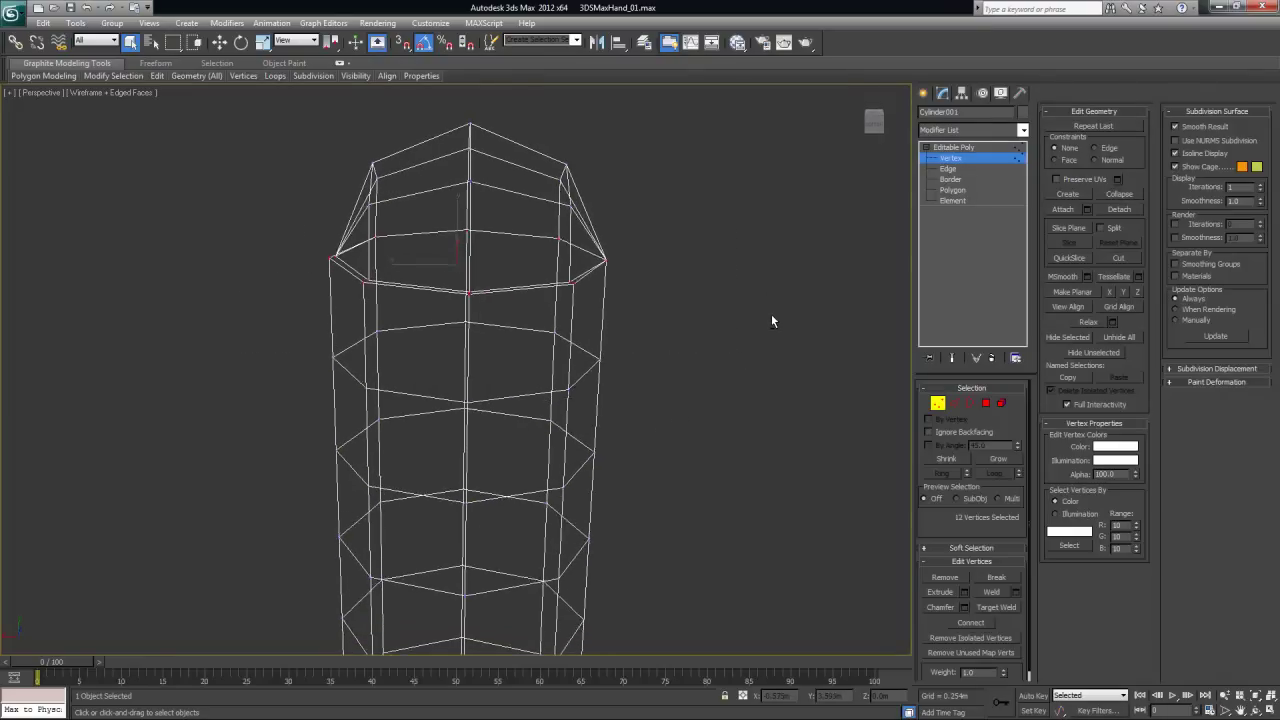
left_click(1015, 592)
left_click_drag(466, 377, 514, 374)
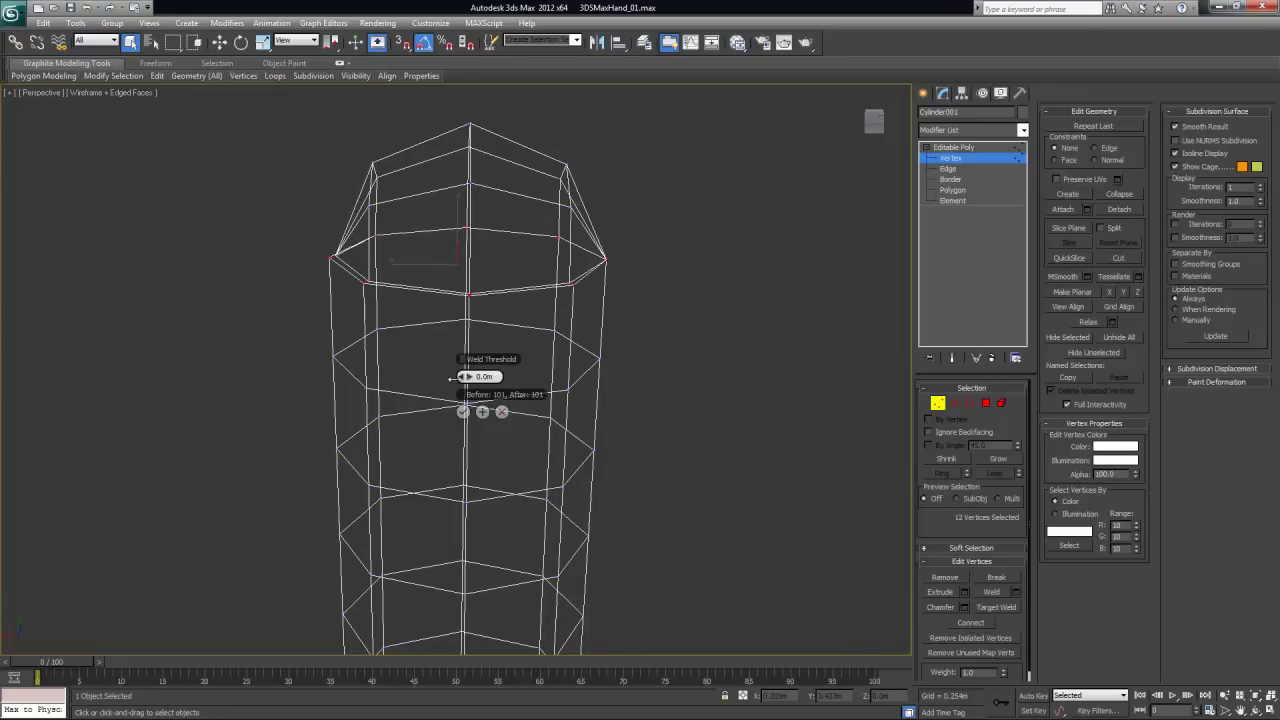
left_click_drag(463, 376, 472, 377)
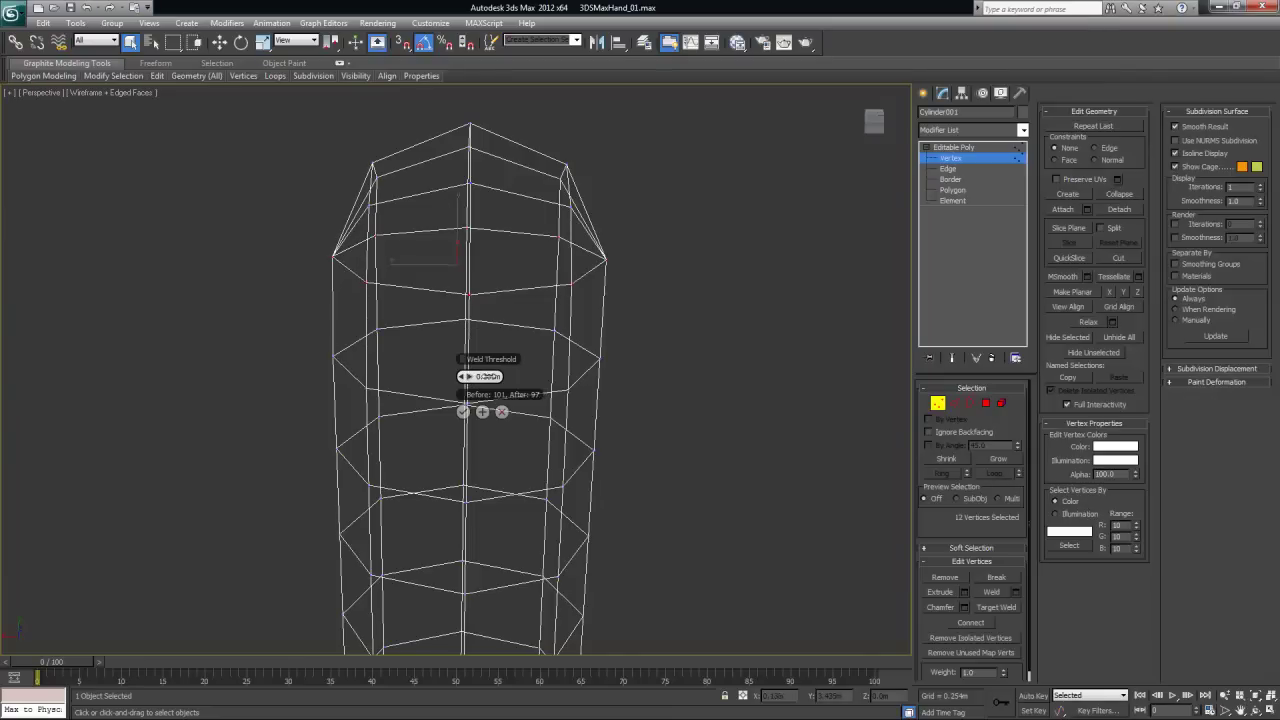
left_click(463, 412)
middle_click_drag(671, 343, 749, 457, "alt")
middle_click_drag(520, 340, 493, 348, "alt")
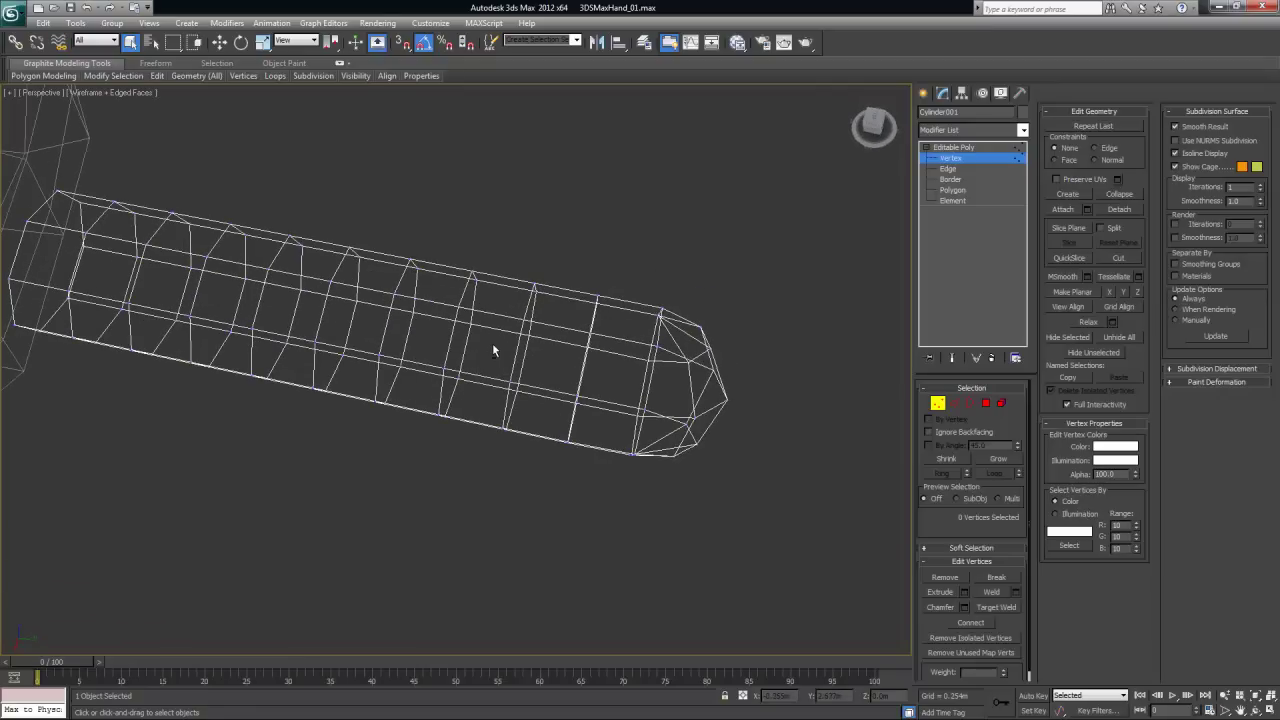
middle_click_drag(734, 278, 607, 266, "alt")
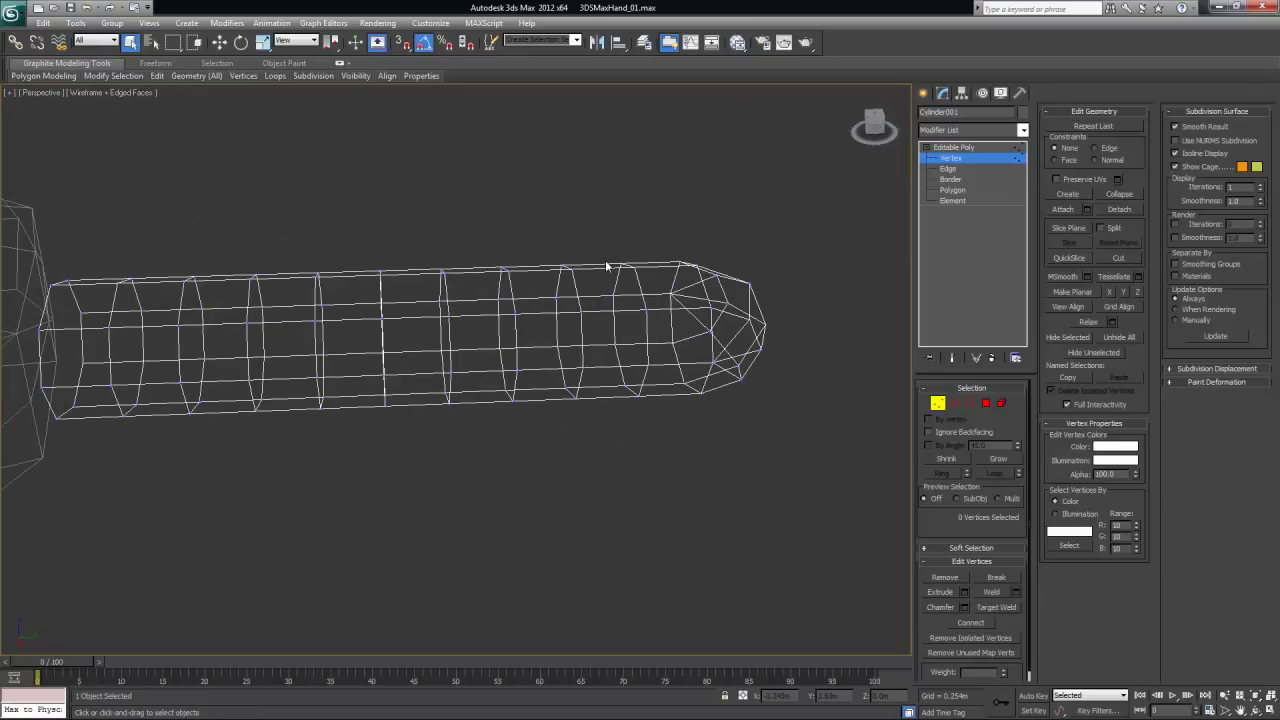
Return the finger to shaded display with edged faces and check the welded fingertip seam
key("F4")
key("F3")
key("F4")
middle_click_drag(657, 334, 556, 345, "alt")
middle_click_drag(440, 349, 666, 391, "alt")
scroll(621, 370, "up", 3)
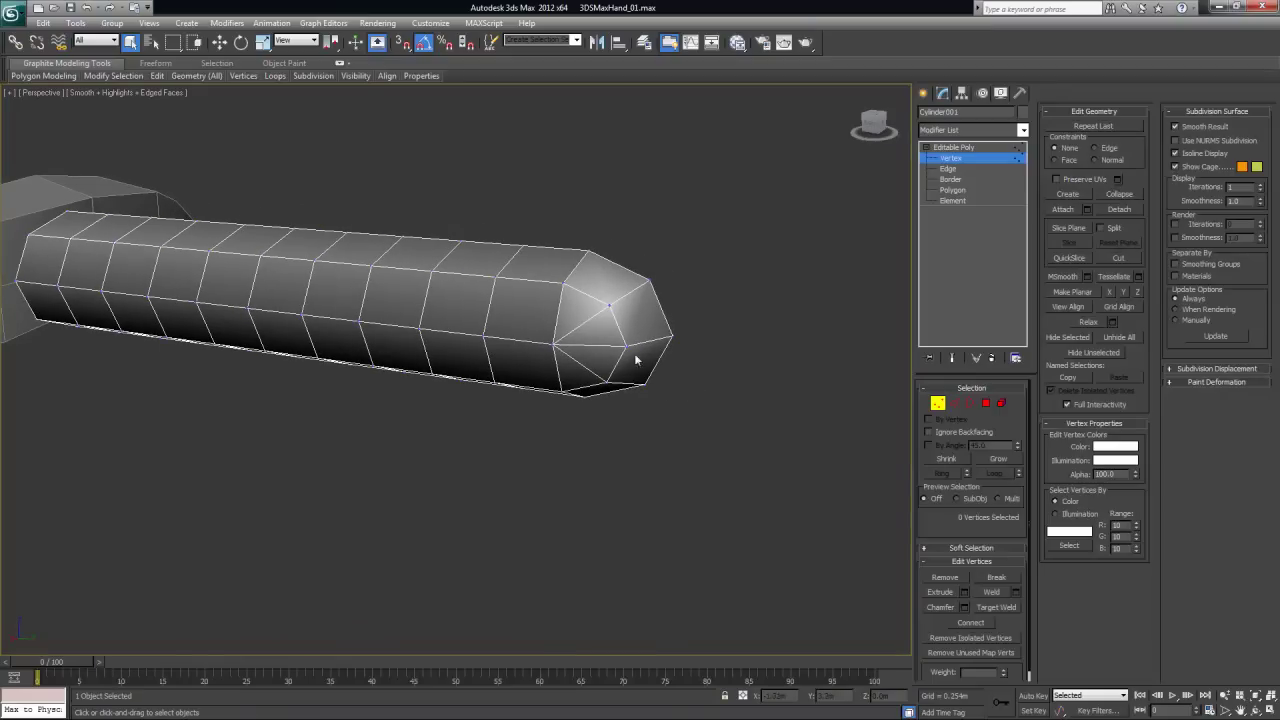
Select the four extra diagonal edges around the fingertip and remove them to leave clean quads
left_click(954, 403)
left_click(591, 320)
left_click(578, 365, "ctrl")
middle_click_drag(674, 400, 490, 375, "alt")
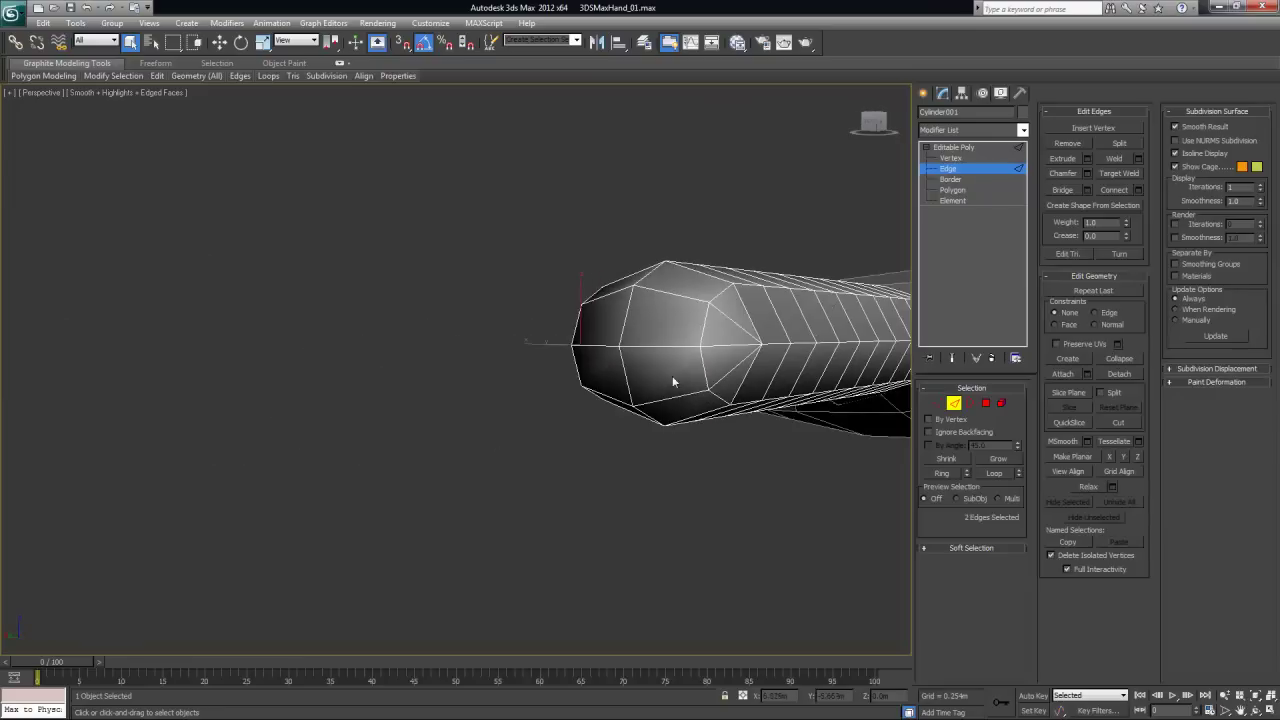
middle_click_drag(672, 375, 604, 358, "alt")
left_click(521, 369, "ctrl")
middle_click_drag(396, 354, 356, 347, "alt")
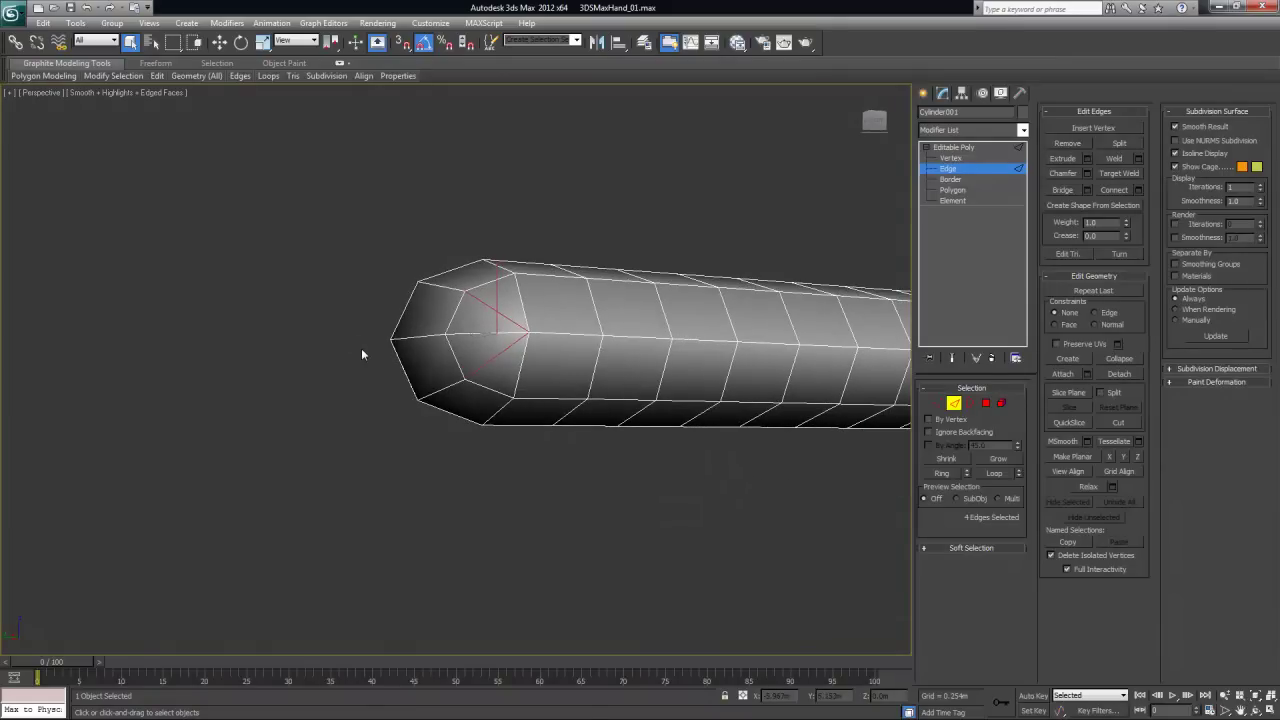
left_click(361, 348)
middle_click_drag(443, 342, 716, 422, "alt")
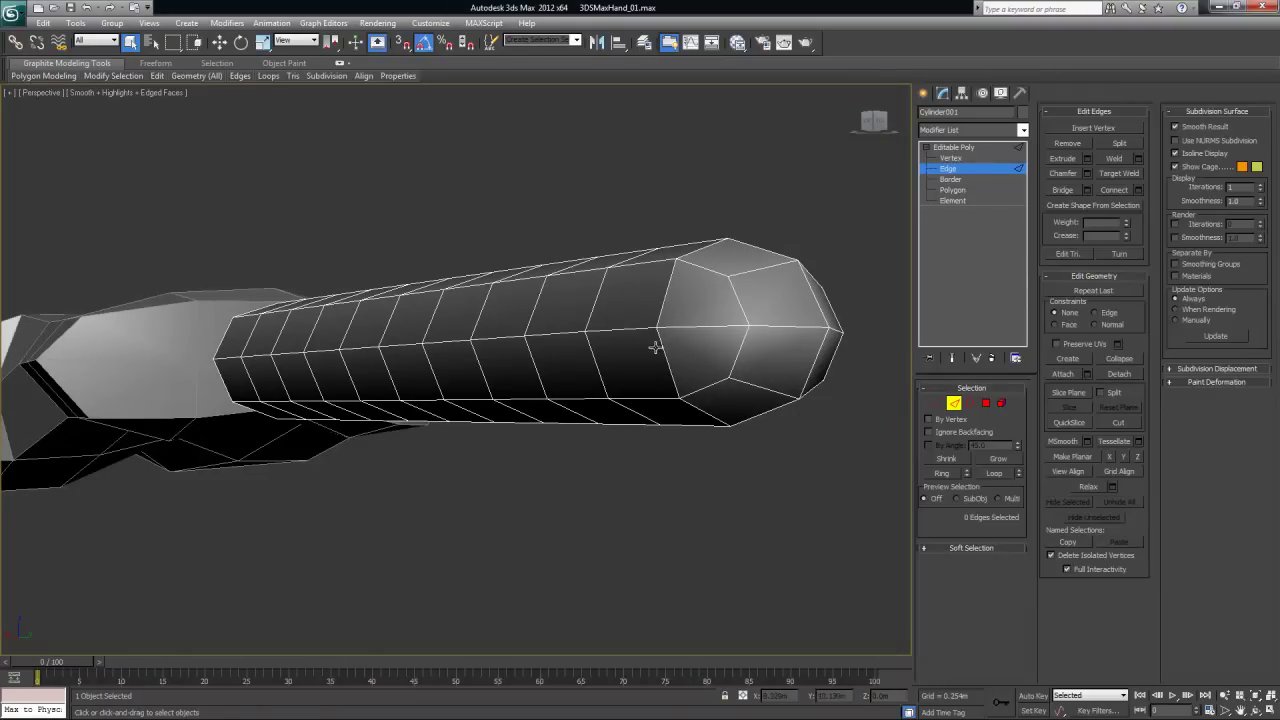
middle_click_drag(678, 343, 646, 290, "alt")
In the top view, select the three vertex rings above the finger's open end and scale them closer together along its length
key("1")
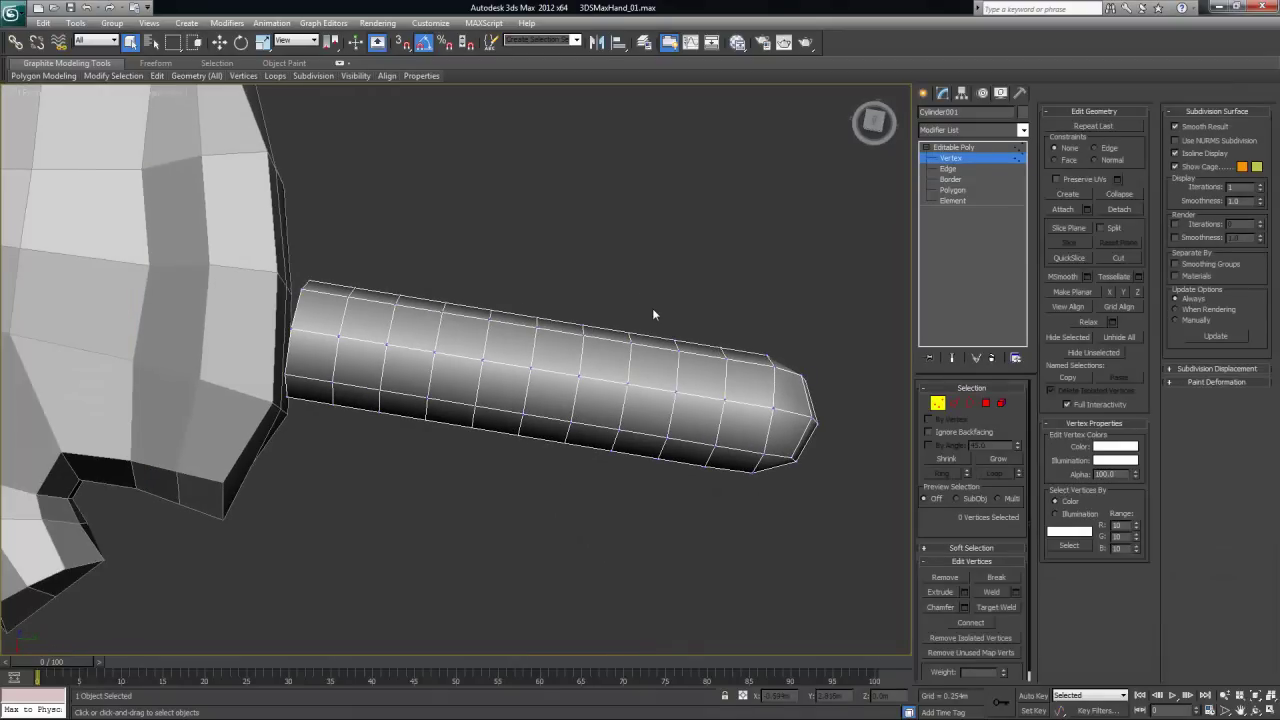
key("alt+w")
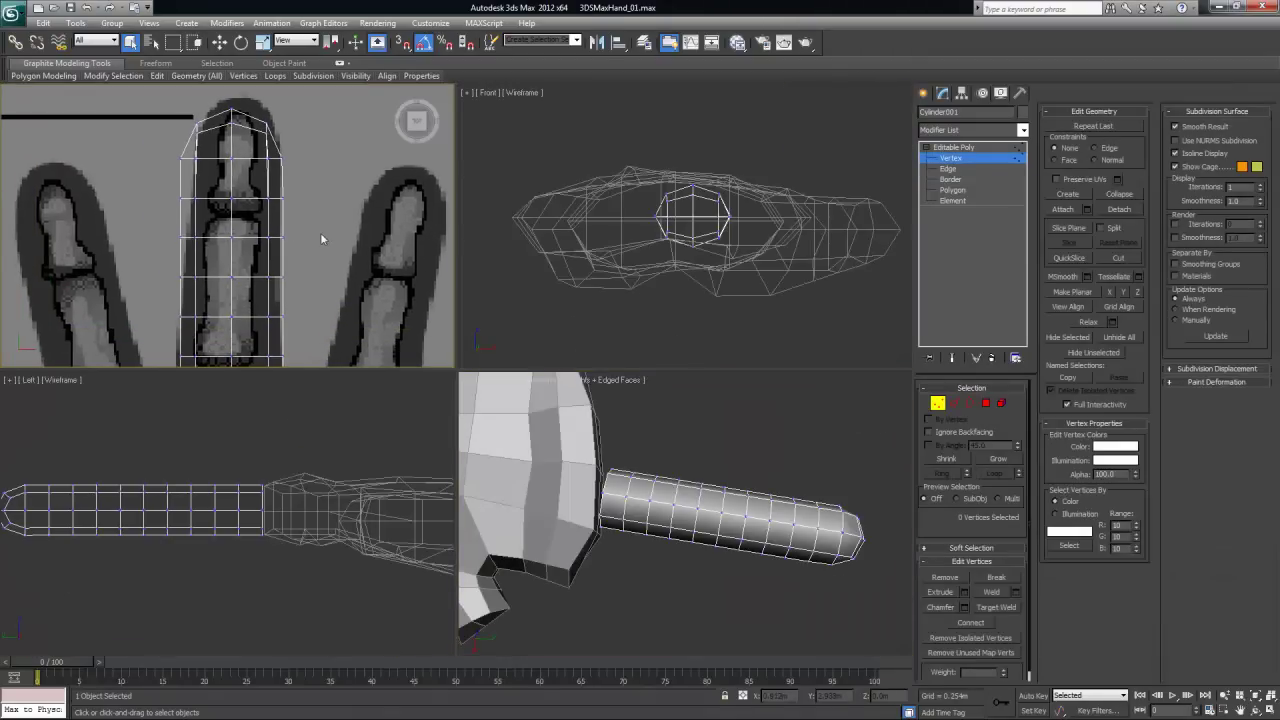
key("alt+w")
scroll(571, 380, "up", 5)
scroll(551, 397, "down", 5)
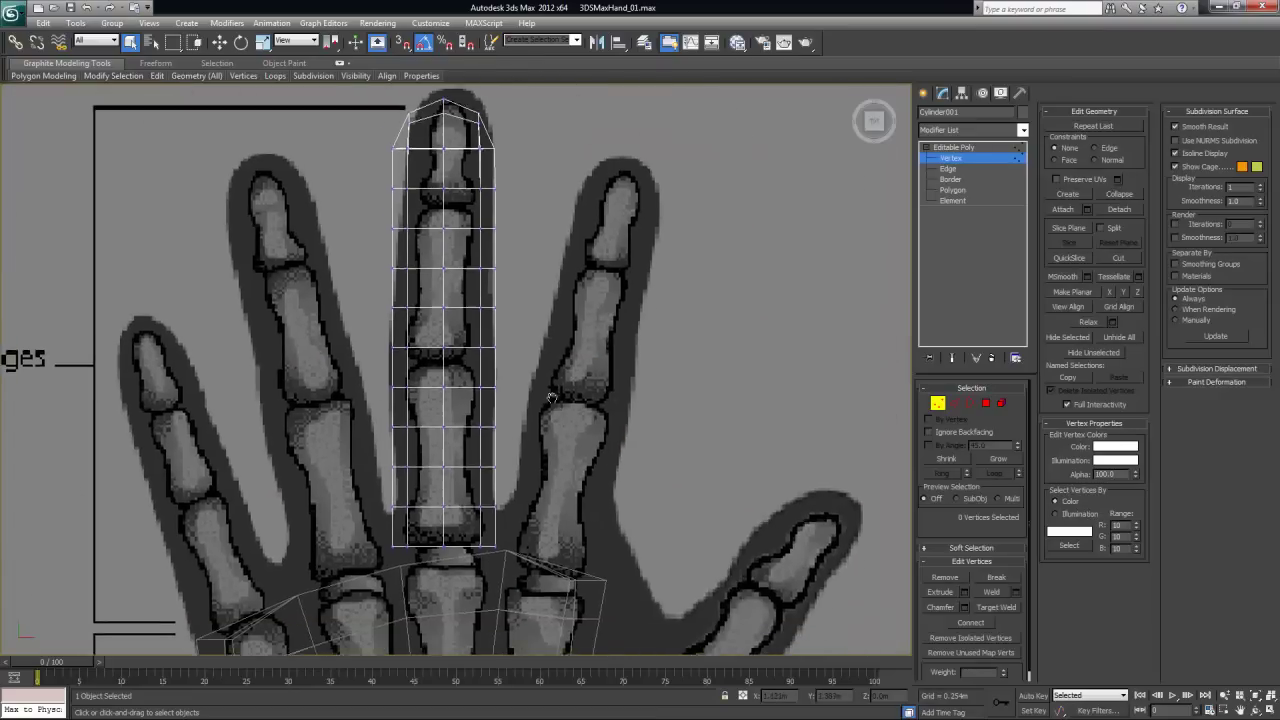
scroll(492, 413, "up", 4)
scroll(522, 431, "down", 2)
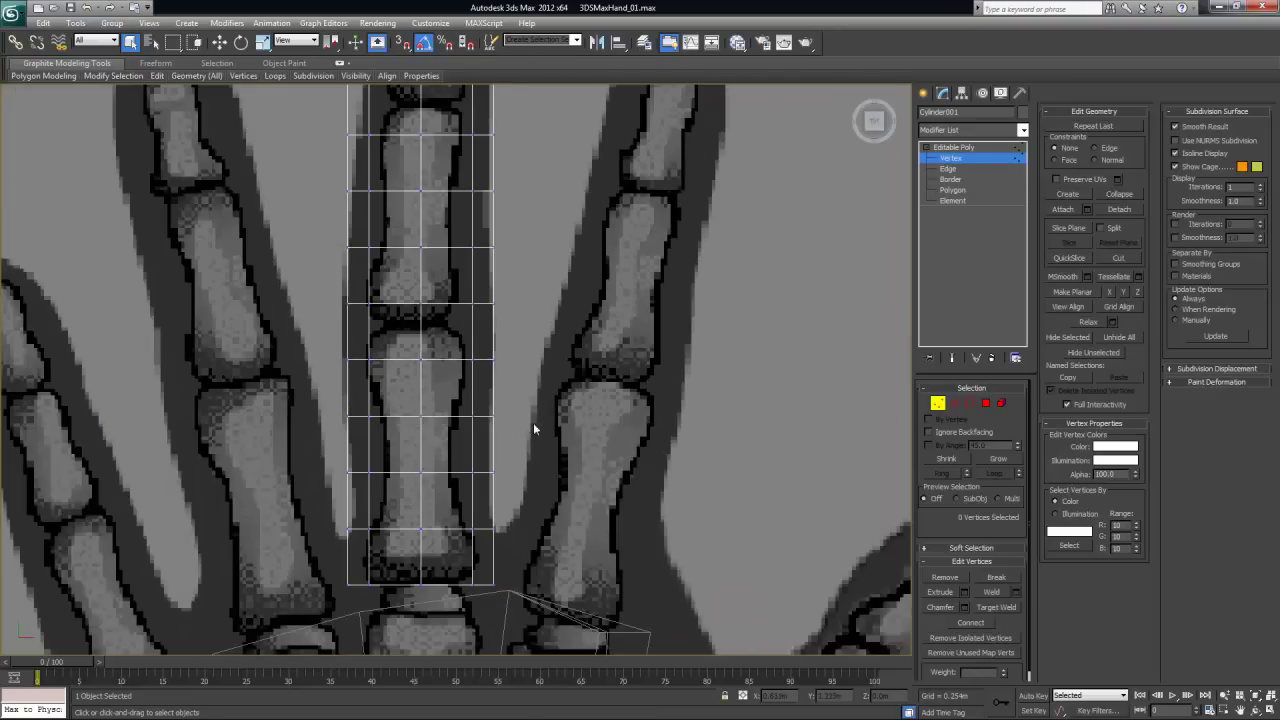
middle_click_drag(584, 420, 579, 366)
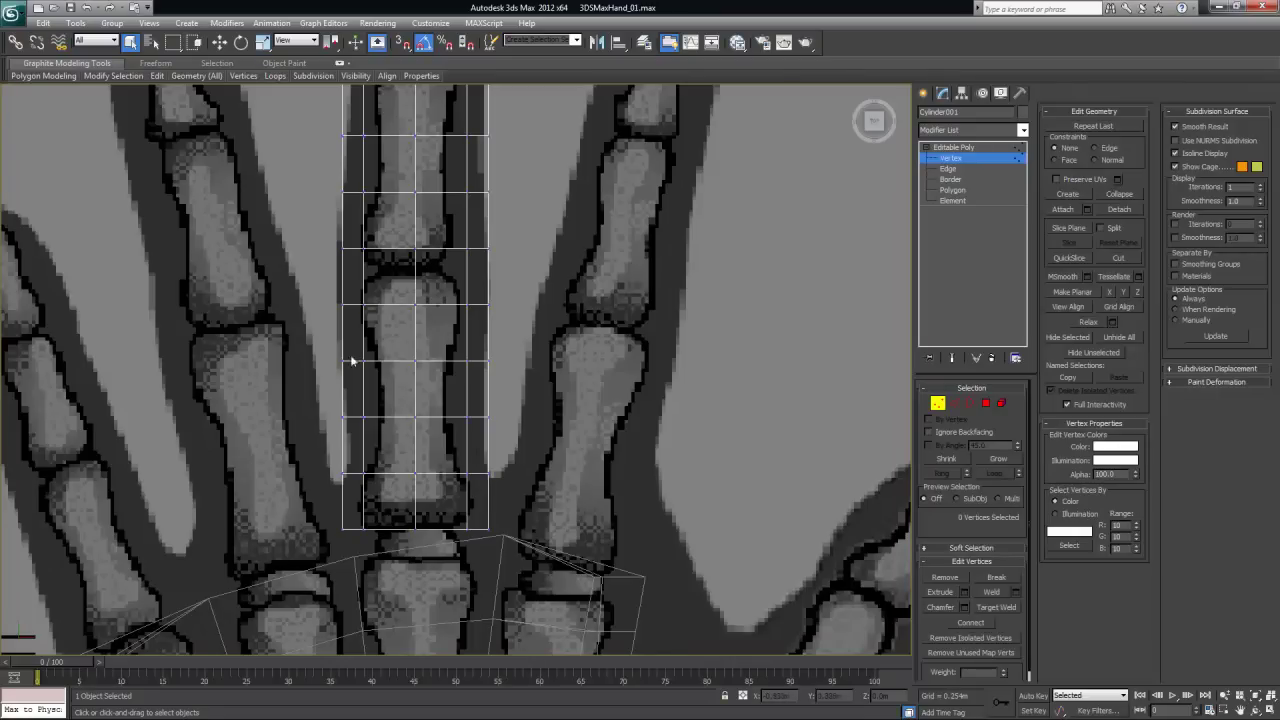
left_click_drag(293, 345, 500, 500)
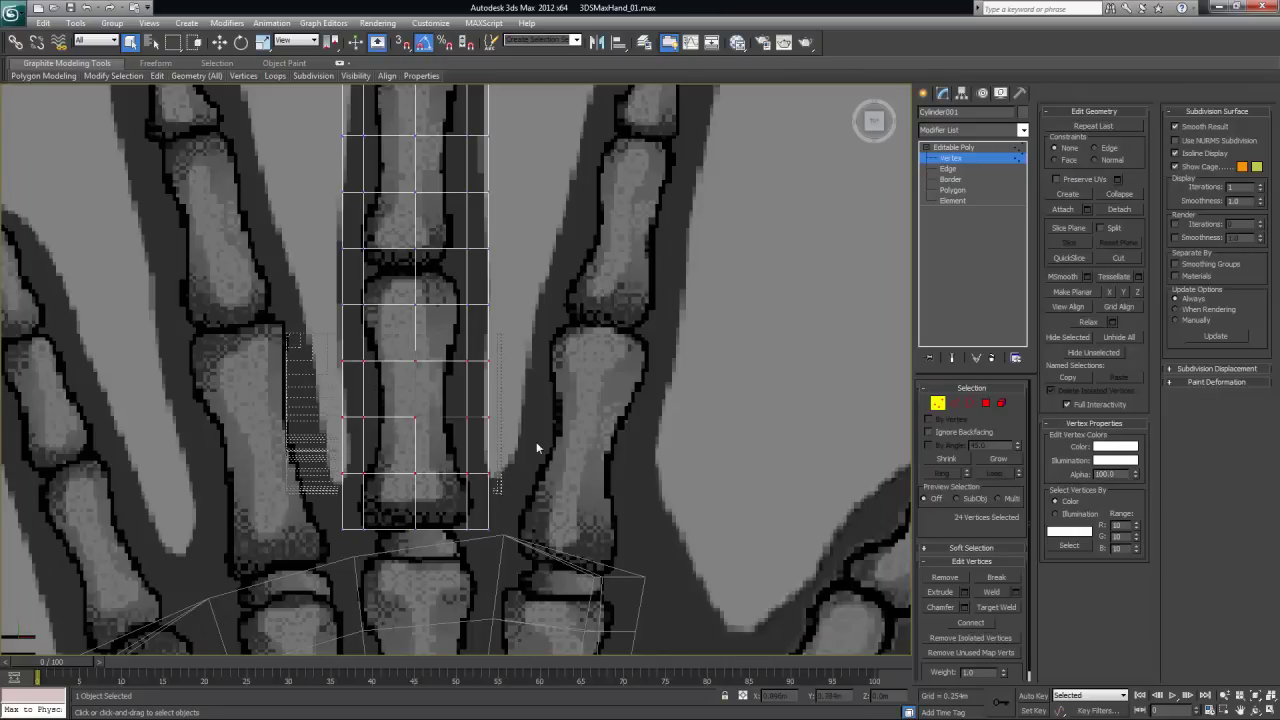
key("r")
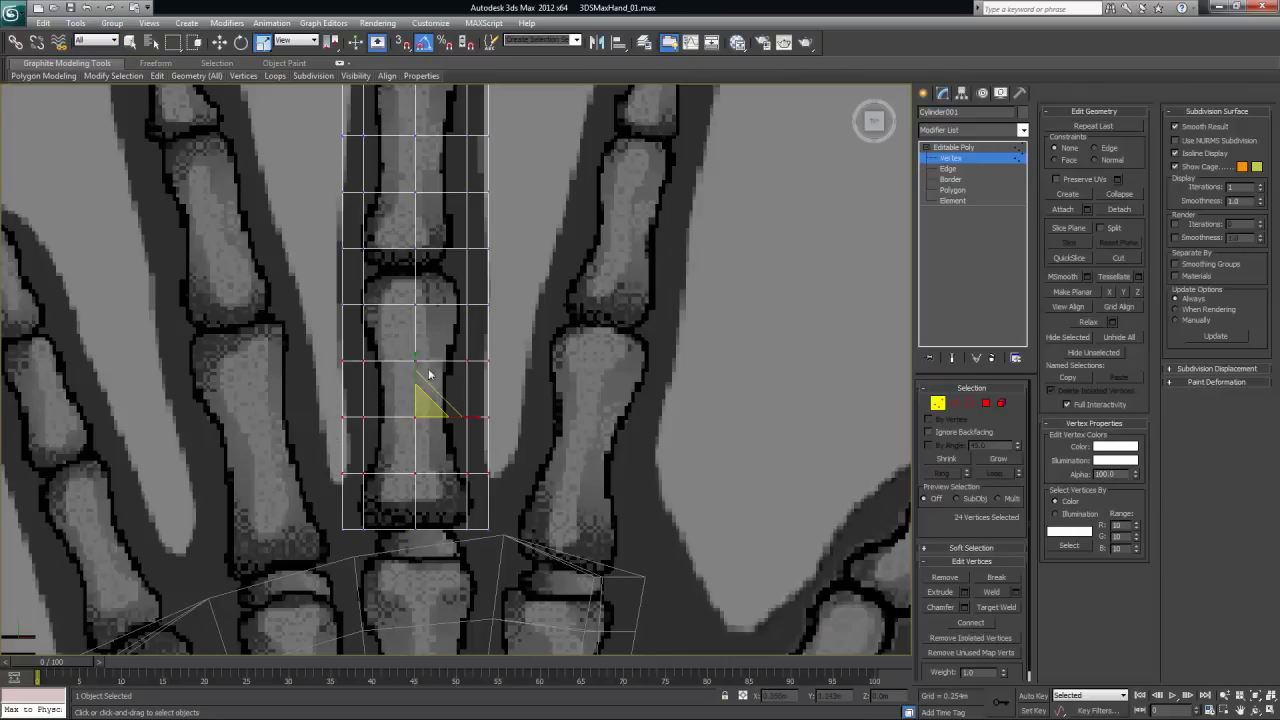
left_click_drag(420, 362, 418, 393)
Move those three rings together with the open-end ring slightly down toward the base knuckle
key("w")
left_click_drag(281, 365, 553, 563)
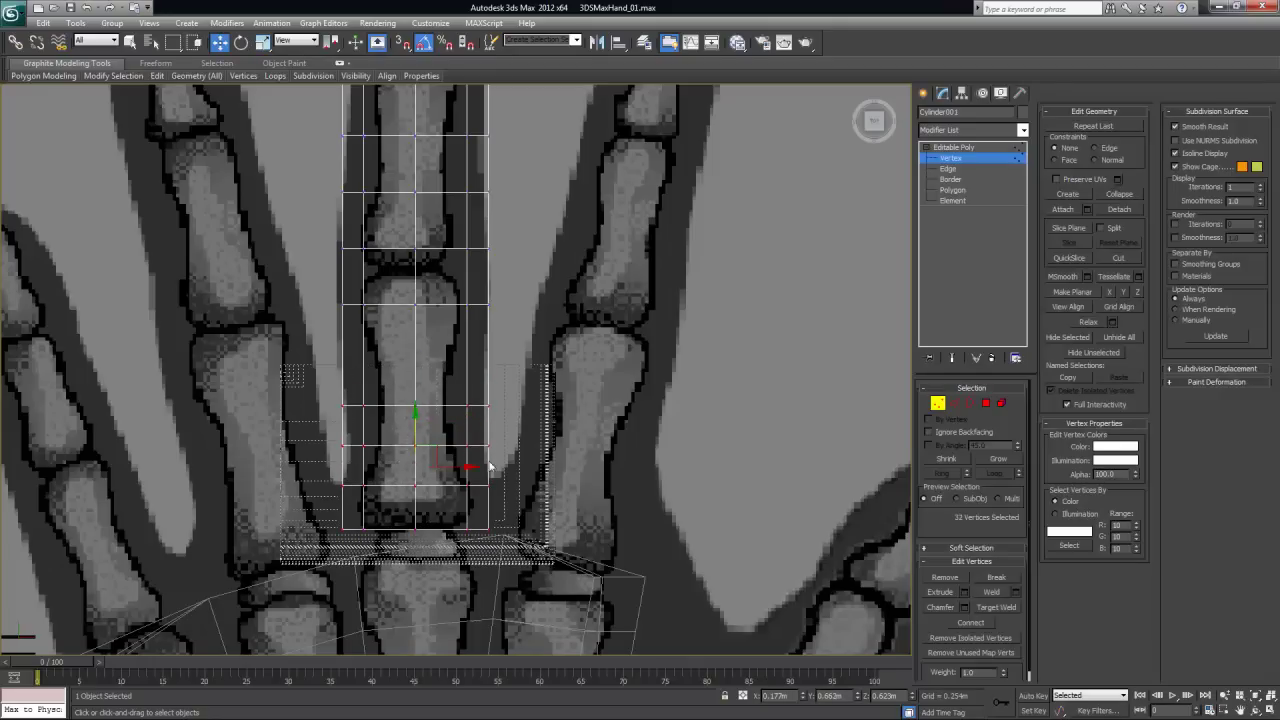
left_click_drag(415, 413, 415, 425)
left_click(565, 376)
Select the three vertex rings around the middle joint, scale them closer together lengthwise and centre them on the joint
left_click_drag(383, 235, 588, 343)
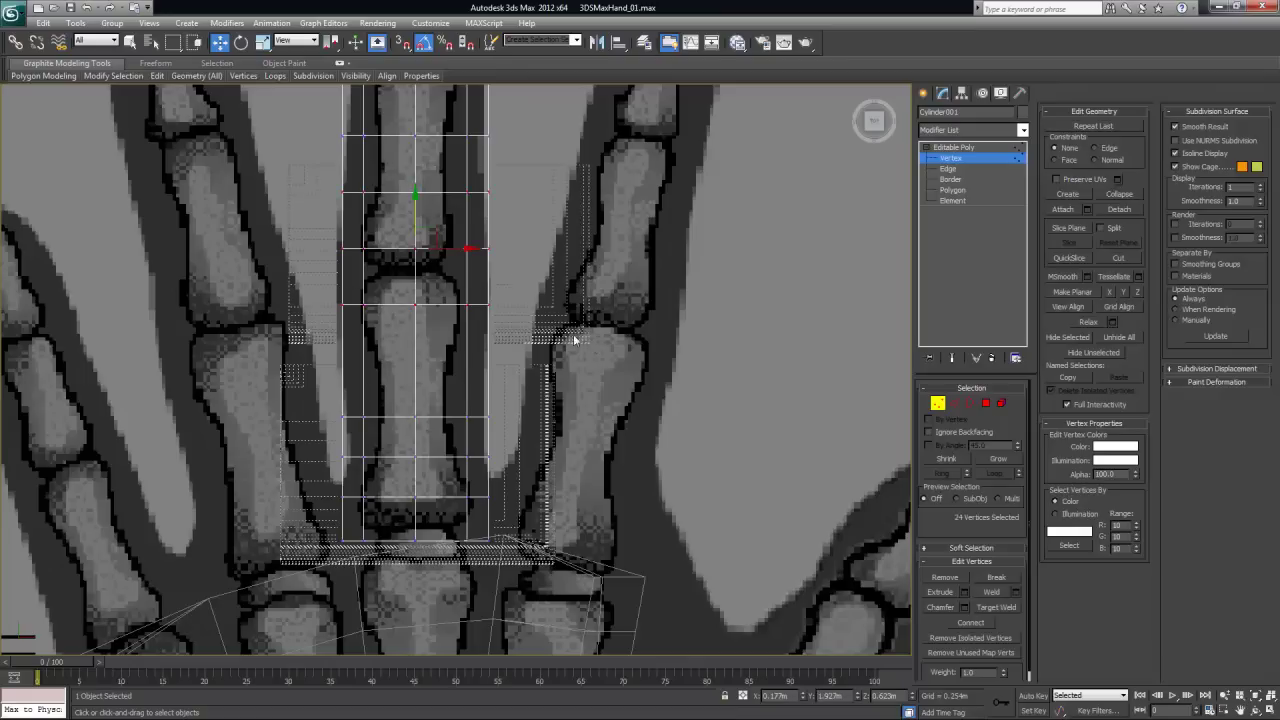
middle_click_drag(542, 240, 543, 346)
scroll(543, 346, "up", 2)
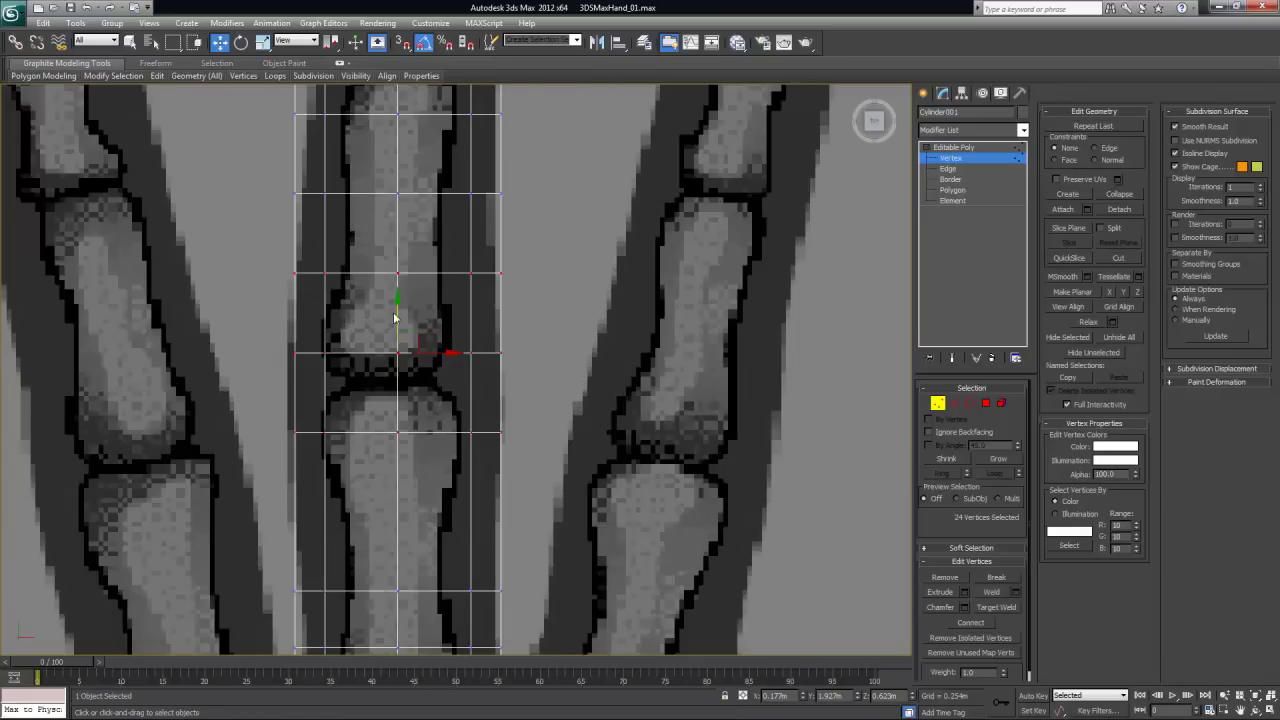
key("r")
left_click_drag(400, 287, 397, 353)
key("w")
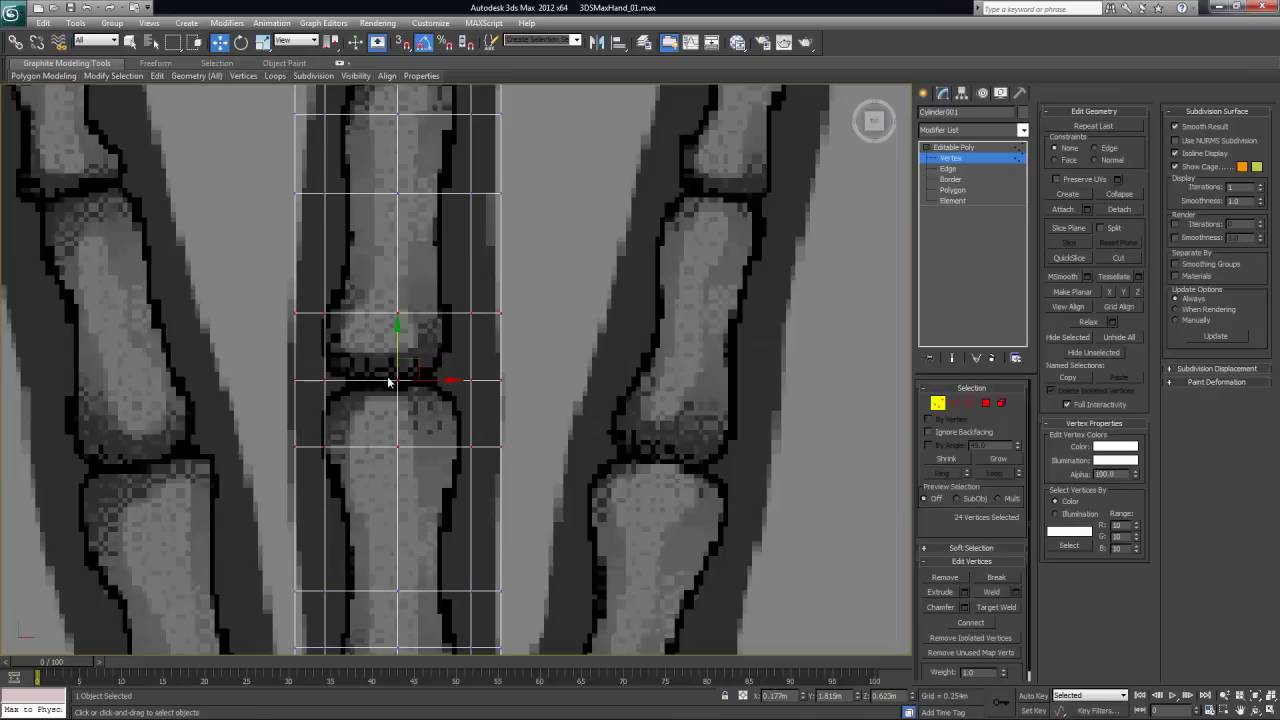
Widen the single vertex ring on the middle joint slightly to form a knuckle bulge
middle_click_drag(596, 378, 580, 324)
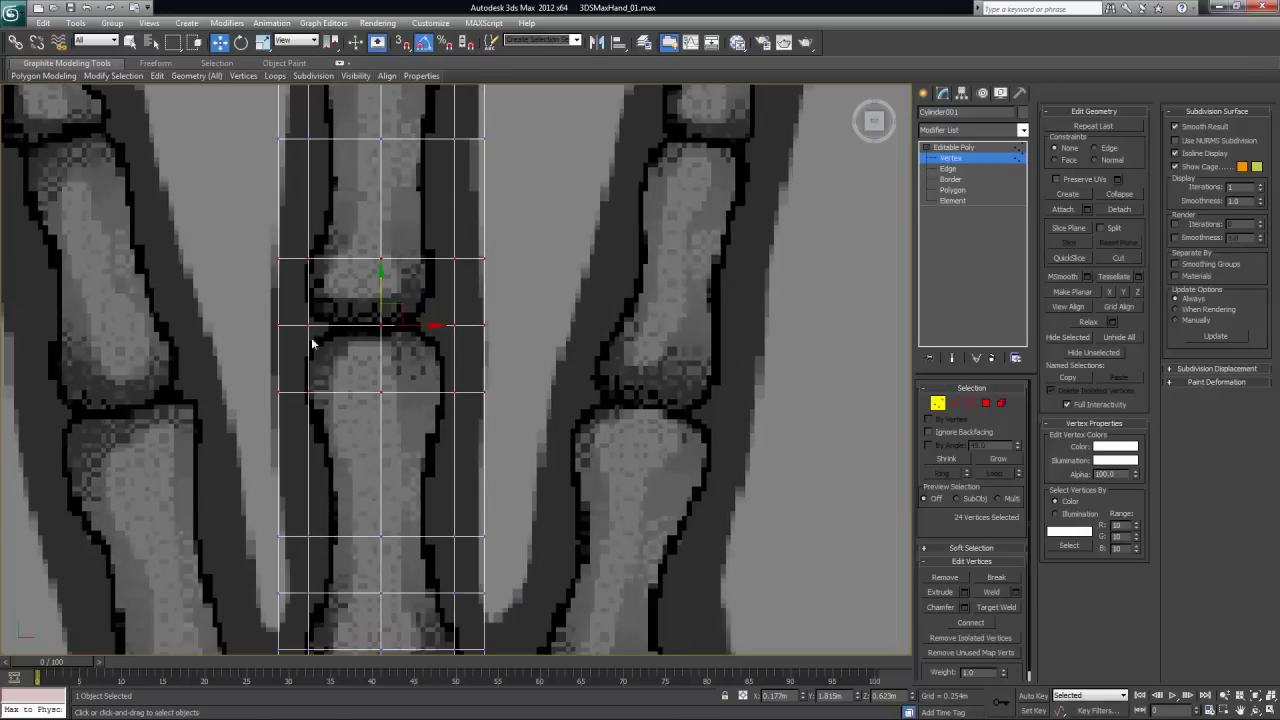
left_click_drag(244, 310, 551, 373)
key("r")
left_click_drag(448, 328, 450, 327)
Widen the three vertex rings near the finger's base, scaling the uppermost one out further to match the reference outline
middle_click_drag(432, 487, 417, 352)
left_click_drag(228, 368, 477, 437)
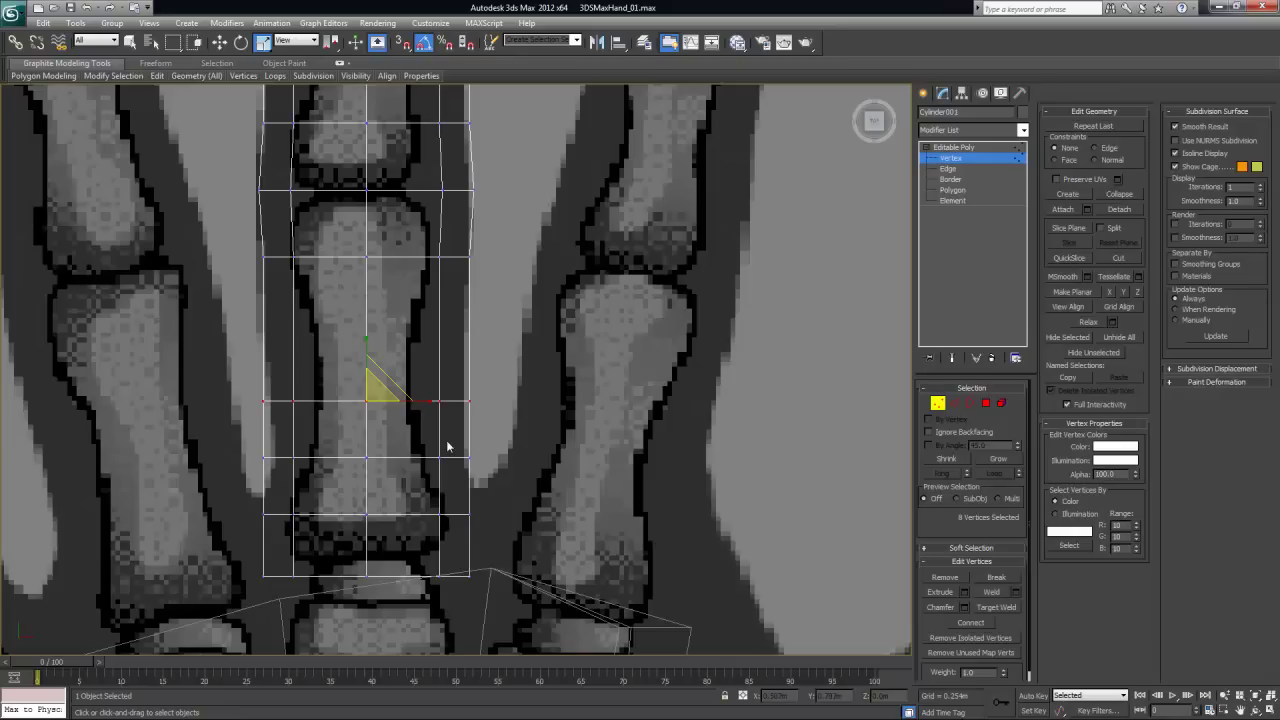
middle_click_drag(562, 410, 583, 414)
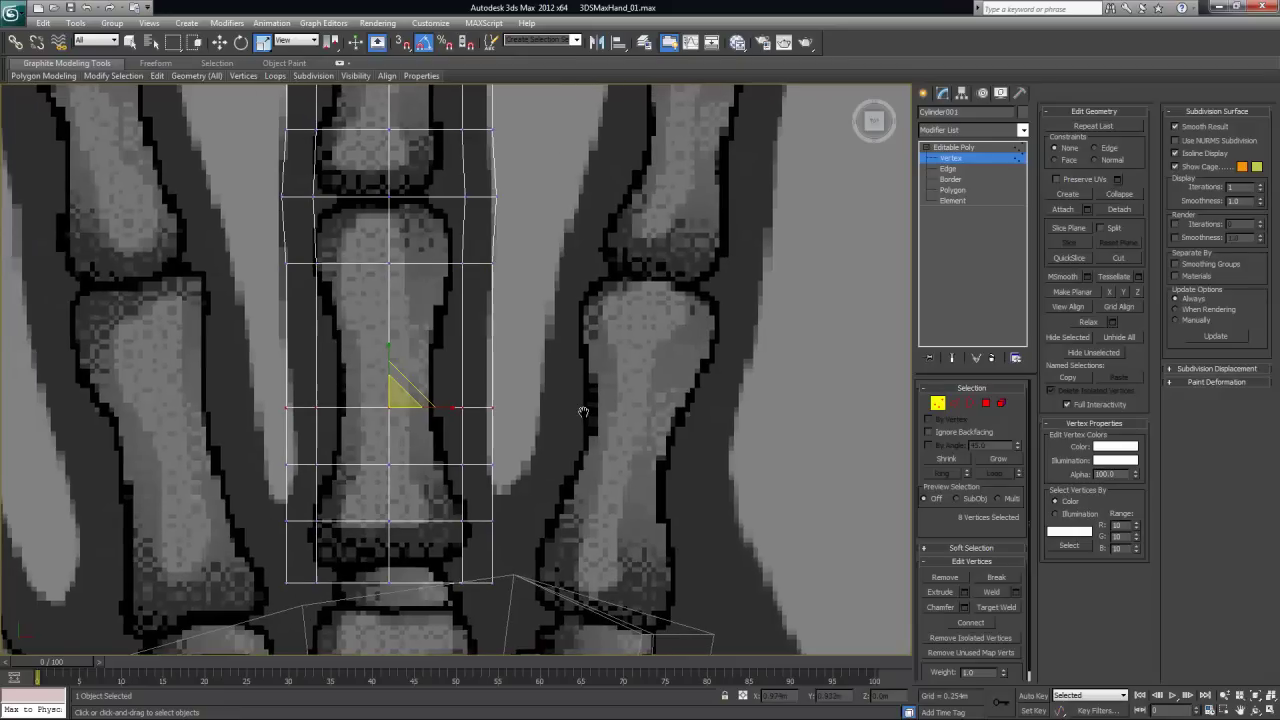
left_click_drag(271, 387, 500, 528)
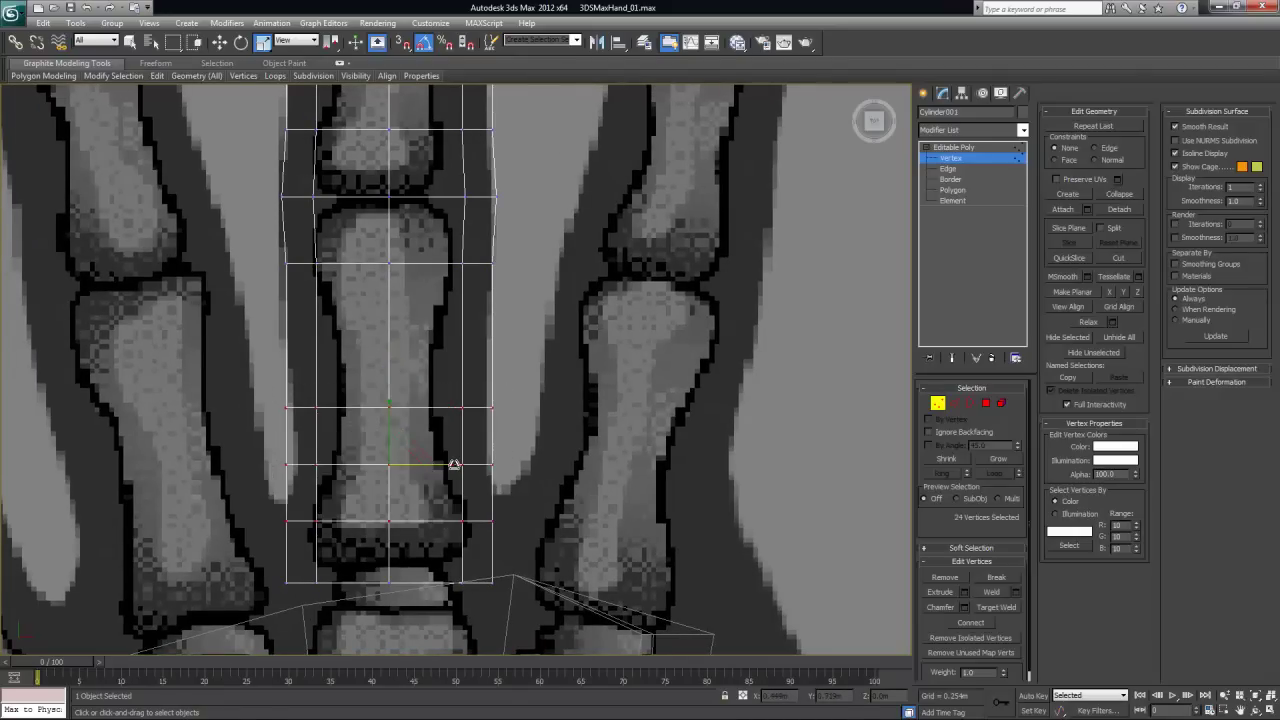
left_click_drag(268, 398, 500, 430)
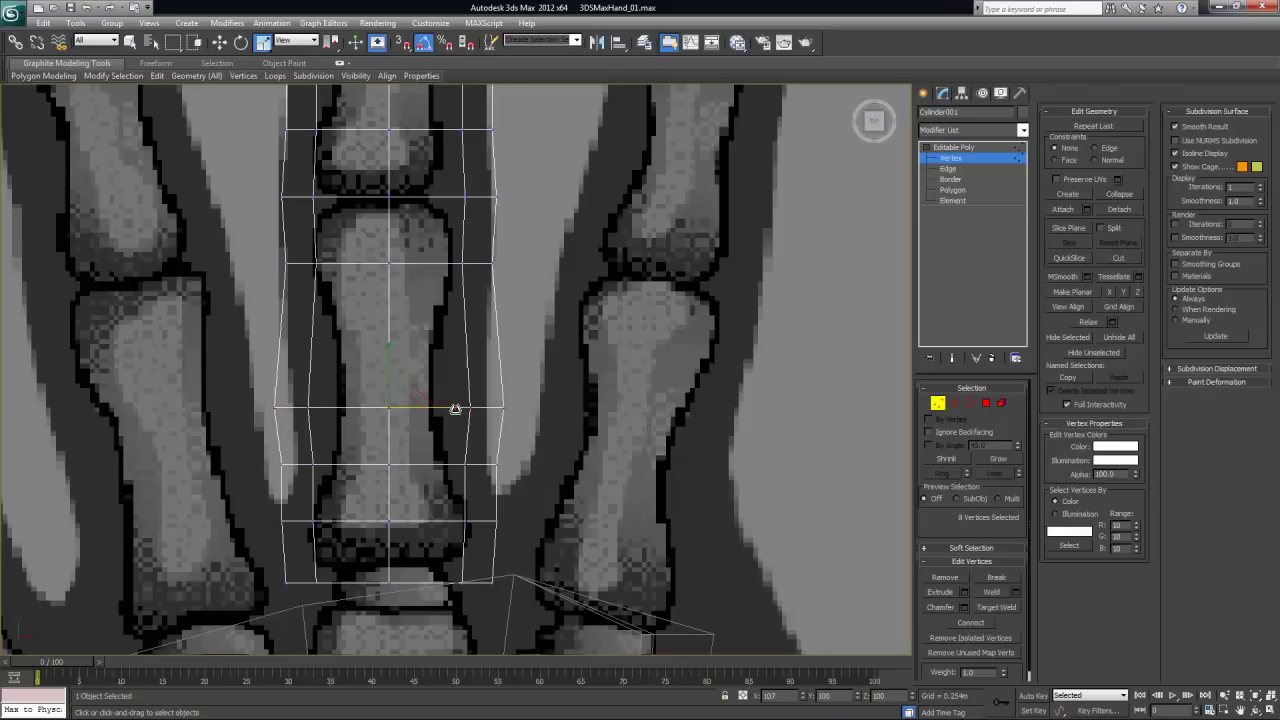
Narrow the three vertex rings between the middle joint and the fingertip one by one to follow the finger outline
middle_click_drag(641, 284, 636, 449)
middle_click_drag(561, 303, 569, 423)
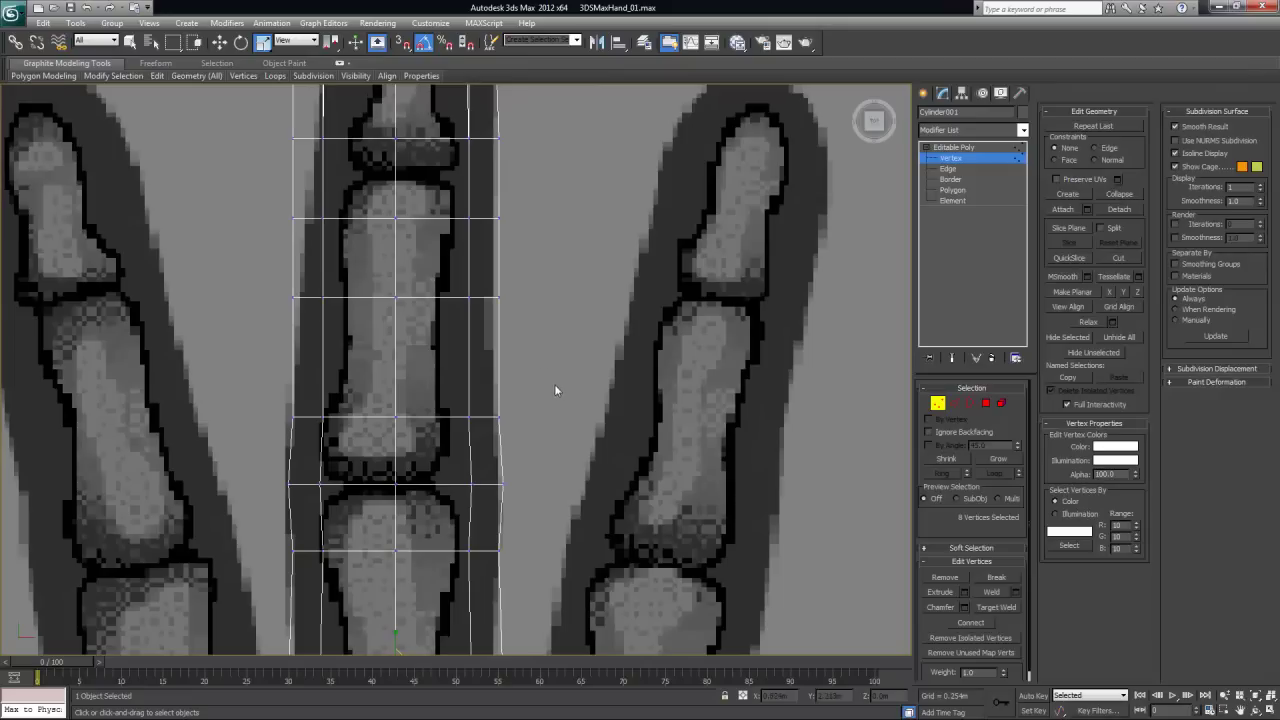
left_click_drag(269, 278, 564, 357)
middle_click_drag(566, 382, 571, 428)
middle_click_drag(358, 271, 358, 338)
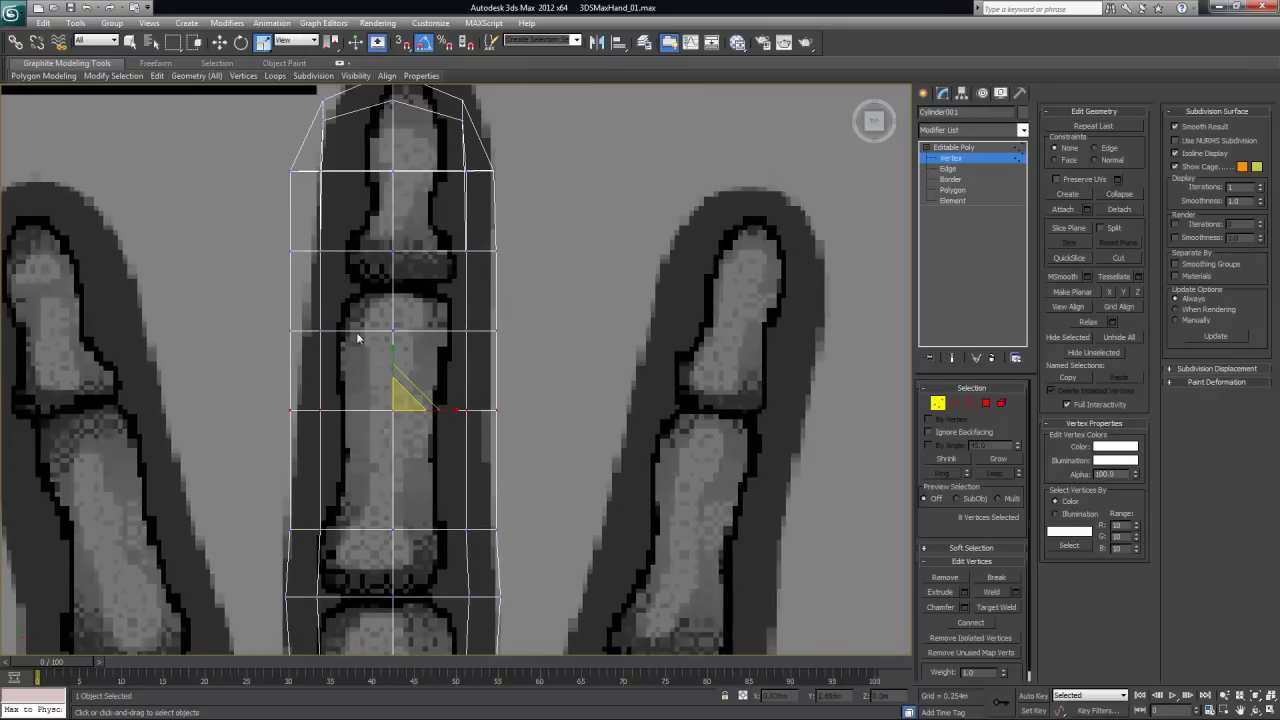
left_click_drag(454, 410, 450, 411)
left_click_drag(294, 321, 449, 334)
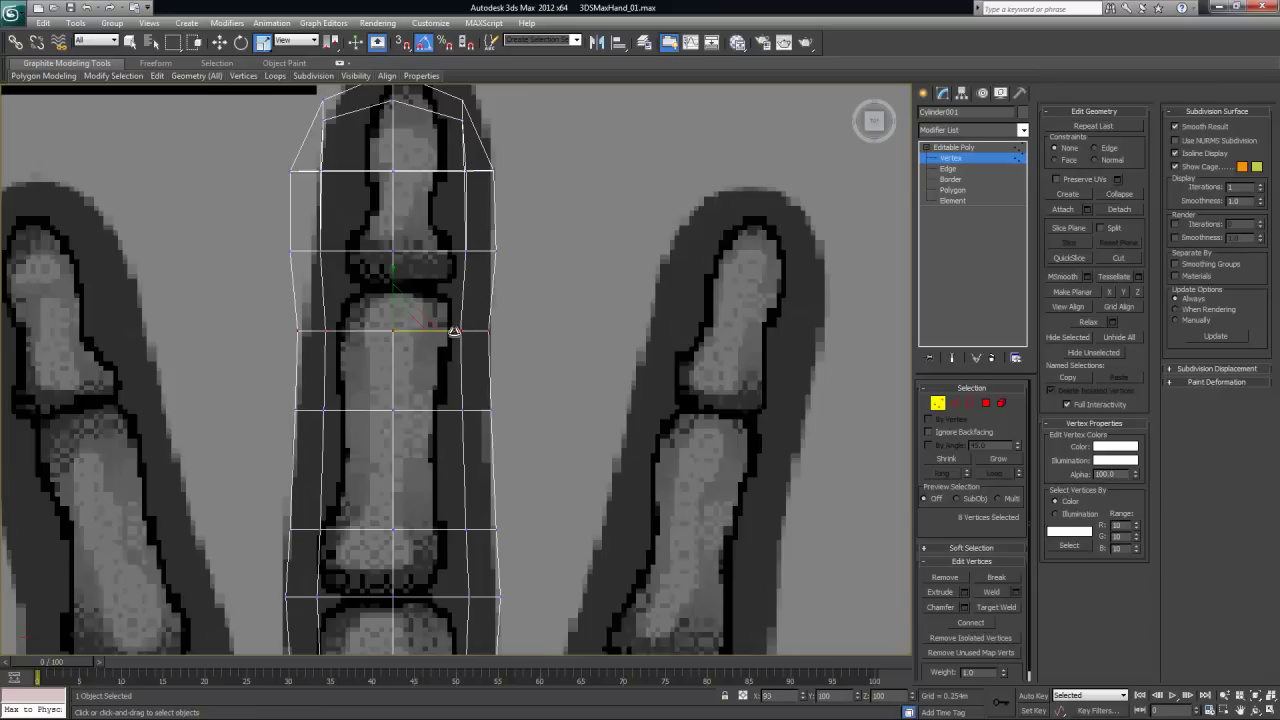
left_click_drag(268, 230, 532, 260)
left_click_drag(451, 251, 452, 253)
Select the vertex ring at the fingertip seam and narrow it to match the reference outline
key("w")
middle_click_drag(611, 263, 611, 333)
left_click_drag(256, 216, 553, 264)
key("r")
left_click_drag(449, 240, 442, 241)
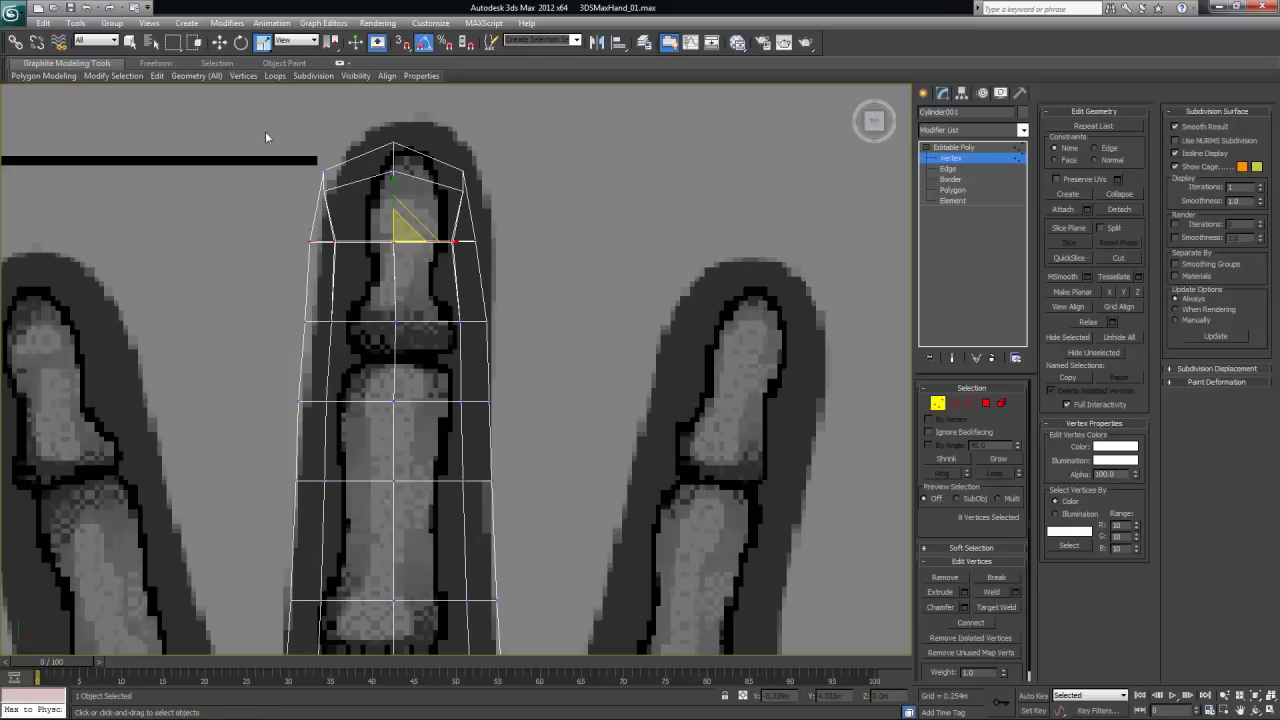
Gather the three vertex rings around the top joint by scaling them closer together, moving them onto the joint and narrowing them
left_click_drag(237, 123, 498, 267)
middle_click_drag(544, 263, 554, 316)
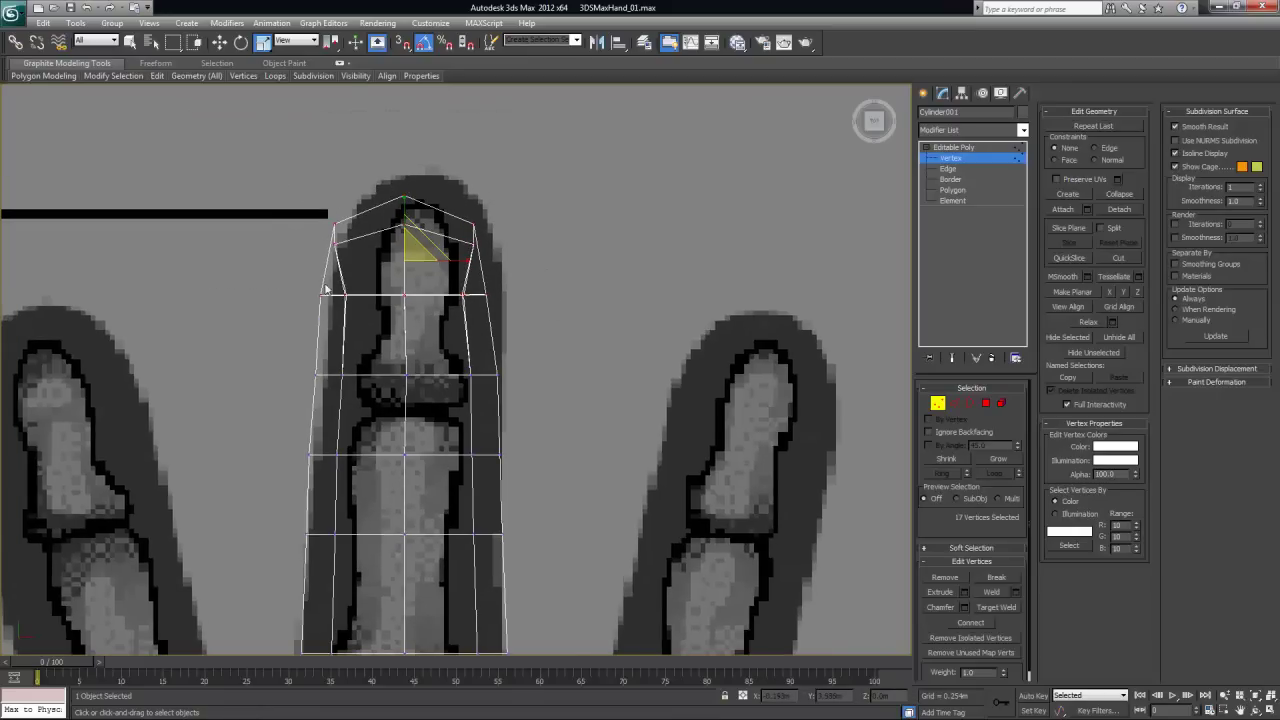
left_click_drag(250, 337, 558, 576)
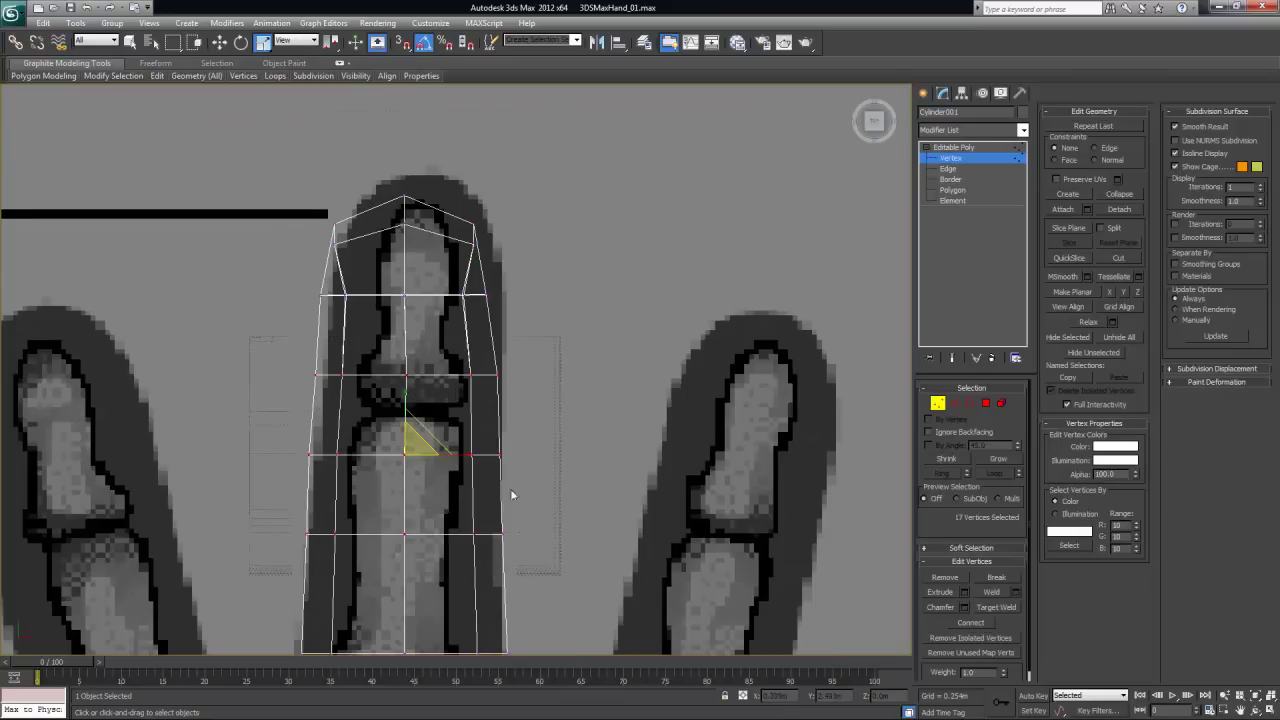
key("e")
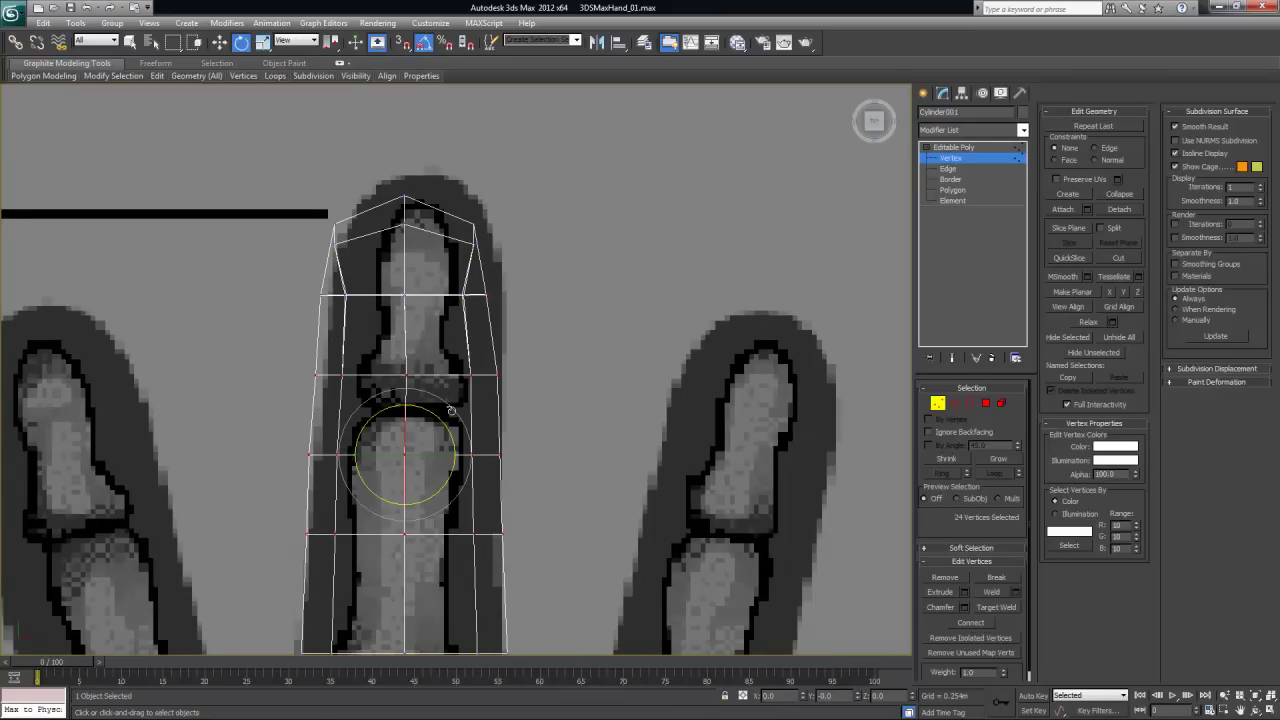
key("w")
mouse_move(409, 397)
left_mouse_down()
mouse_move(415, 358)
mouse_move(408, 380)
left_mouse_up()
key("r")
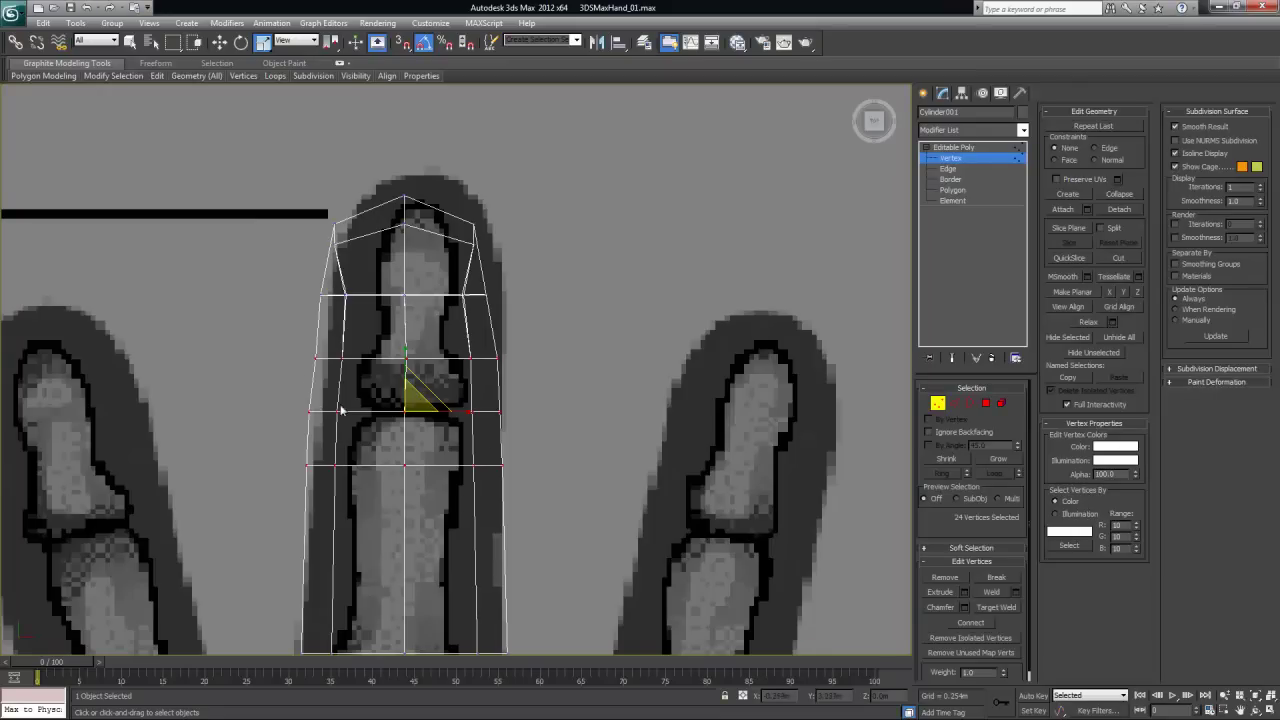
left_click_drag(469, 411, 464, 412)
Shift the whole fingertip sideways to centre it in the outline and narrow its inner row of vertices
left_click_drag(288, 274, 568, 338)
left_click_drag(234, 168, 544, 318)
key("w")
left_click_drag(456, 260, 467, 260)
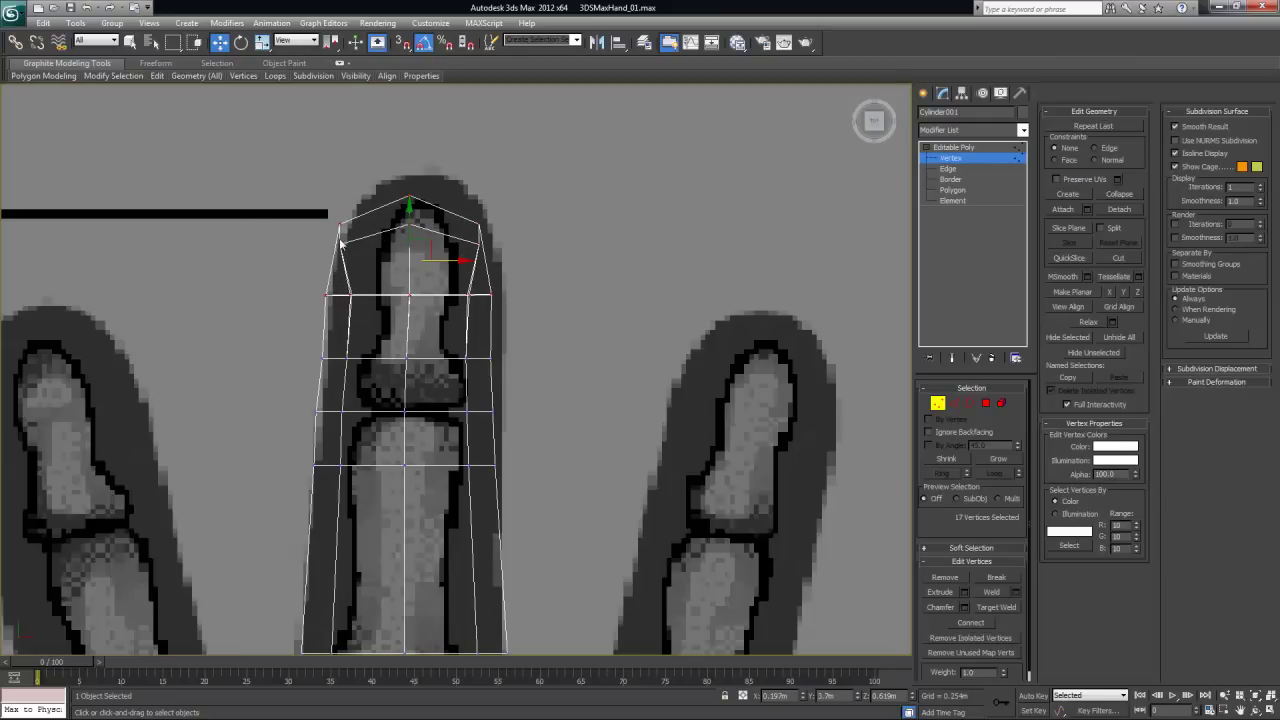
left_click_drag(350, 252, 522, 244)
left_click(401, 272)
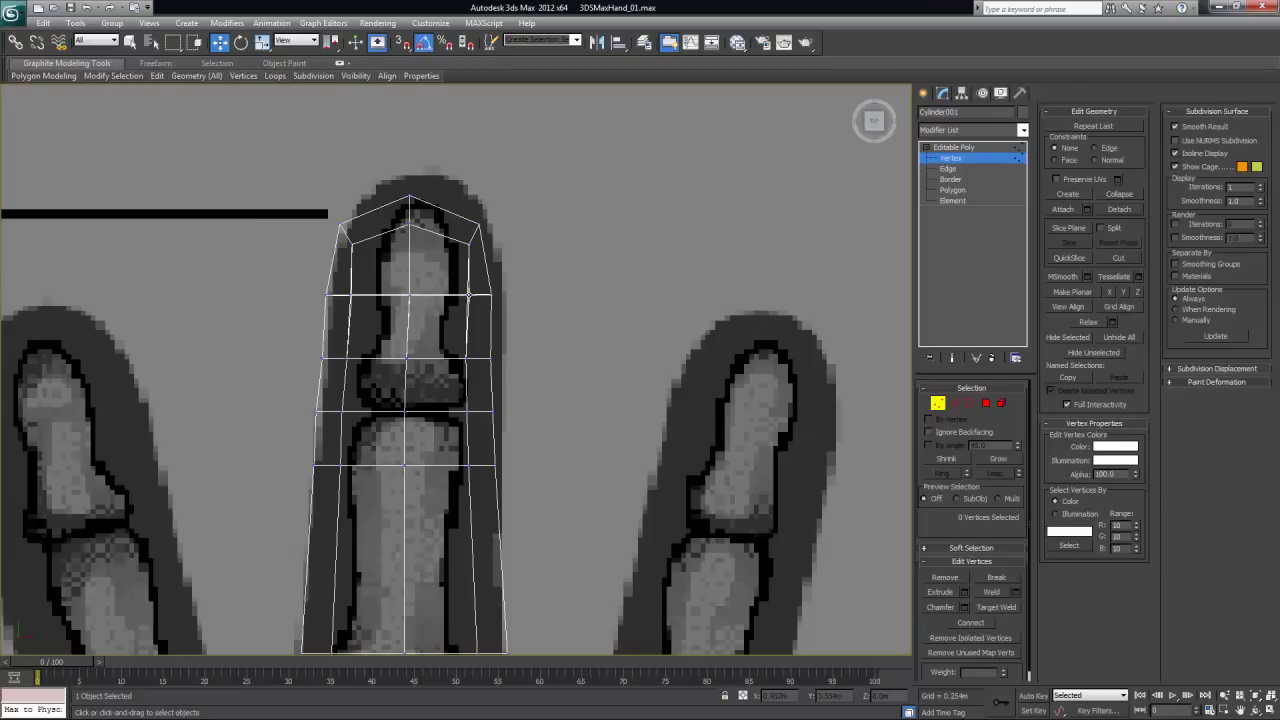
Adjust the fingertip seam ring lengthwise and move the tip vertices up to the end of the reference finger
left_click_drag(292, 268, 520, 318)
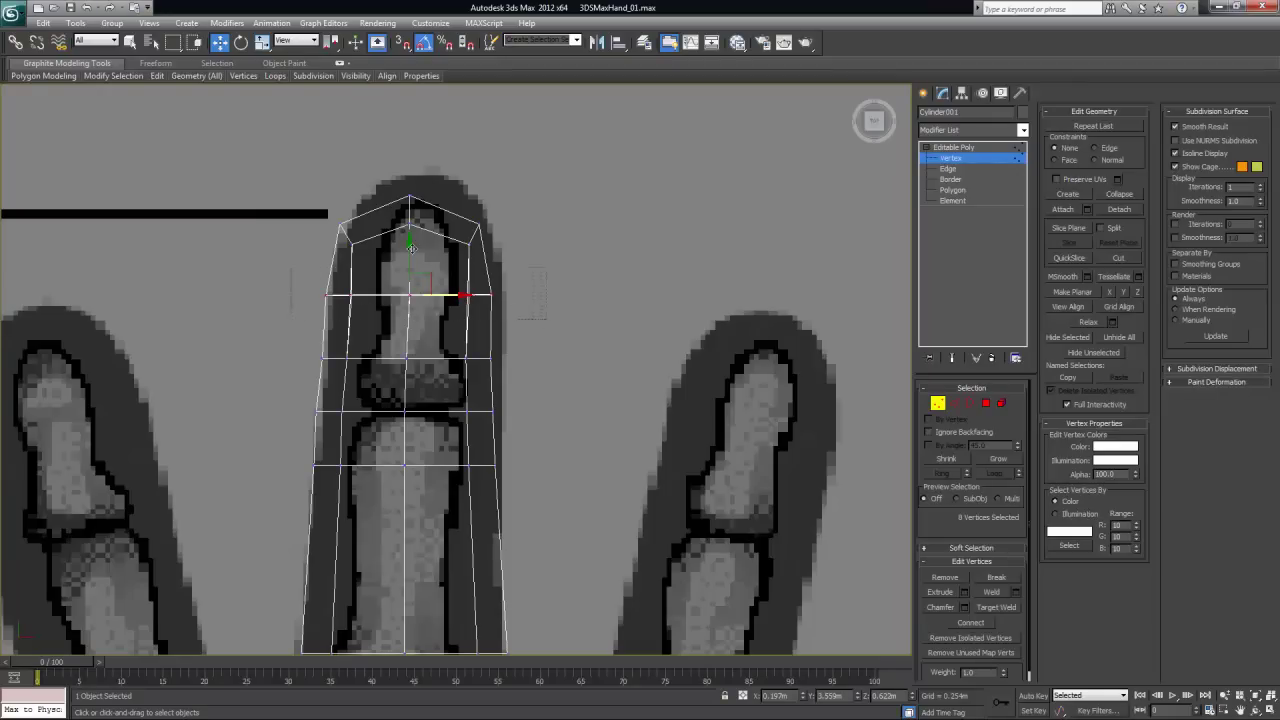
left_click_drag(264, 162, 460, 260)
left_click_drag(413, 180, 413, 155)
left_click(592, 251)
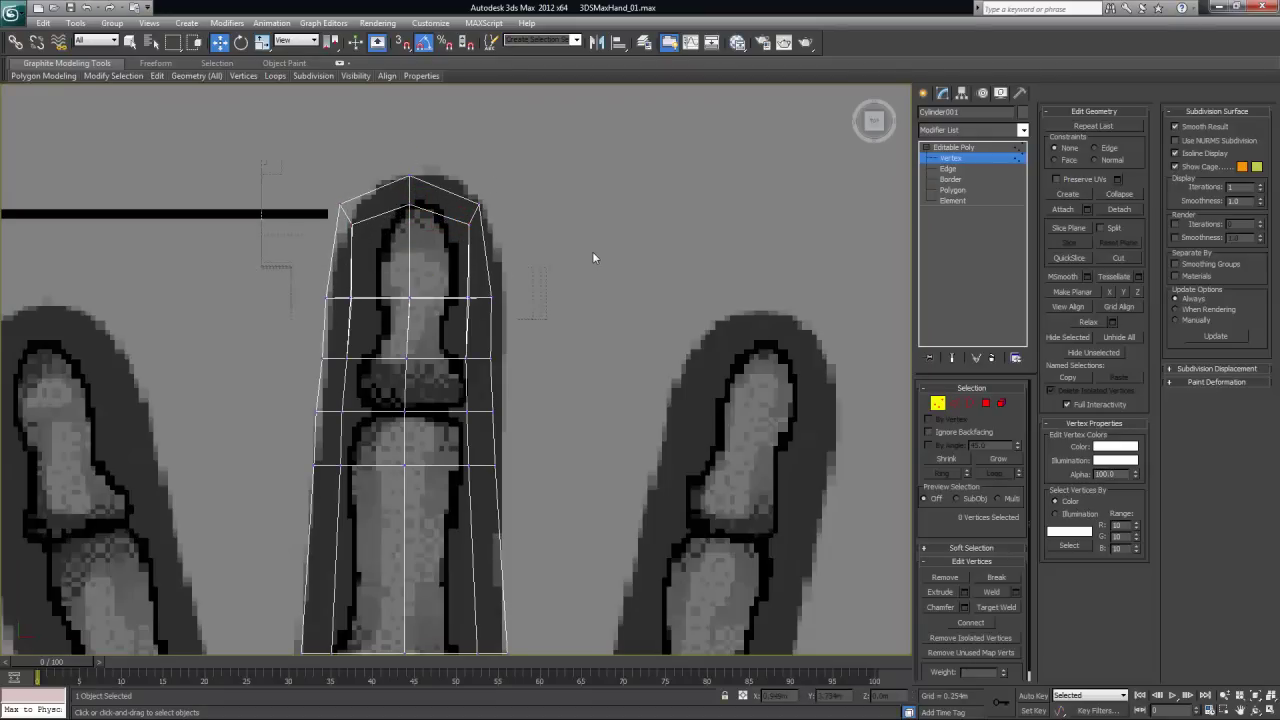
Examine the reshaped finger from several angles in the maximized perspective view
key("alt+w")
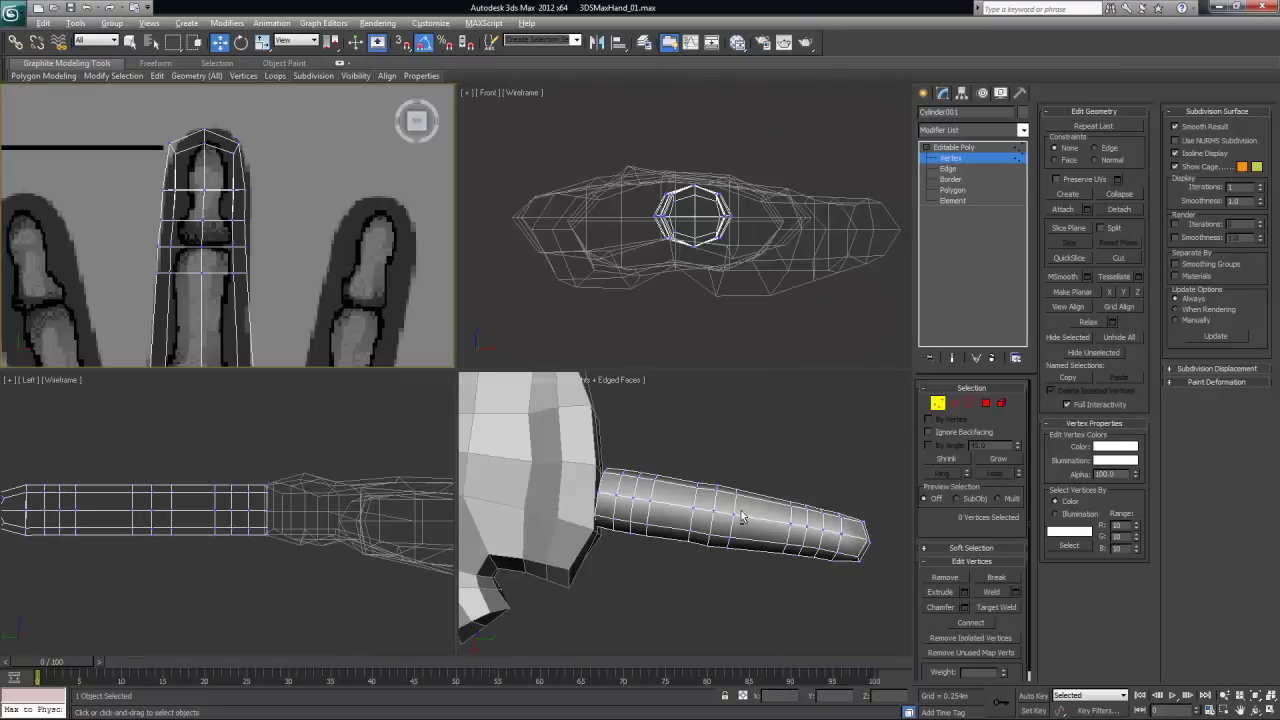
middle_click_drag(744, 517, 749, 449, "alt")
middle_click_drag(775, 537, 726, 516)
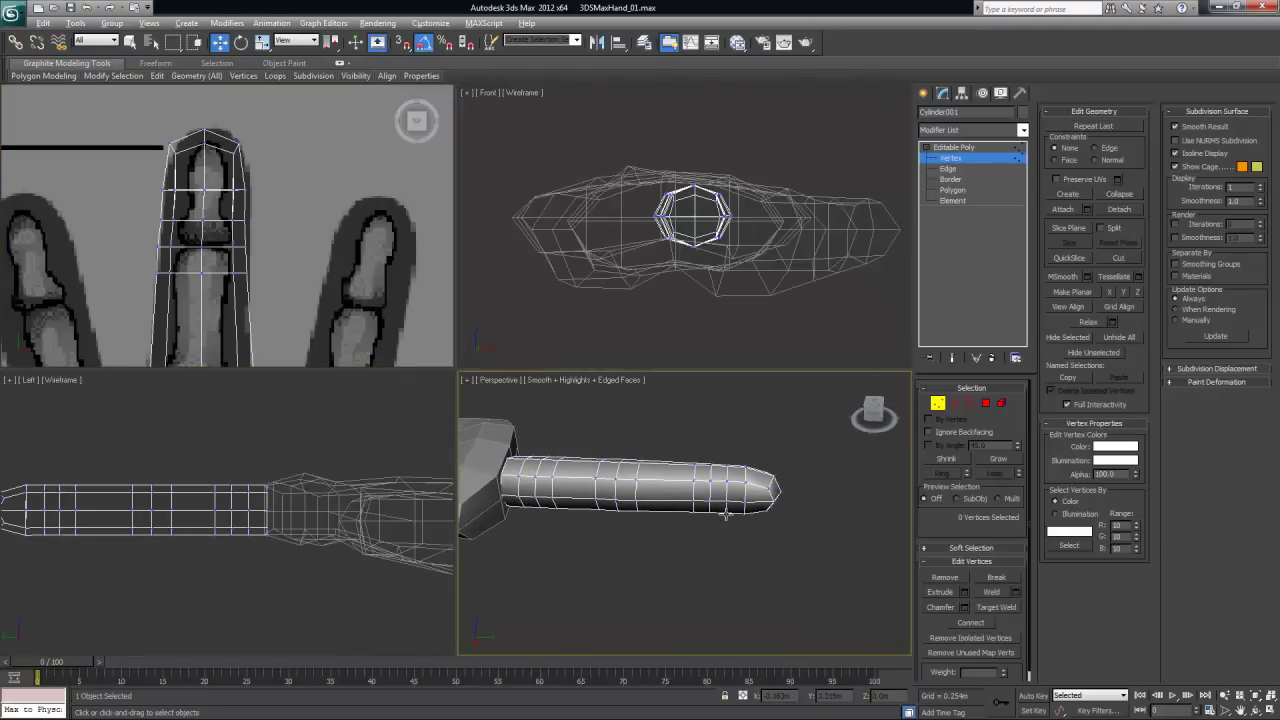
key("alt+w")
middle_click_drag(586, 454, 536, 310, "alt")
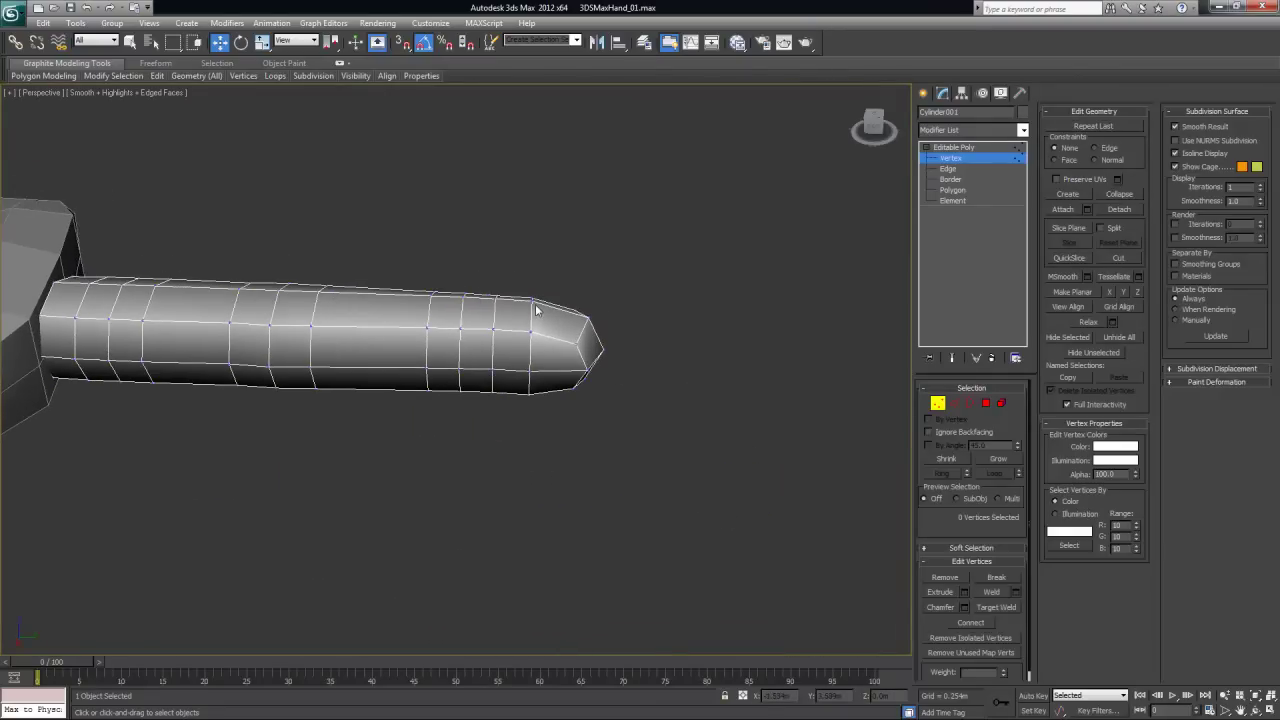
Lower the upper vertex where the fingertip begins, then adjust its height slightly and compare it from both sides
left_click(536, 307)
middle_click_drag(671, 380, 628, 370, "alt")
scroll(617, 360, "up", 5)
left_click_drag(555, 245, 557, 250)
middle_click_drag(664, 304, 722, 312, "alt")
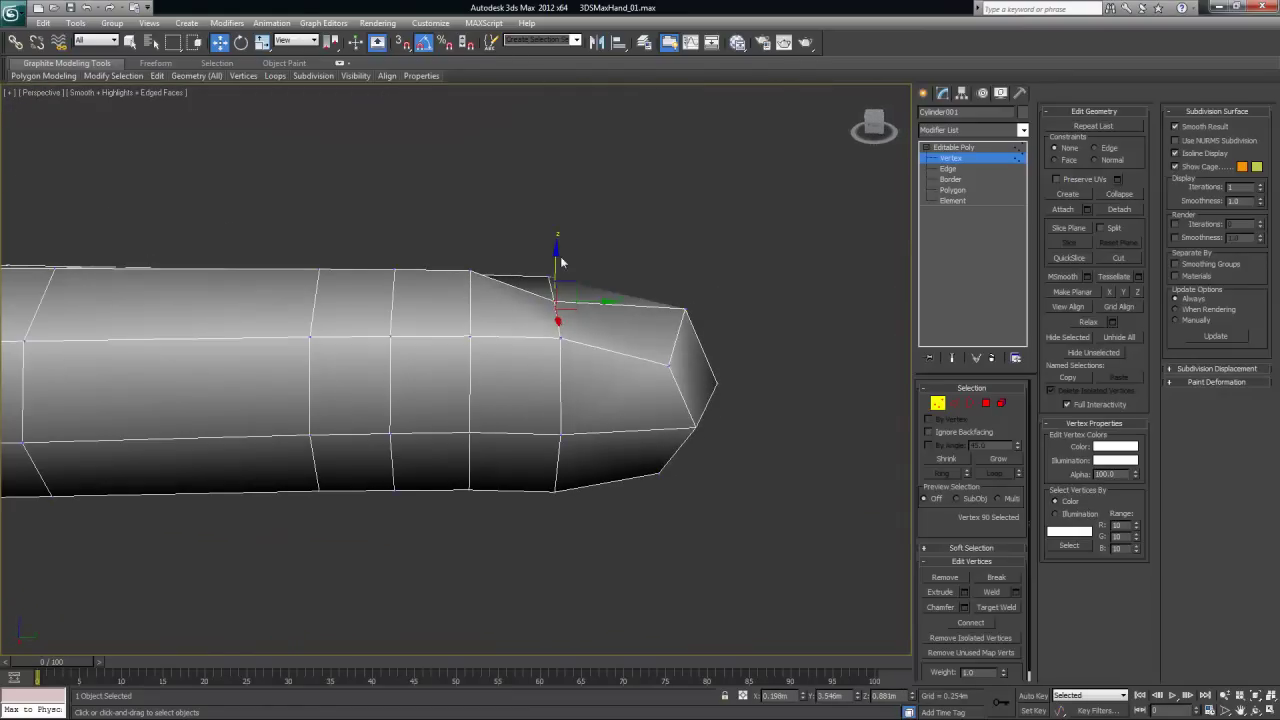
key("shift+z")
left_click_drag(556, 250, 559, 243)
middle_click_drag(650, 287, 630, 432, "alt")
Show the whole finger side-on in the maximized Left view
key("alt+w")
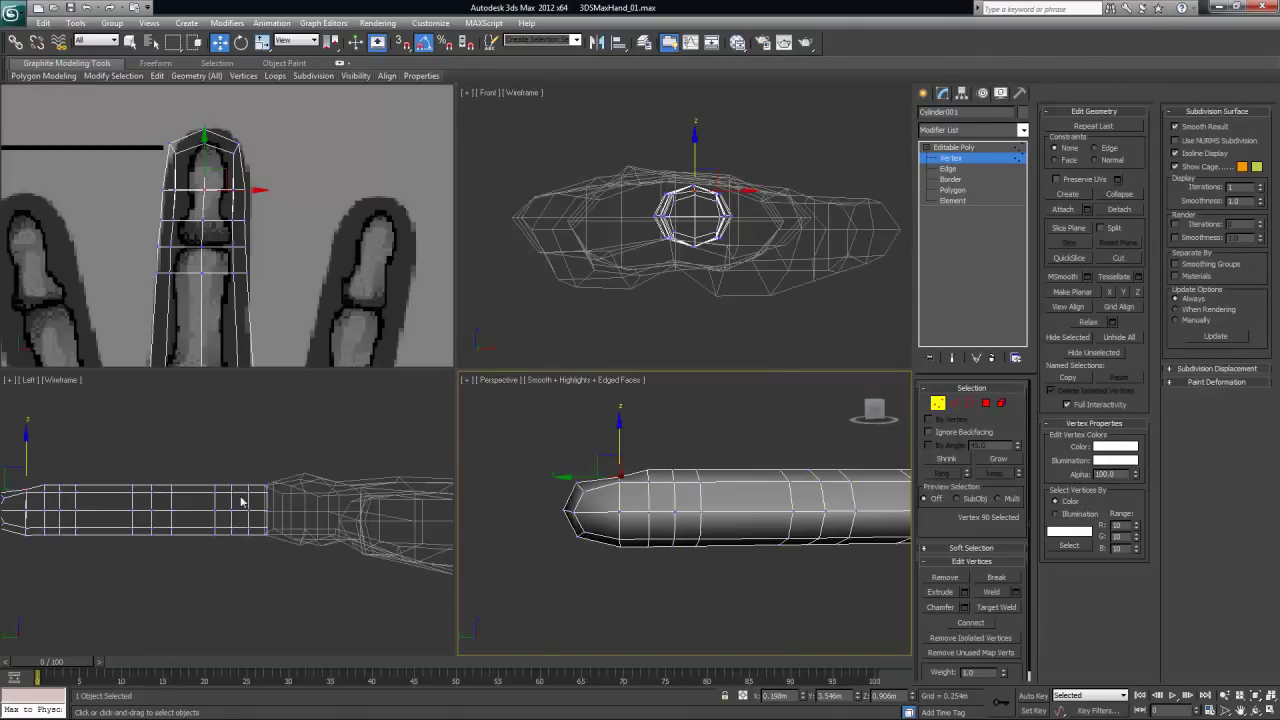
middle_click(247, 463)
key("alt+w")
middle_click_drag(569, 491, 482, 490)
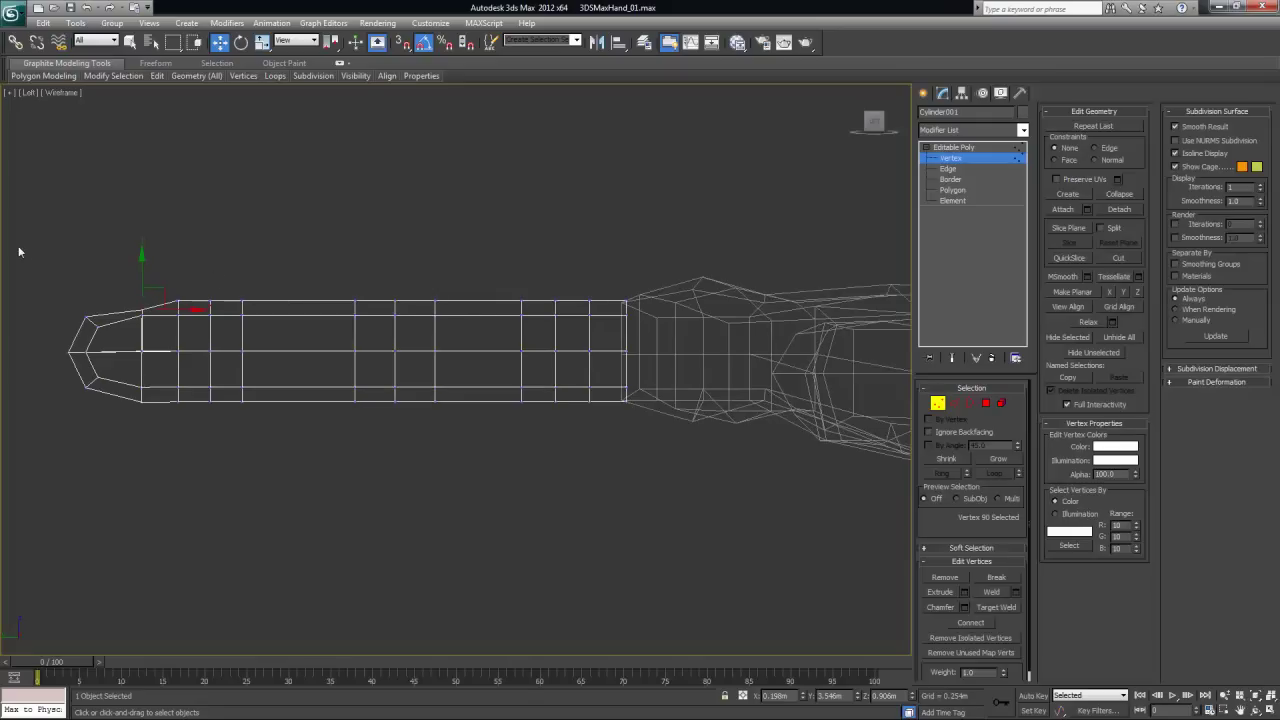
left_click_drag(36, 251, 461, 436)
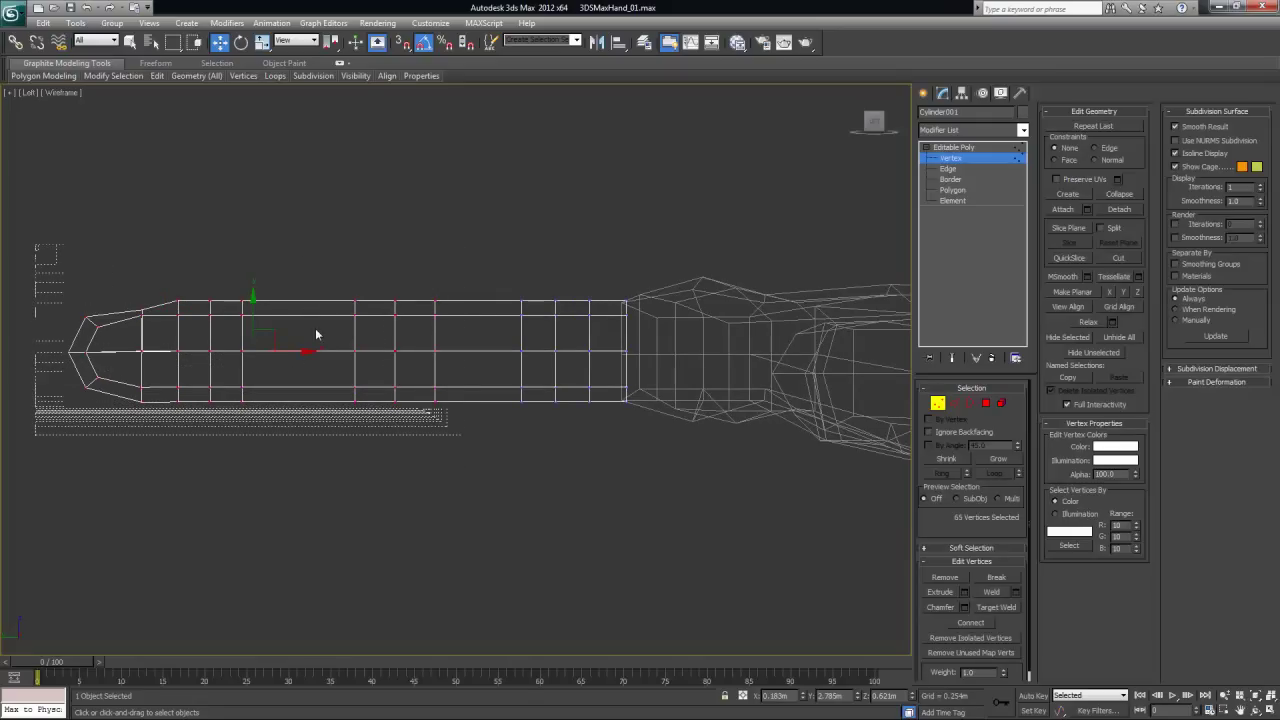
key("r")
left_click_drag(251, 286, 255, 300)
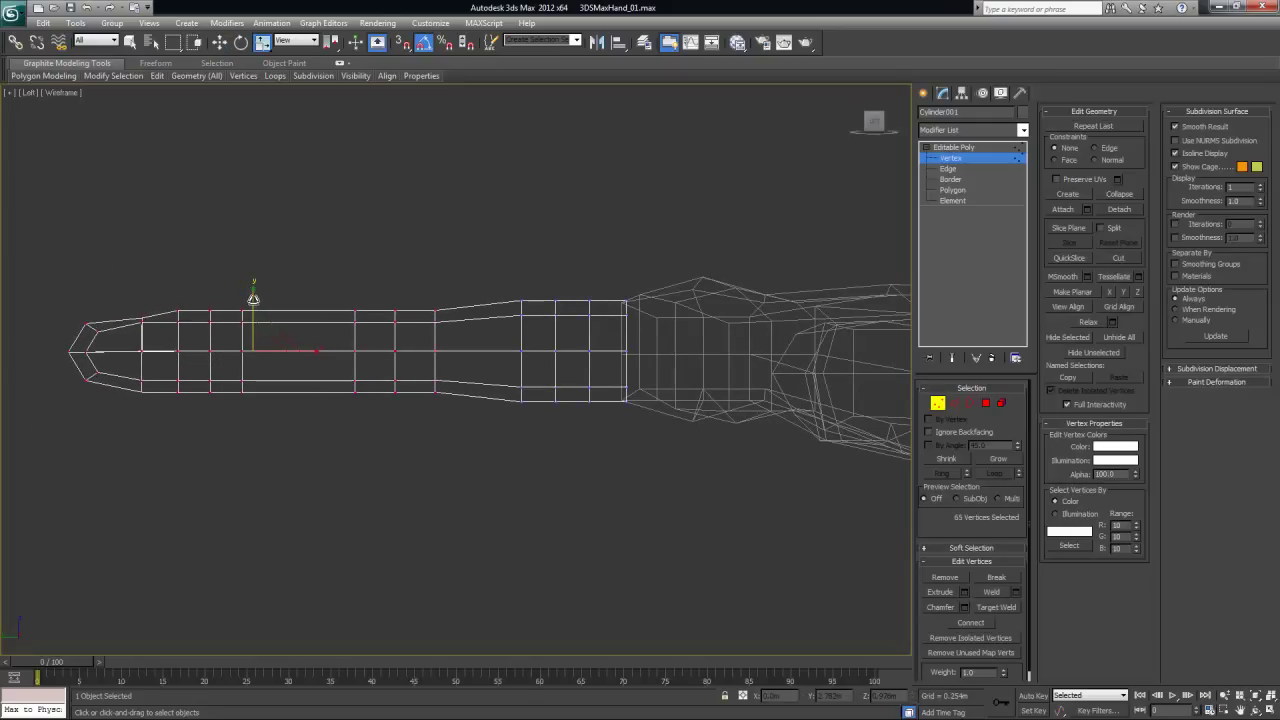
key("ctrl+z")
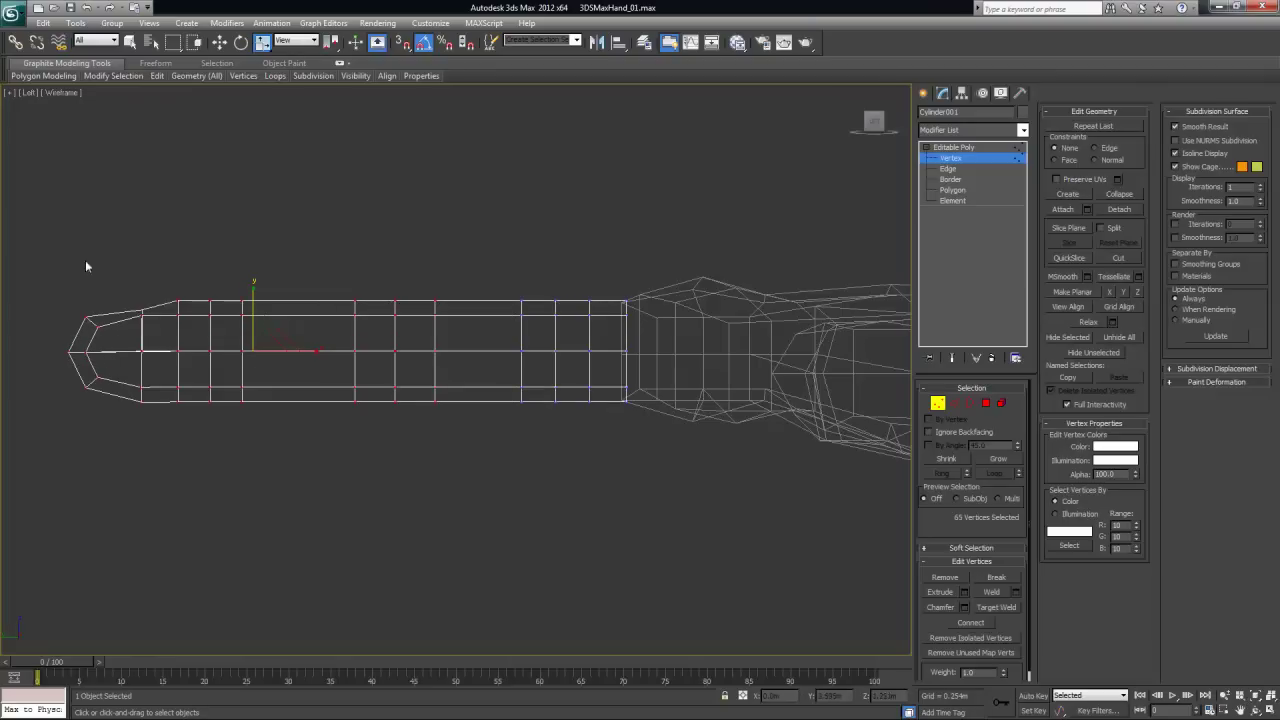
Thin the finger vertically from the fingertip through the middle joint and raise that section slightly
left_click_drag(16, 248, 449, 440)
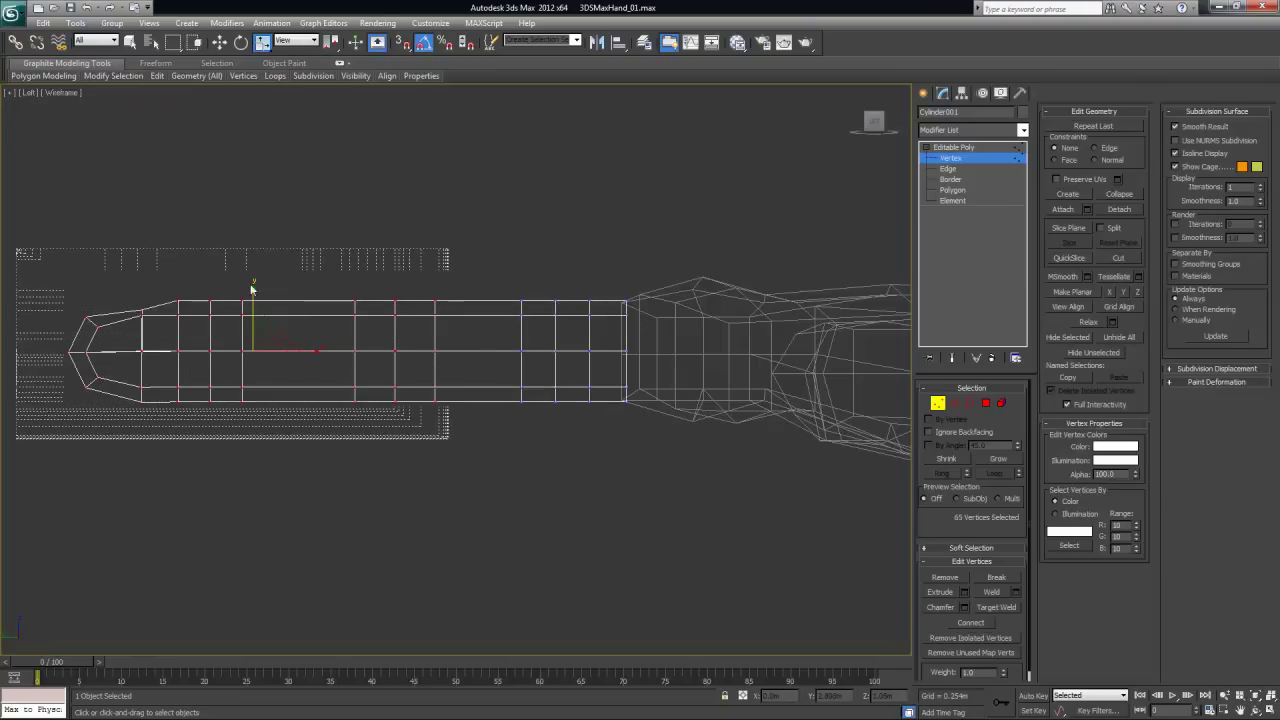
left_click_drag(254, 290, 254, 292)
key("w")
Lower the fingertip and top joint rings slightly and scale them thinner vertically
left_click_drag(38, 258, 291, 430)
left_click_drag(173, 292, 172, 297)
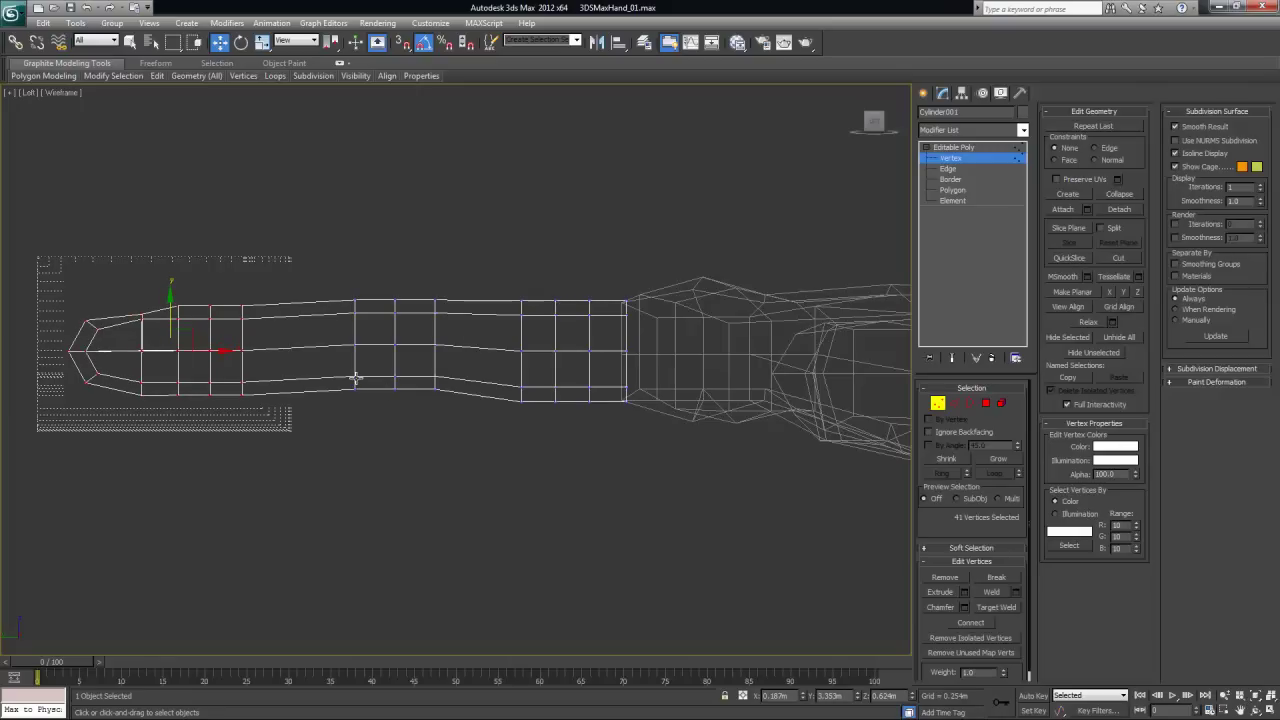
key("r")
left_click_drag(171, 289, 170, 289)
left_click(41, 277)
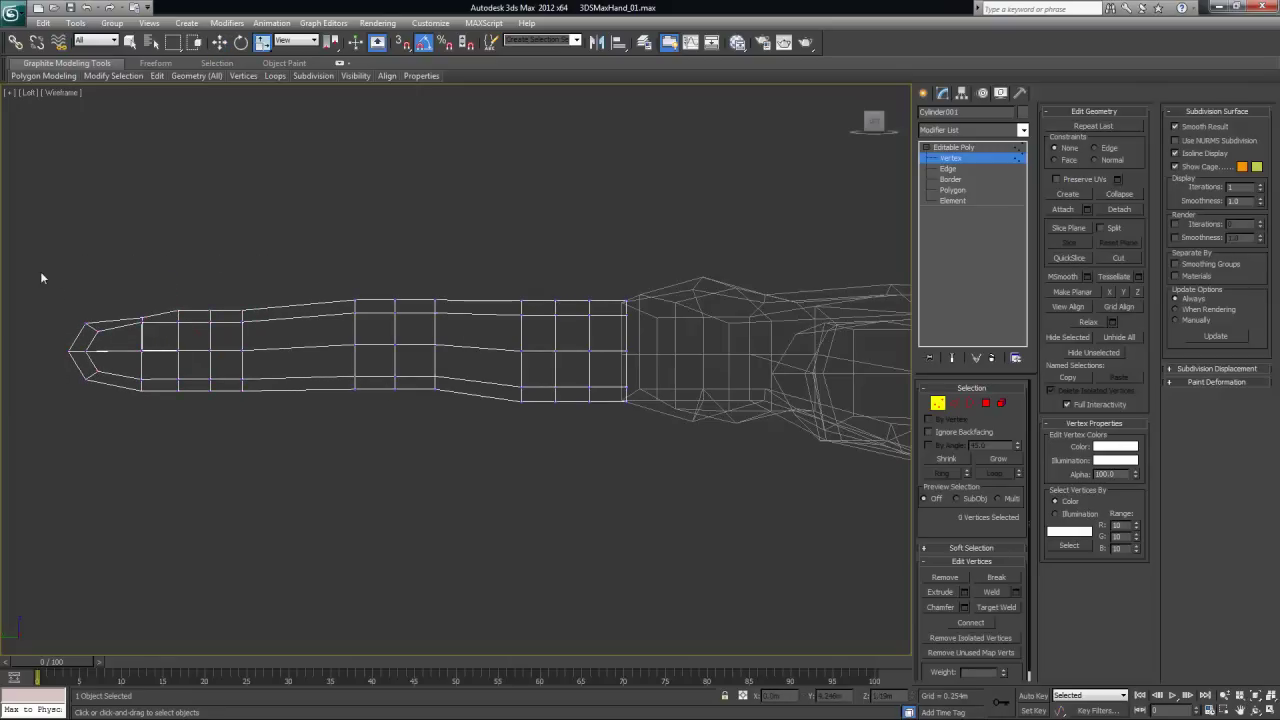
Scale the lower vertices of the top joint's three rings to about 38% lengthwise, and raise its upper middle vertices into a knuckle
left_click_drag(166, 337, 280, 440)
left_click_drag(271, 369, 190, 359)
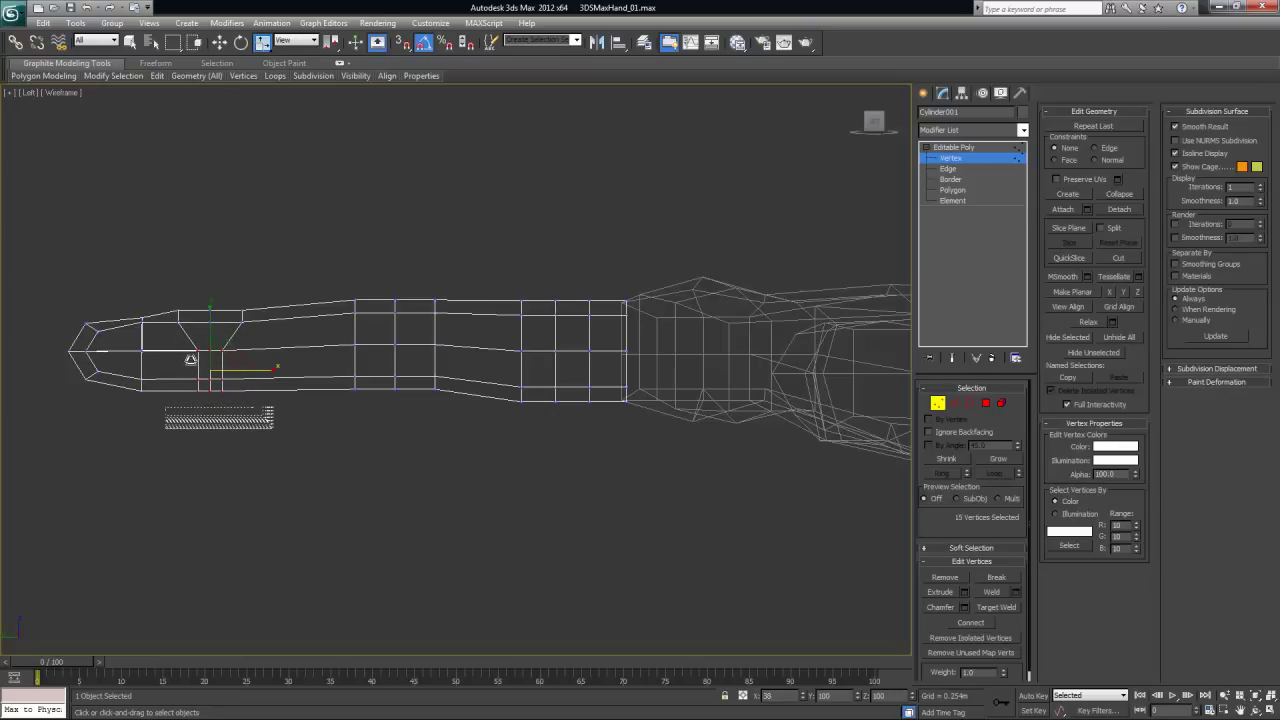
left_click(276, 328)
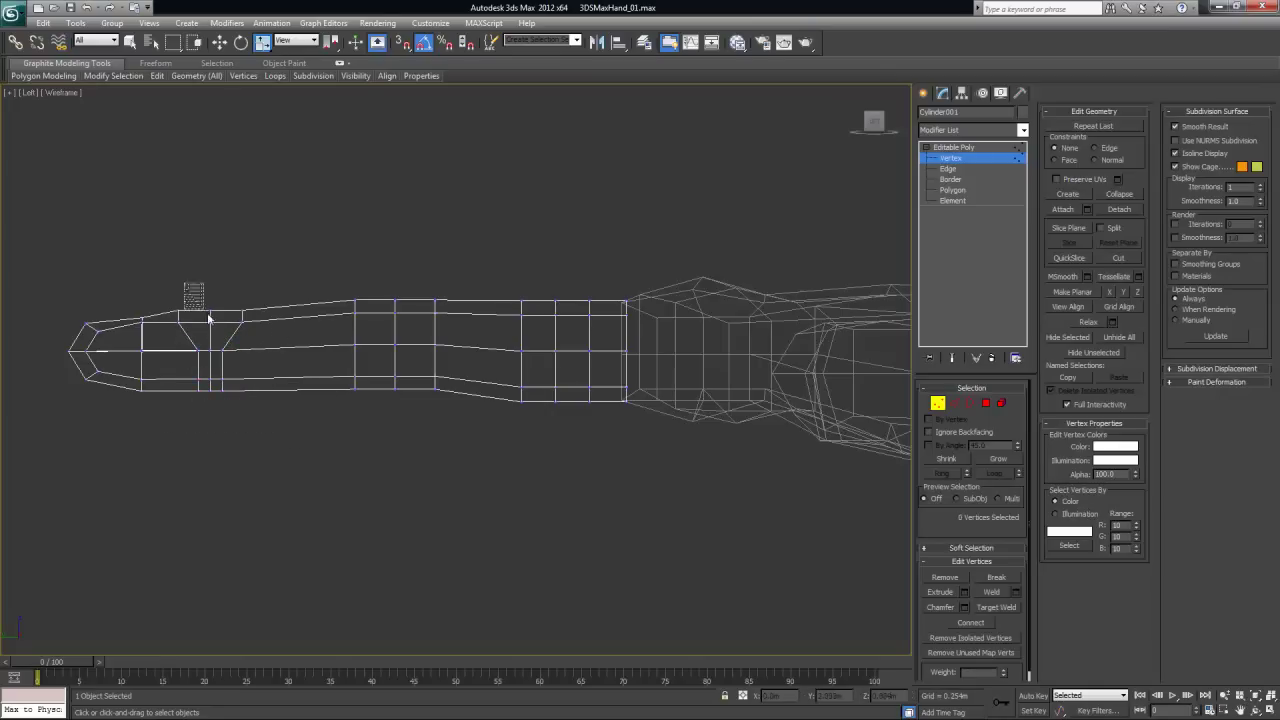
left_click_drag(217, 333, 217, 333)
key("w")
left_click_drag(213, 262, 213, 256)
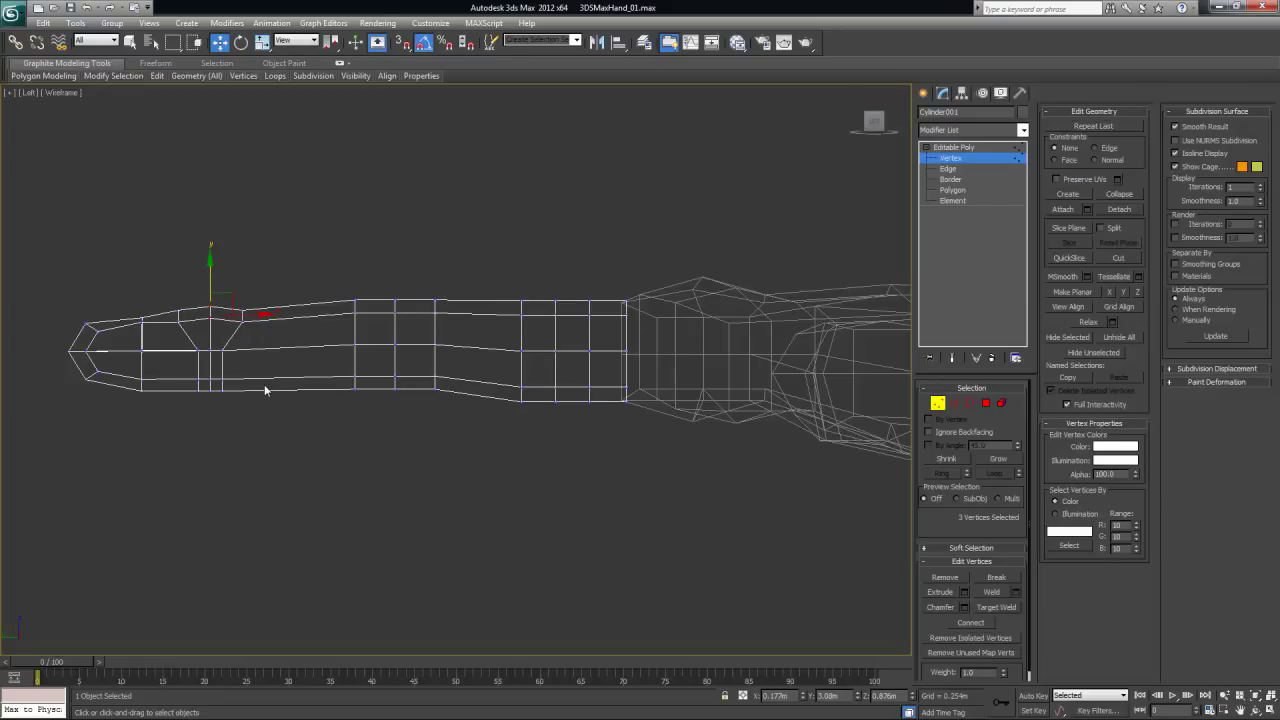
Draw the lower vertices of the middle joint's three rings together lengthwise, and raise its upper middle vertices into a knuckle
left_click_drag(324, 328, 458, 408)
key("r")
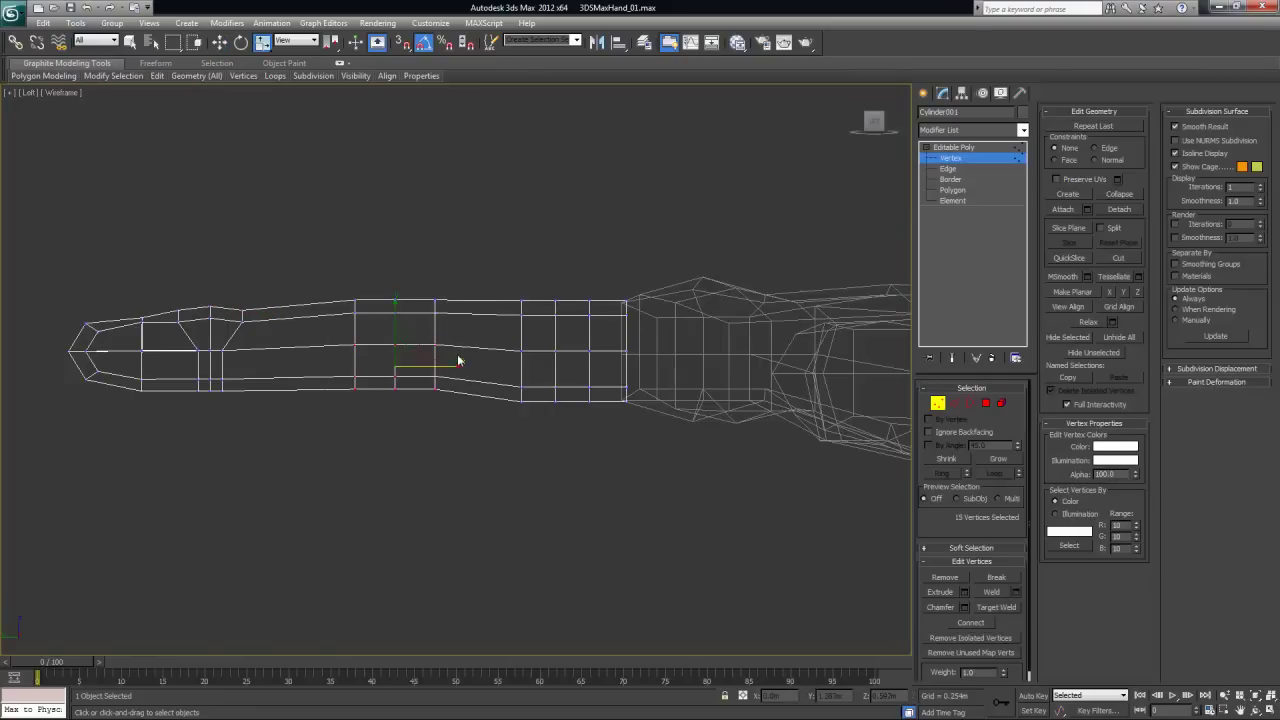
left_click_drag(460, 363, 366, 363)
left_click(409, 322)
left_click_drag(383, 270, 401, 320)
key("w")
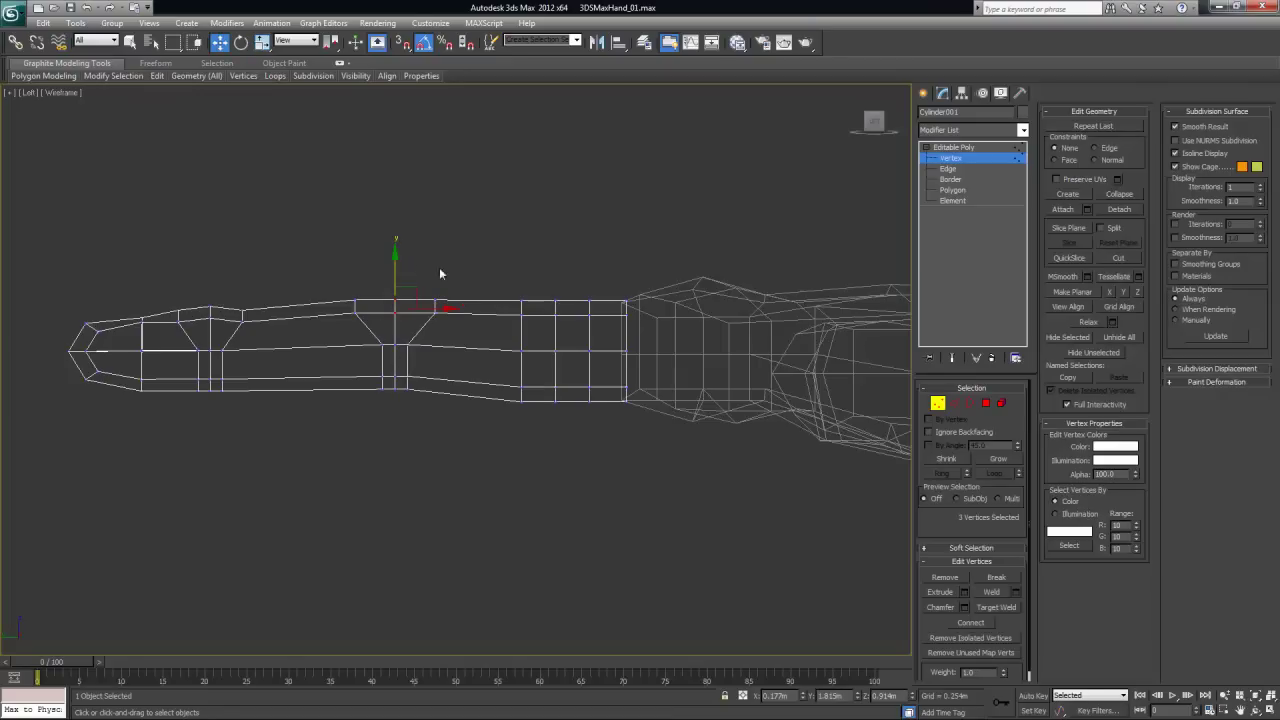
left_click_drag(397, 256, 396, 244)
Raise the underside vertices of the base joint's outermost ring, and slightly raise the top vertices of the two rings behind it
left_click_drag(487, 370, 540, 428)
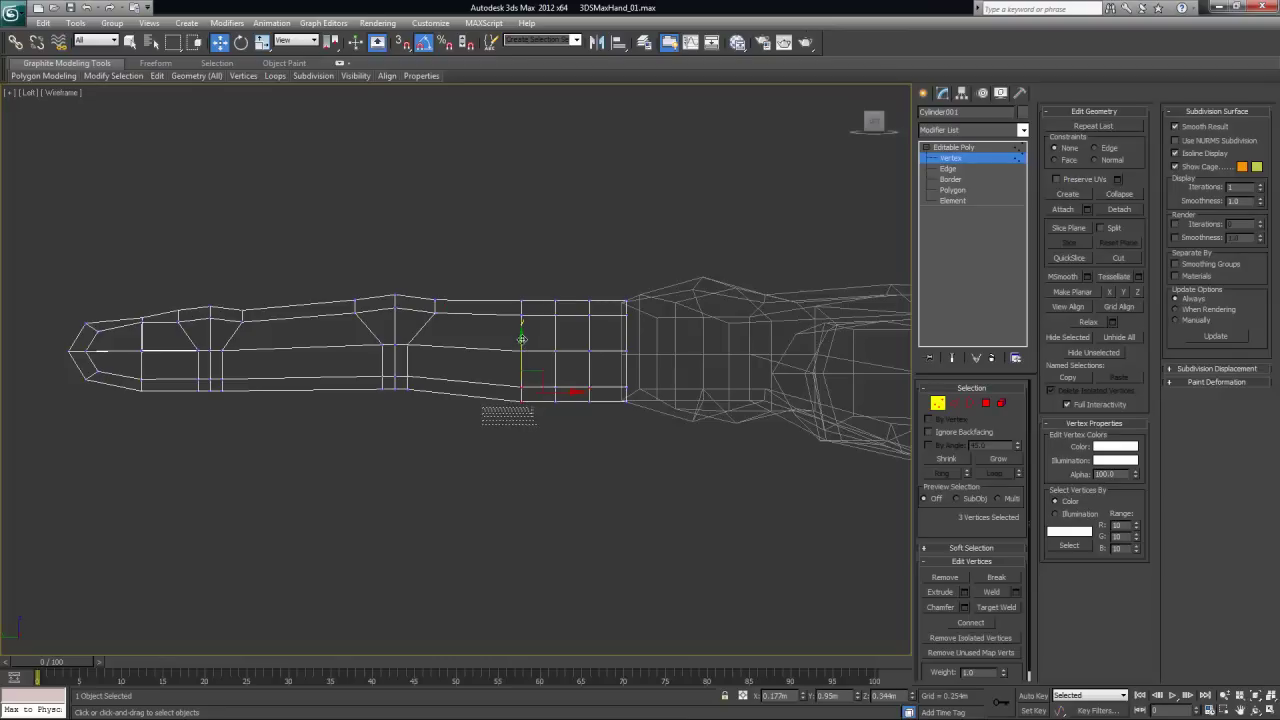
left_click_drag(528, 384, 555, 339)
key("ctrl+z")
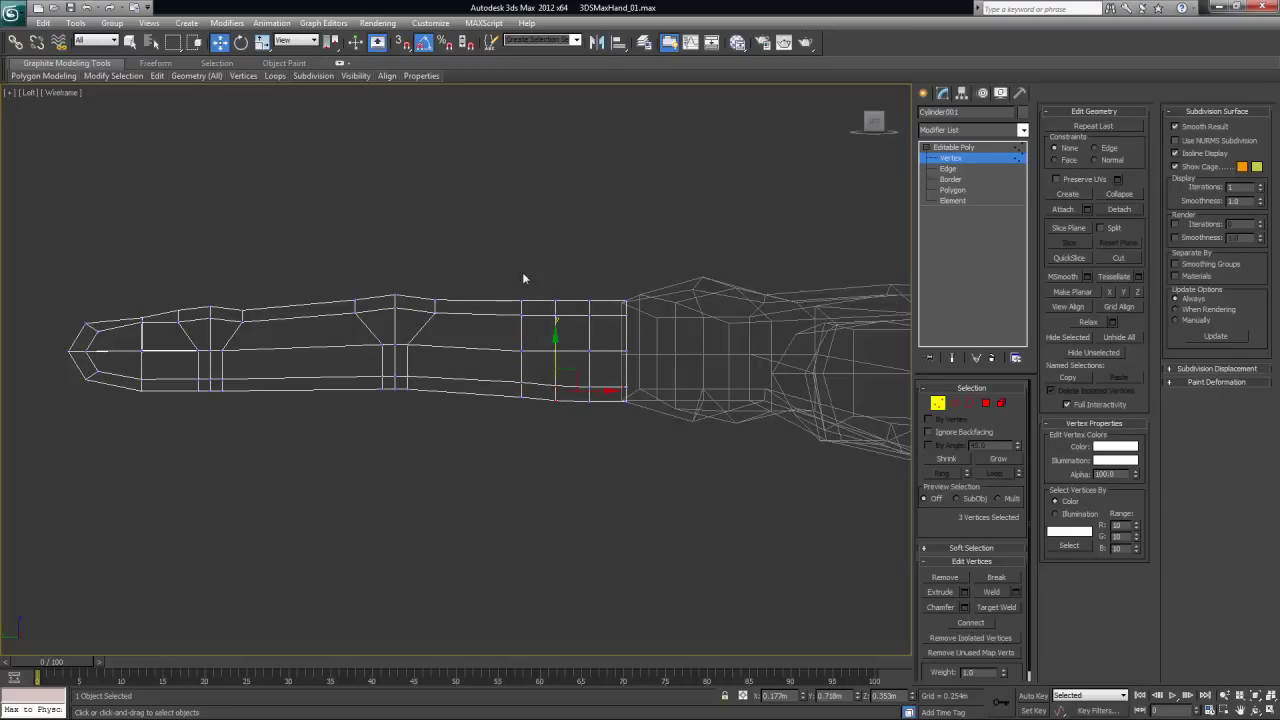
left_click_drag(534, 279, 616, 314)
left_click(541, 267)
left_click_drag(537, 276, 598, 313)
left_click_drag(573, 253, 573, 250)
left_click(543, 243)
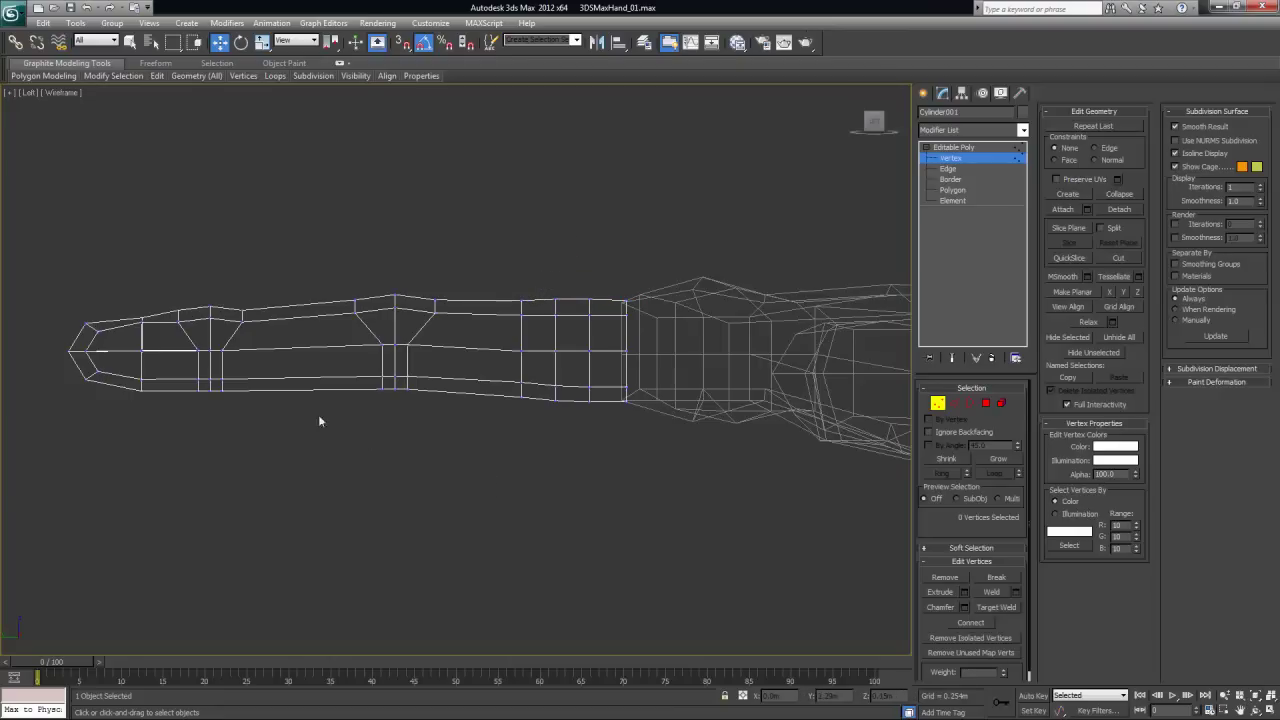
Taper the fingertip by raising its underside vertices and lowering its upper vertices slightly
left_click_drag(52, 358, 163, 409)
left_click_drag(118, 324, 163, 341)
left_click_drag(118, 271, 118, 275)
left_click(257, 283)
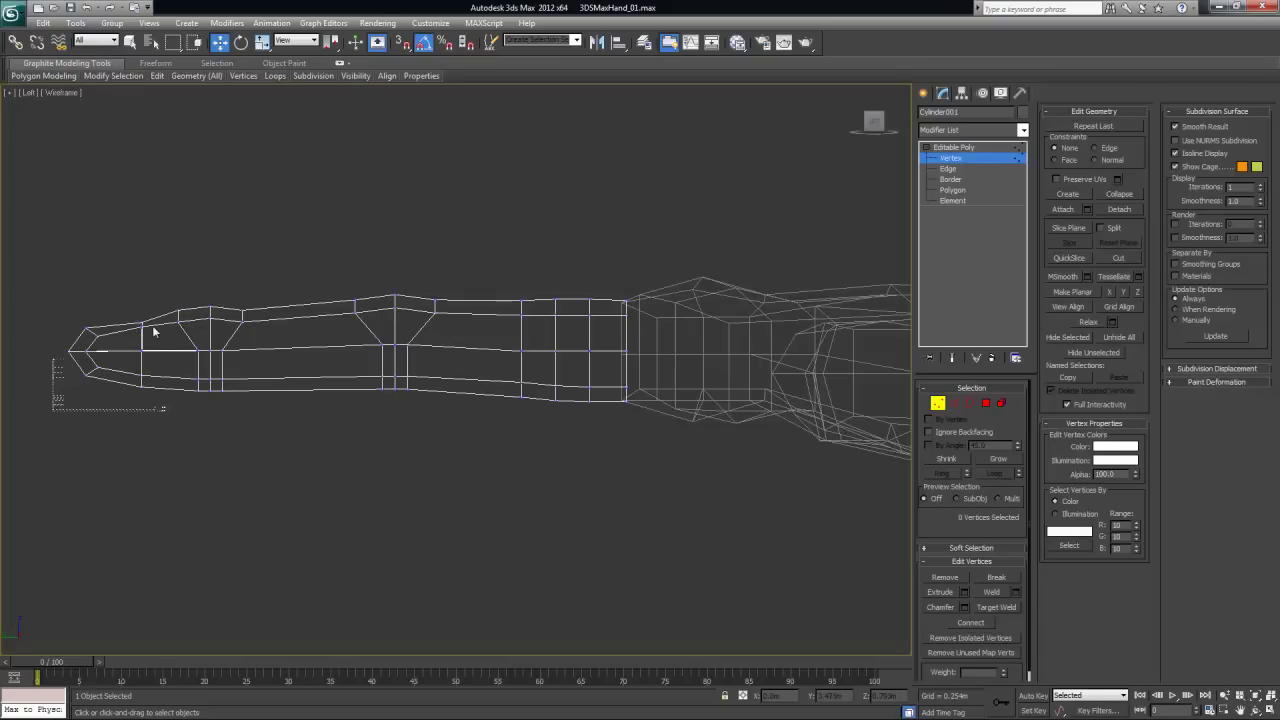
Connect the ring of edges between the middle joint and the base joint with two new edge loops
middle_click_drag(594, 426, 532, 404)
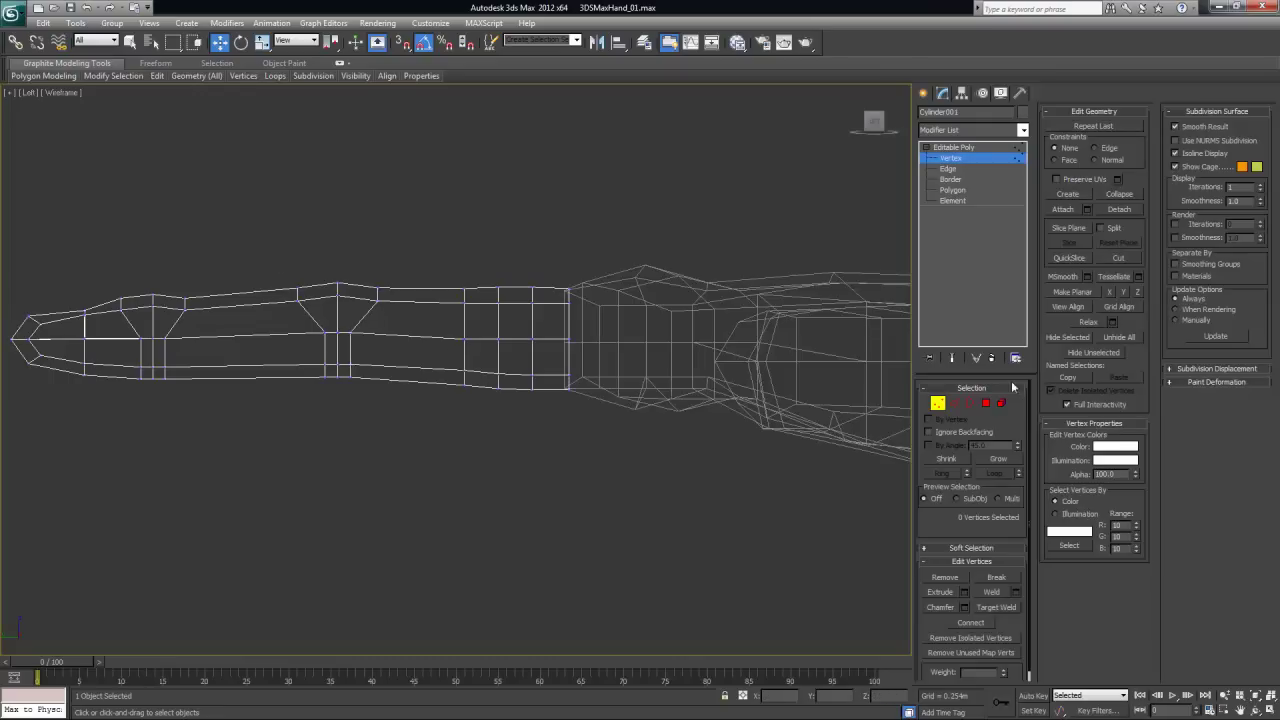
left_click(953, 402)
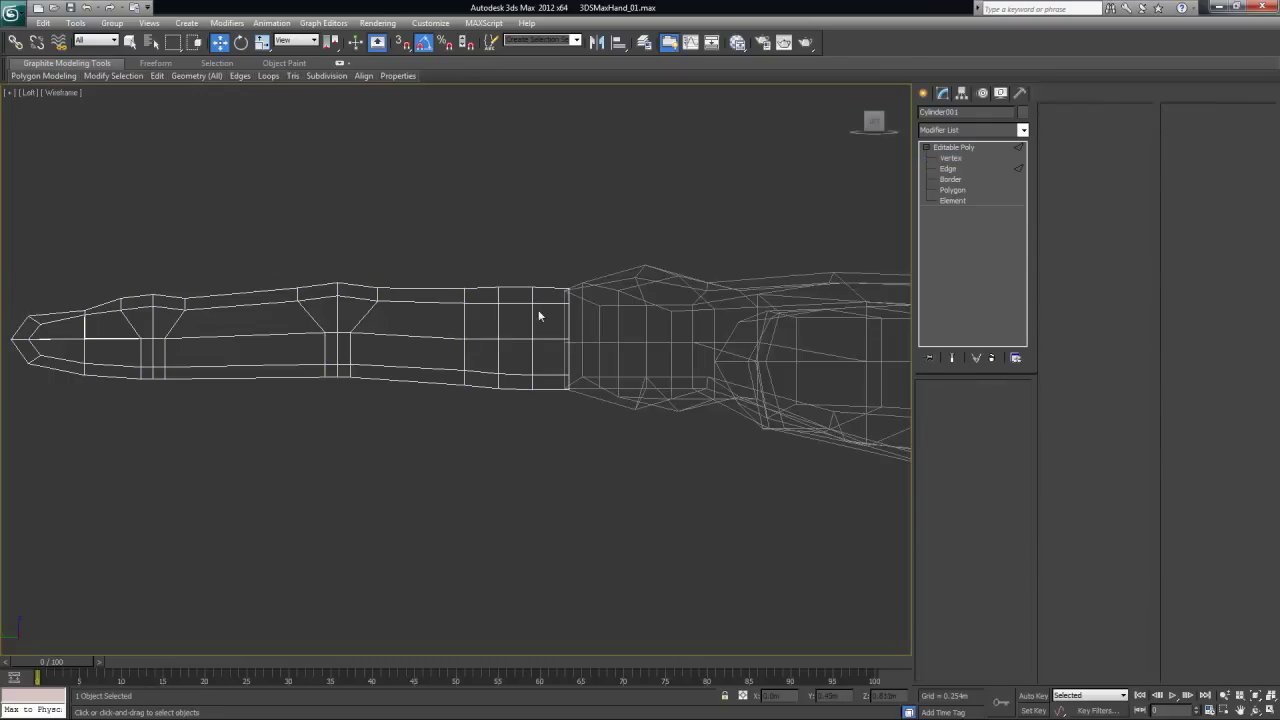
left_click(429, 298)
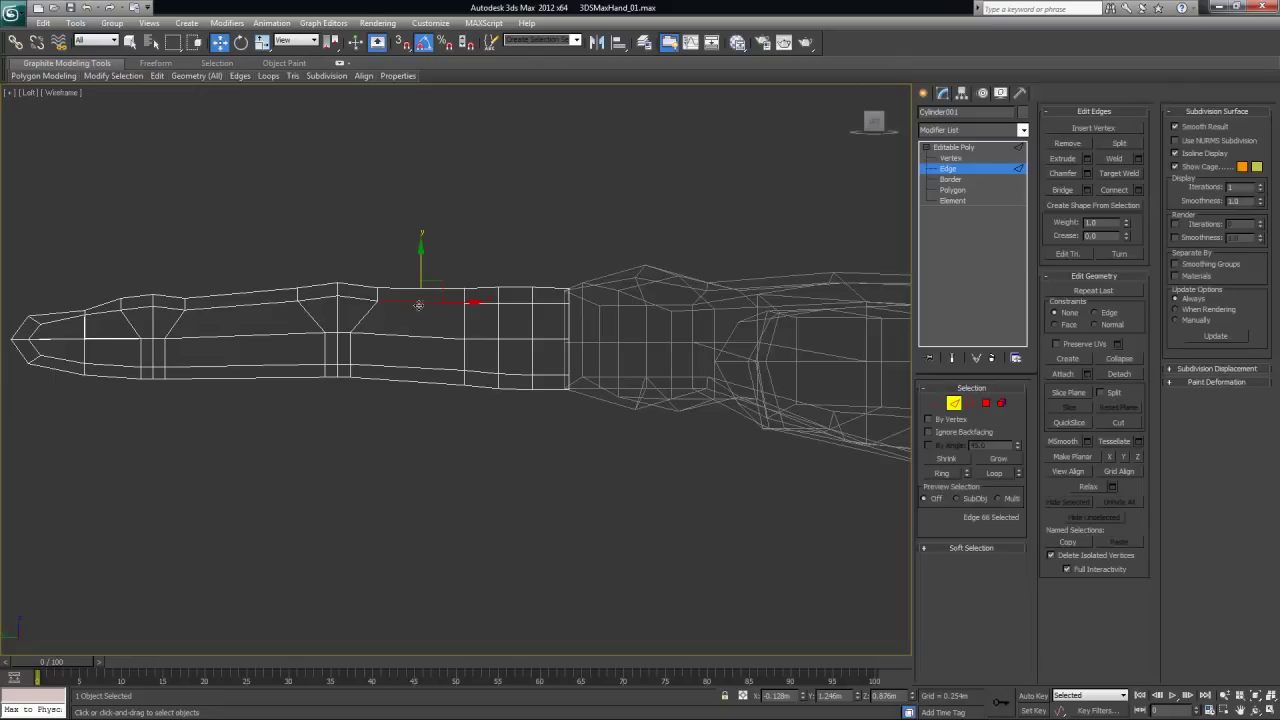
left_click(946, 474)
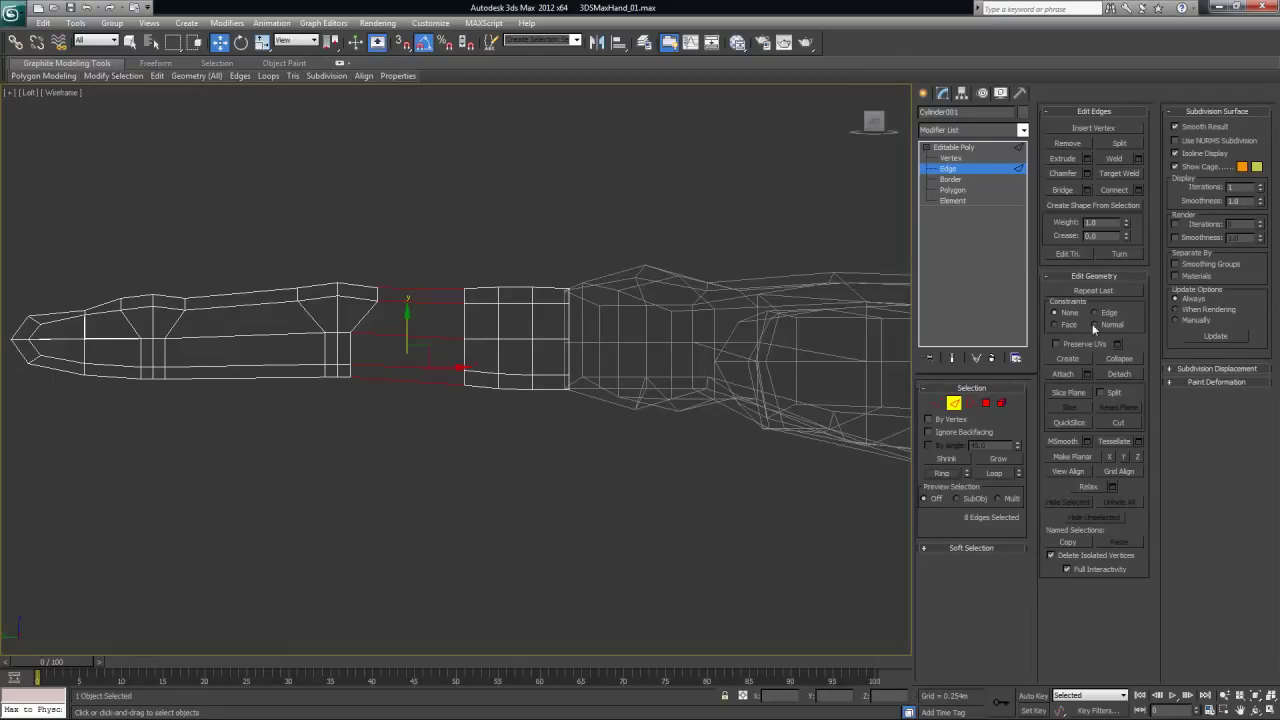
left_click(1137, 189)
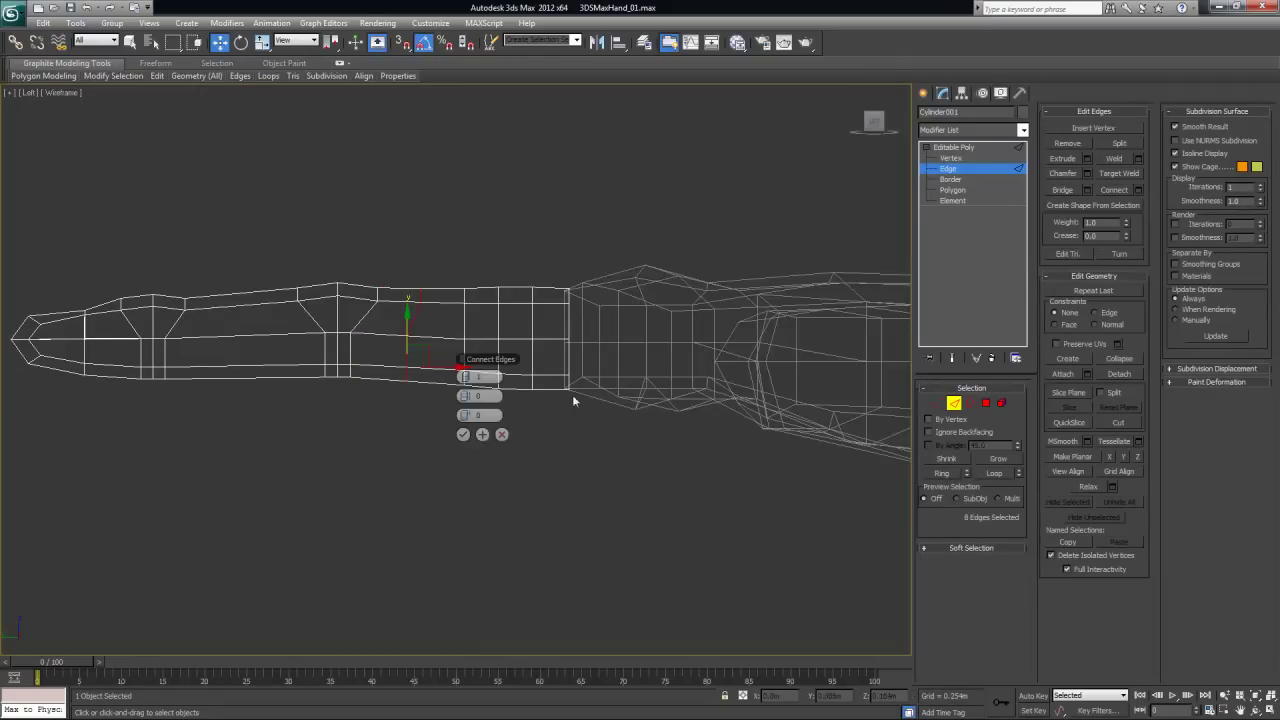
left_click(463, 434)
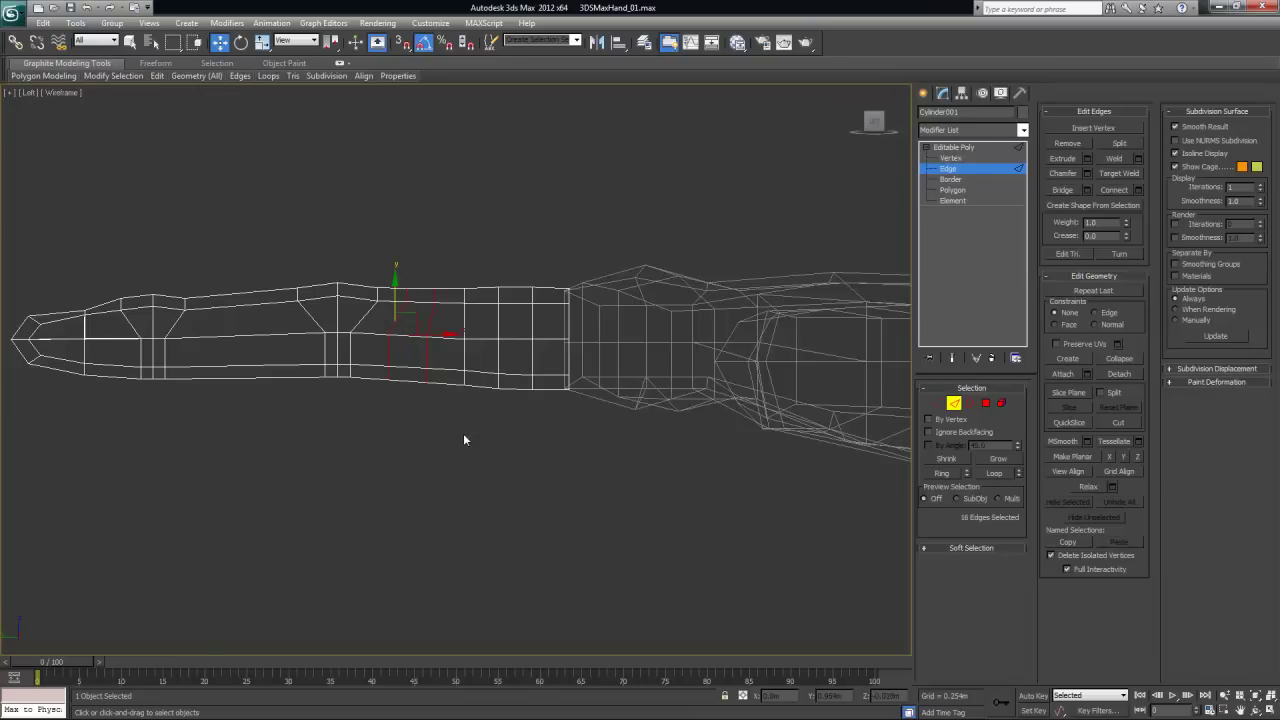
Move the lower vertices of the first new ring down and toward the middle joint, and lower those of the second new ring
left_click(938, 403)
left_click_drag(375, 275, 400, 398)
left_click_drag(388, 303, 388, 308)
left_click_drag(445, 362, 437, 362)
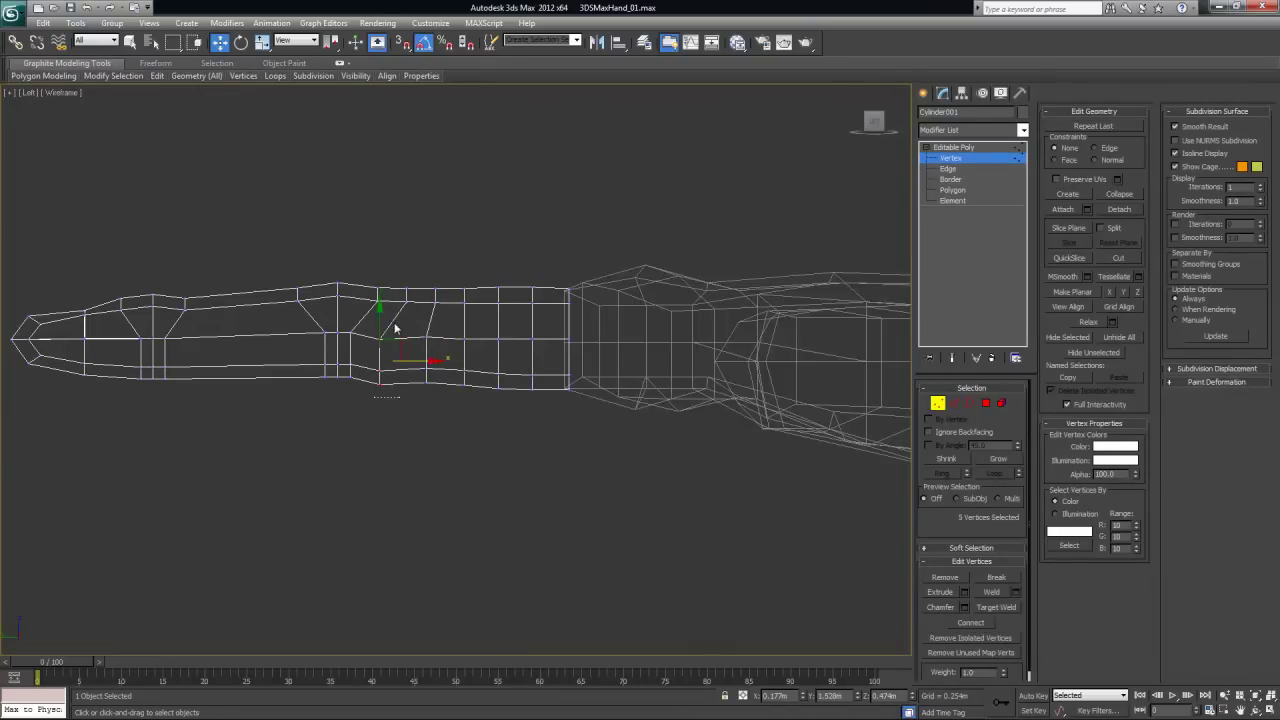
left_click_drag(380, 314, 428, 314)
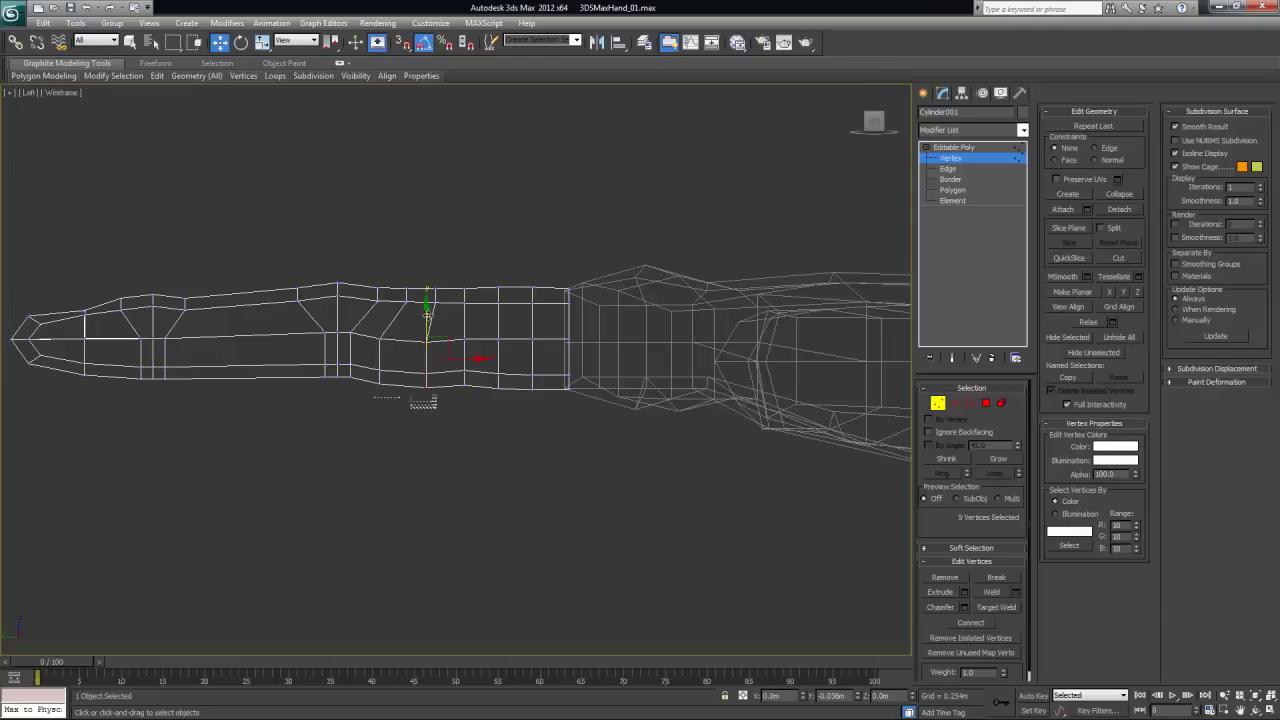
left_click_drag(427, 314, 427, 314)
Adjust the heights of the underside vertices on the three base joint rings to round the finger's lower contour
left_click_drag(466, 400, 457, 362)
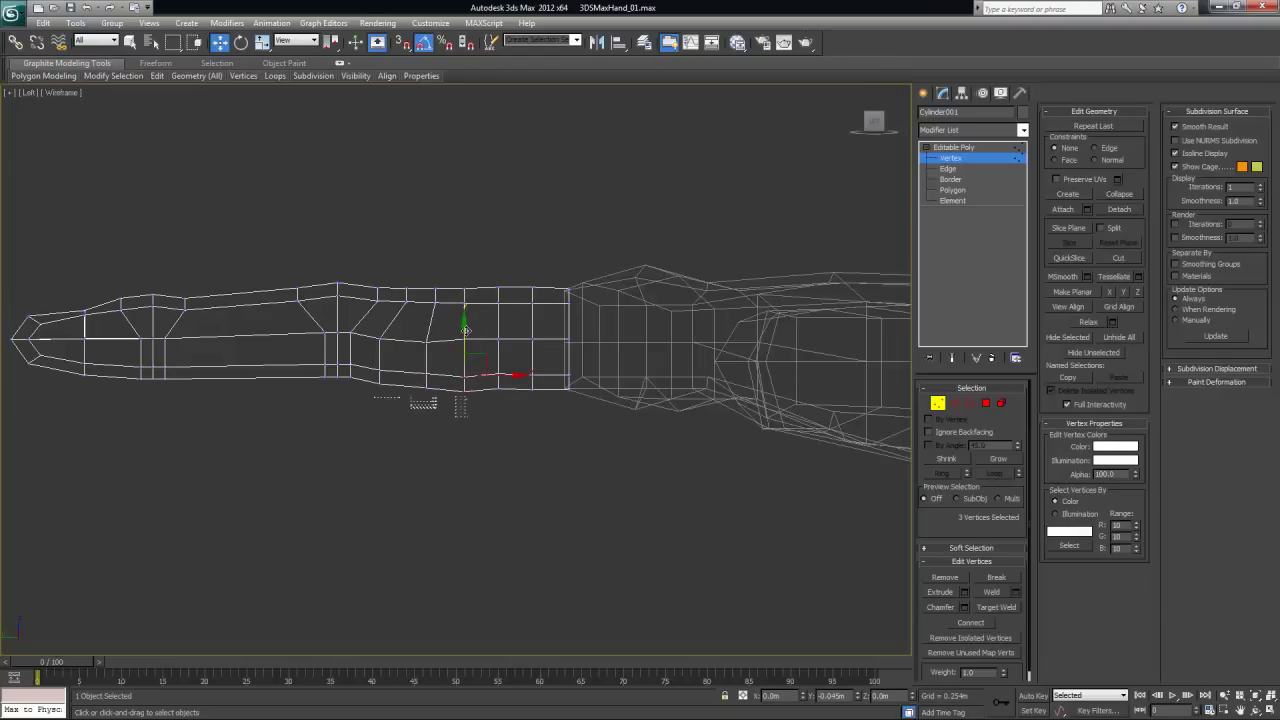
left_click_drag(512, 414, 490, 352)
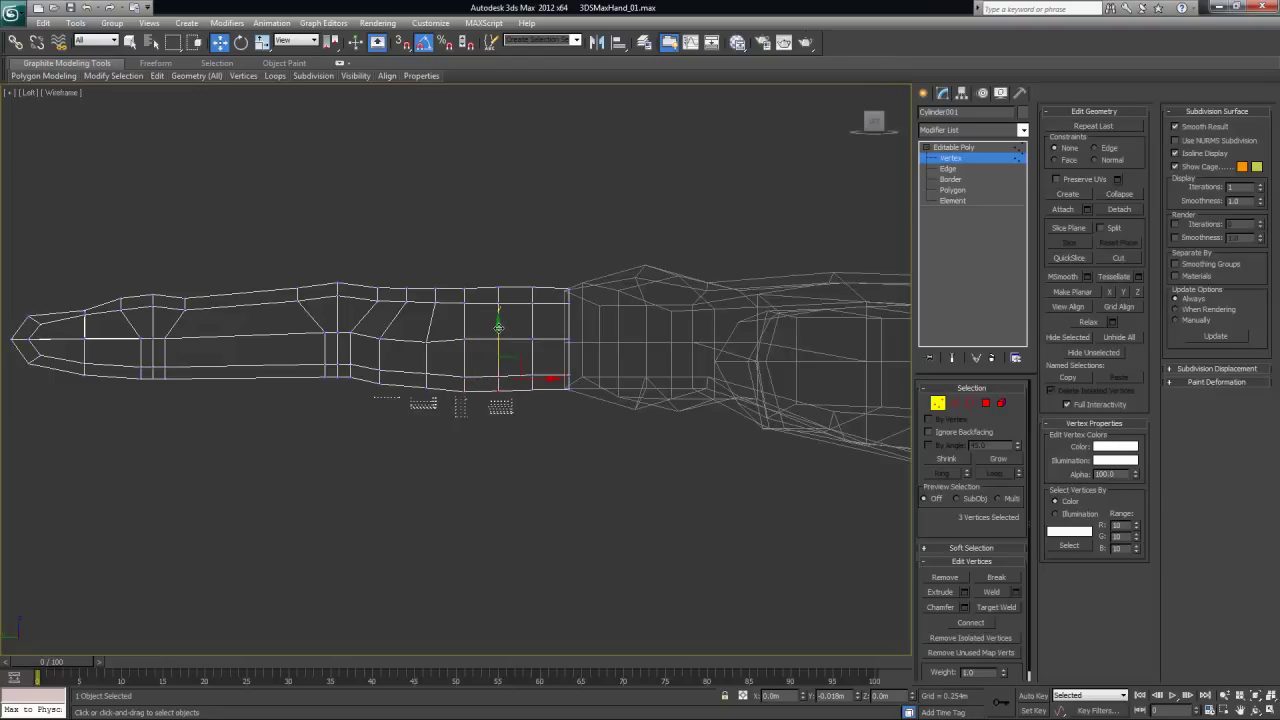
left_click_drag(550, 414, 522, 350)
left_click(303, 337)
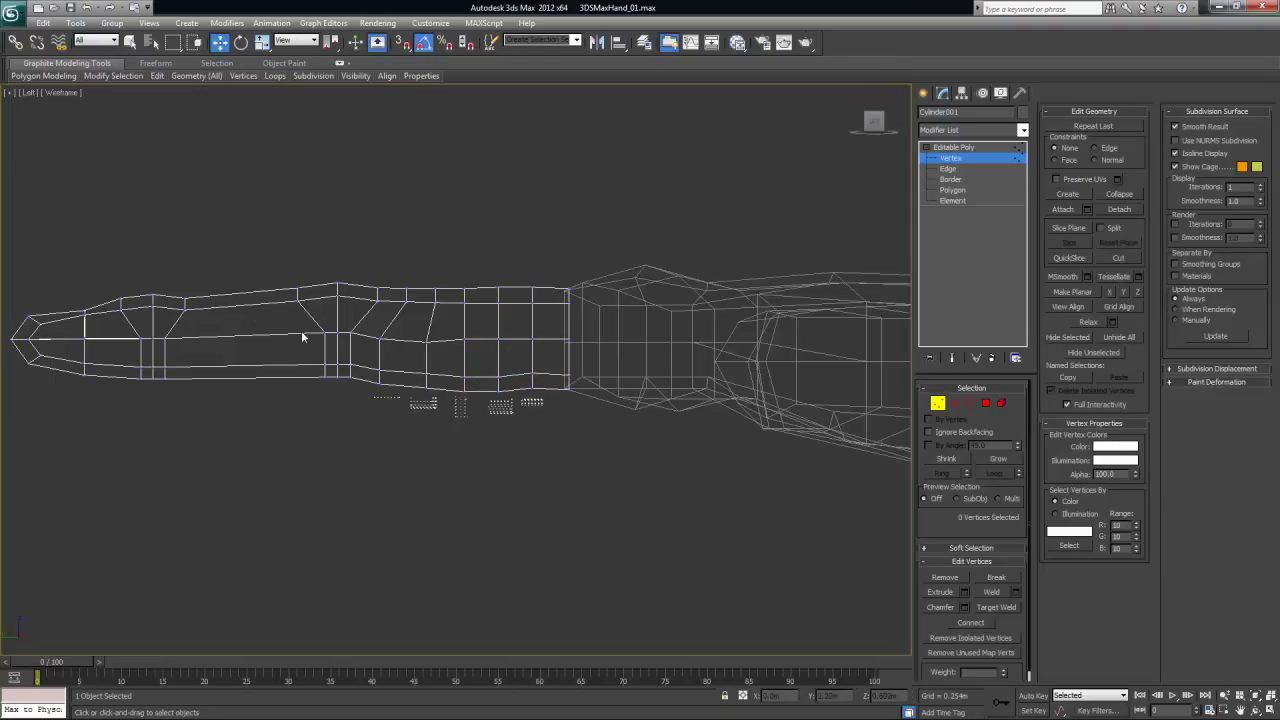
Shift the underside vertices of the second new ring toward the fingertip and lower them slightly
key("2")
left_click(250, 303)
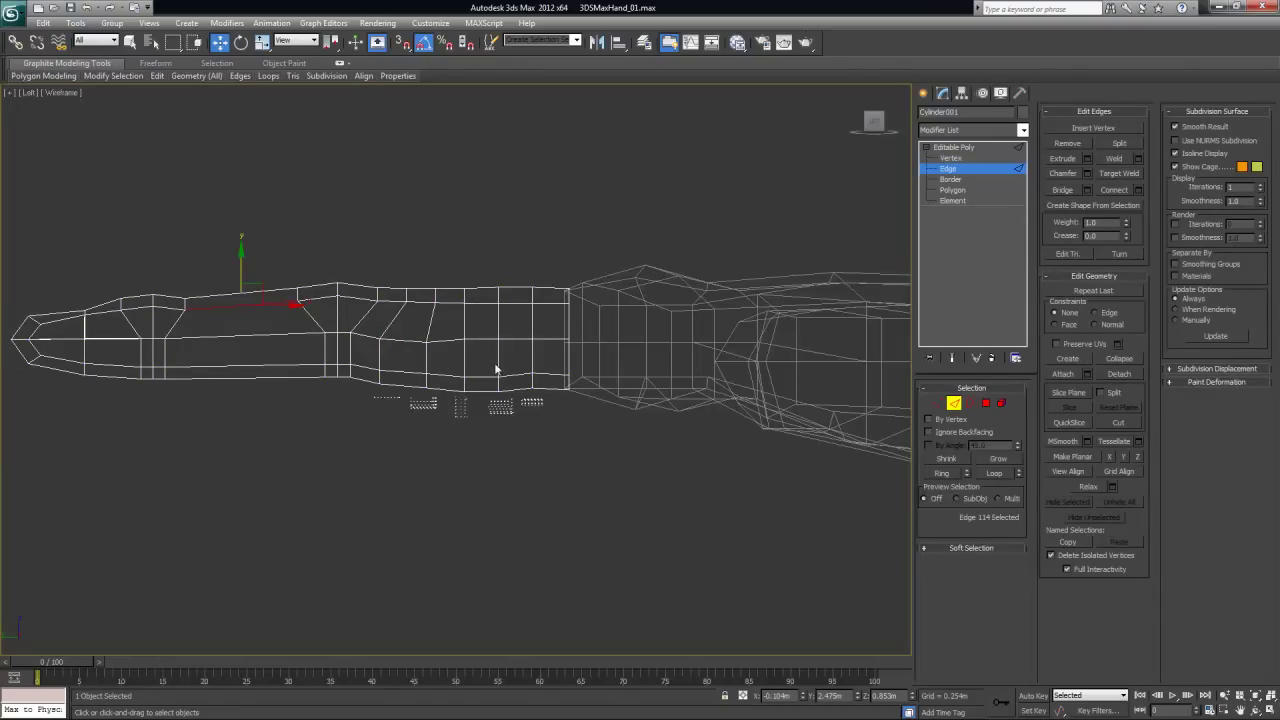
left_click(937, 402)
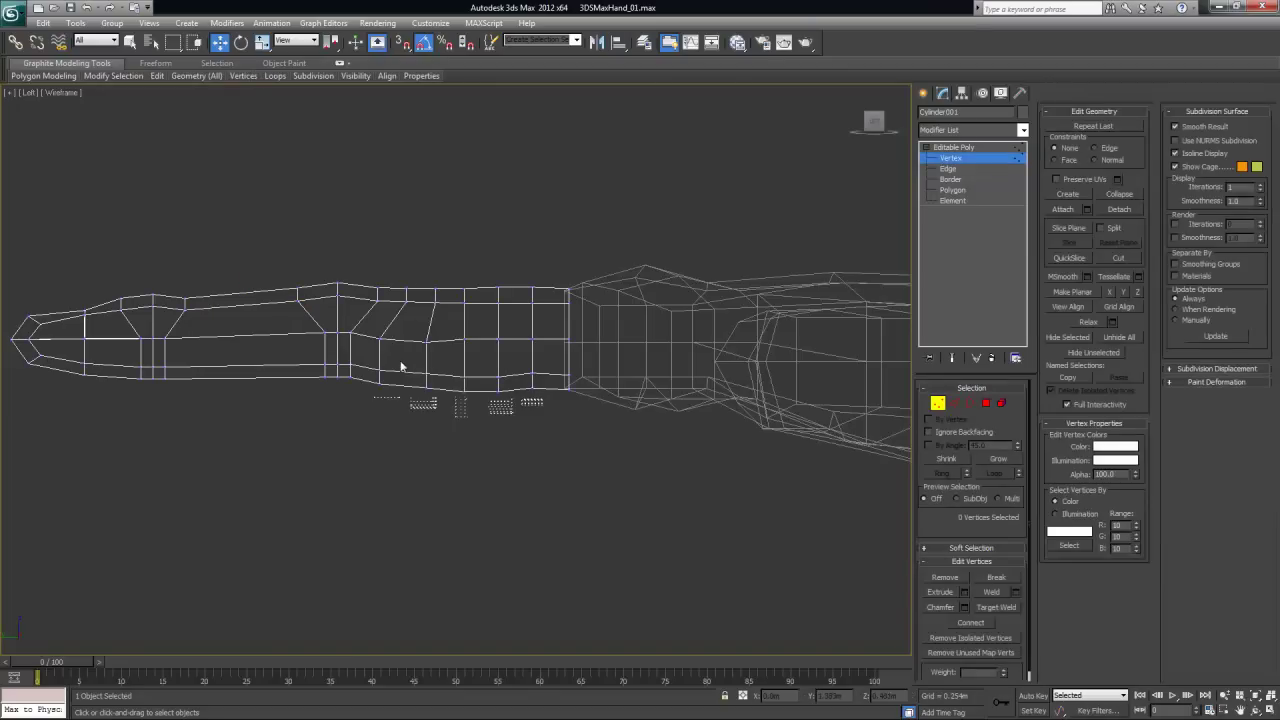
left_click_drag(403, 355, 460, 382)
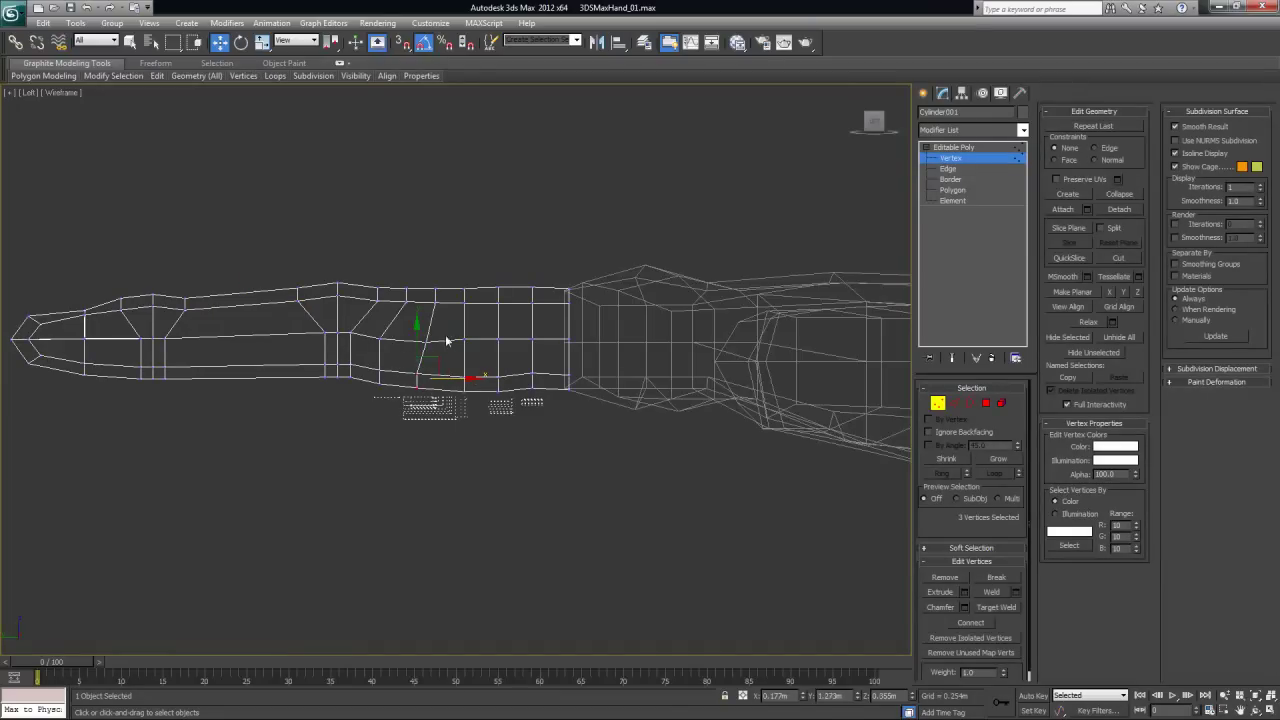
left_click_drag(417, 324, 417, 326)
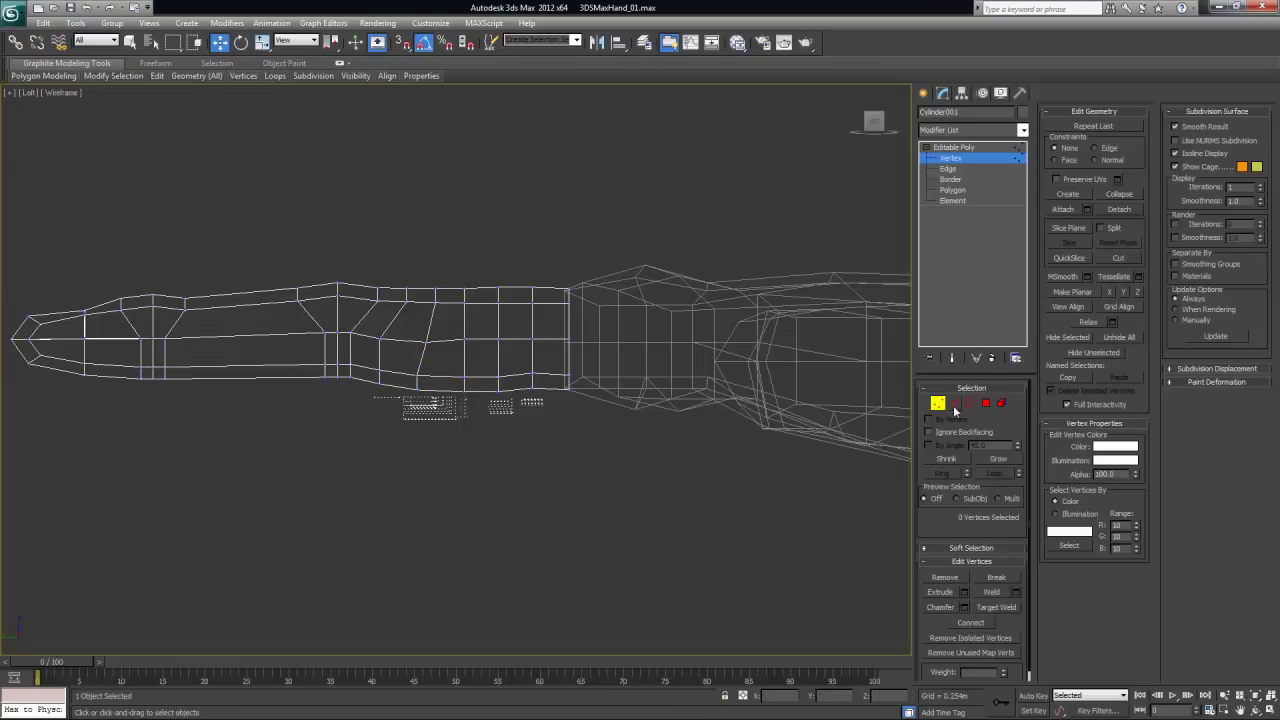
Connect the ring of edges between the top joint and the middle joint with two segments
key("2")
left_click(939, 474)
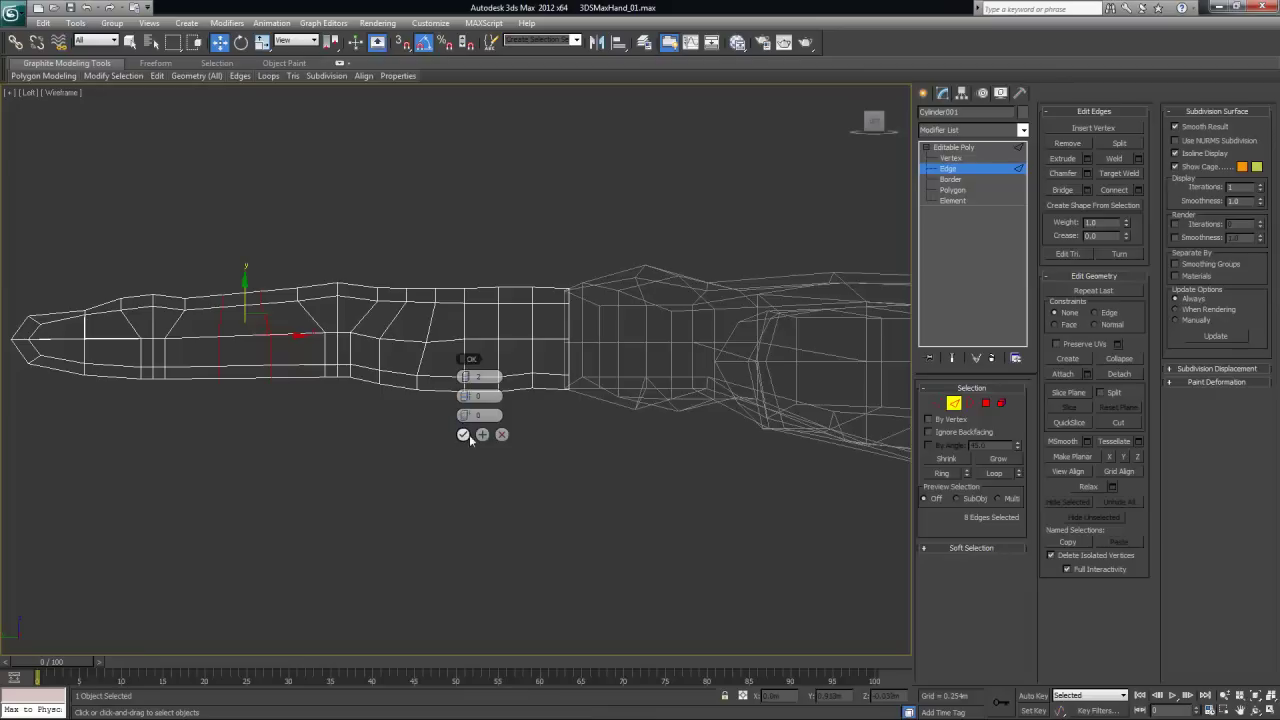
left_click(463, 434)
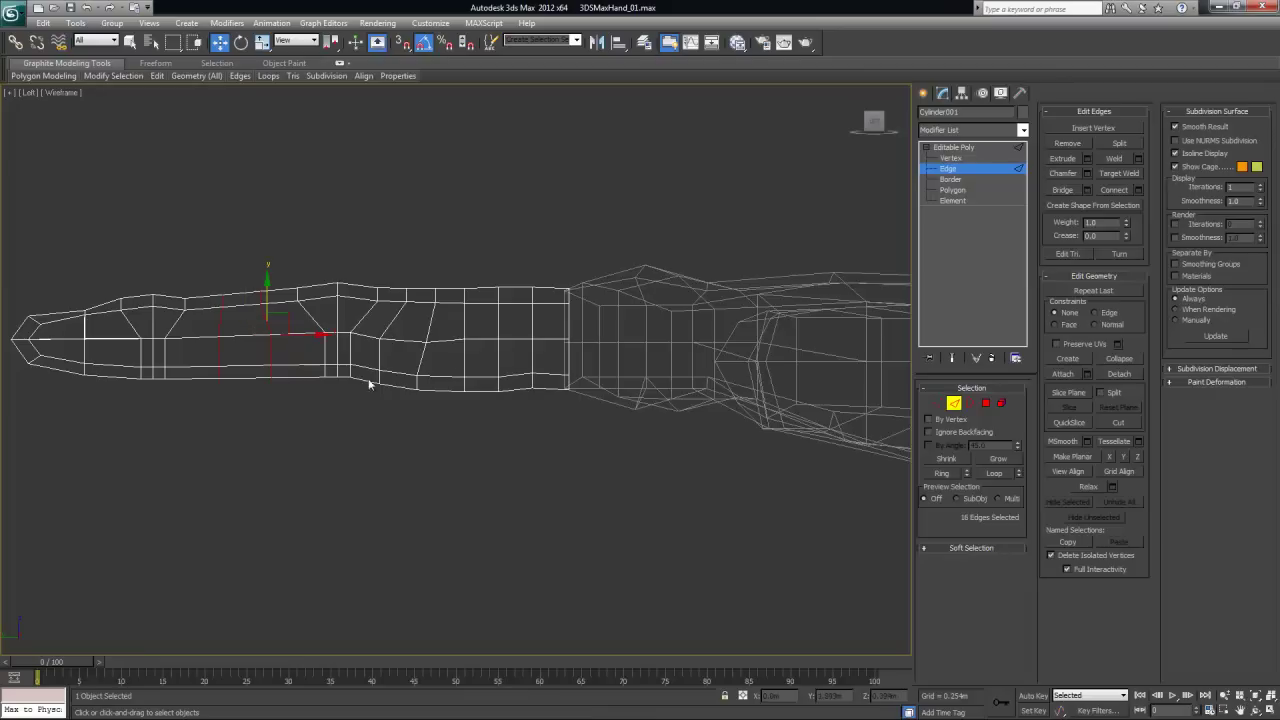
Select the vertices of the two new rings between the top and middle joints and scale them apart along the finger's length
left_click(938, 402)
left_click_drag(198, 290, 278, 396)
key("r")
left_click_drag(307, 334, 330, 336)
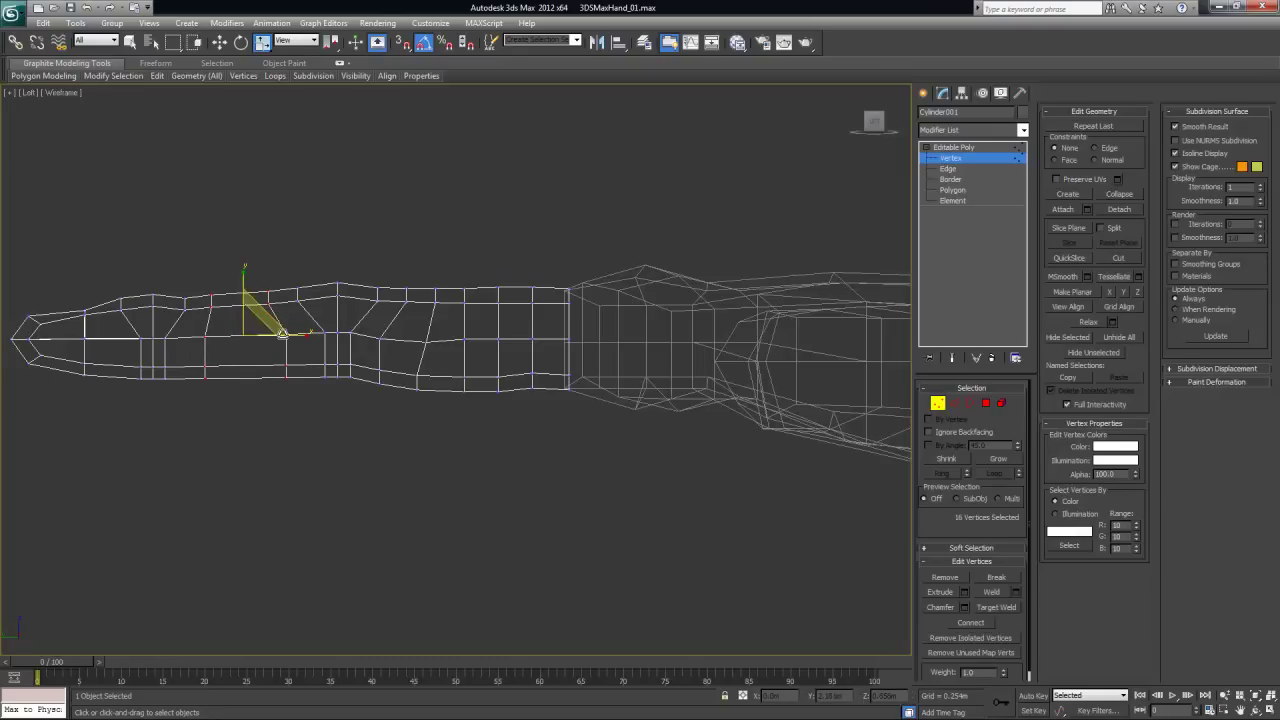
Lower the lower vertices of both new rings to pad the underside, and nudge the second ring's slightly toward the middle joint
left_click_drag(193, 325, 230, 402)
key("w")
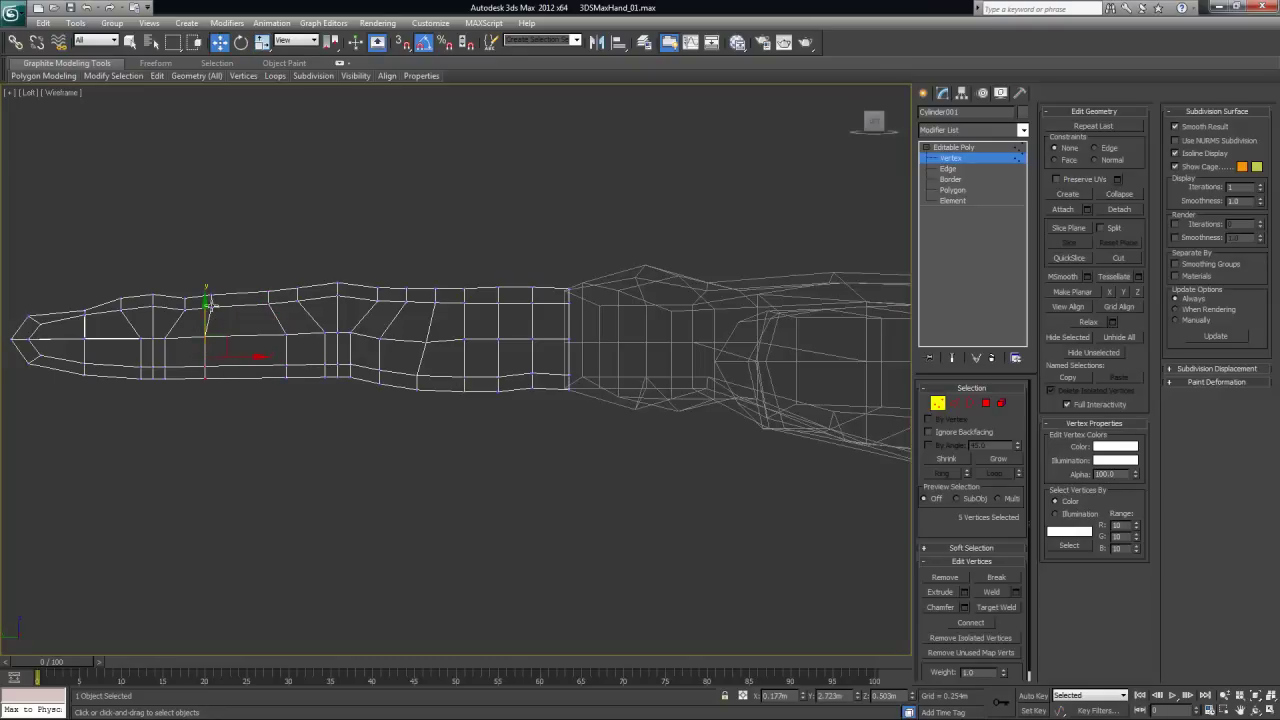
left_click_drag(257, 318, 288, 309)
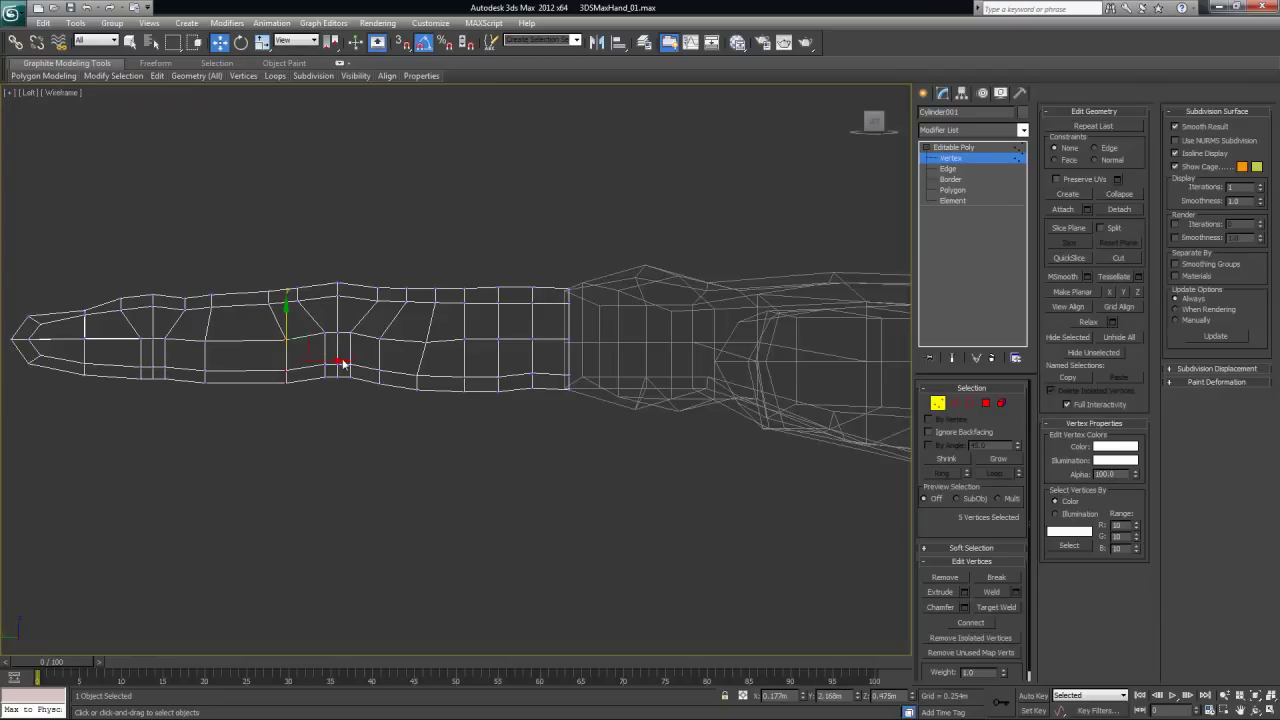
left_click_drag(340, 362, 344, 362)
left_click(358, 443)
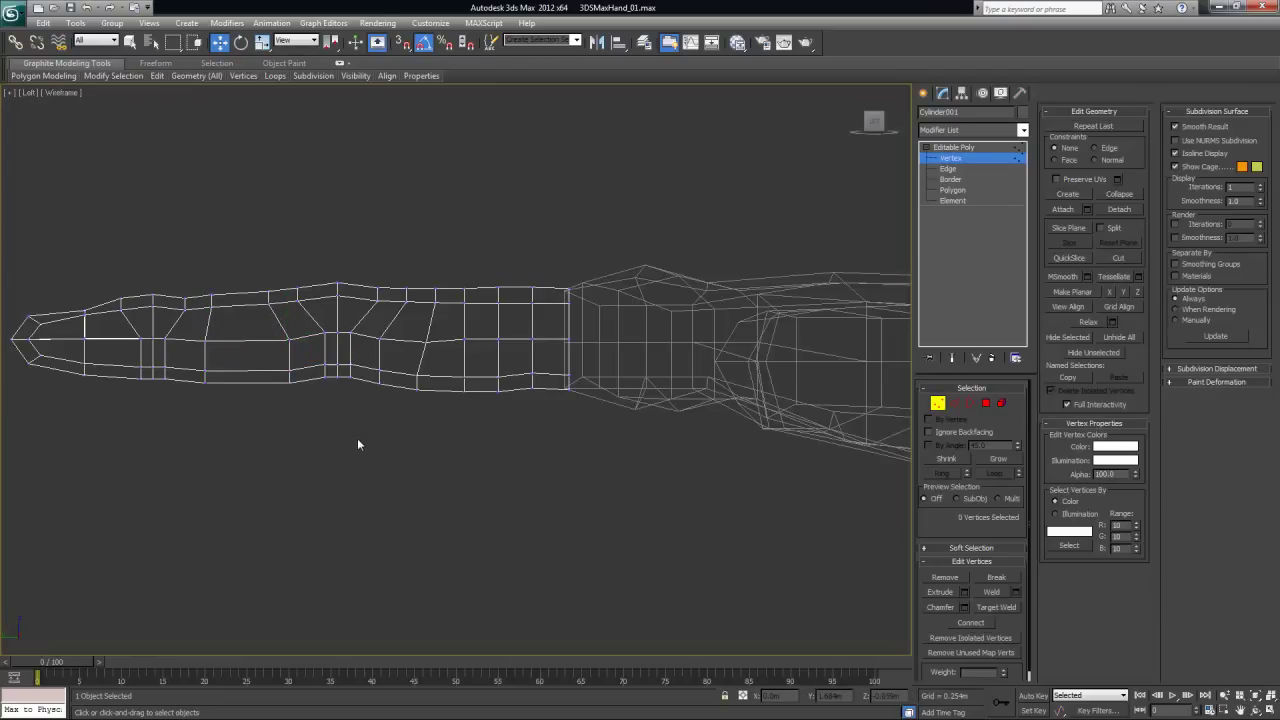
Connect the ring of edges between the two new rings with one segment
left_click(953, 402)
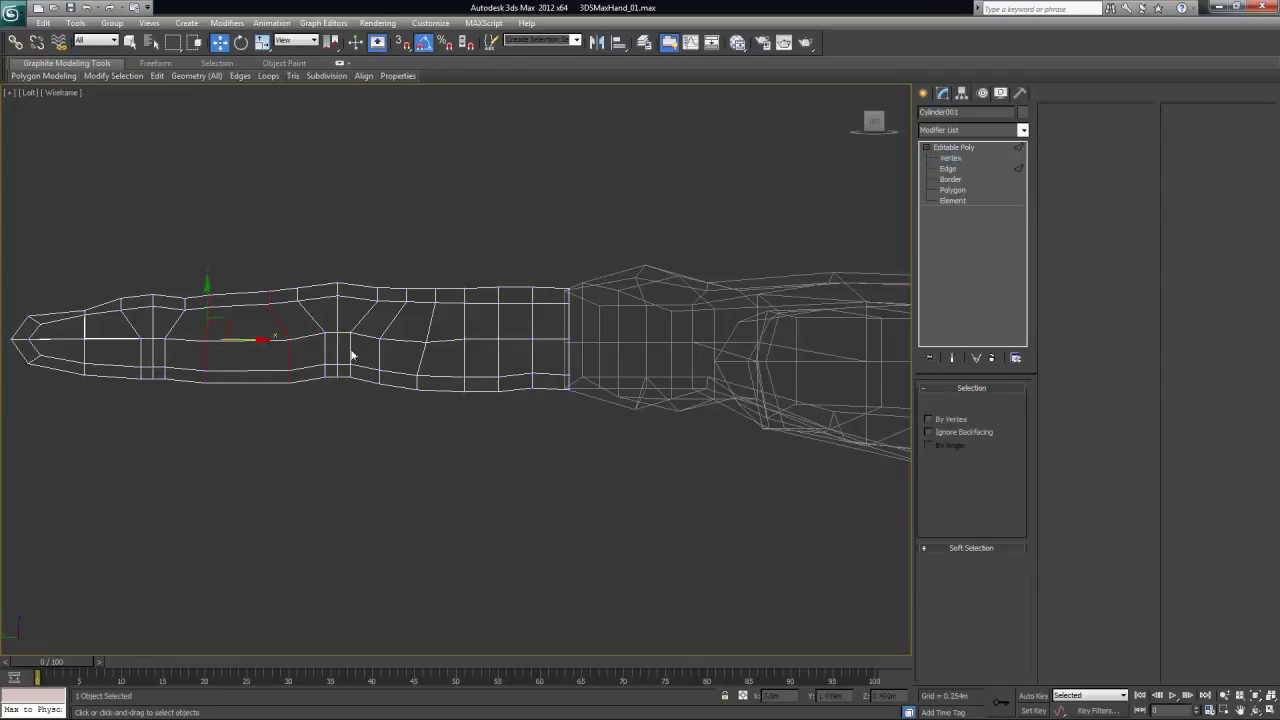
left_click(241, 306)
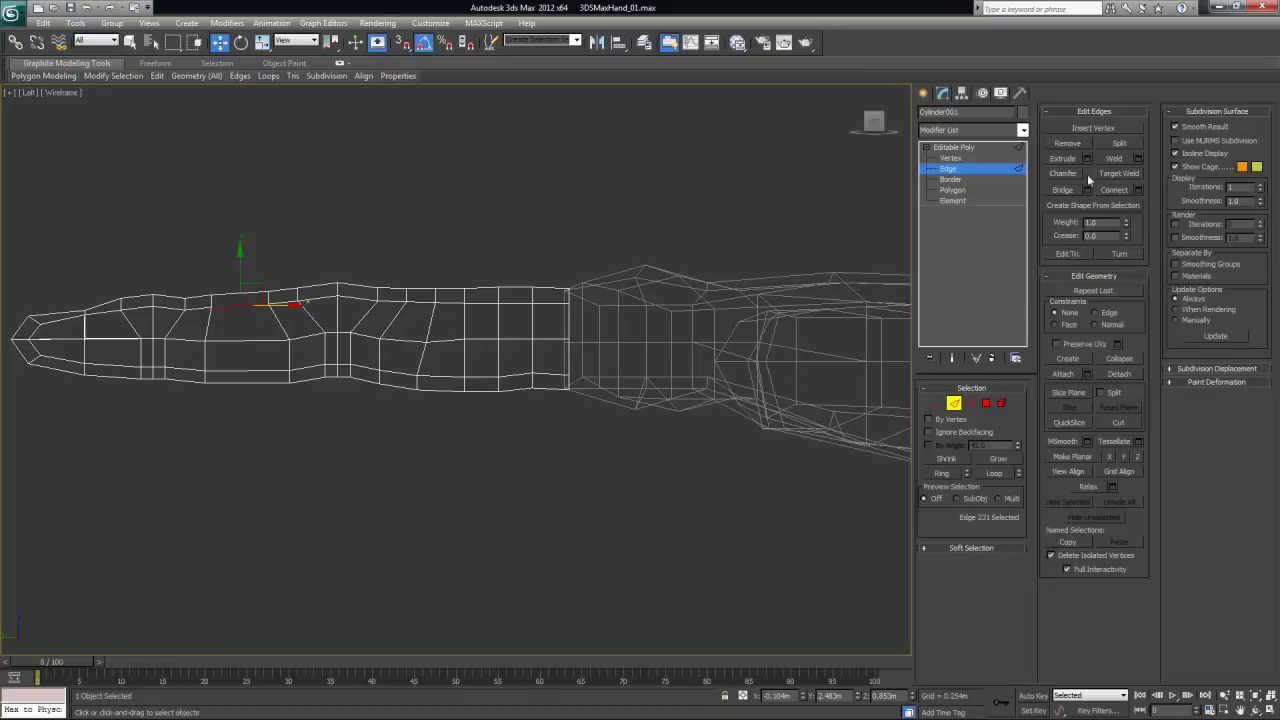
left_click(1139, 190)
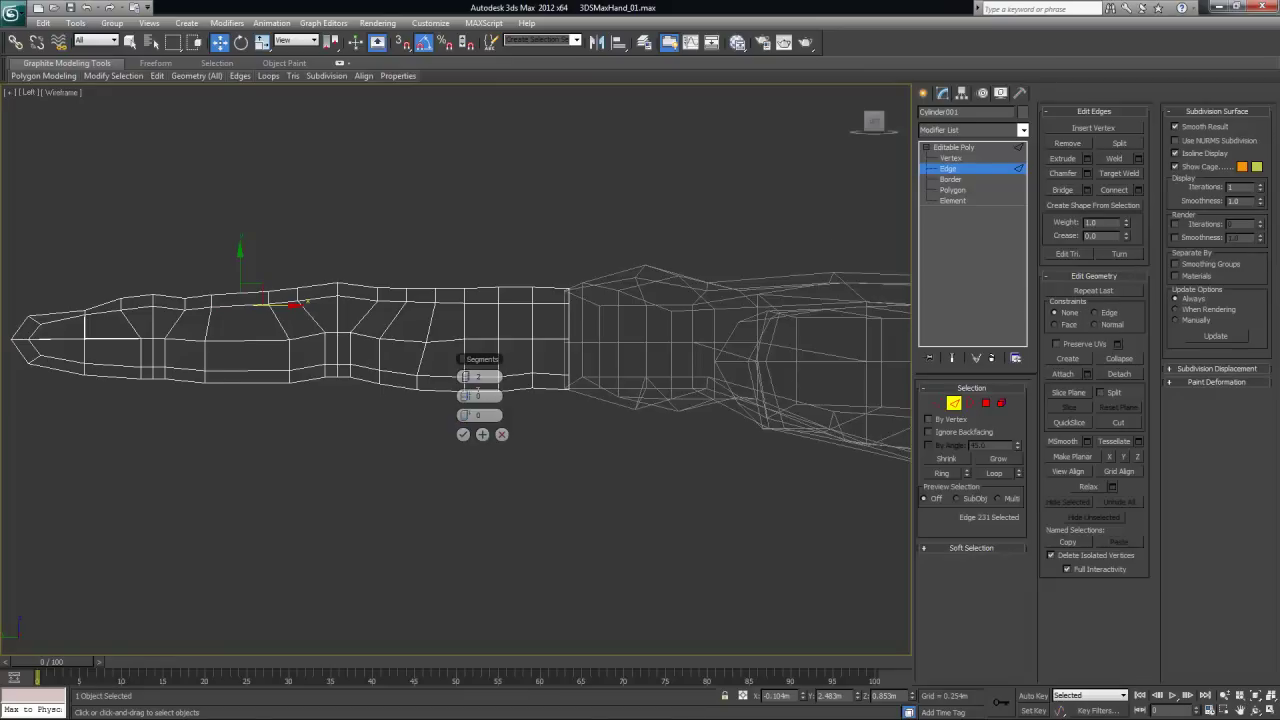
left_click(502, 434)
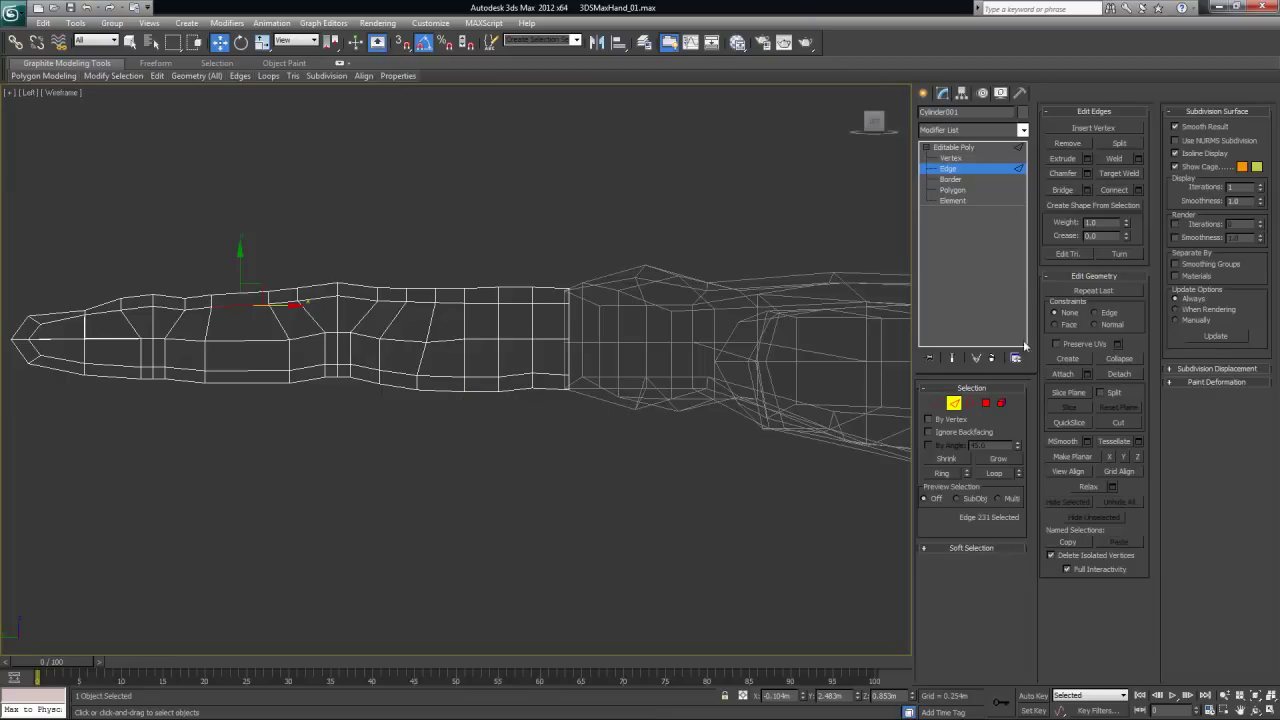
left_click(944, 474)
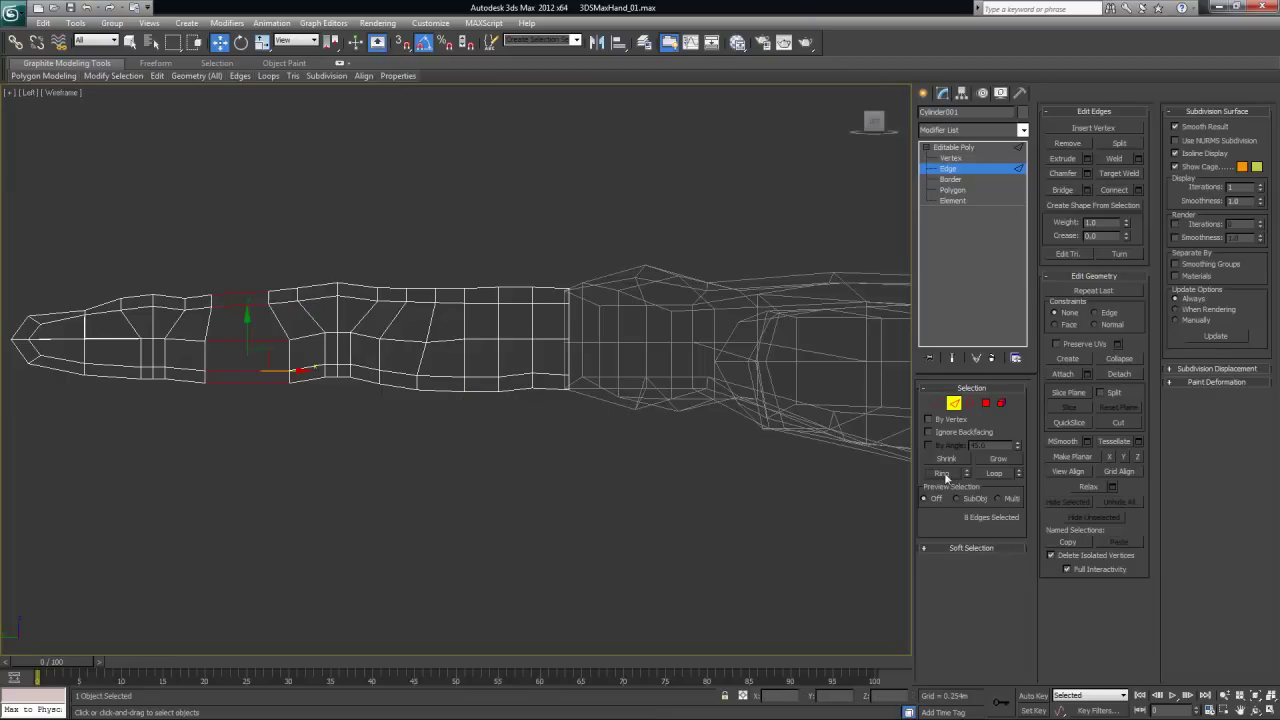
left_click(1139, 191)
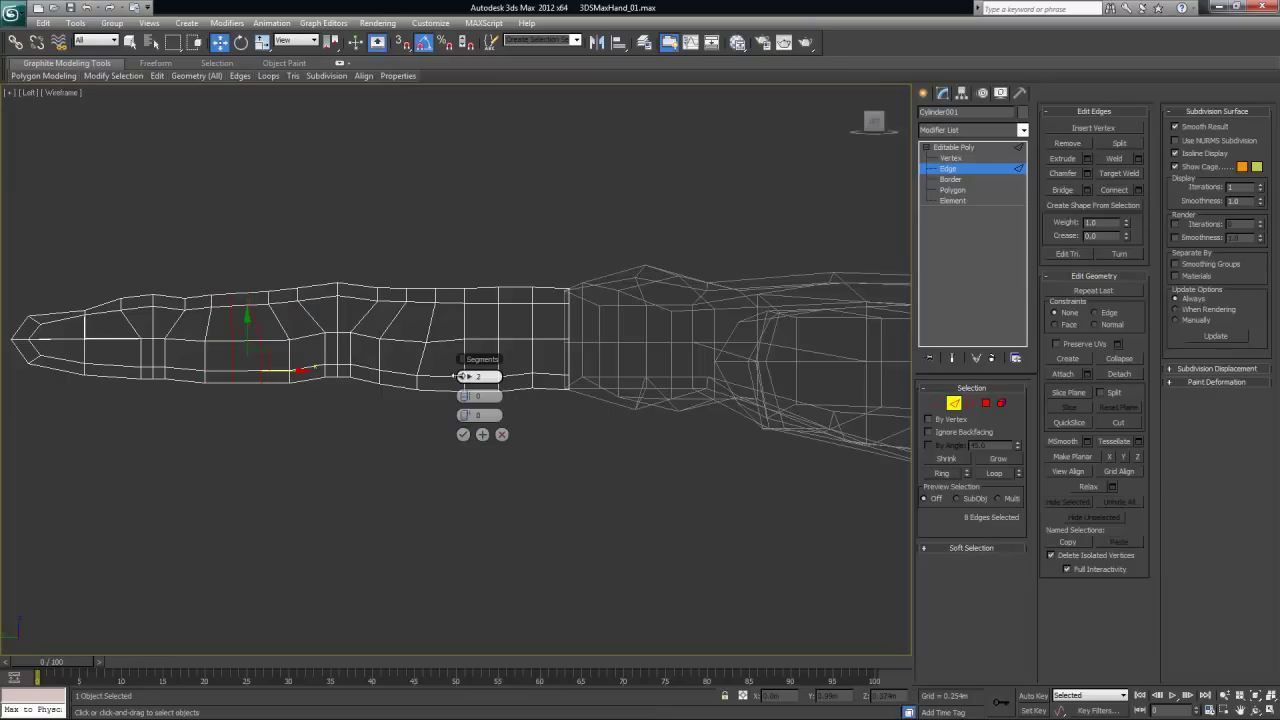
left_click(463, 434)
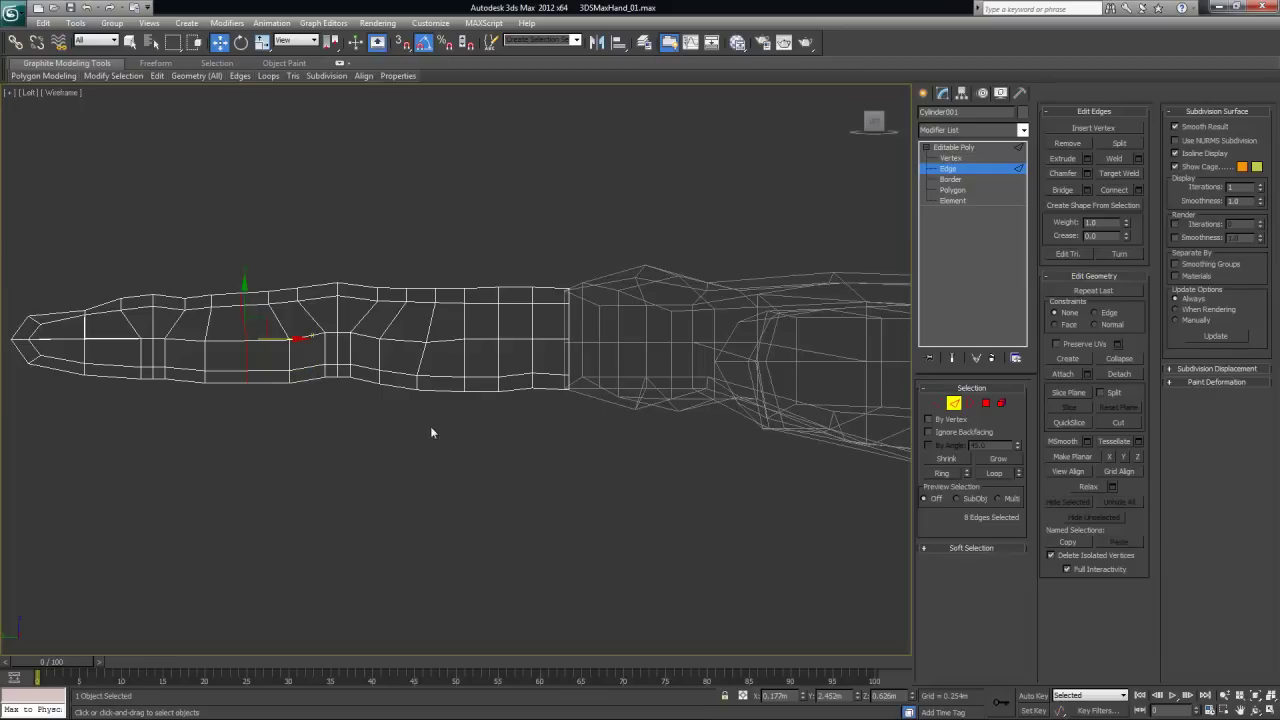
Lower the underside vertices of the newly added middle ring slightly to round the finger's padded contour
left_click(936, 402)
mouse_move(231, 327)
left_mouse_down()
mouse_move(259, 401)
mouse_move(247, 310)
left_mouse_up()
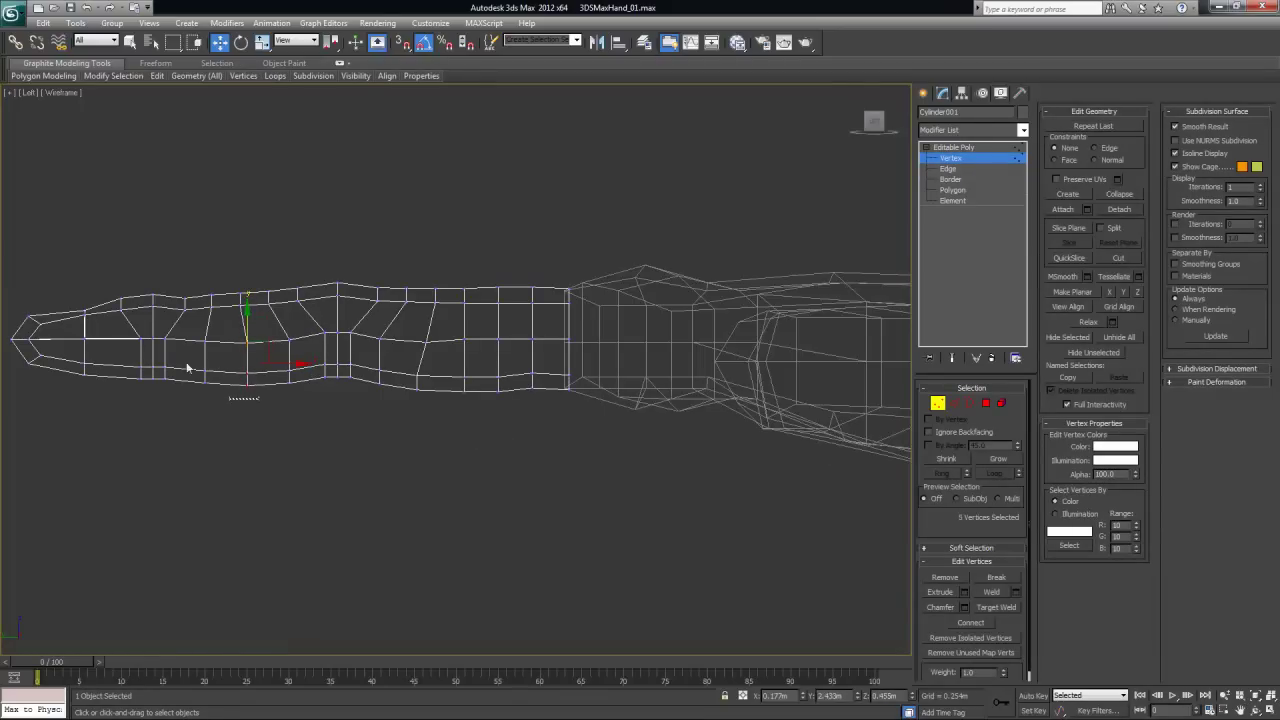
left_click(373, 449)
Show the finger in a maximized orthographic view with smooth shading and edged faces
middle_click_drag(230, 437, 364, 442)
middle_click_drag(264, 402, 300, 396)
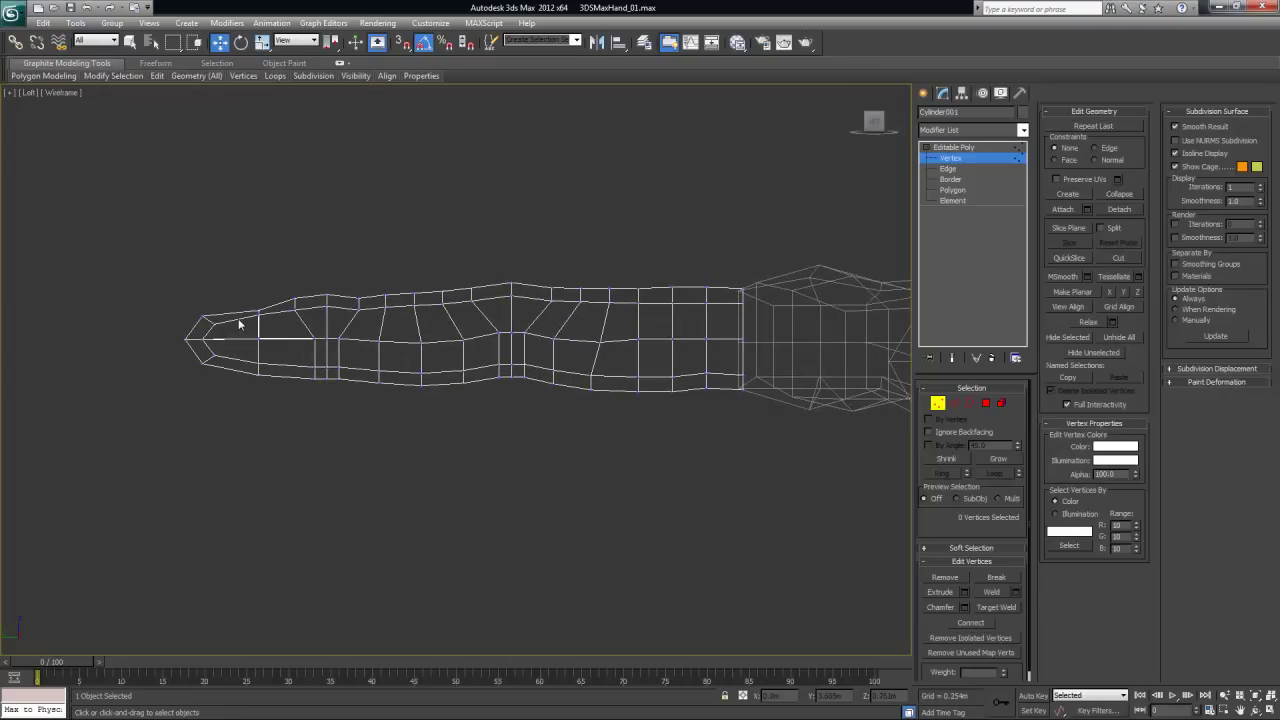
left_click(954, 403)
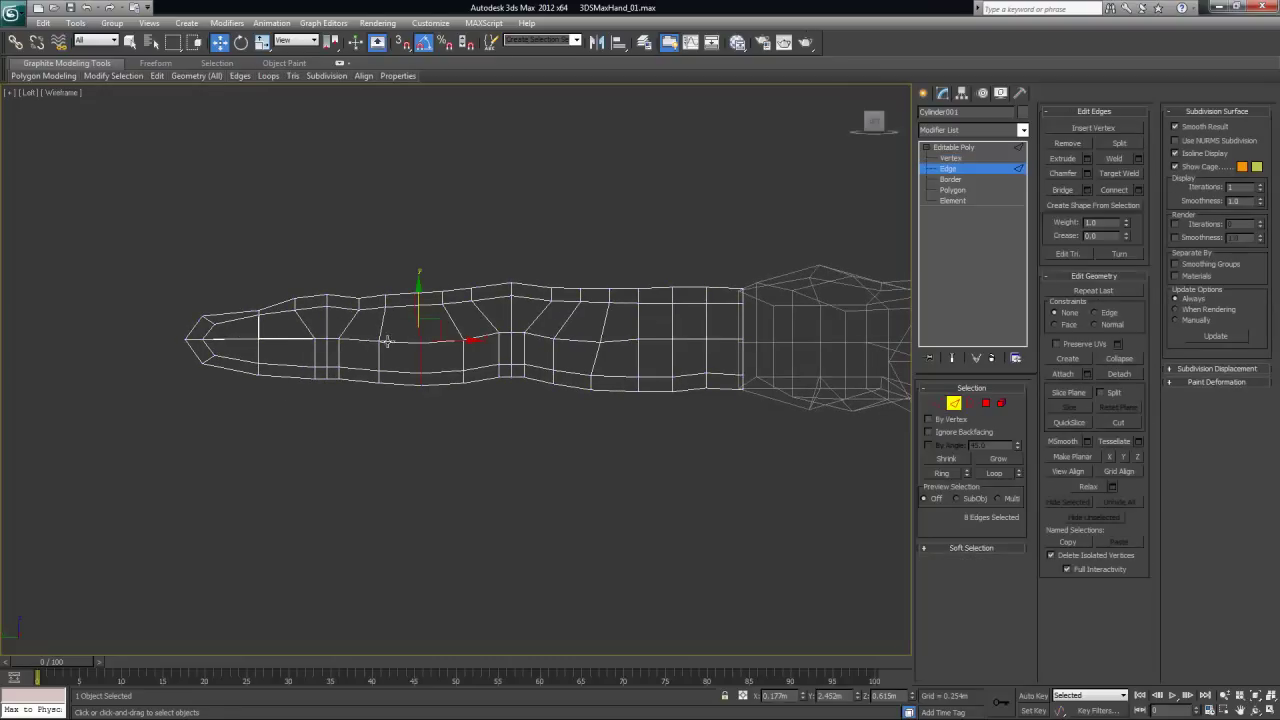
left_click(237, 318)
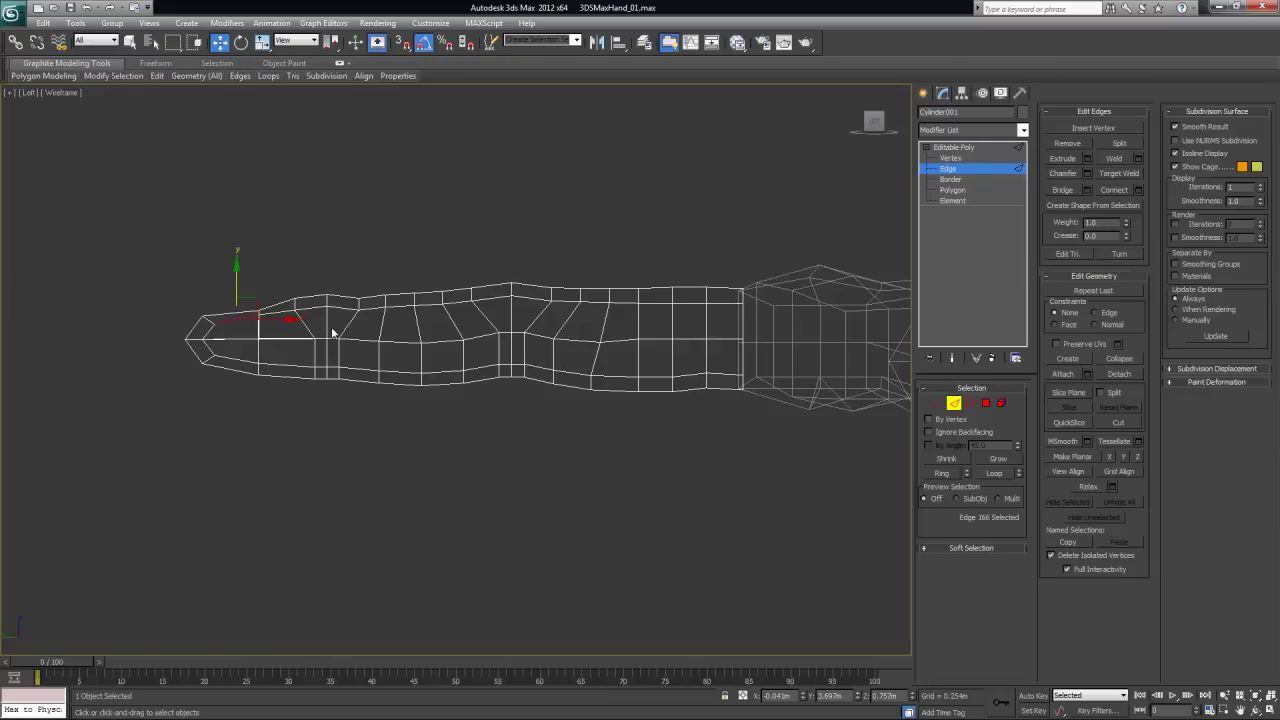
key("alt+w")
middle_click_drag(766, 305, 671, 287, "alt")
key("F3")
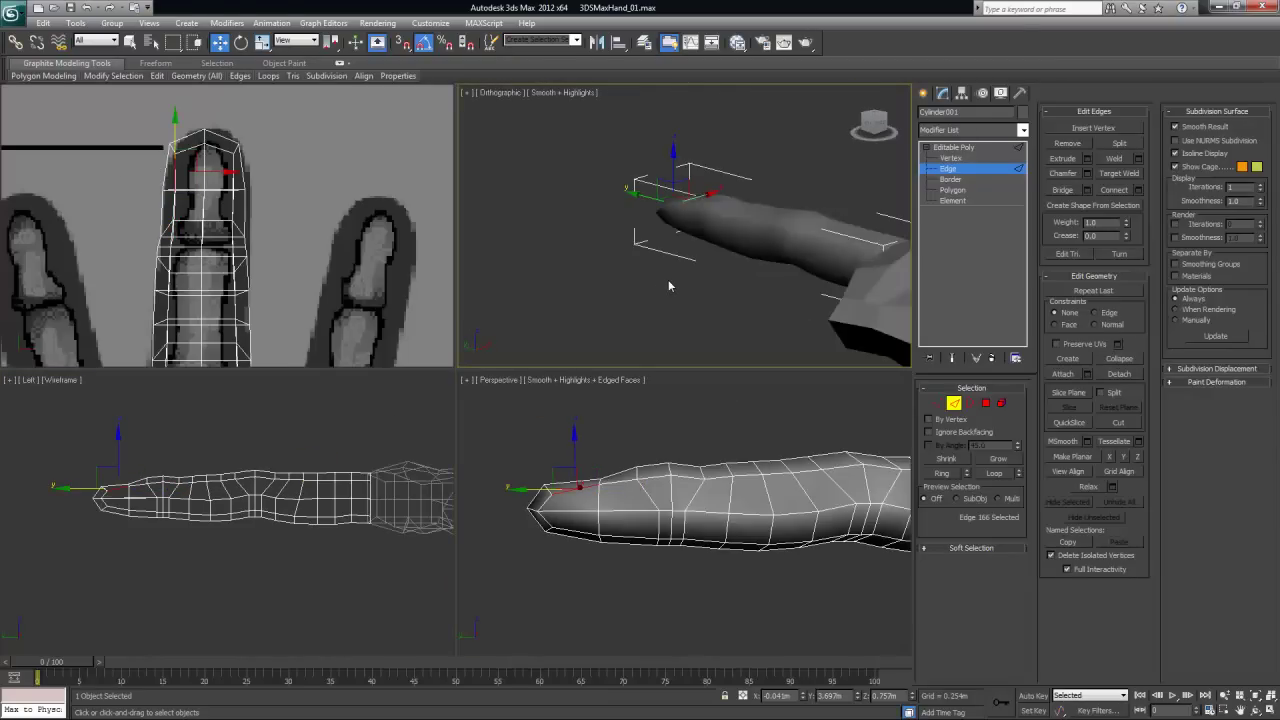
key("space")
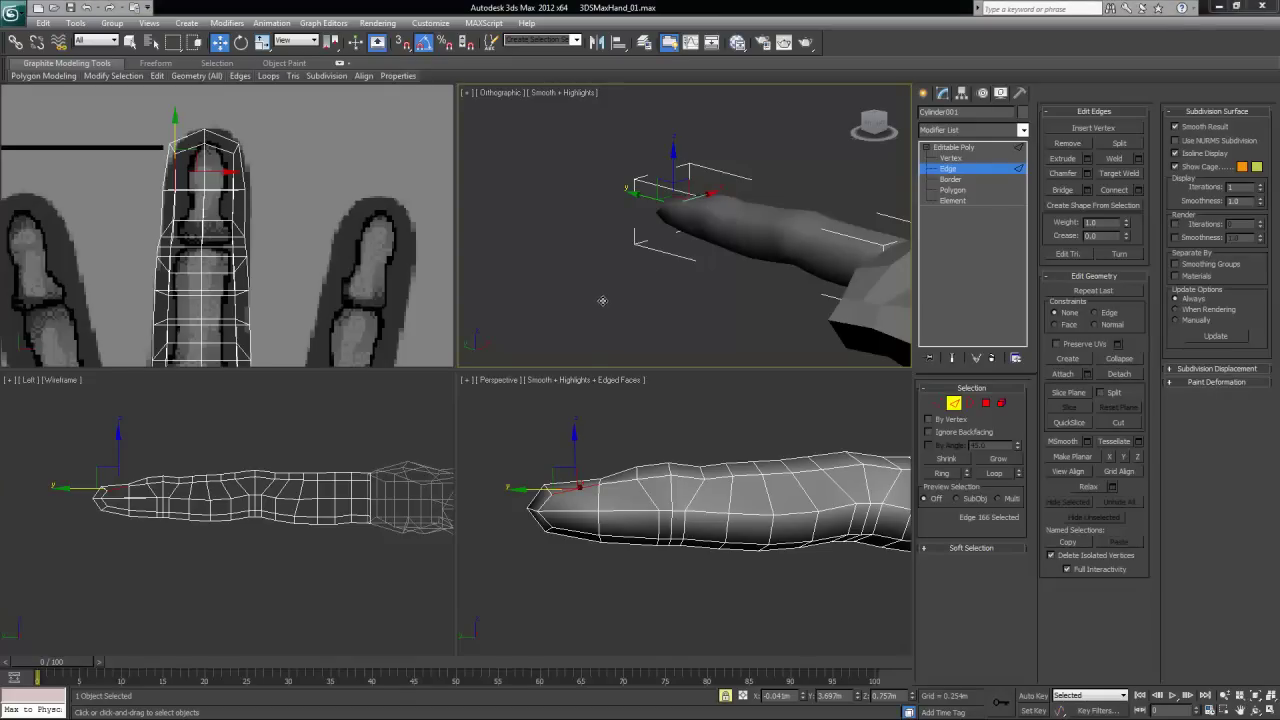
key("alt+space")
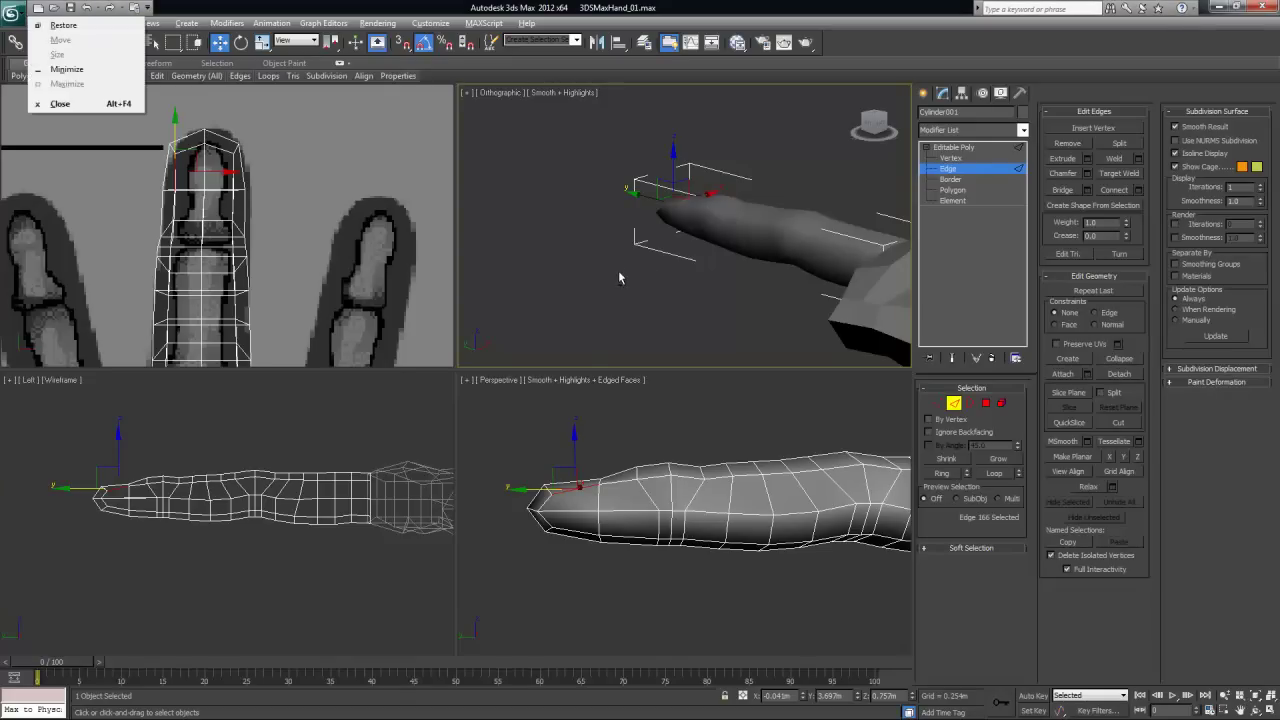
key("alt+w")
middle_click_drag(632, 346, 596, 277, "alt")
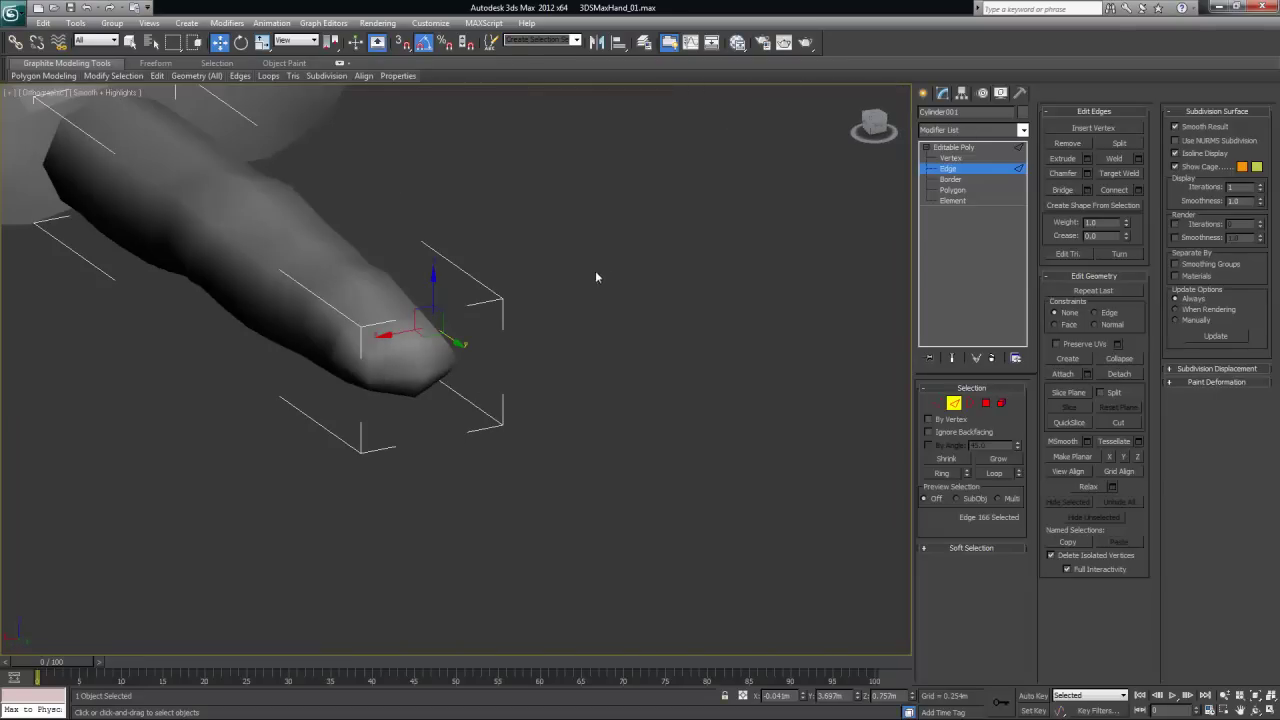
key("F3")
key("F4")
key("F3")
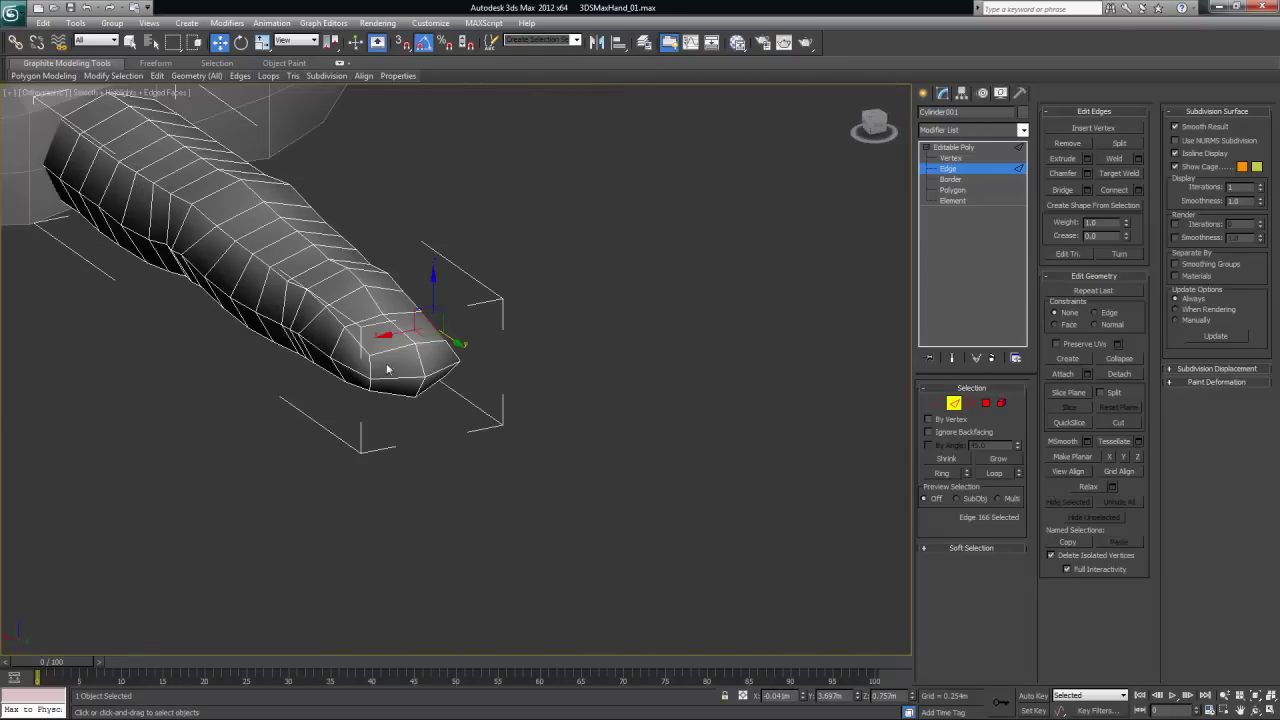
Move the top centre vertex of the ring behind the fingertip back toward the top joint to round the nail base
middle_click_drag(386, 365, 470, 380, "alt")
middle_click_drag(576, 379, 558, 443, "alt")
middle_click_drag(560, 363, 643, 461, "alt")
scroll(759, 433, "up", 3)
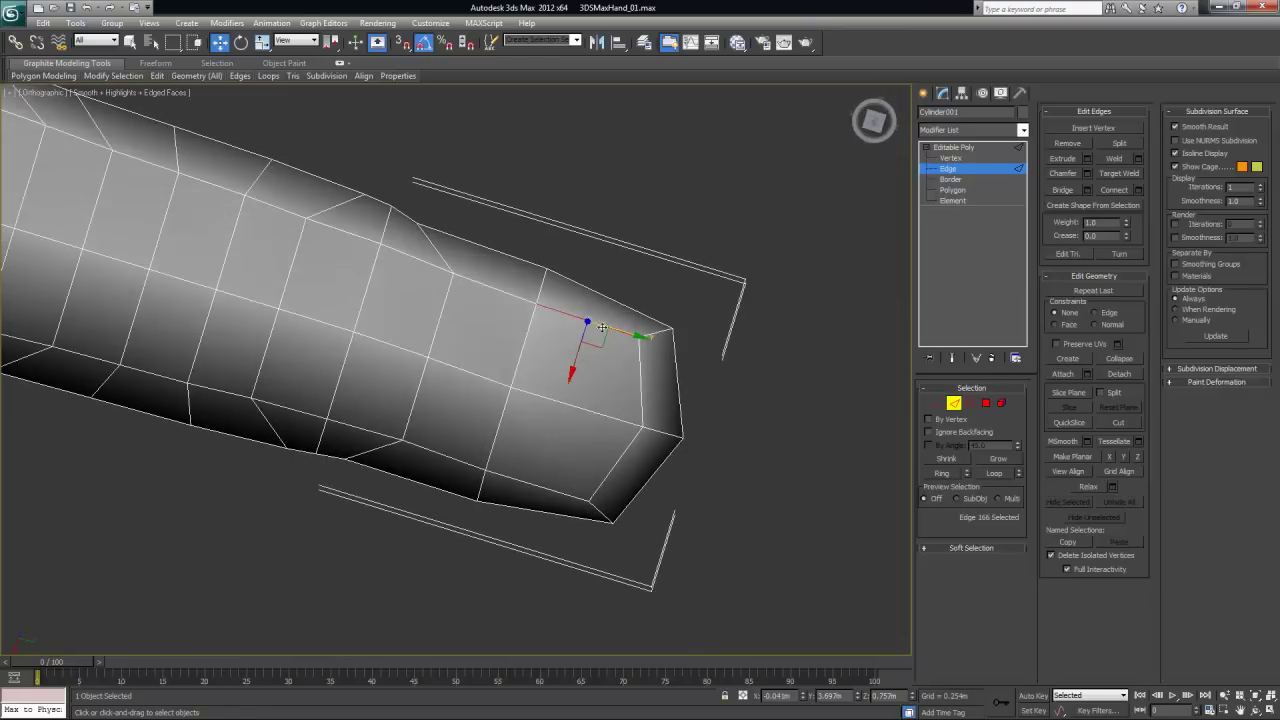
left_click(938, 403)
left_click_drag(564, 403, 545, 403)
middle_click_drag(545, 403, 655, 366, "alt")
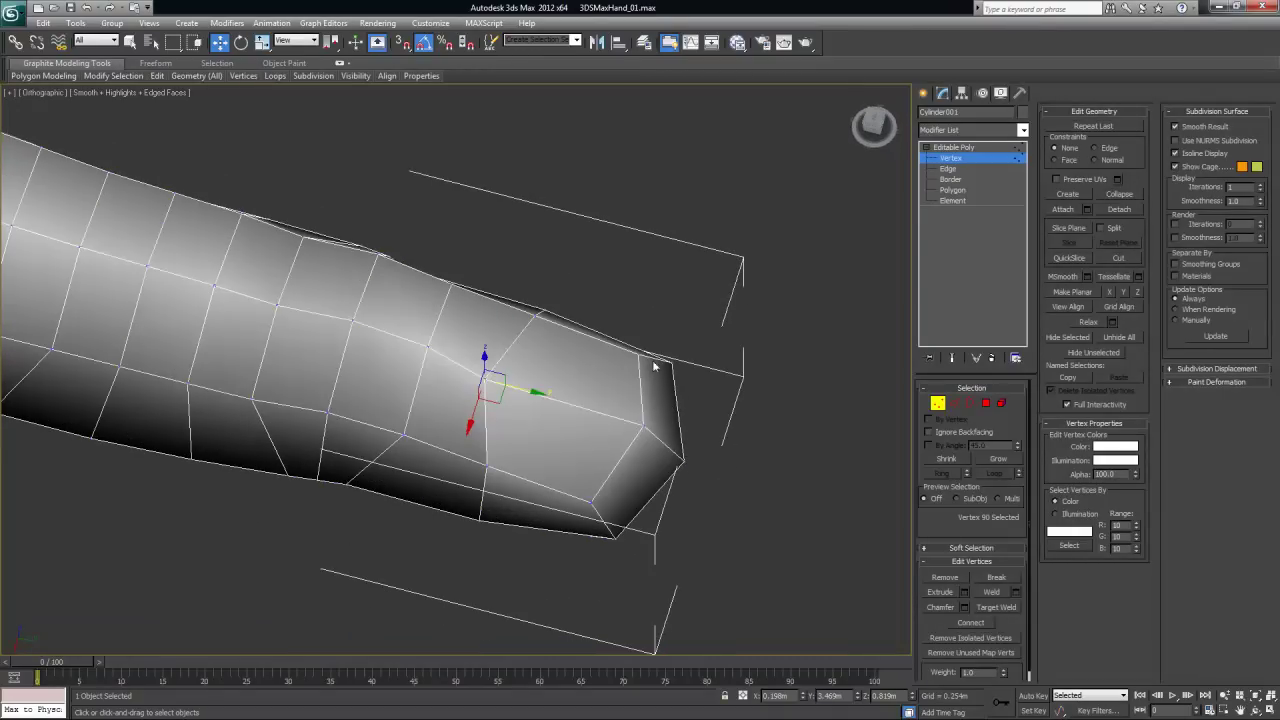
middle_click_drag(630, 438, 609, 396, "alt")
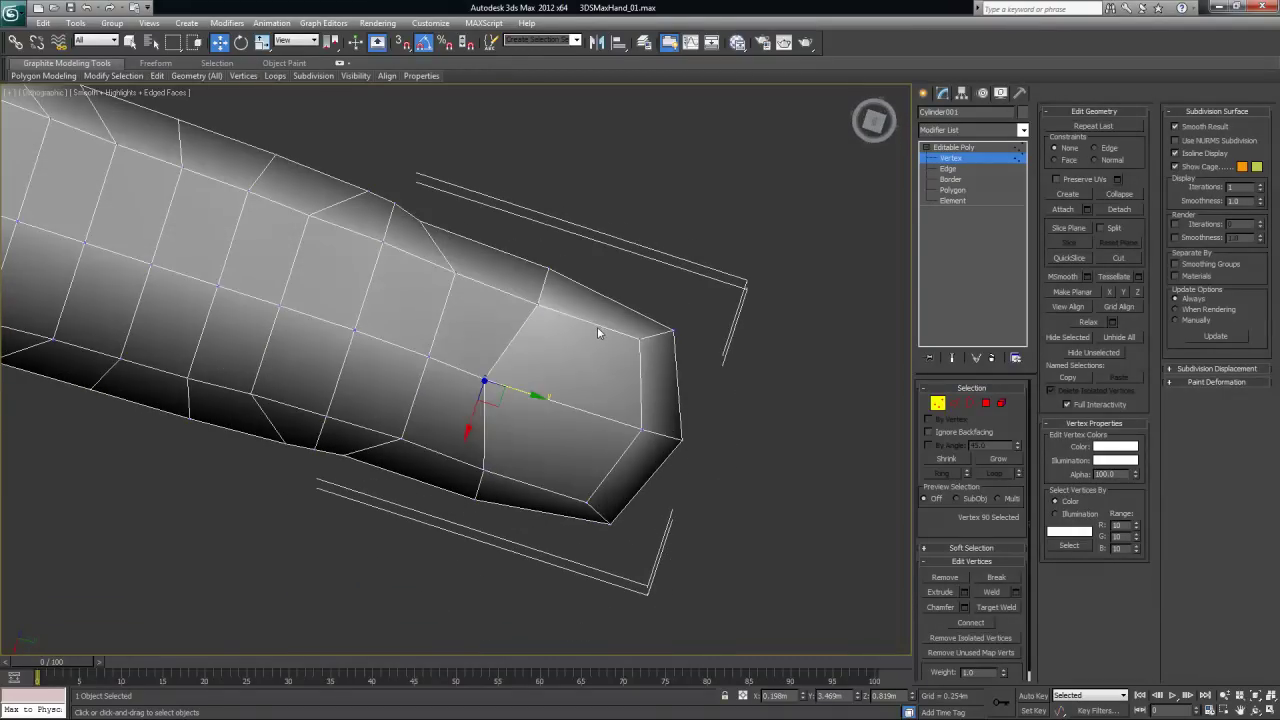
middle_click_drag(882, 437, 691, 390, "alt")
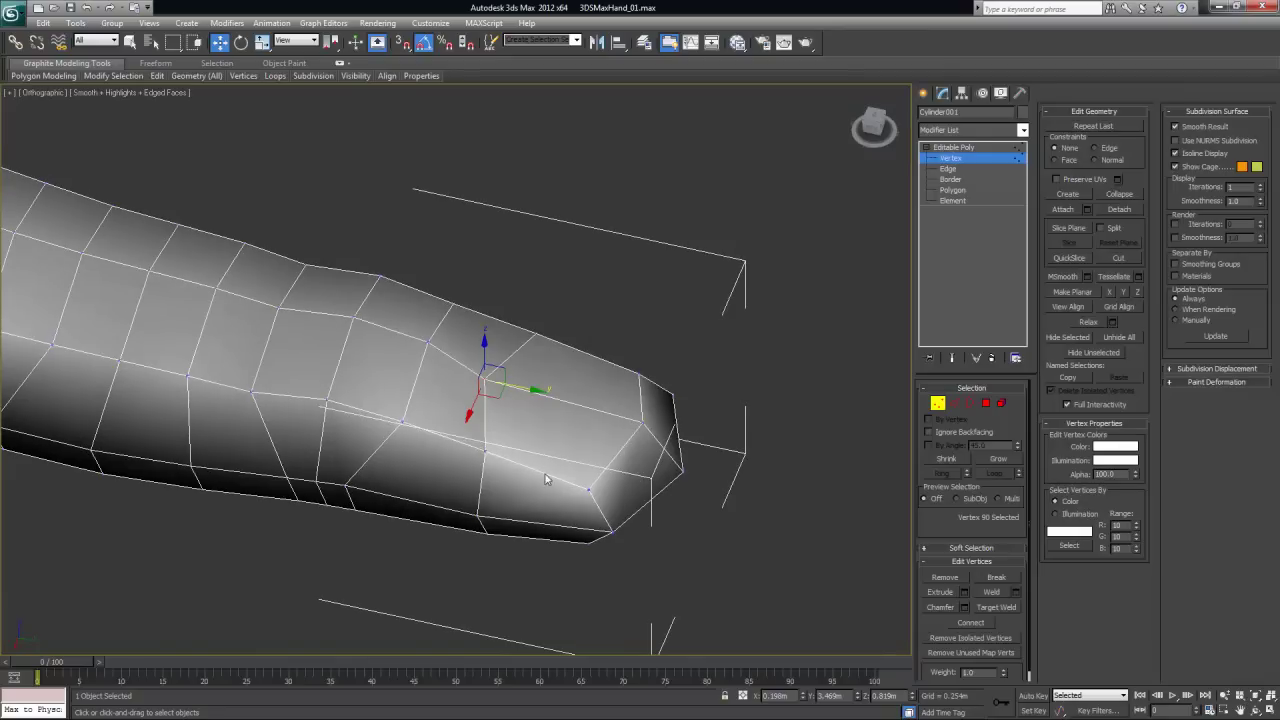
middle_click_drag(827, 476, 908, 457, "alt")
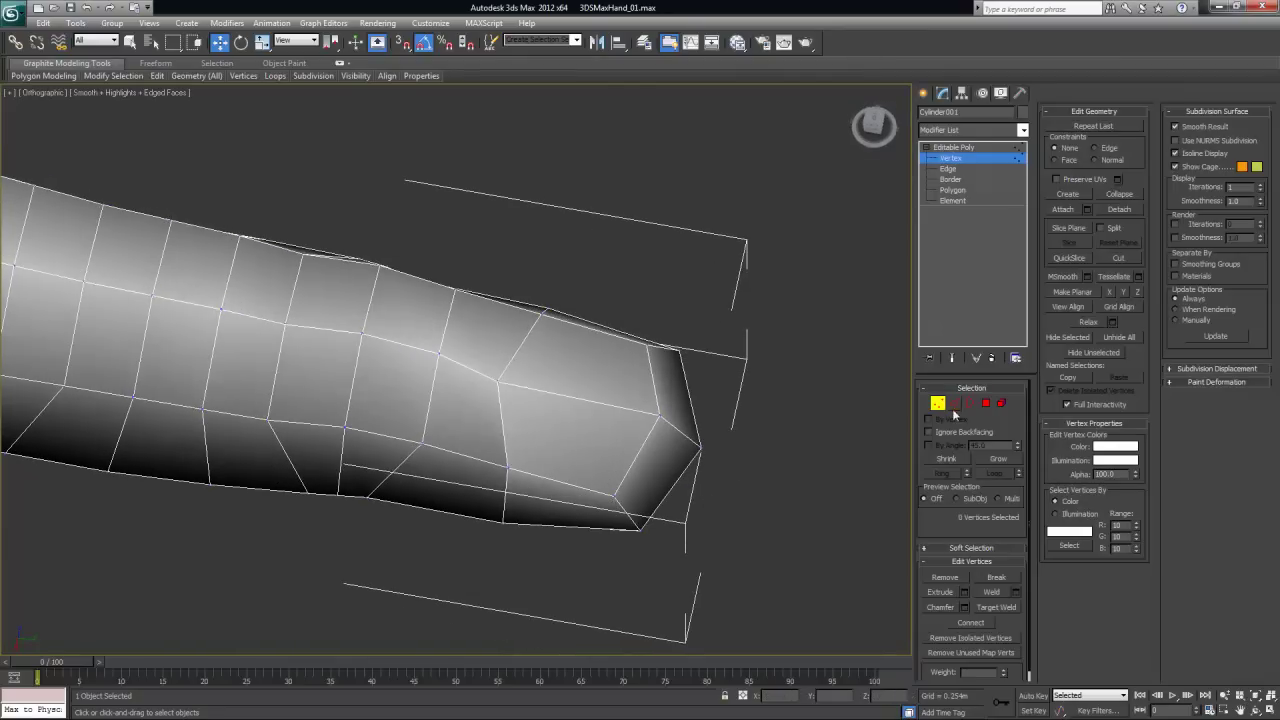
Connect the ring of lengthwise edges around the fingertip with one segment
key("2")
left_click(573, 484)
middle_click_drag(742, 405, 769, 453, "alt")
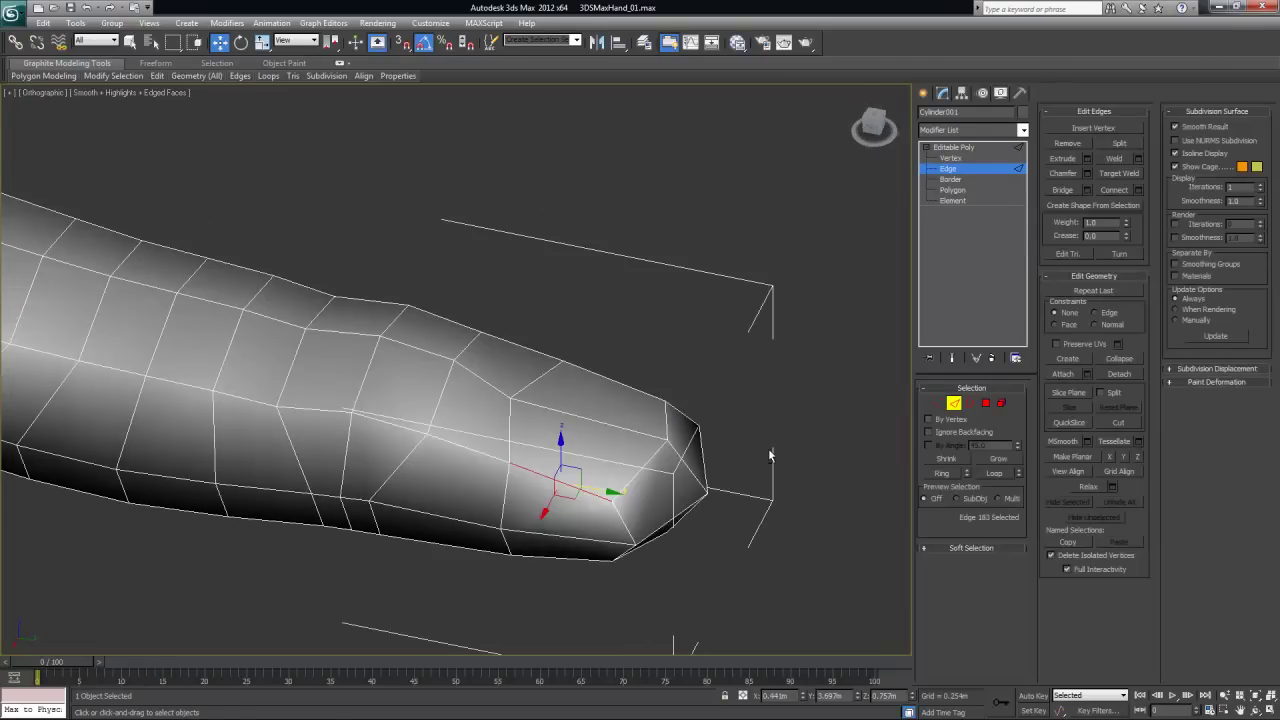
left_click(1139, 190)
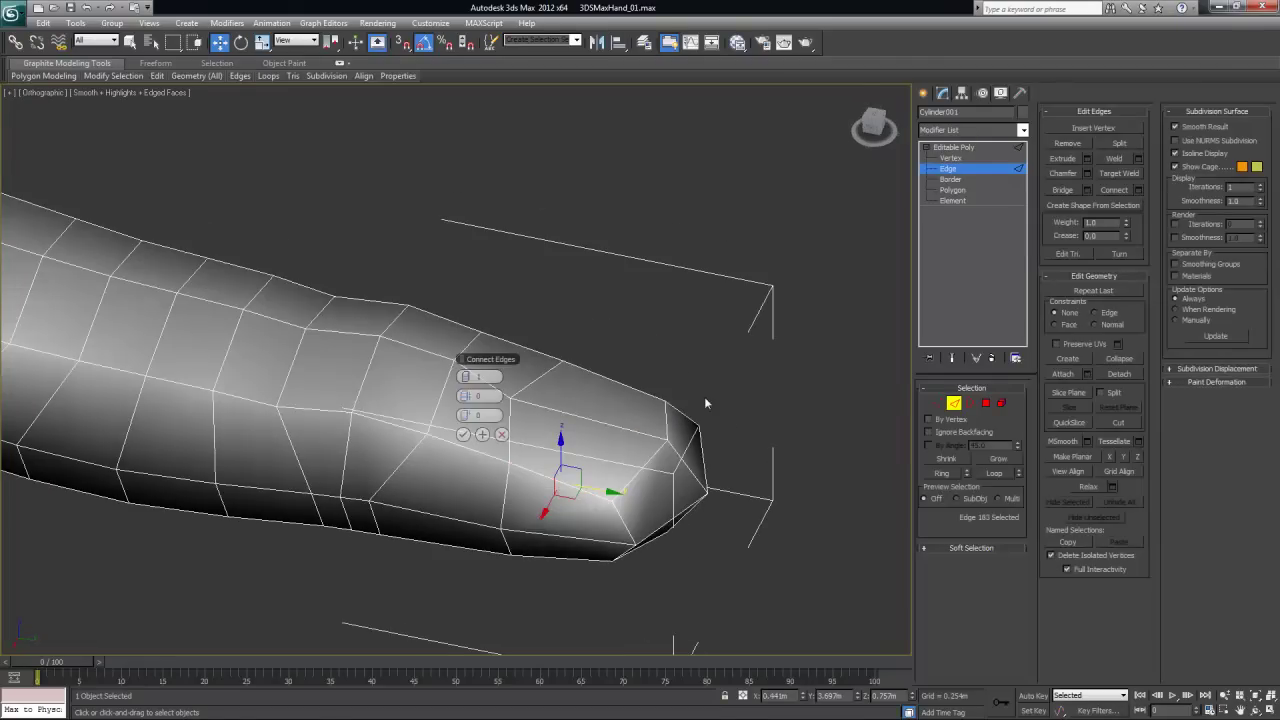
left_click(501, 434)
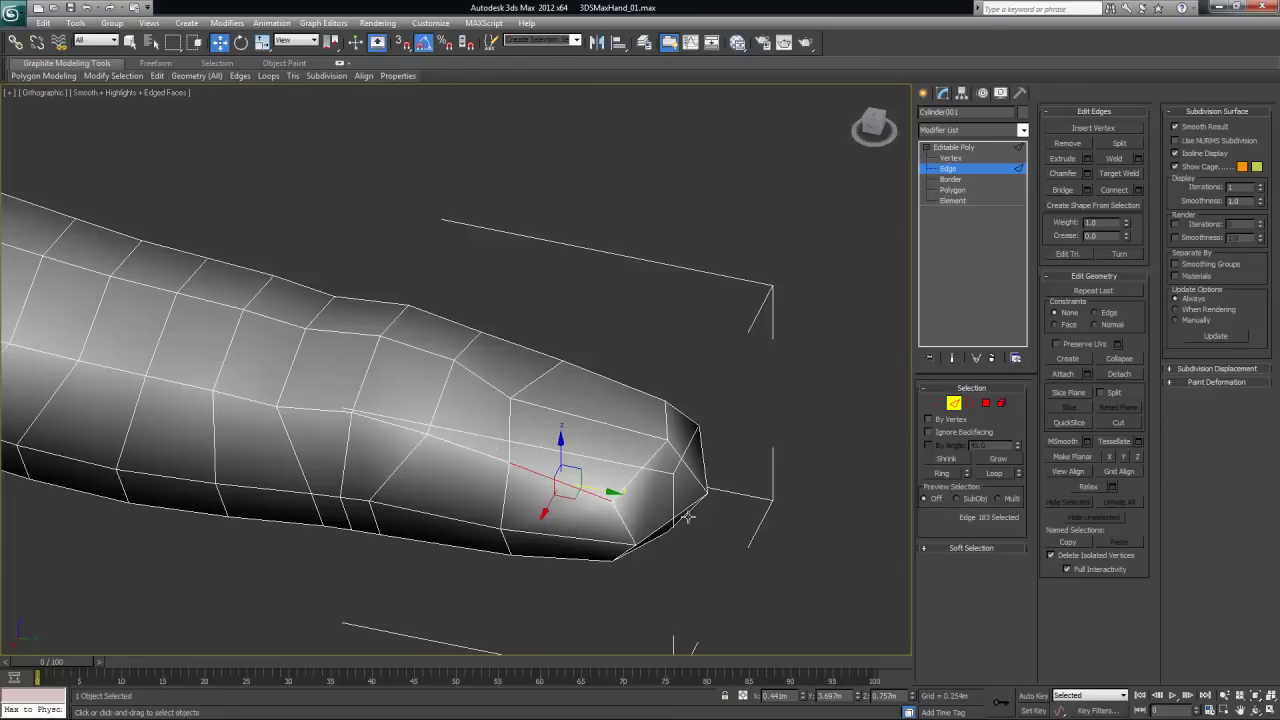
left_click(942, 473)
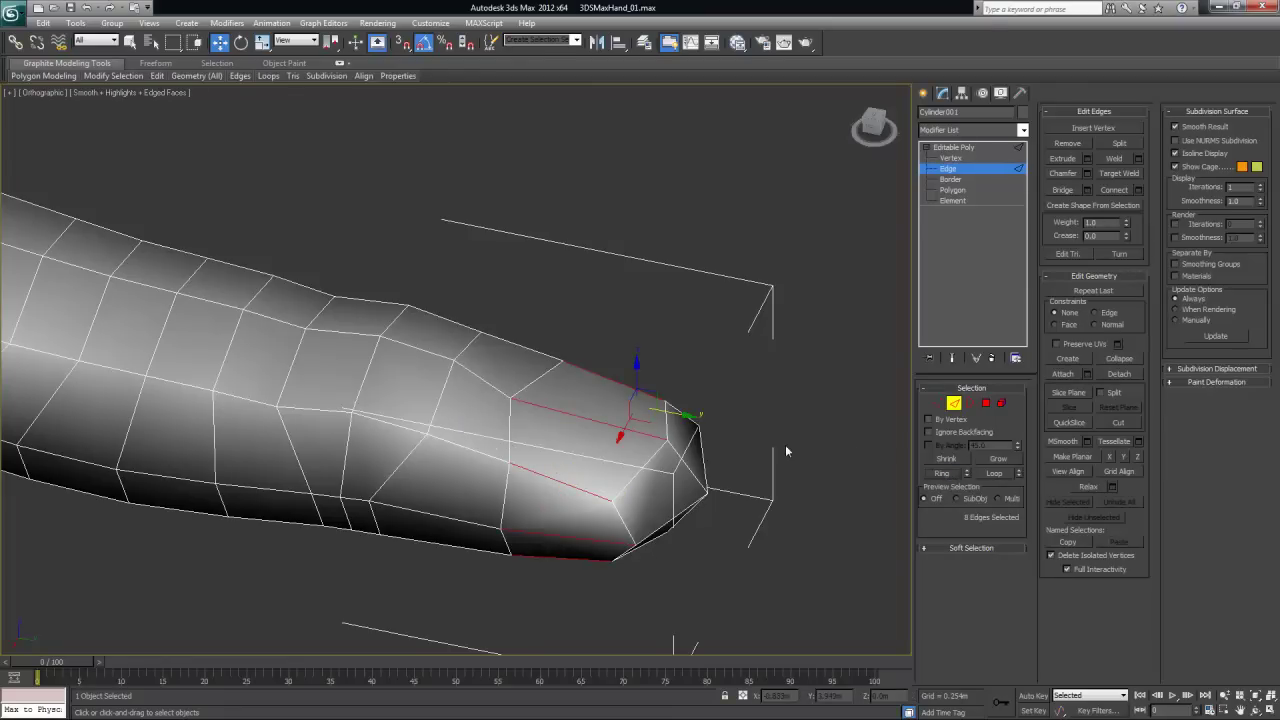
left_click(1139, 190)
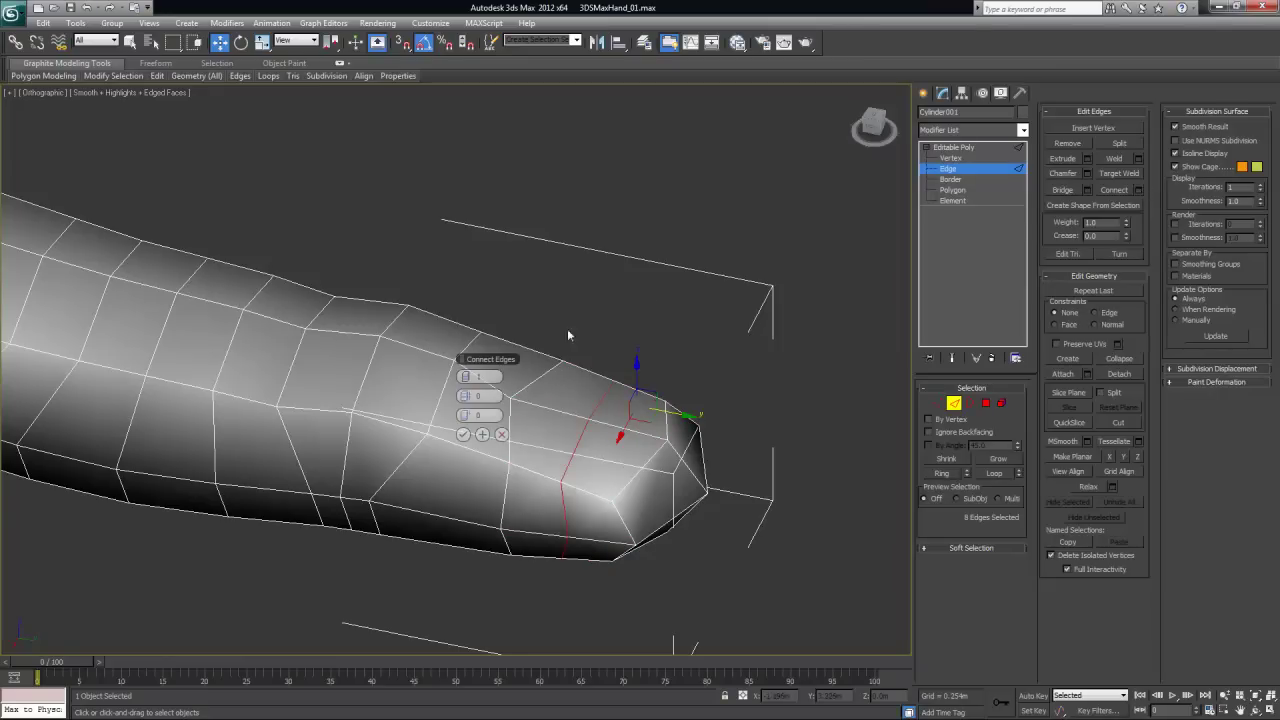
left_click(482, 434)
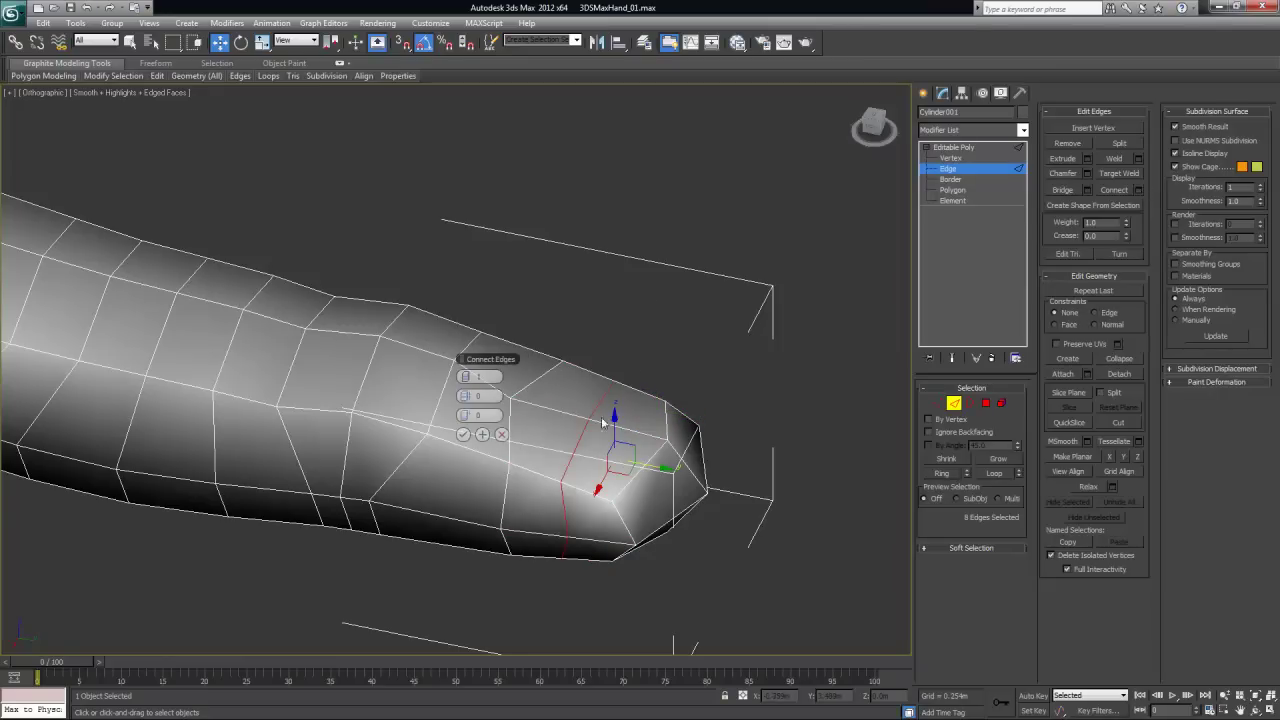
left_click(463, 435)
middle_click_drag(463, 437, 590, 580, "alt")
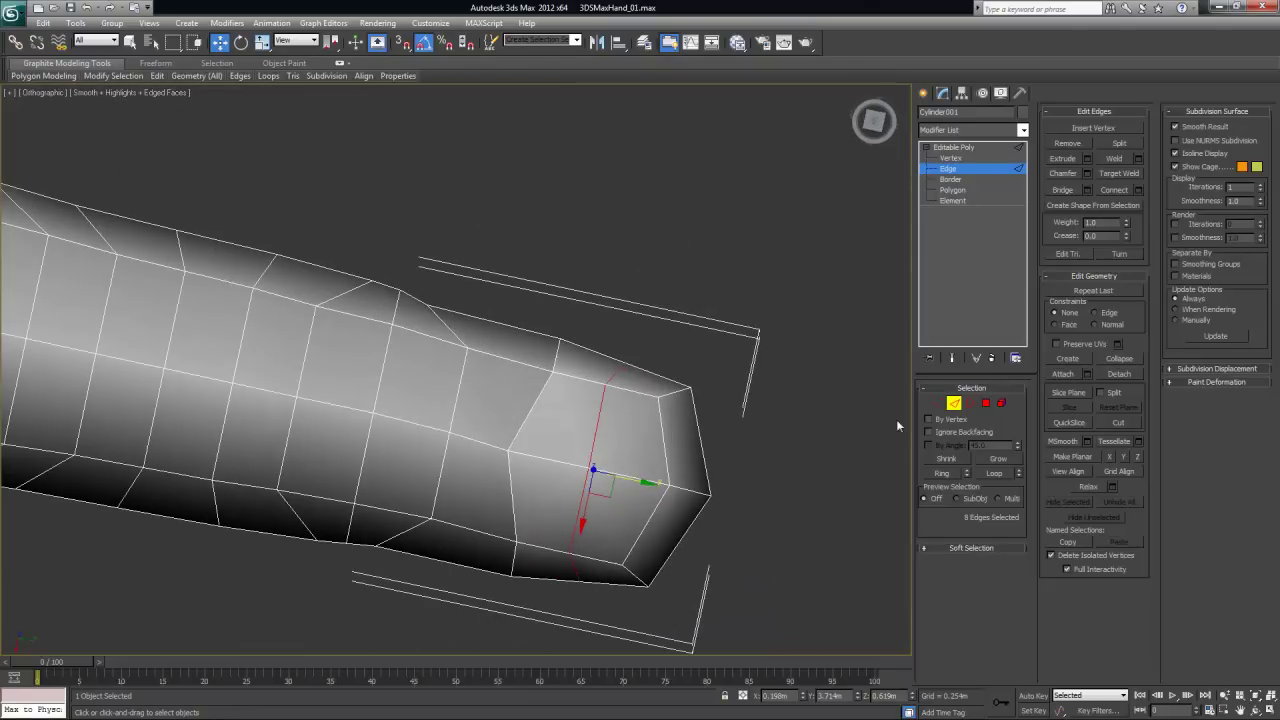
Select the vertices around the new fingertip ring, clear the selection, and examine the finger's shape from several angles
left_click(938, 403)
middle_click_drag(752, 400, 727, 420, "alt")
left_click_drag(577, 211, 640, 505)
mouse_move(676, 448)
middle_mouse_down("alt")
mouse_move(676, 318)
mouse_move(664, 346)
mouse_move(686, 466)
middle_mouse_up("alt")
left_click(808, 430)
middle_click_drag(808, 440, 634, 415, "alt")
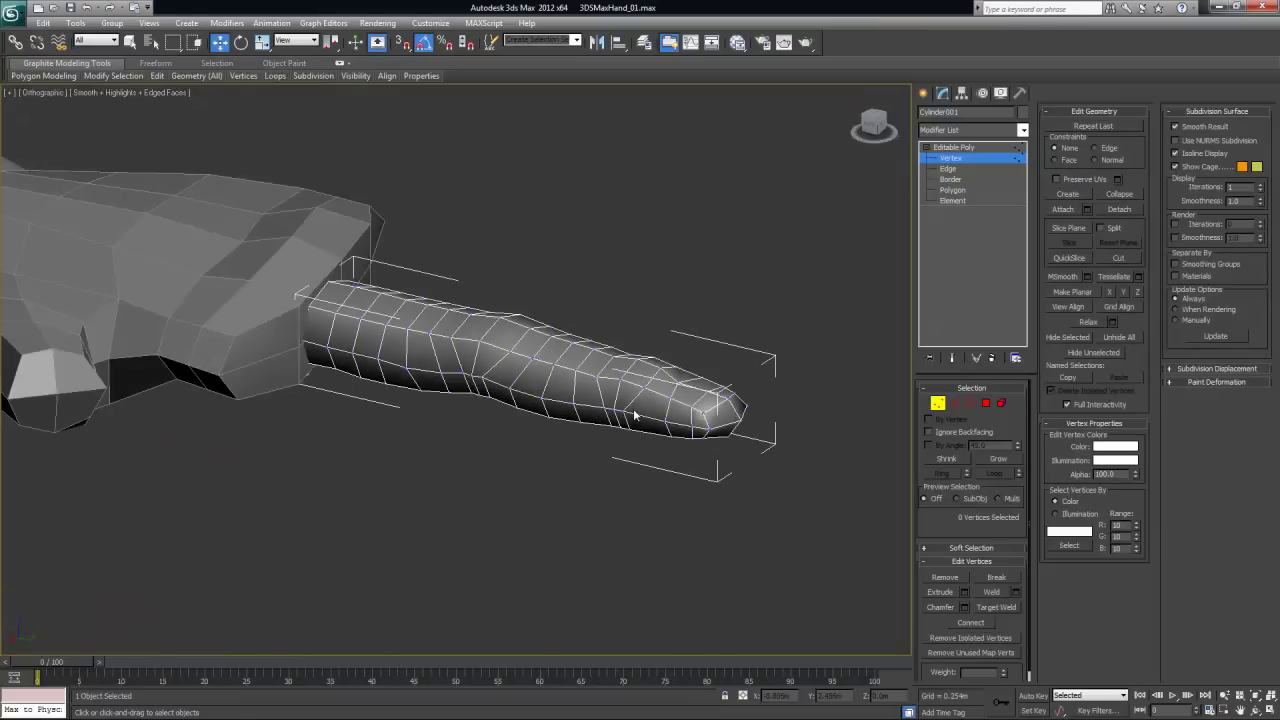
middle_click_drag(524, 336, 578, 405, "alt")
scroll(722, 469, "up", 2)
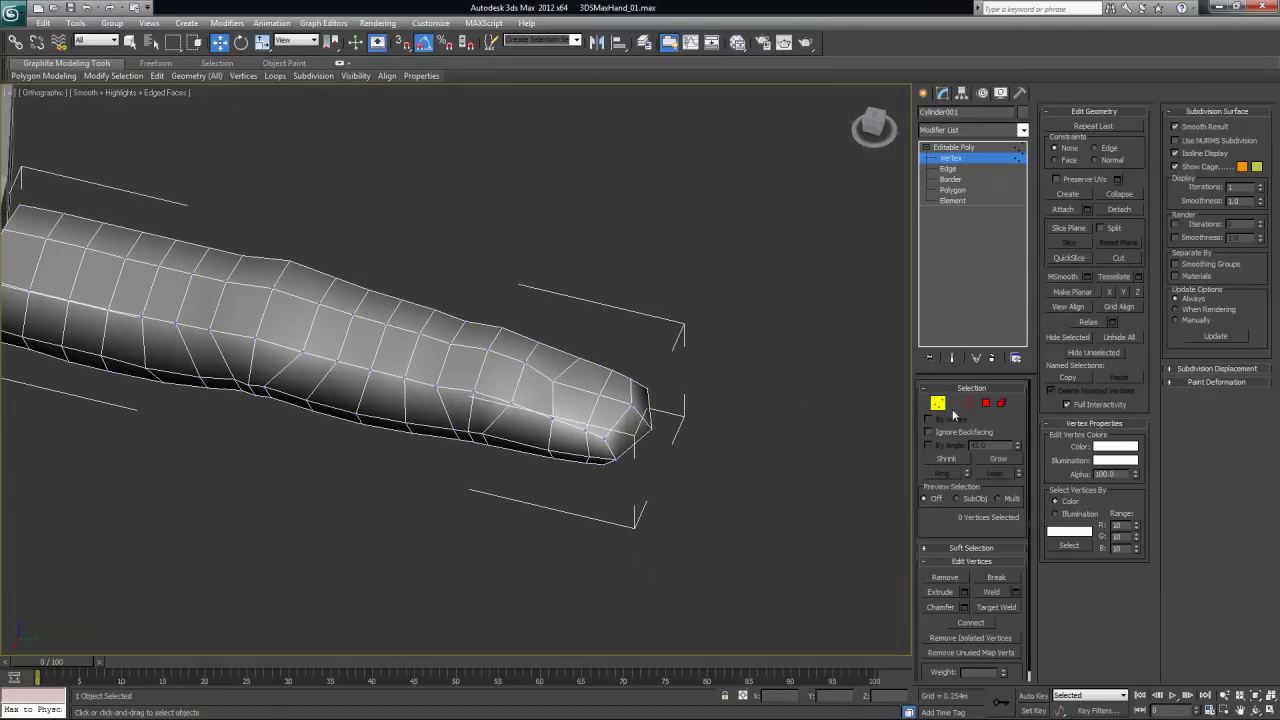
Select the four polygons on top of the fingertip that form the nail area
middle_click_drag(721, 385, 602, 296, "alt")
left_click(985, 404)
left_click(596, 287)
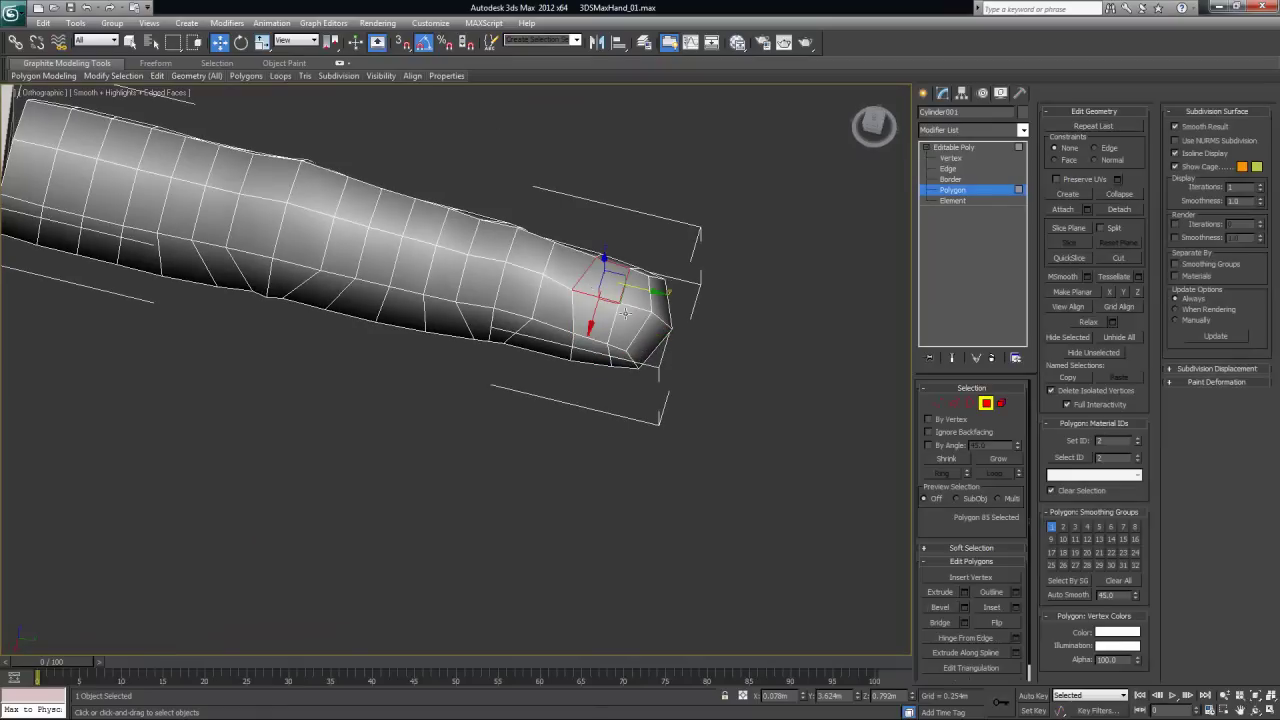
left_click(636, 298, "ctrl")
left_click(601, 312, "ctrl")
left_click(636, 329, "ctrl")
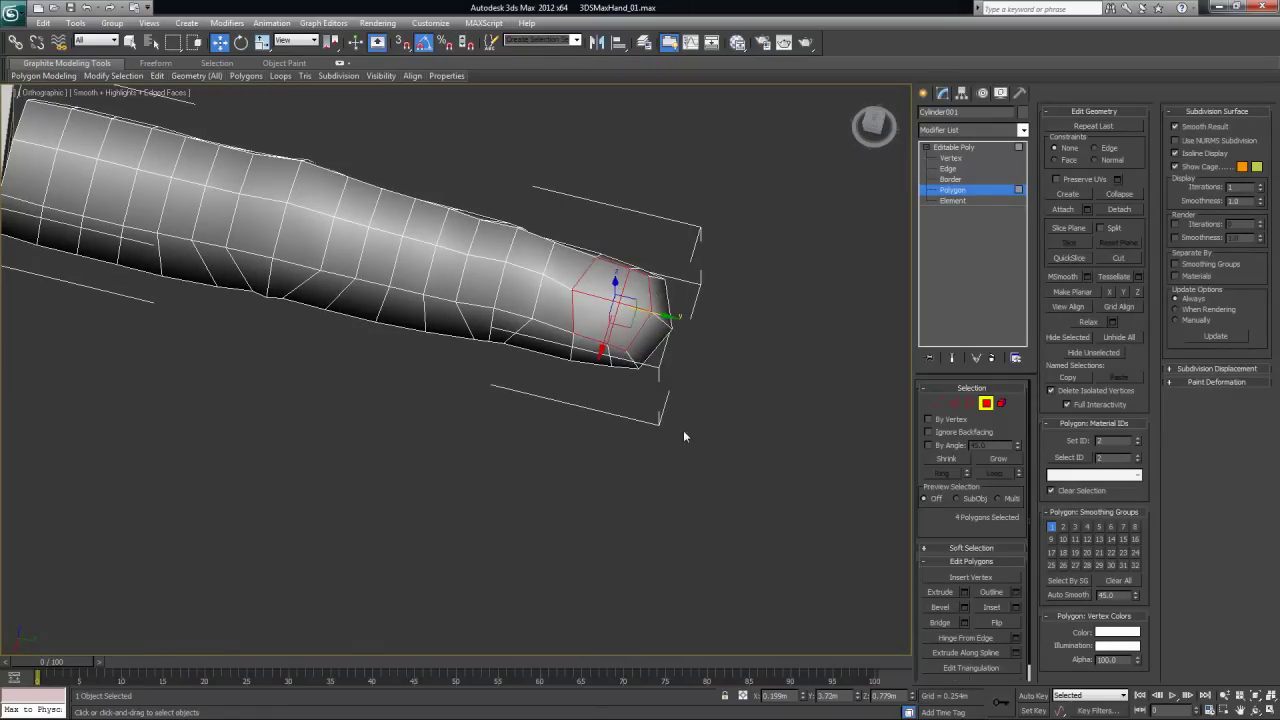
scroll(683, 428, "up", 3)
middle_click_drag(683, 428, 651, 410, "alt")
scroll(669, 363, "down", 2)
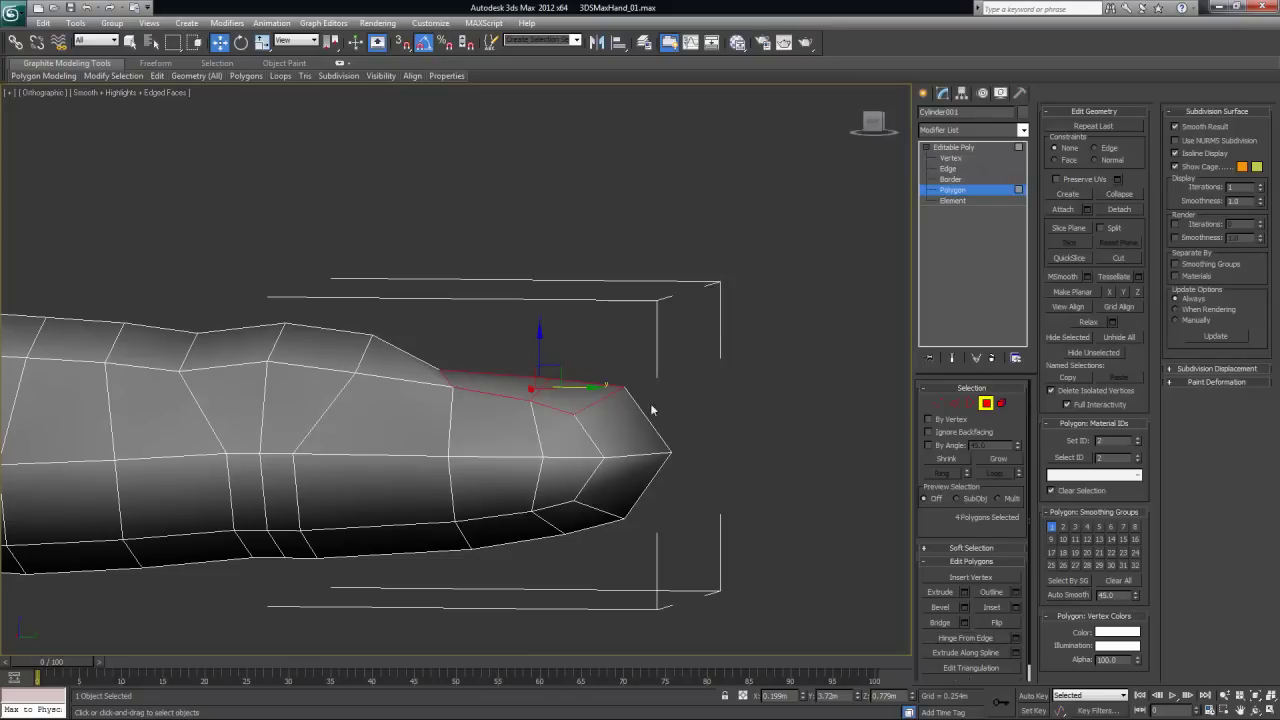
Raise the front corner vertex on each side of the nail area slightly, then clear the vertex selection
left_click(934, 404)
left_click(567, 415)
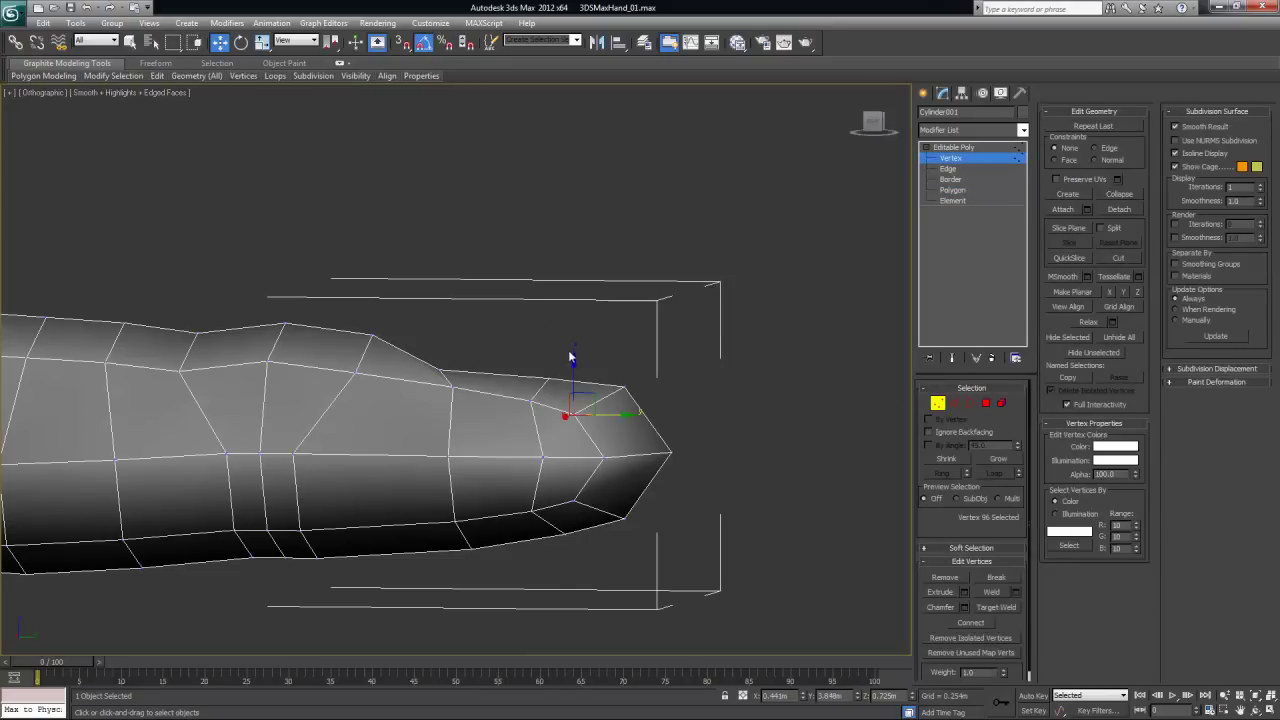
left_click_drag(574, 358, 576, 350)
middle_click_drag(729, 411, 757, 439, "alt")
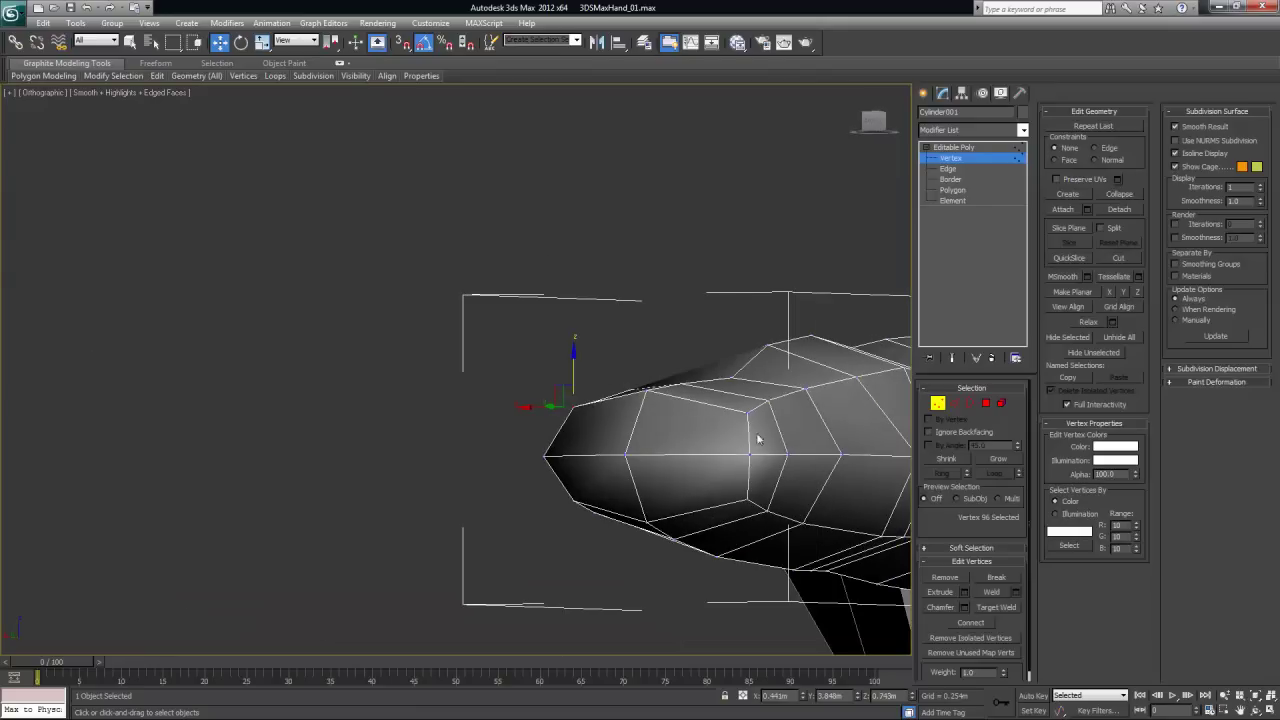
left_click(750, 412)
left_click_drag(749, 361, 747, 348)
middle_click_drag(735, 393, 782, 446, "alt")
middle_click_drag(765, 270, 741, 306, "alt")
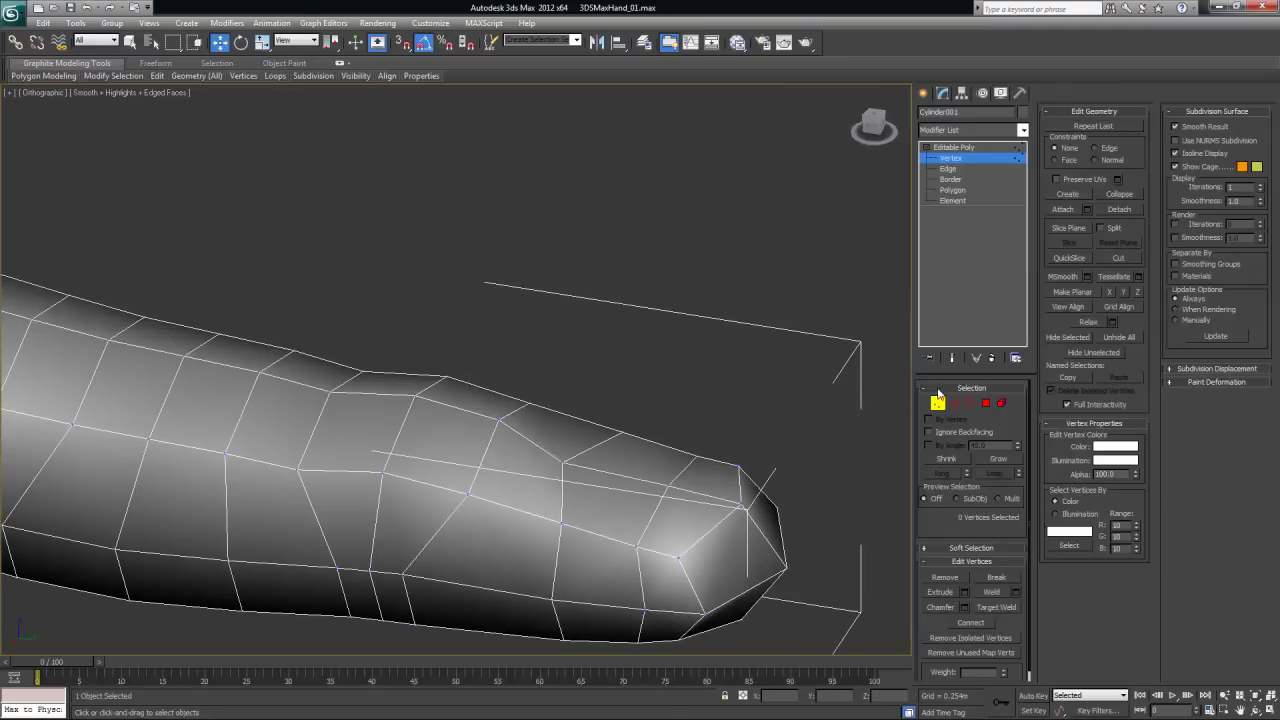
Extrude the four selected nail polygons inward with a height of -0.01 m
left_click(988, 404)
mouse_move(641, 467)
middle_mouse_down("alt")
mouse_move(727, 482)
mouse_move(600, 420)
mouse_move(655, 442)
mouse_move(612, 396)
mouse_move(576, 466)
mouse_move(531, 443)
mouse_move(633, 448)
mouse_move(612, 486)
mouse_move(625, 485)
middle_mouse_up("alt")
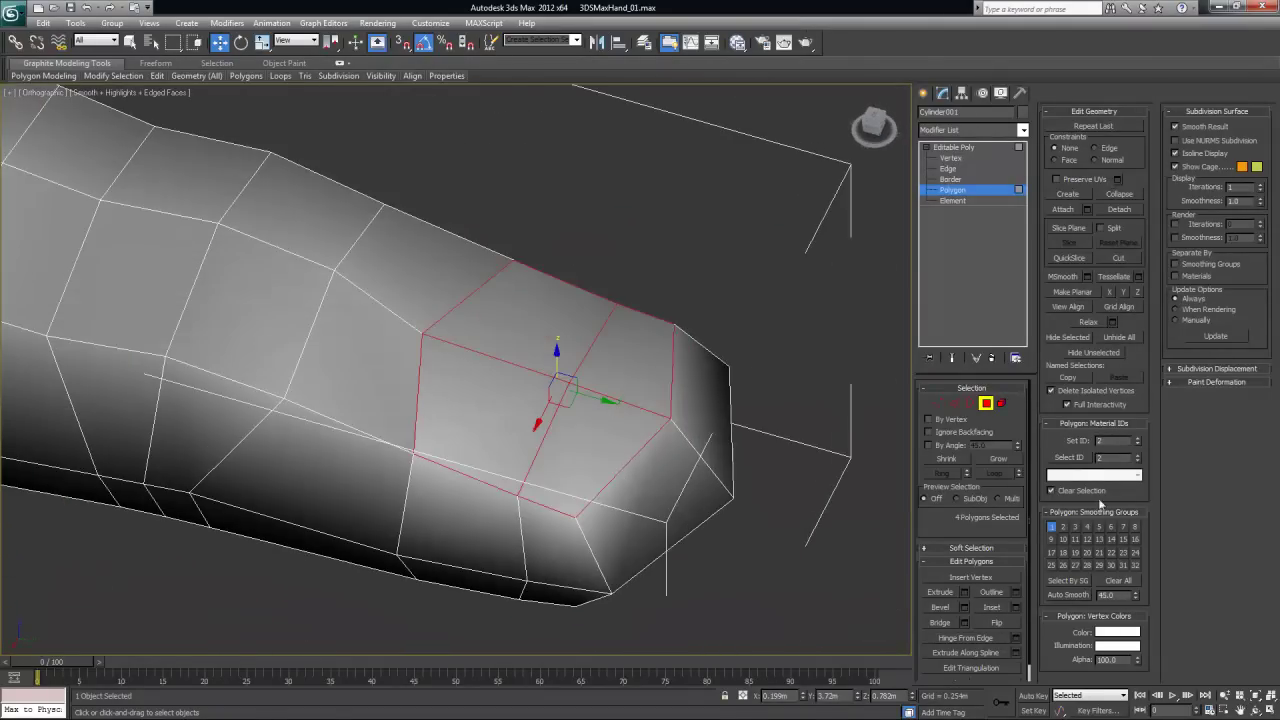
left_click(965, 594)
middle_click_drag(800, 455, 766, 436, "alt")
left_click_drag(464, 396, 316, 411)
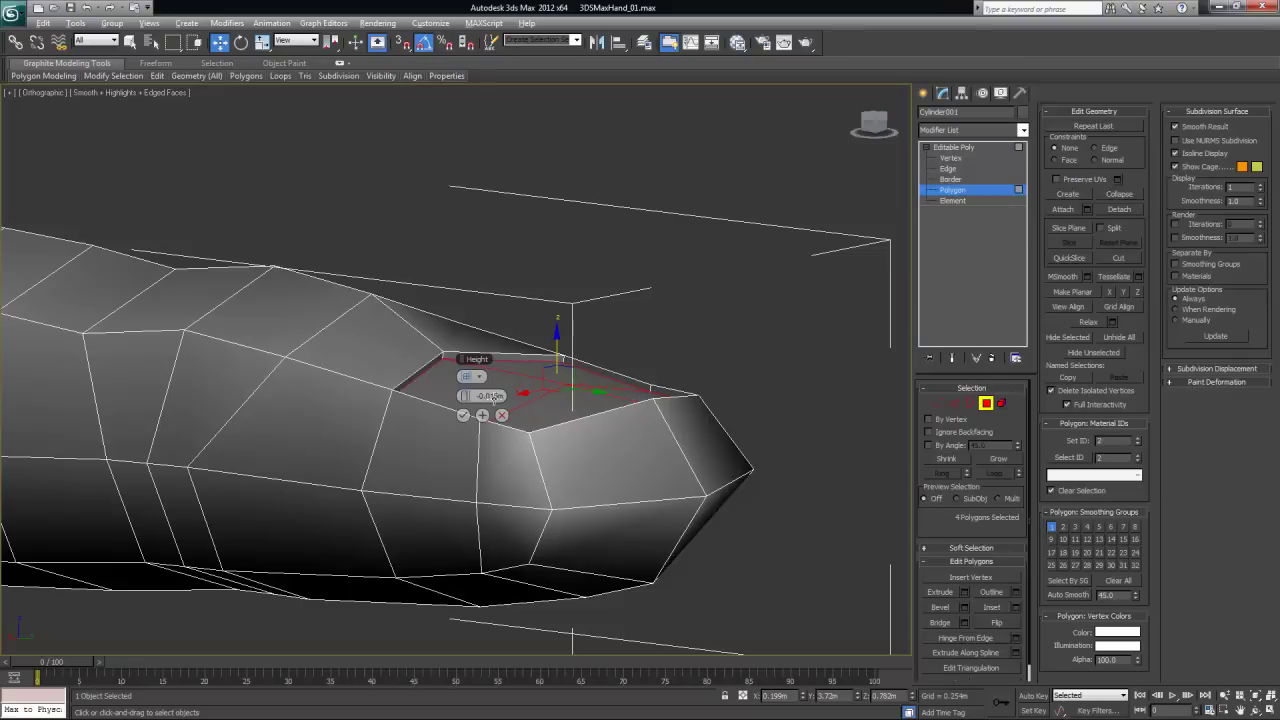
scroll(590, 457, "up", 2)
middle_click_drag(619, 457, 554, 416, "alt")
scroll(610, 458, "up", 3)
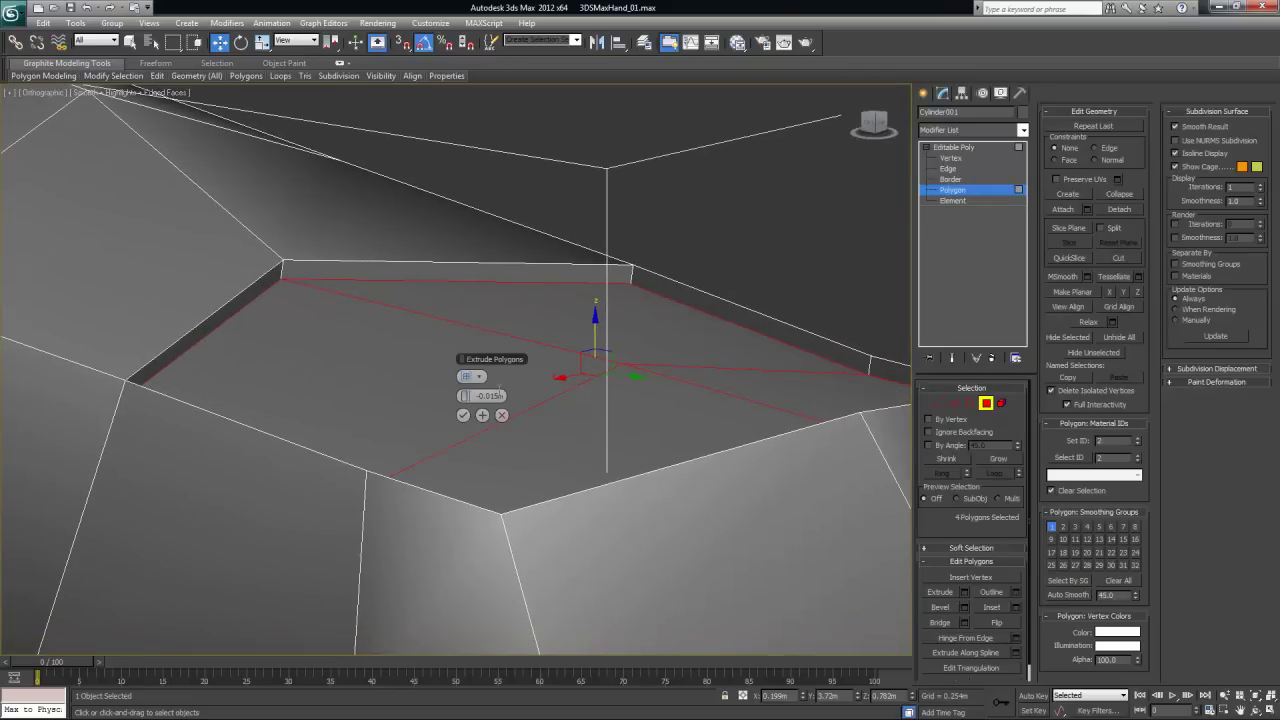
left_click_drag(464, 396, 467, 396)
middle_click_drag(663, 437, 693, 432, "alt")
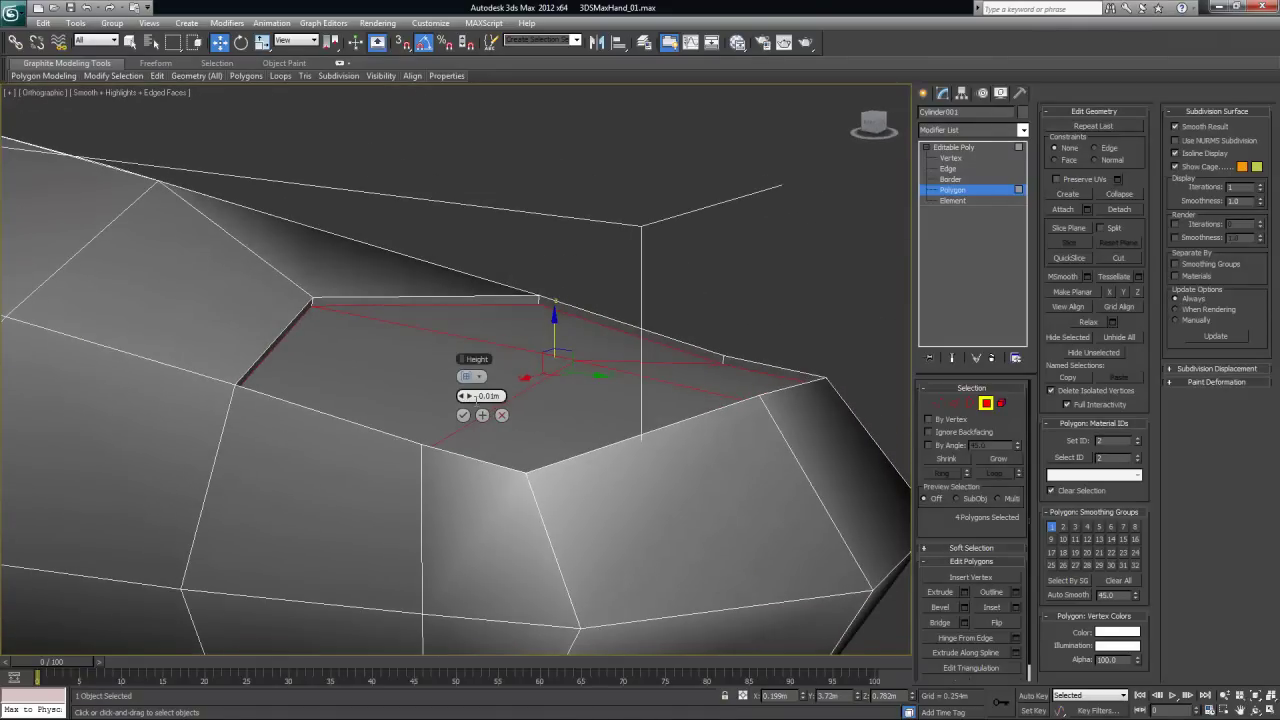
mouse_move(660, 437)
middle_mouse_down("alt")
mouse_move(617, 430)
mouse_move(642, 433)
middle_mouse_up("alt")
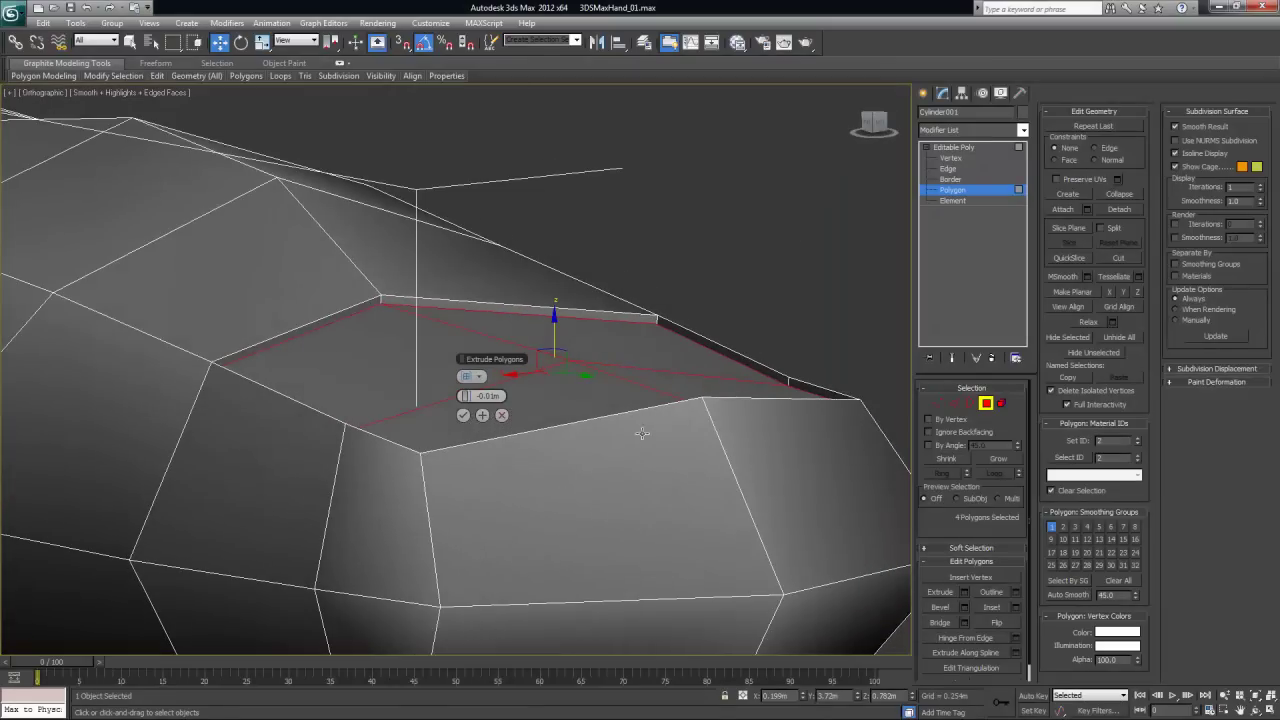
left_click(463, 416)
middle_click_drag(733, 378, 741, 382, "alt")
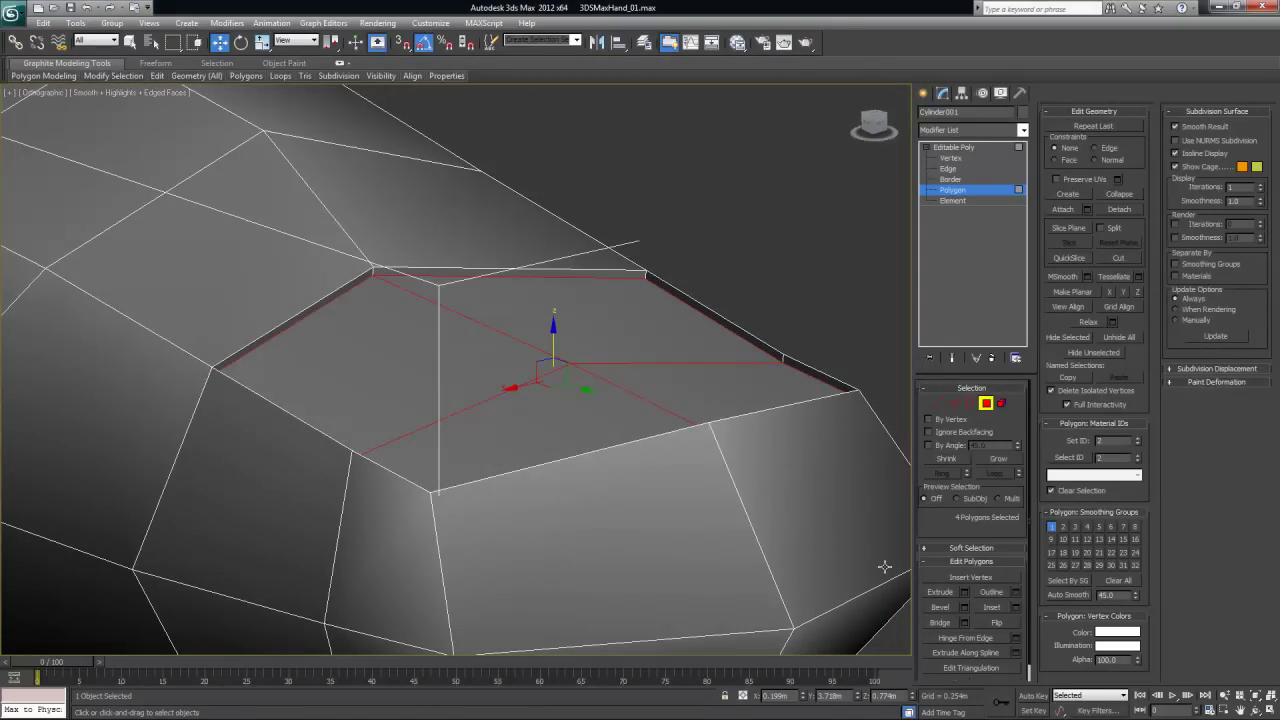
left_click(964, 607)
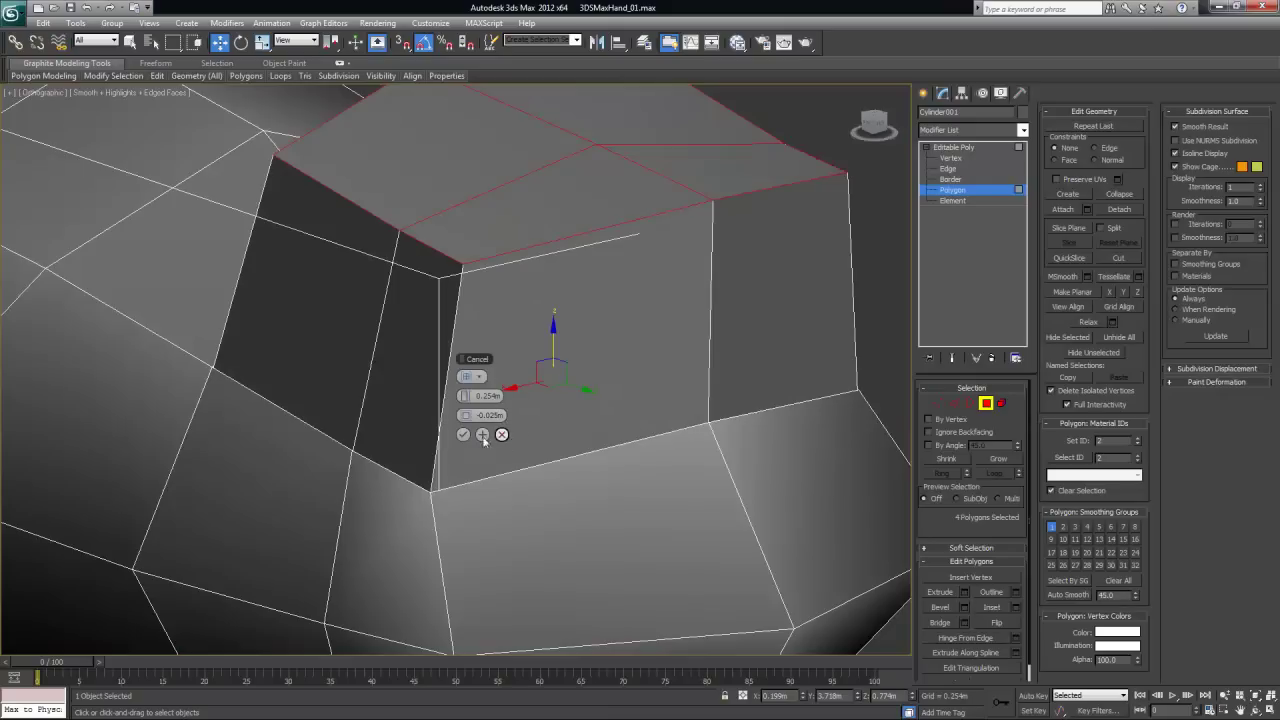
left_click_drag(462, 398, 227, 409)
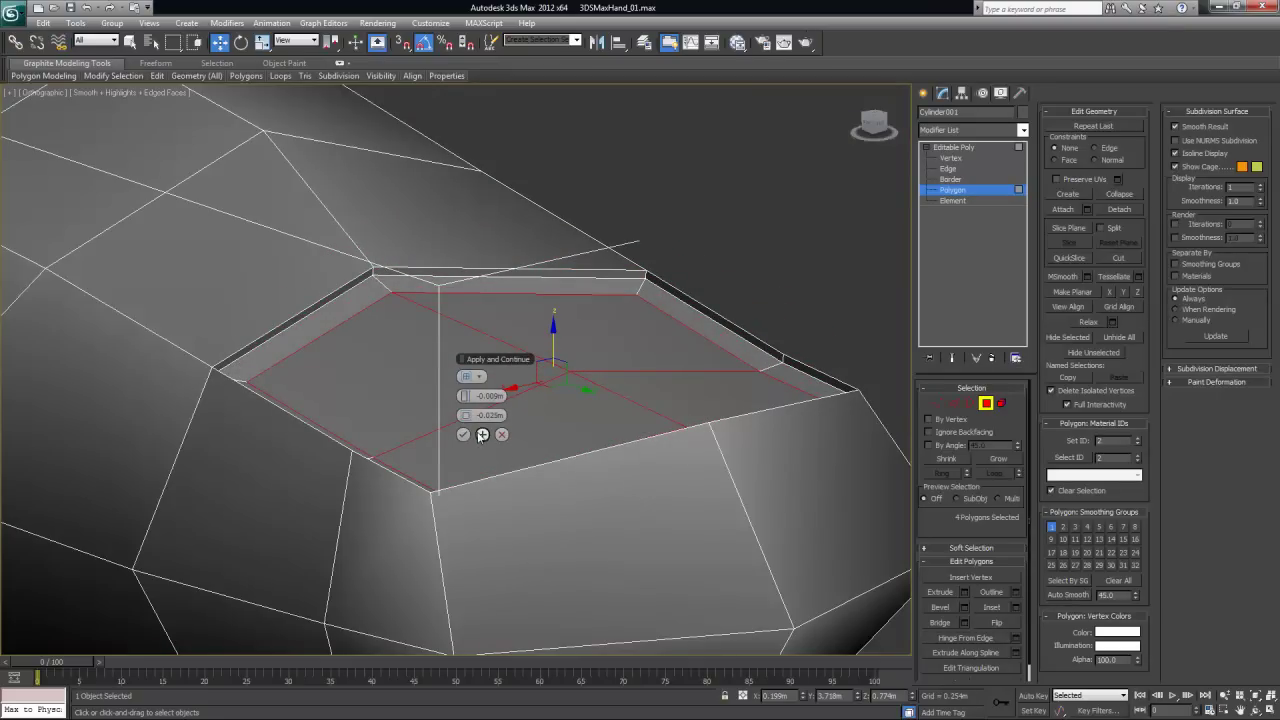
left_click(483, 435)
middle_click_drag(862, 475, 851, 549, "alt")
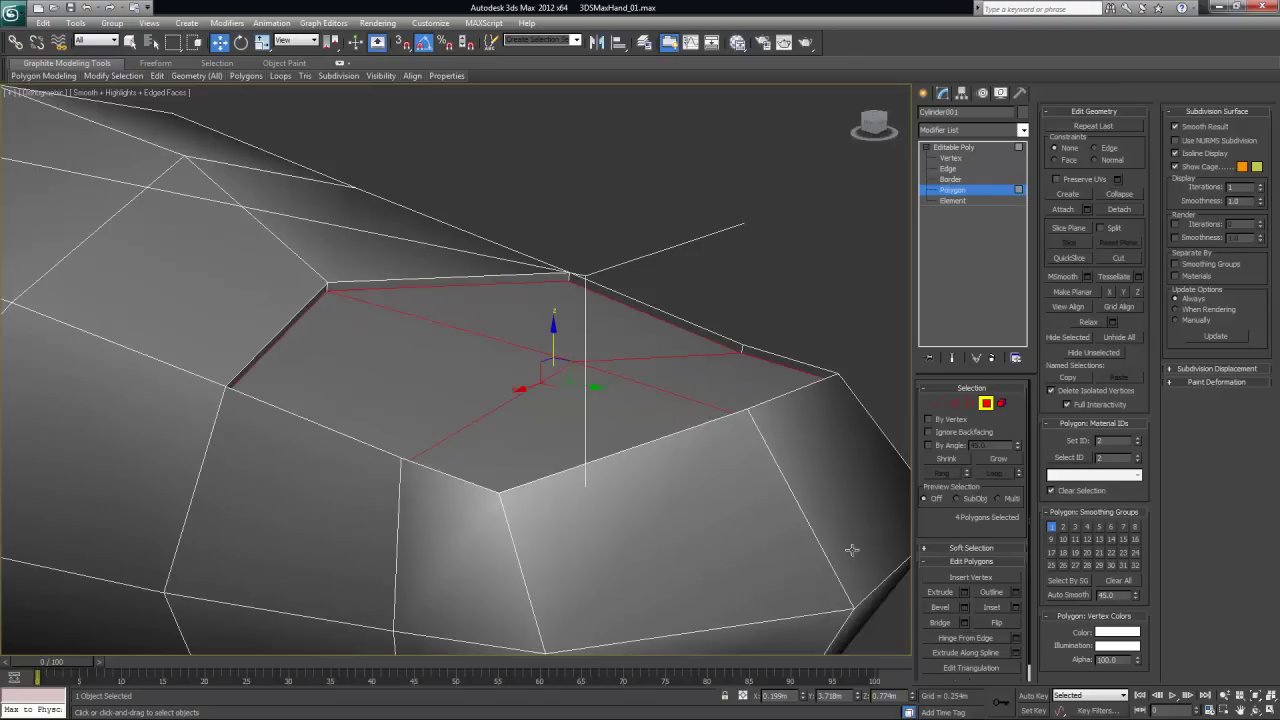
Extrude the nail polygons inward two more times by -0.01 m to deepen the recess
left_click(965, 592)
middle_click_drag(693, 410, 624, 343, "alt")
middle_click_drag(498, 303, 500, 426, "alt")
left_click(463, 415)
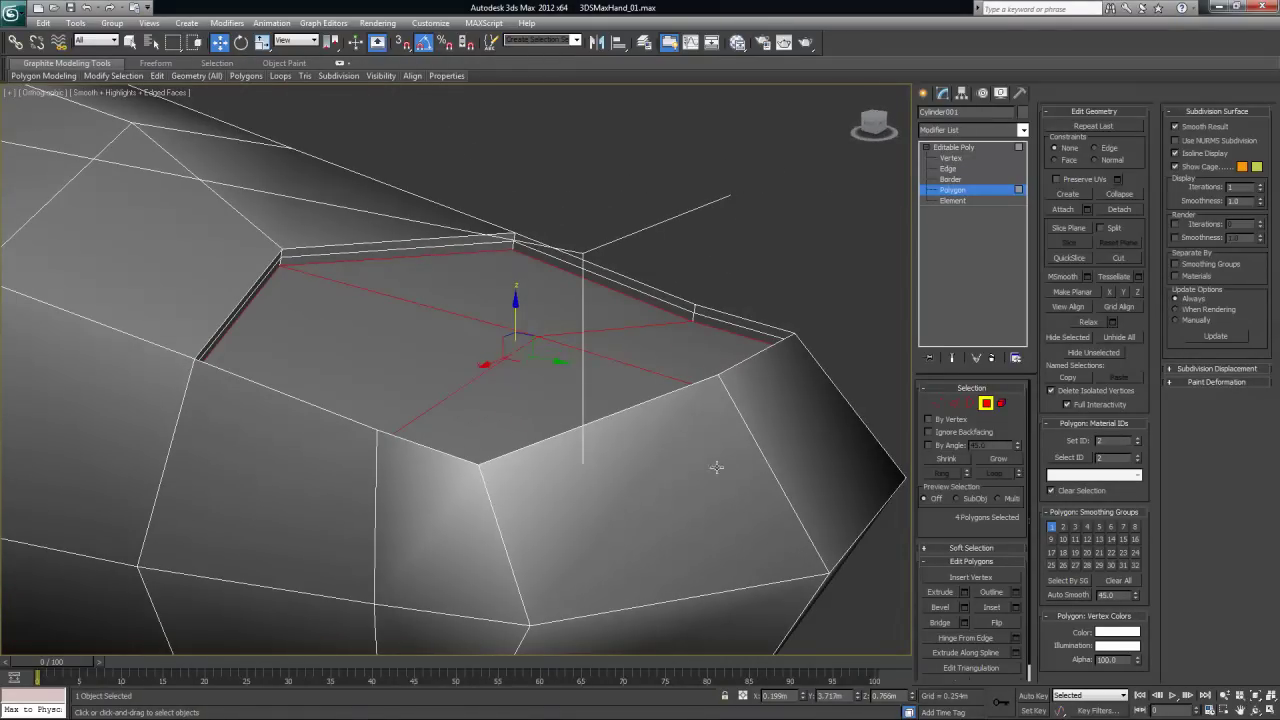
left_click(965, 592)
middle_click_drag(530, 331, 421, 373, "alt")
left_click(462, 415)
Clear the polygon selection and examine the stepped nail recess from several angles
middle_click_drag(462, 415, 723, 379, "alt")
left_click(723, 306)
scroll(723, 379, "down", 2)
middle_click_drag(568, 367, 487, 405, "alt")
left_click(309, 600)
middle_click_drag(440, 550, 447, 393, "alt")
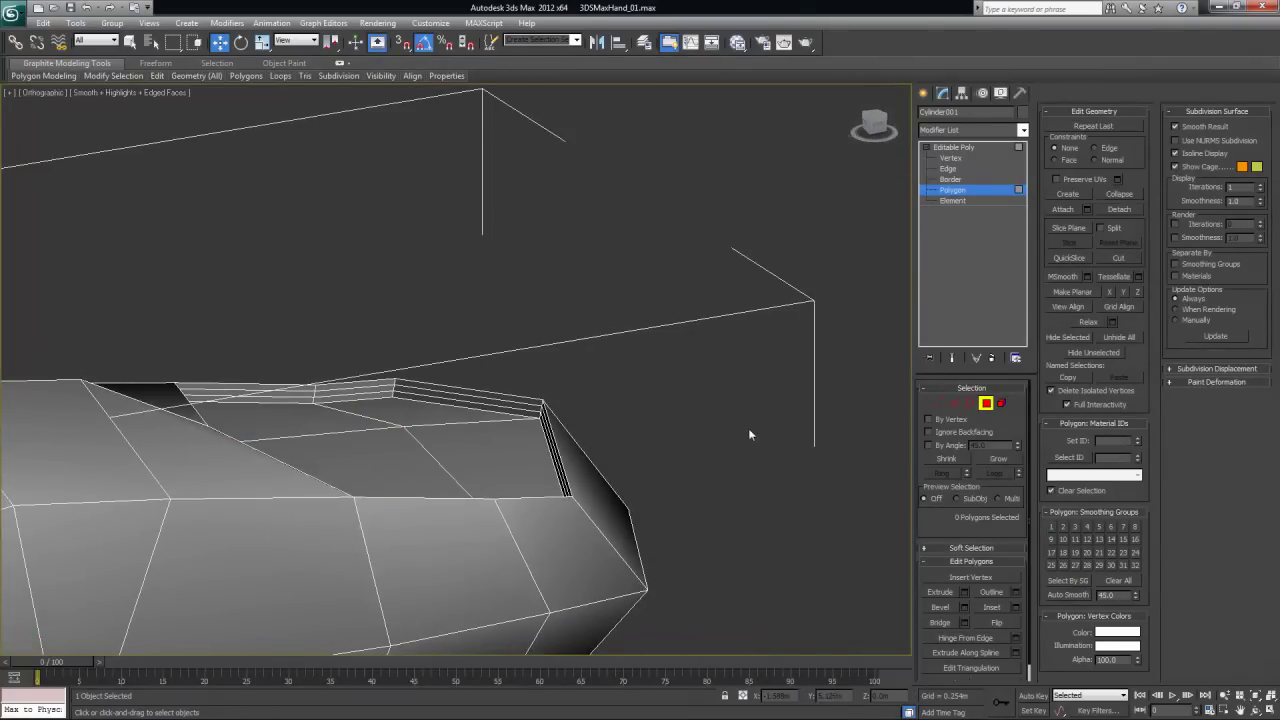
left_click(591, 449)
middle_click_drag(591, 449, 849, 437, "alt")
Move the two outermost rim edges at the front of the nail recess forward toward the fingertip and slightly down
left_click(952, 405)
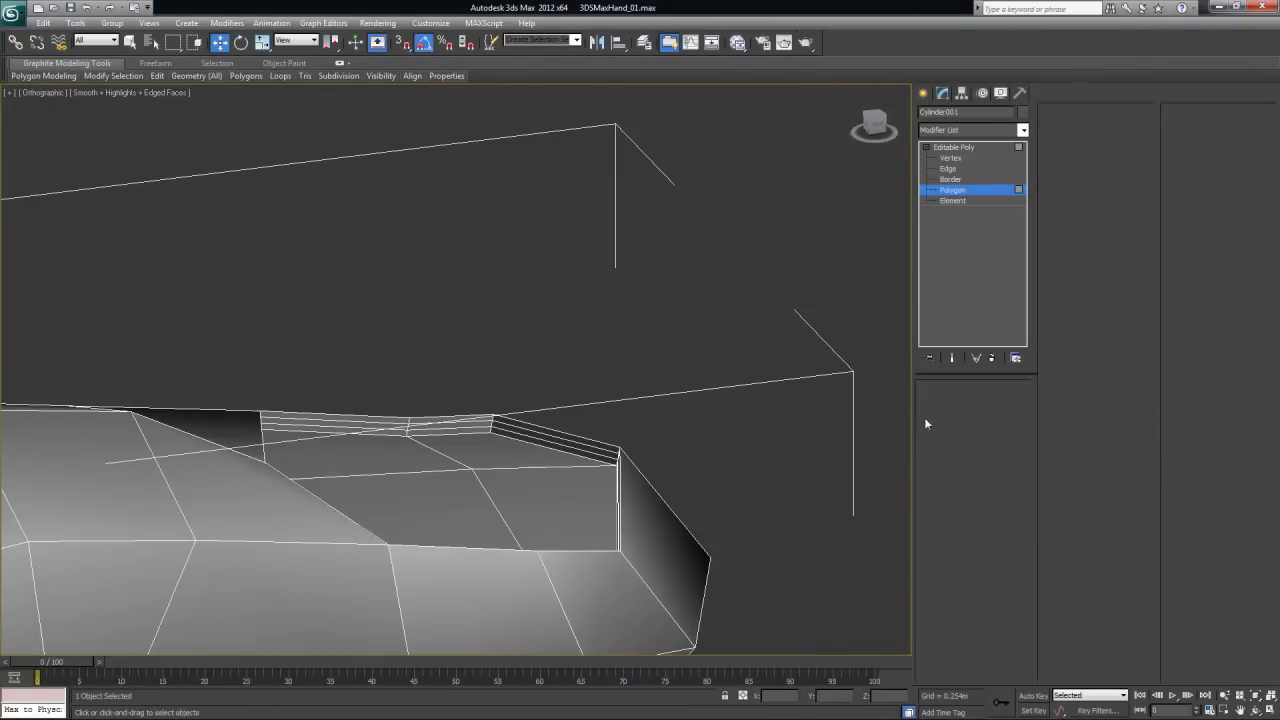
left_click(595, 441)
middle_click_drag(709, 557, 660, 380, "alt")
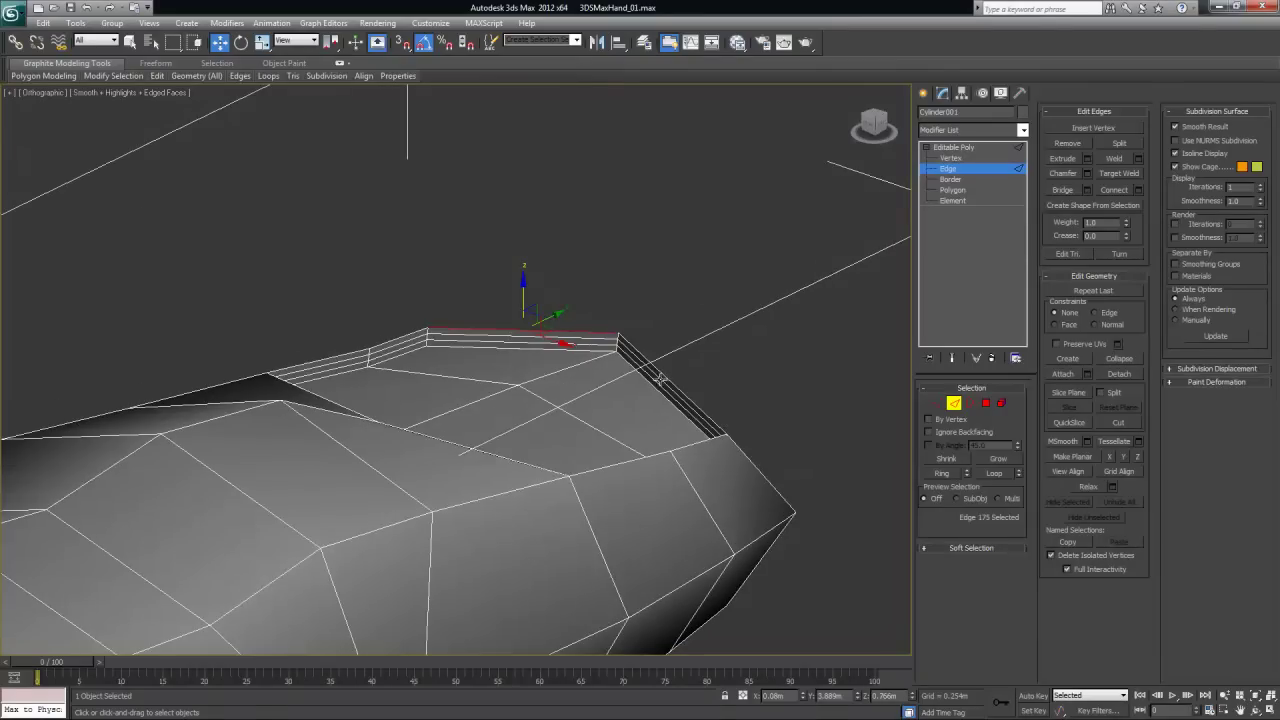
left_click(637, 347, "ctrl")
middle_click_drag(738, 473, 567, 404, "alt")
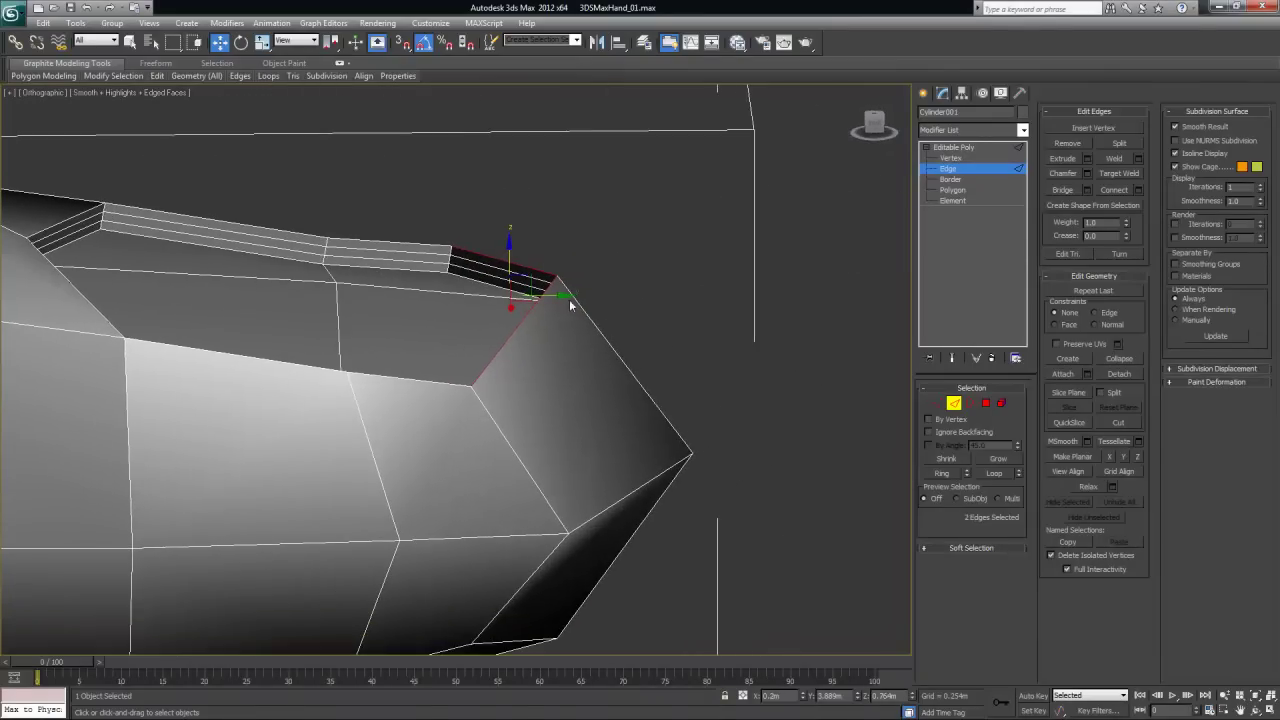
left_click_drag(562, 294, 612, 293)
left_click_drag(560, 241, 574, 294)
Move the second pair of front rim edges forward beside the outermost pair
middle_click_drag(575, 293, 517, 291, "alt")
left_click(506, 281)
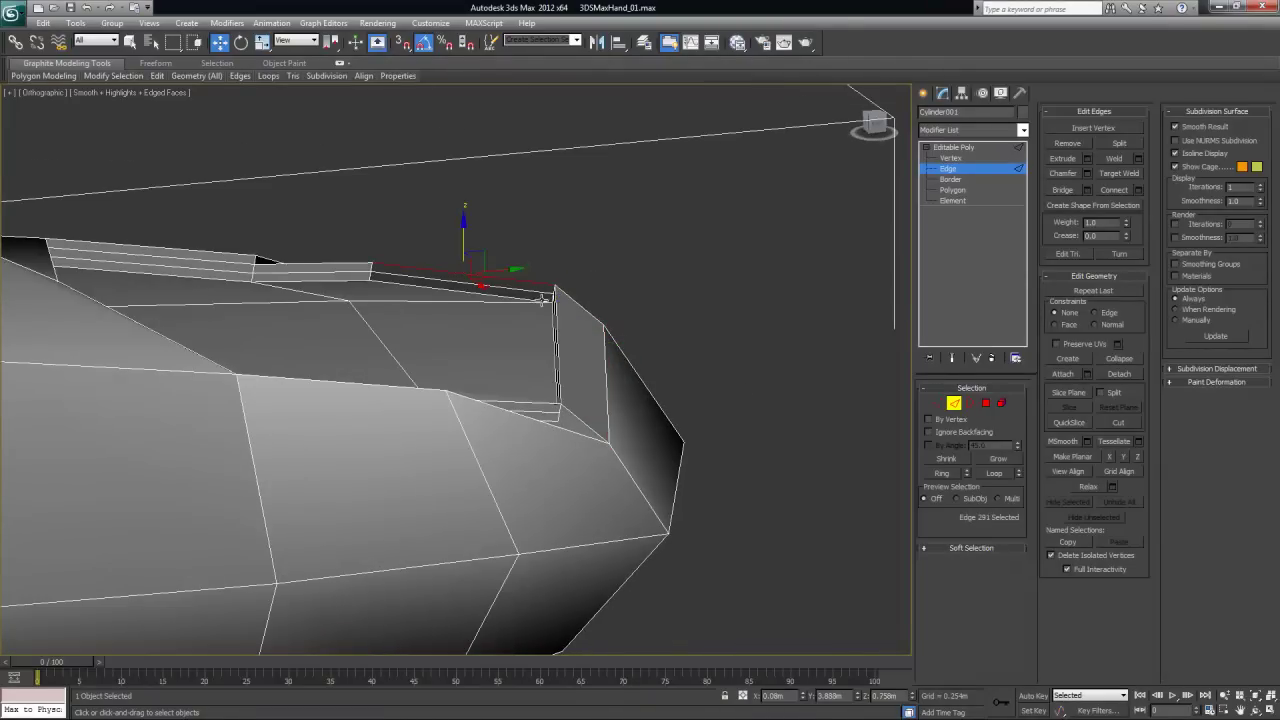
mouse_move(605, 352)
middle_mouse_down("alt")
mouse_move(615, 338)
mouse_move(604, 343)
middle_mouse_up("alt")
left_click(596, 312, "ctrl")
left_click_drag(595, 311, 582, 286)
middle_click_drag(690, 380, 704, 402, "alt")
Move the third pair of front rim edges forward and slightly down behind the second pair
left_click(548, 281)
left_click(548, 345, "ctrl")
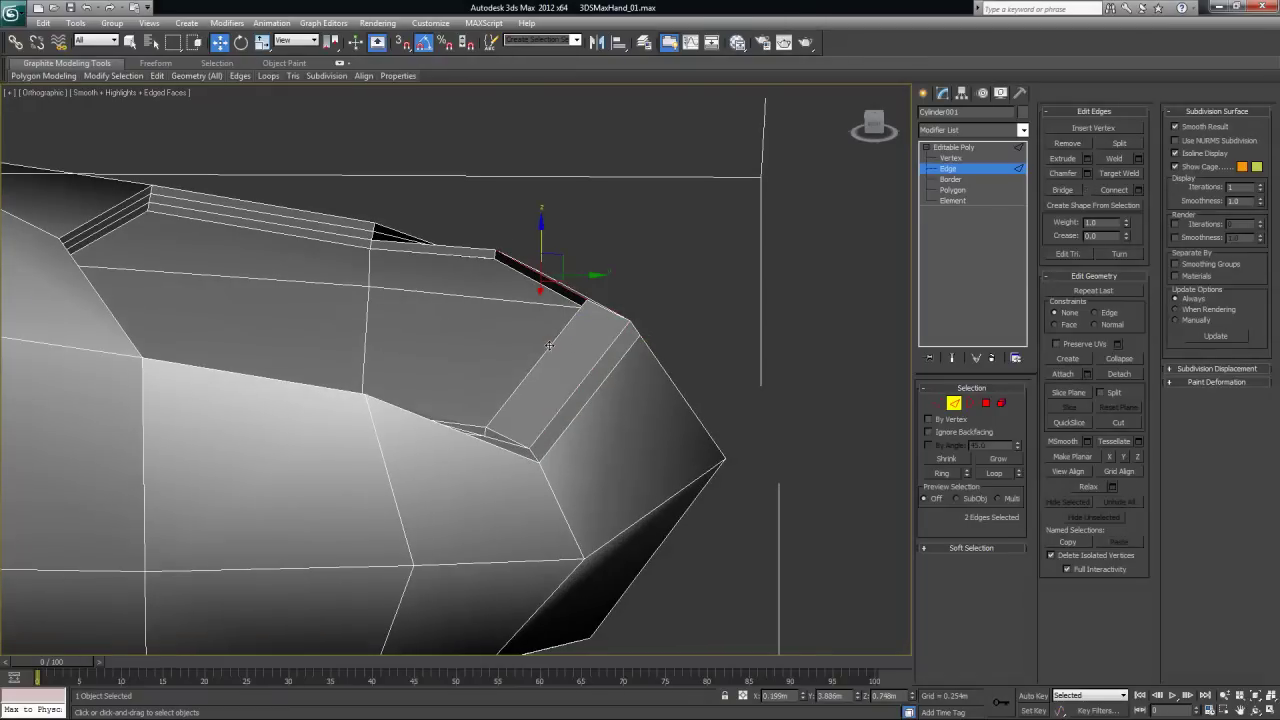
left_click_drag(590, 319, 614, 321)
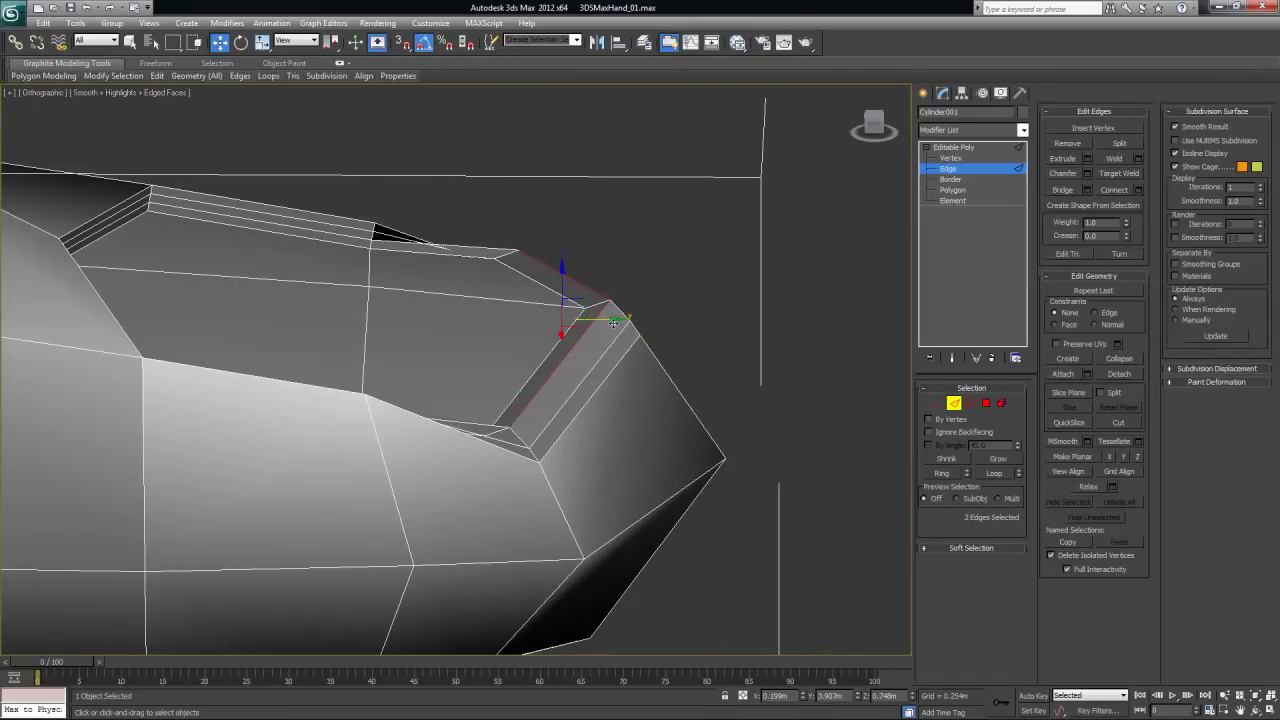
left_click_drag(562, 266, 563, 283)
Lower the second pair of front rim edges slightly and clear the edge selection
middle_click_drag(714, 346, 700, 338, "alt")
left_click(602, 332)
middle_click_drag(728, 379, 676, 375, "alt")
left_click(743, 320, "ctrl")
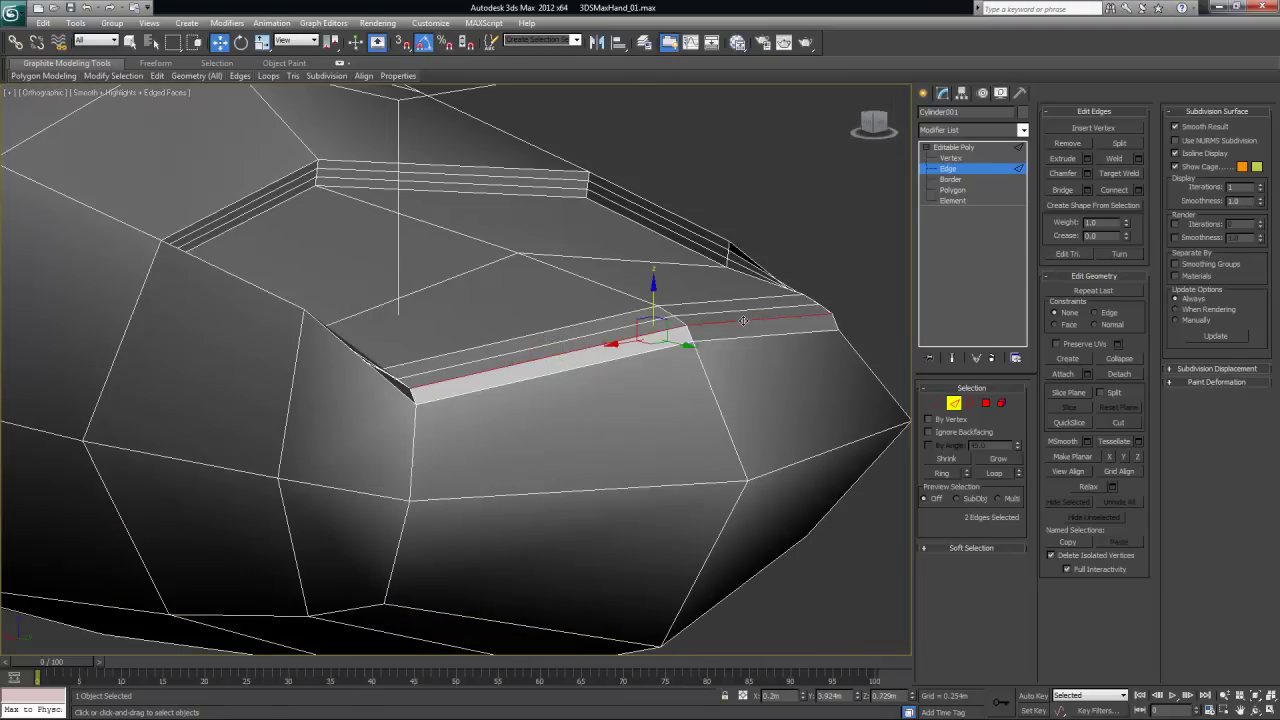
left_click_drag(653, 283, 653, 290)
middle_click_drag(597, 306, 669, 307, "alt")
left_click(759, 347)
scroll(758, 346, "up", 4)
middle_click_drag(758, 346, 615, 338, "alt")
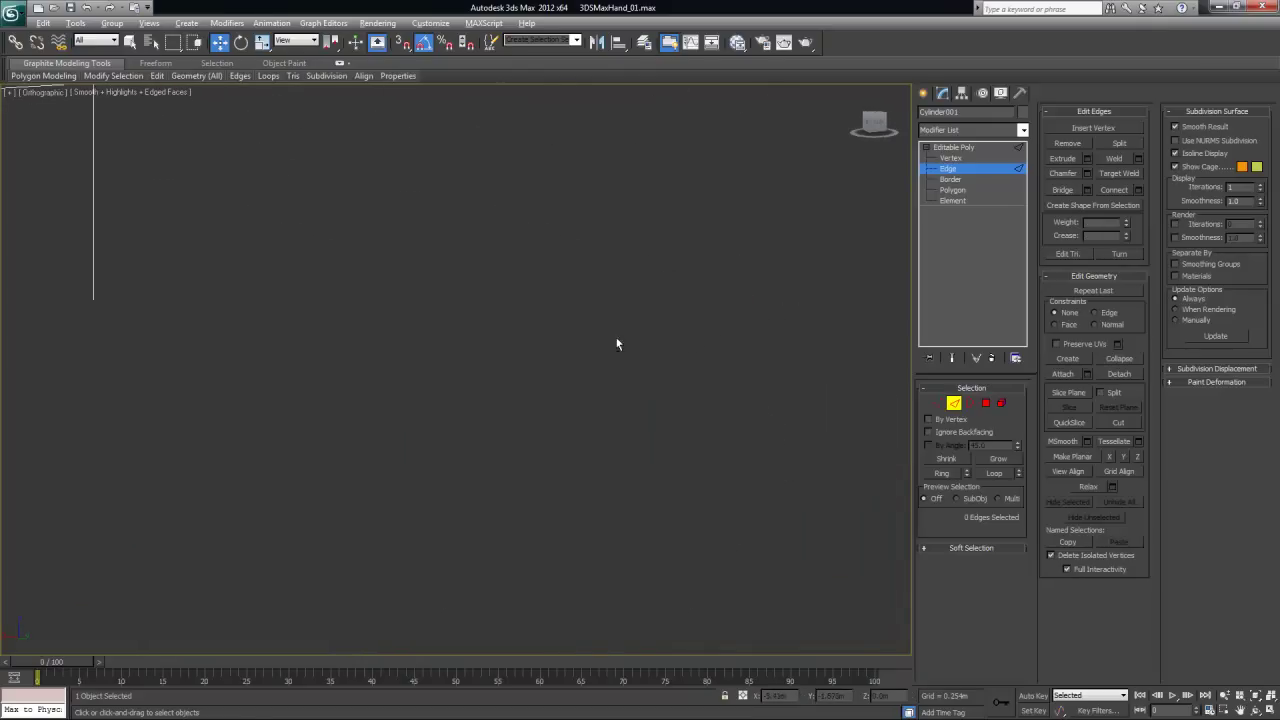
scroll(679, 343, "down", 5)
middle_click_drag(591, 385, 540, 401, "alt")
middle_click_drag(500, 470, 752, 372)
Select the four polygons on the floor of the nail recess and extrude them outward by 0.005 m
left_click(985, 403)
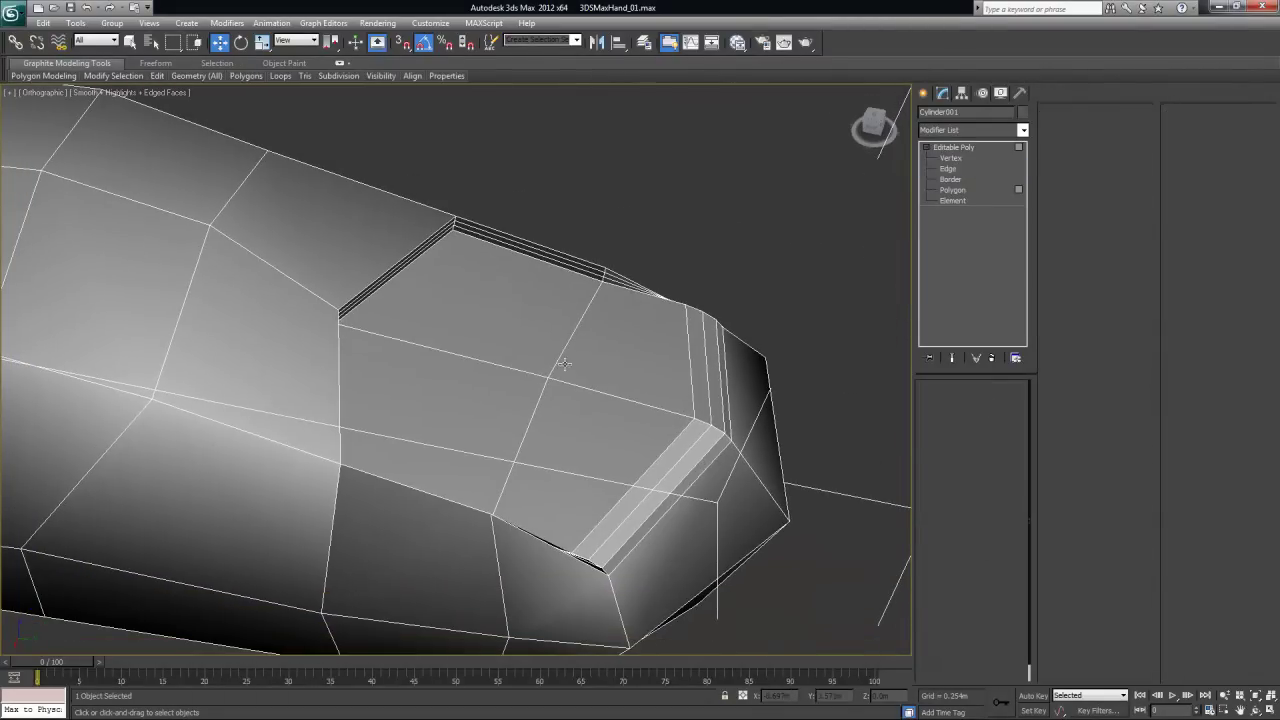
left_click(483, 316)
left_click(442, 400, "ctrl")
left_click(570, 442, "ctrl")
left_click(658, 366, "ctrl")
middle_click_drag(621, 472, 604, 432, "alt")
scroll(604, 432, "up", 2)
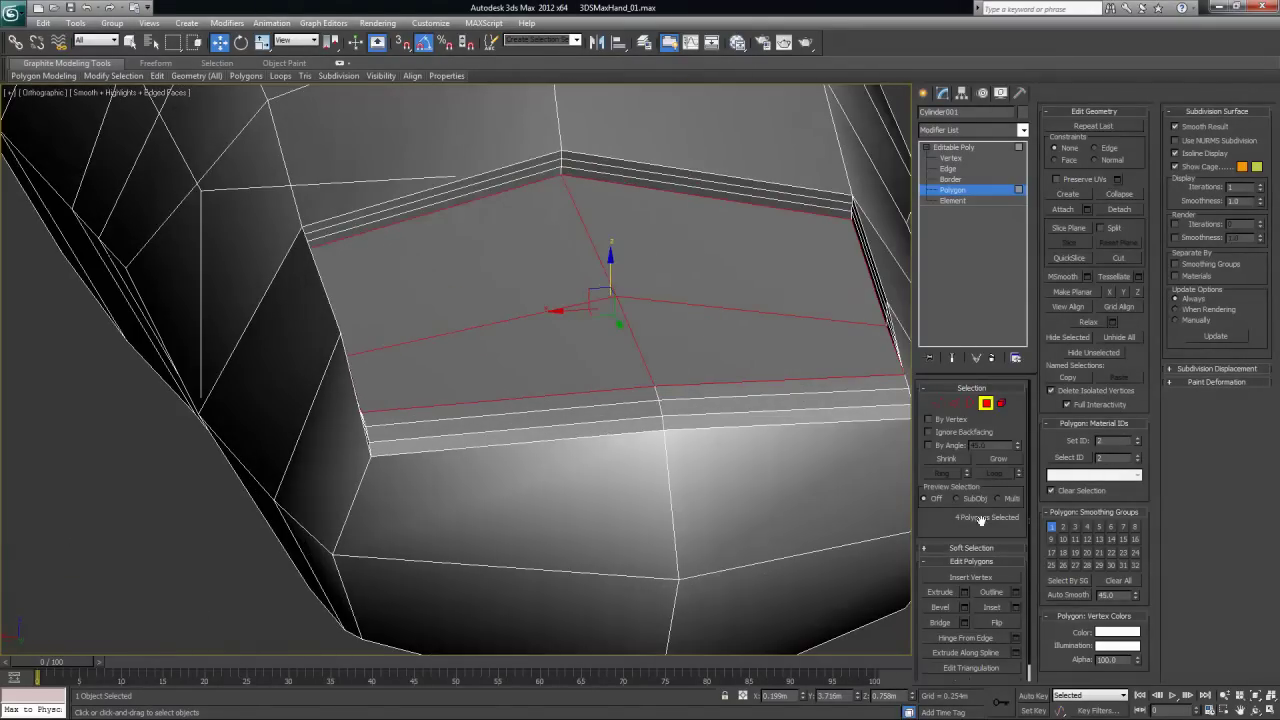
left_click(964, 591)
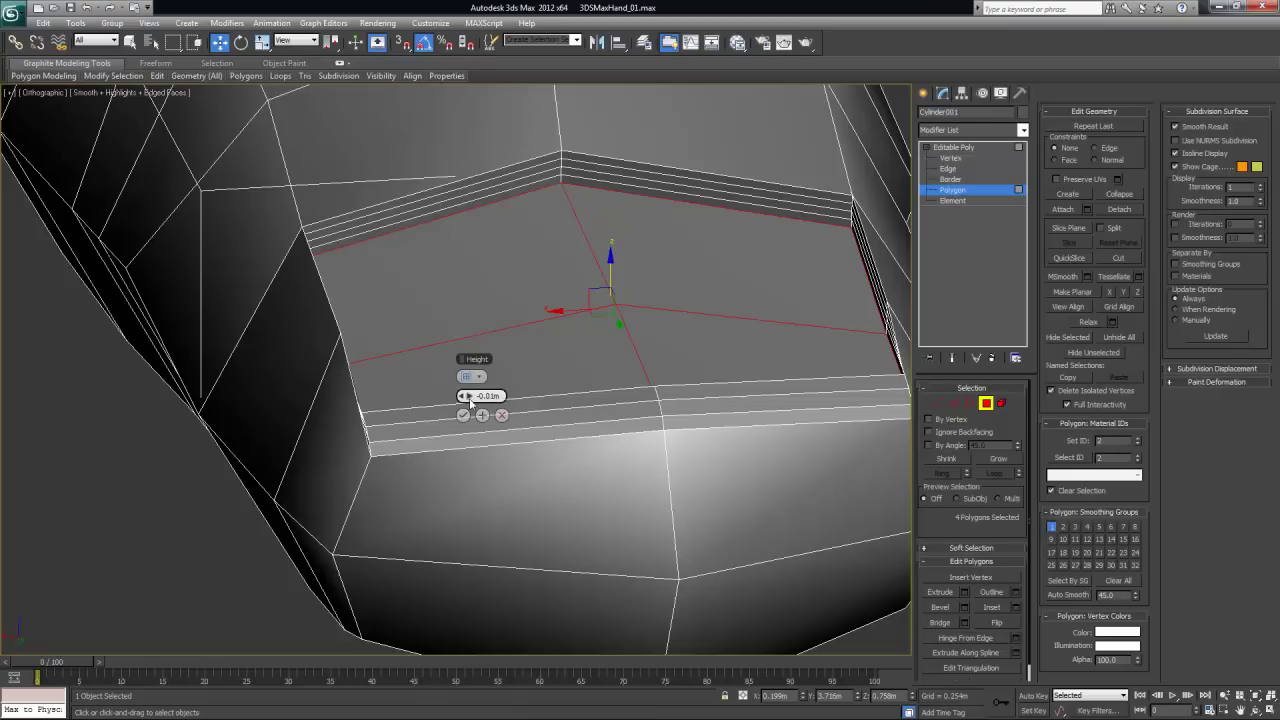
left_click_drag(462, 399, 463, 396)
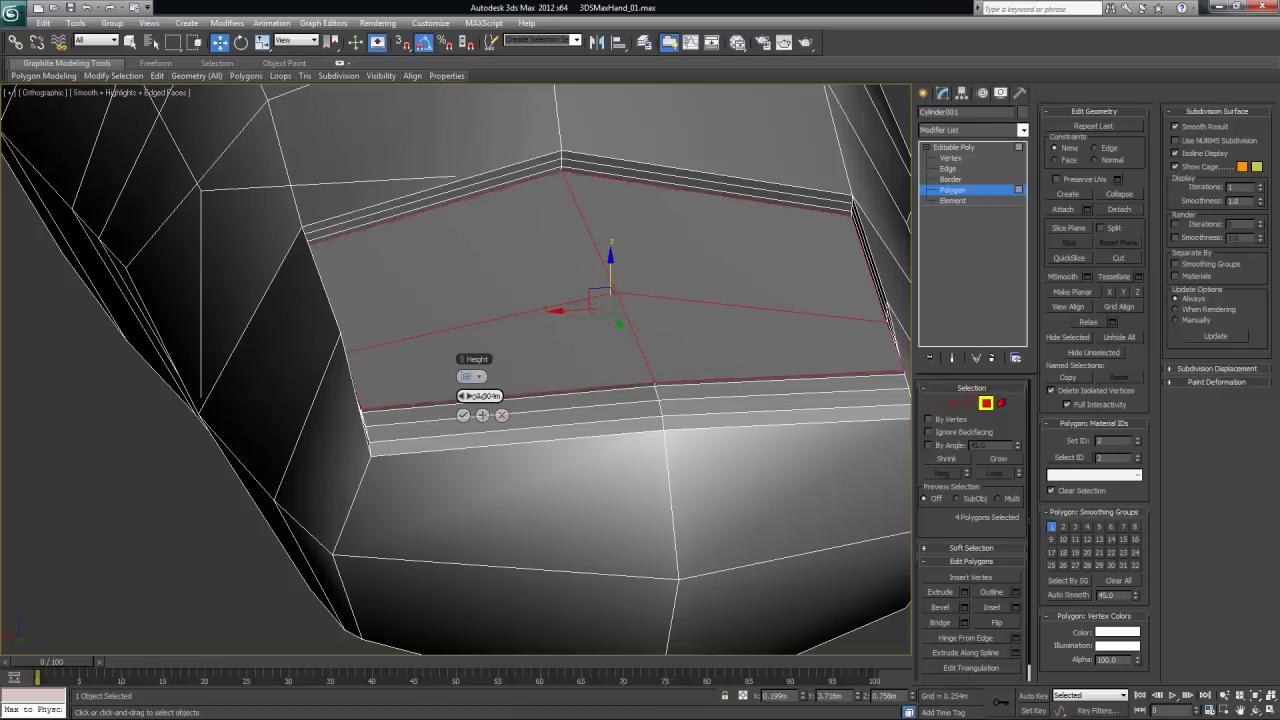
middle_click_drag(633, 336, 654, 317, "alt")
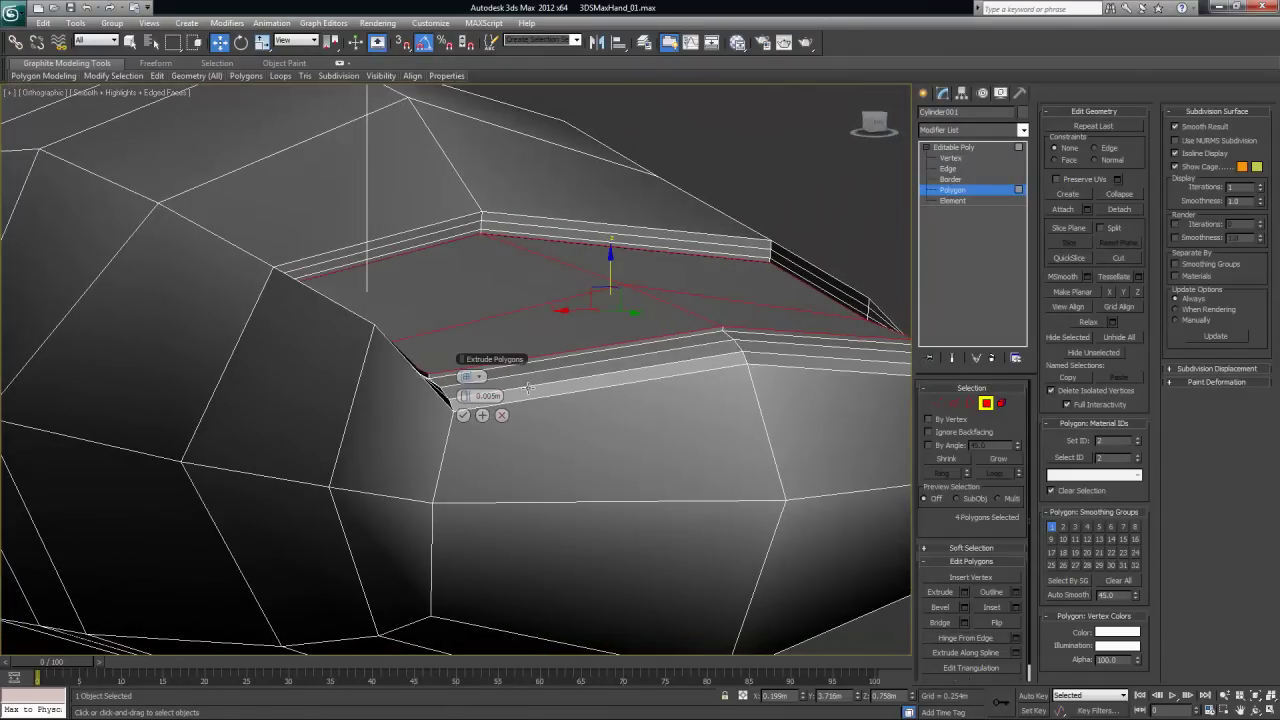
left_click(465, 394)
middle_click_drag(586, 437, 597, 438, "alt")
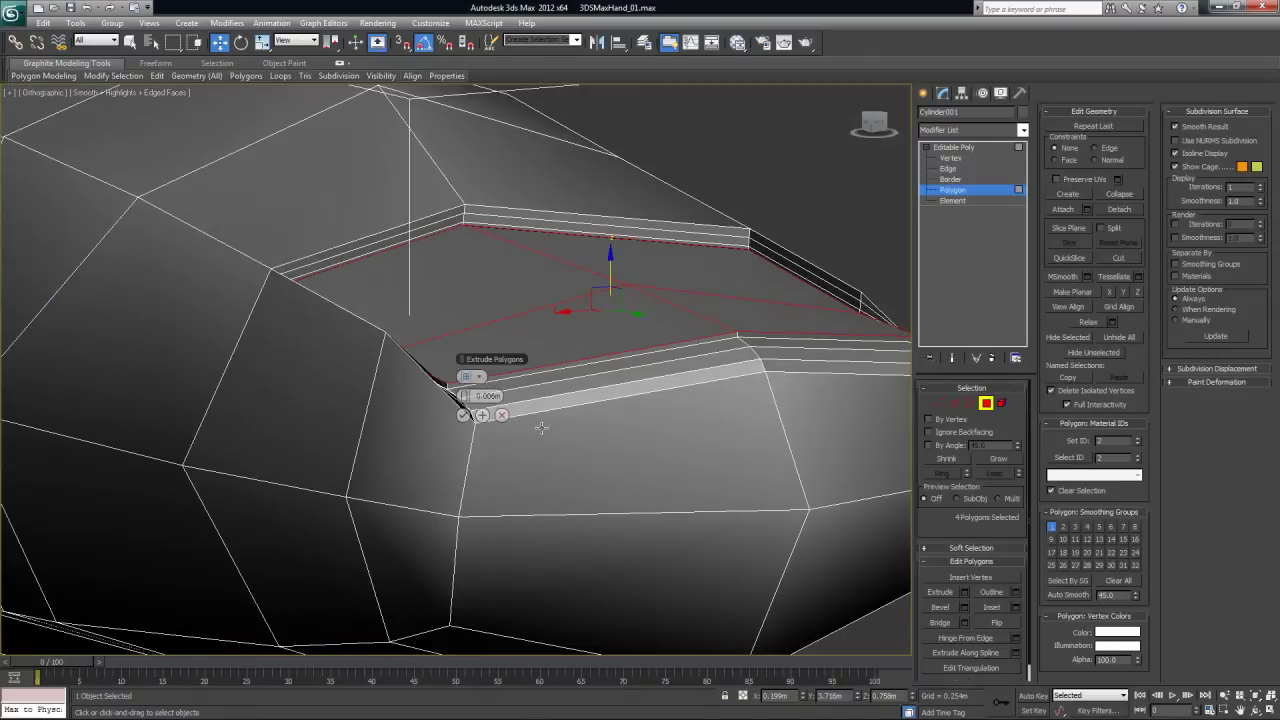
left_click(465, 396)
middle_click_drag(564, 392, 584, 386, "alt")
left_click(463, 416)
Extrude the four selected nail polygons outward two more times by 0.005 m each
middle_click_drag(463, 416, 665, 428, "alt")
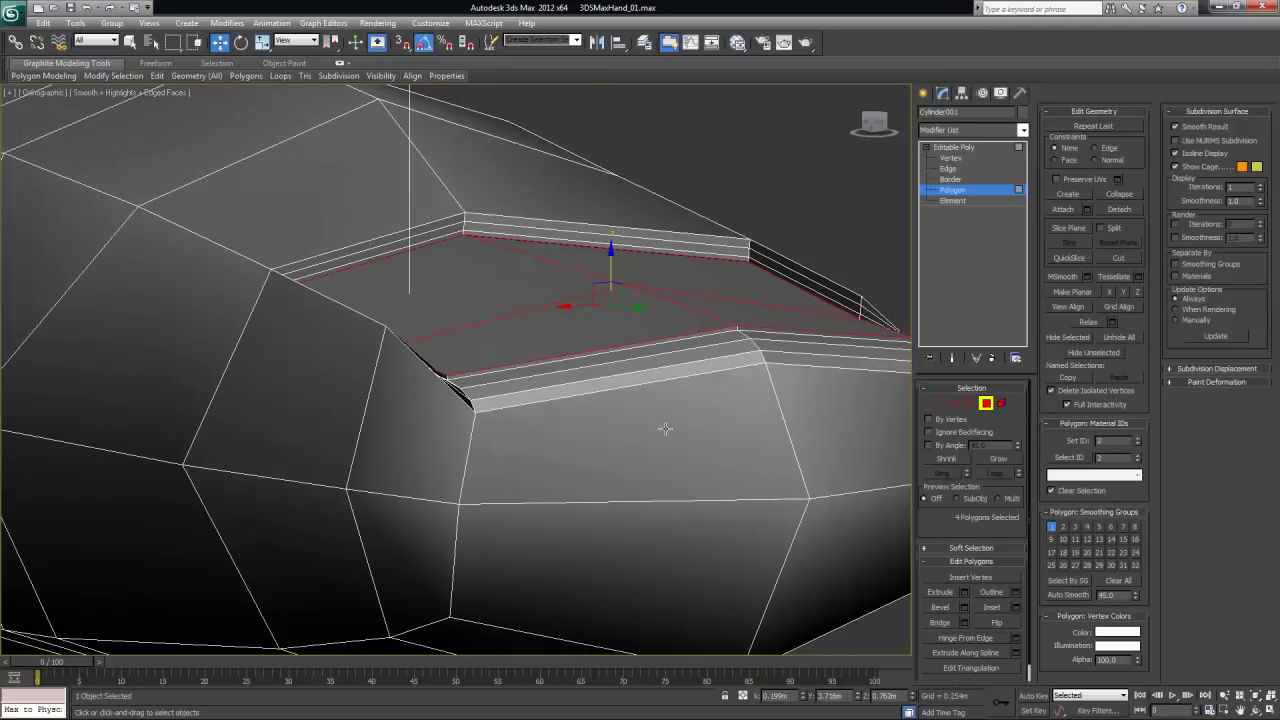
left_click(964, 593)
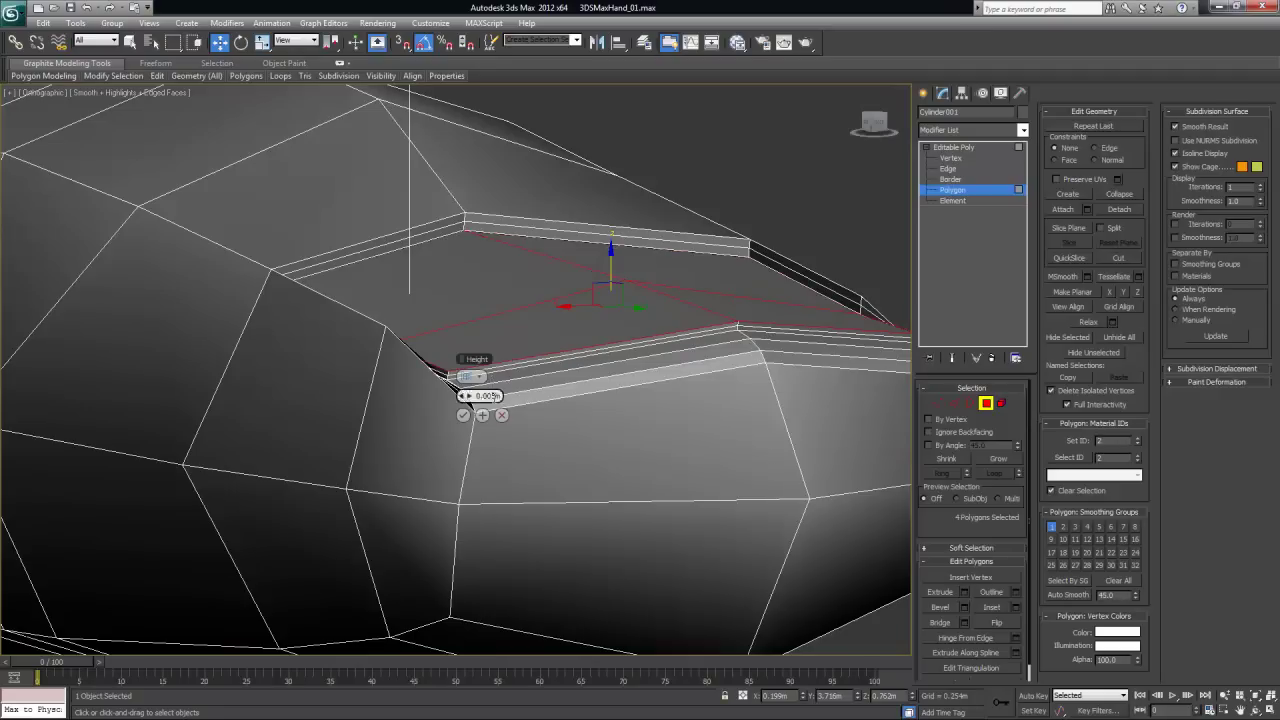
left_click(463, 416)
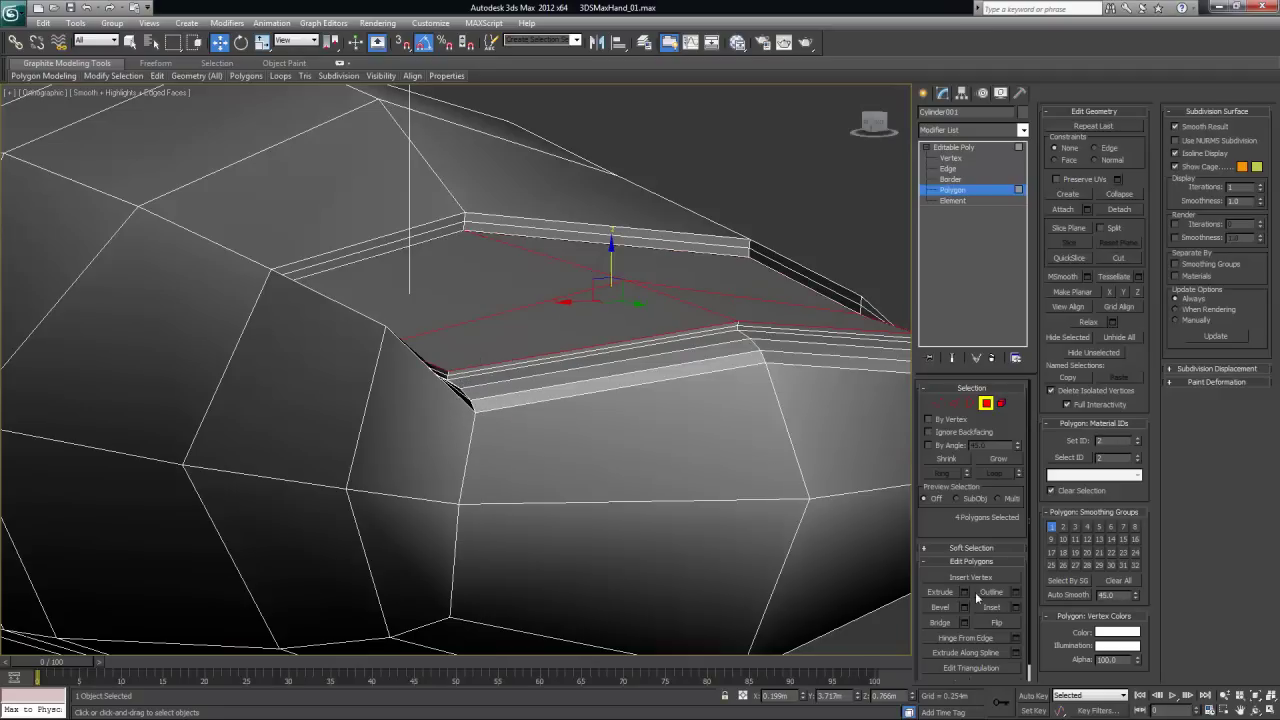
left_click(965, 593)
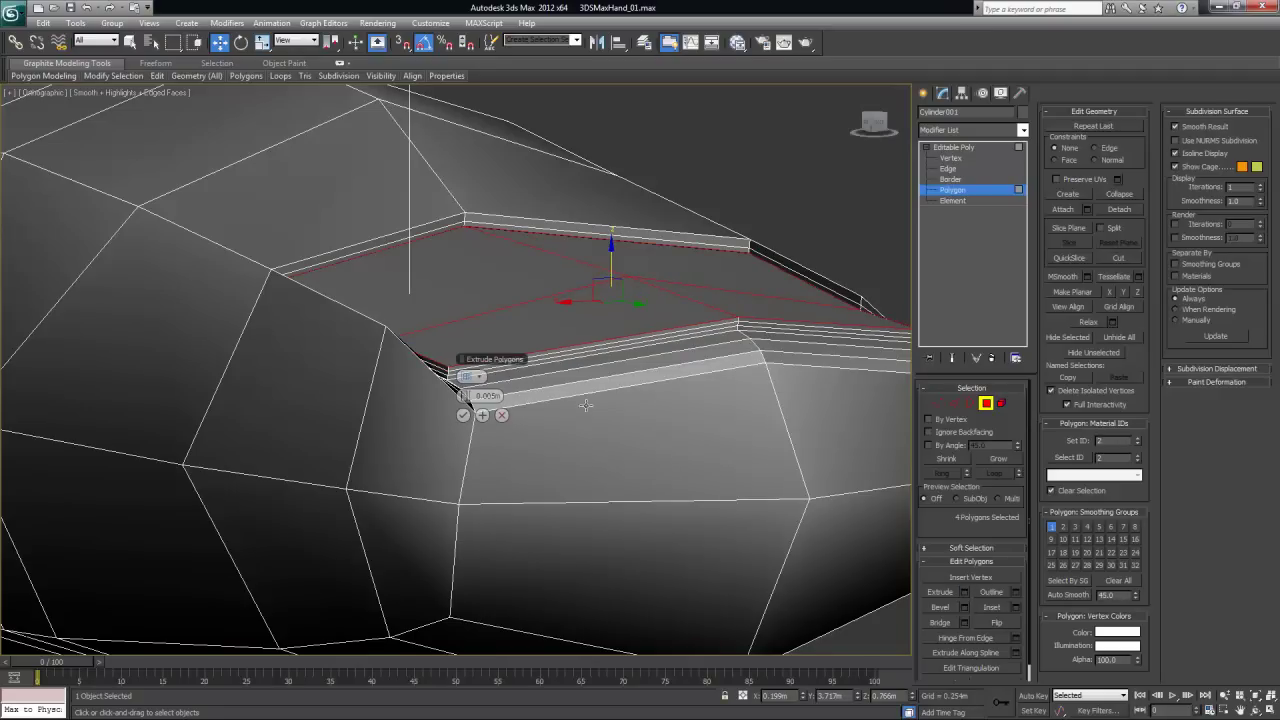
left_click(463, 415)
Select the four edges running along the back and both sides of the nail's raised outline
middle_click_drag(730, 376, 645, 333, "alt")
middle_click_drag(716, 276, 706, 341, "alt")
left_click(824, 225)
mouse_move(765, 278)
middle_mouse_down("alt")
mouse_move(766, 263)
mouse_move(757, 286)
middle_mouse_up("alt")
middle_click_drag(563, 333, 604, 315, "alt")
left_click(390, 267)
left_click(558, 246, "ctrl")
left_click(953, 403)
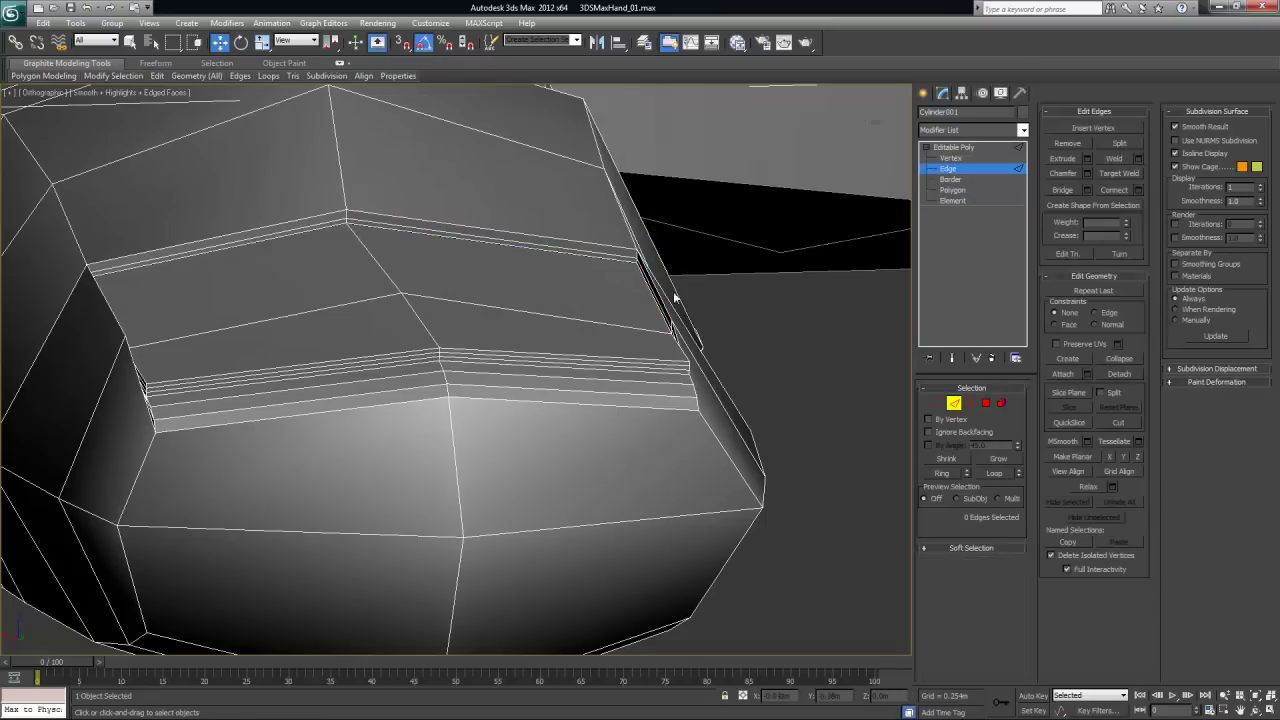
left_click(562, 246)
middle_click_drag(572, 297, 608, 309, "alt")
left_click(661, 260, "ctrl")
middle_click_drag(661, 260, 677, 325, "alt")
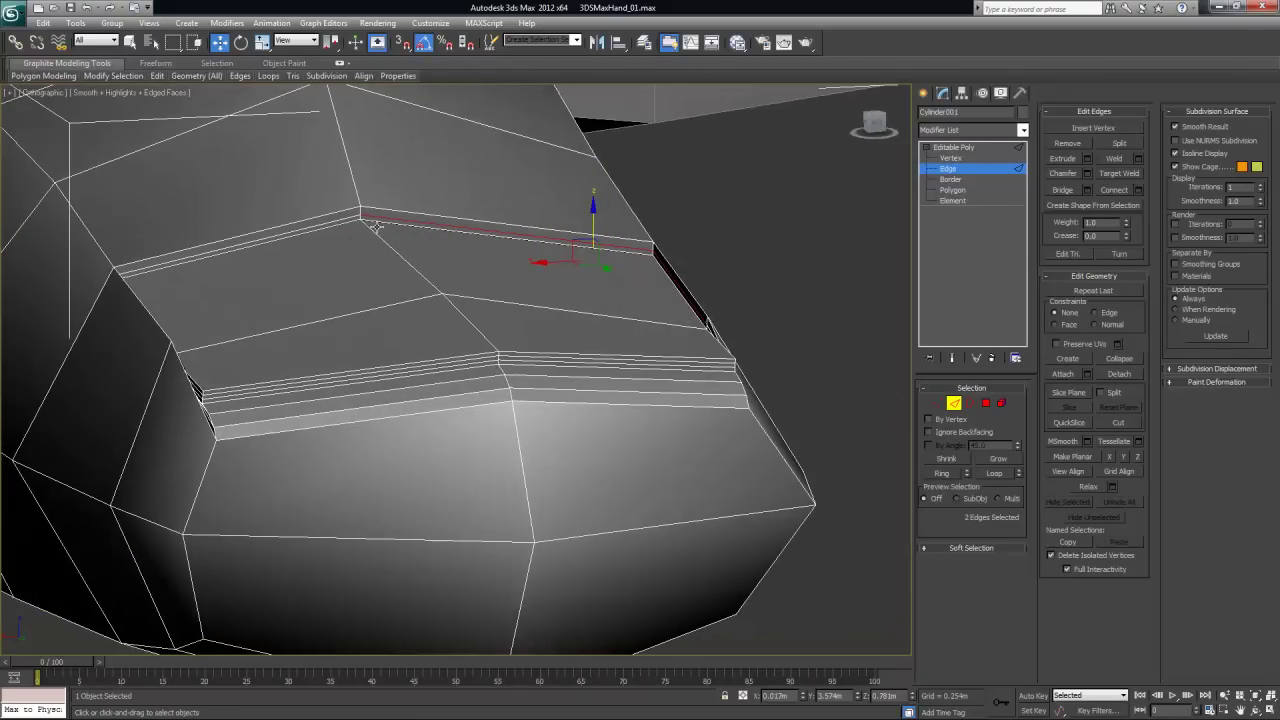
left_click(330, 221, "ctrl")
mouse_move(494, 302)
middle_mouse_down("alt")
mouse_move(523, 297)
mouse_move(497, 294)
middle_mouse_up("alt")
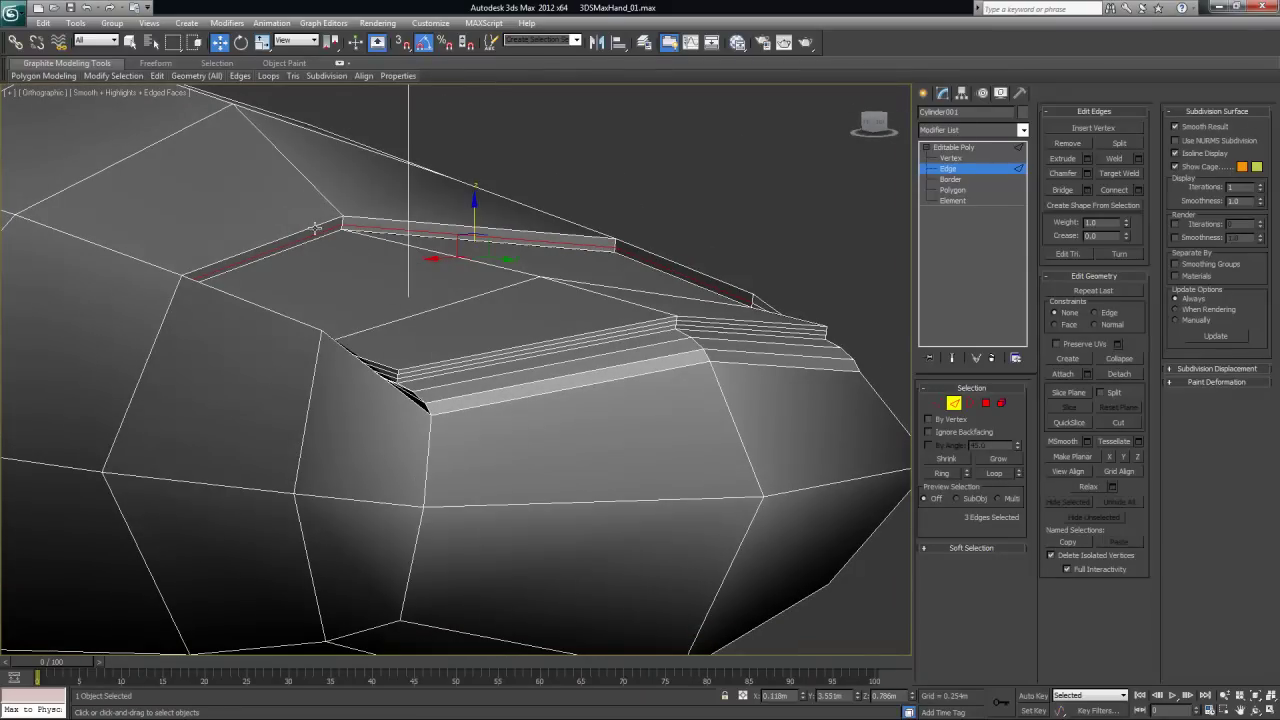
middle_click_drag(323, 222, 313, 270, "alt")
left_click(146, 242, "ctrl")
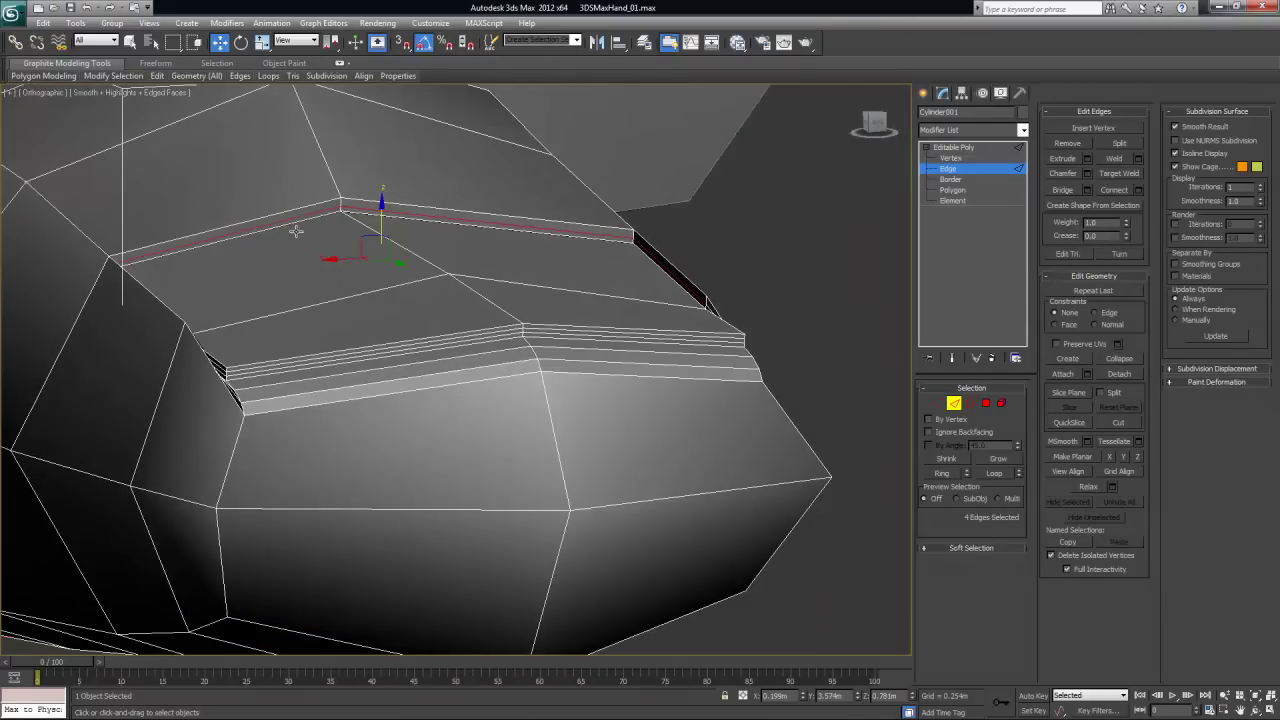
middle_click_drag(296, 226, 323, 241, "alt")
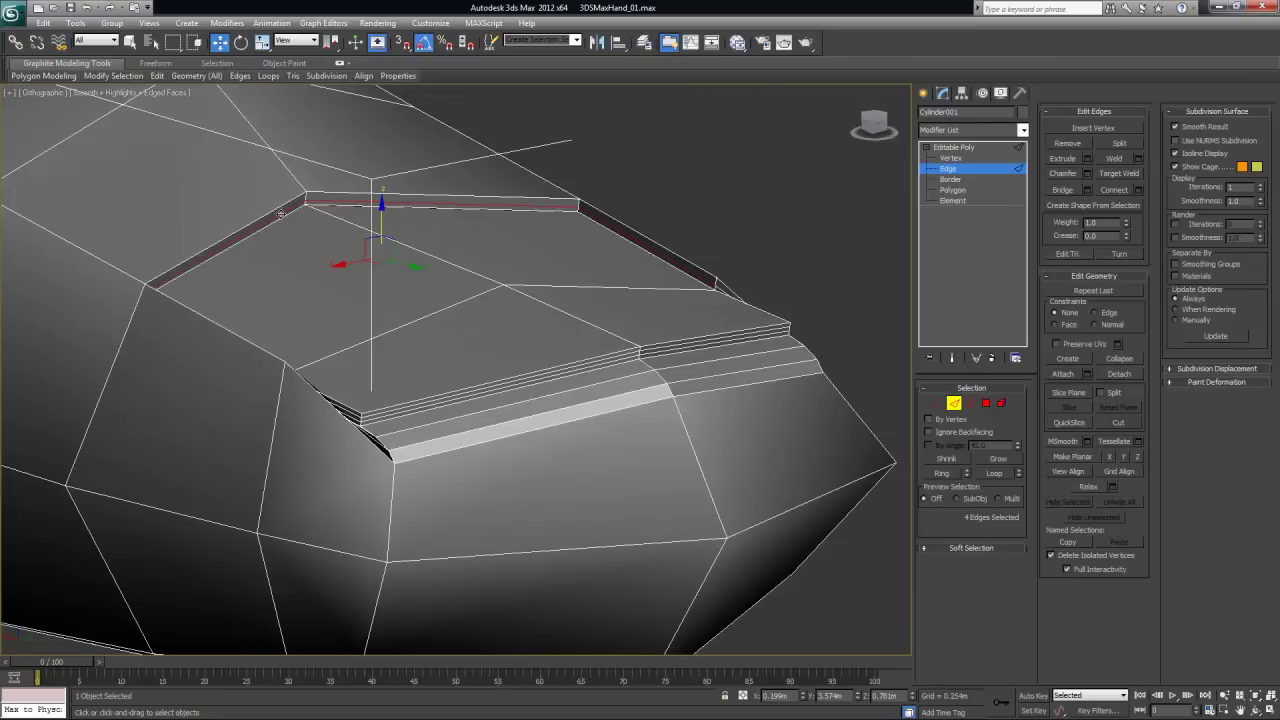
Scale the four selected edges inward uniformly to about 84 percent and raise them slightly
middle_click_drag(271, 229, 548, 243, "alt")
key("r")
middle_click_drag(409, 266, 380, 245, "alt")
left_click_drag(370, 246, 354, 258, "shift")
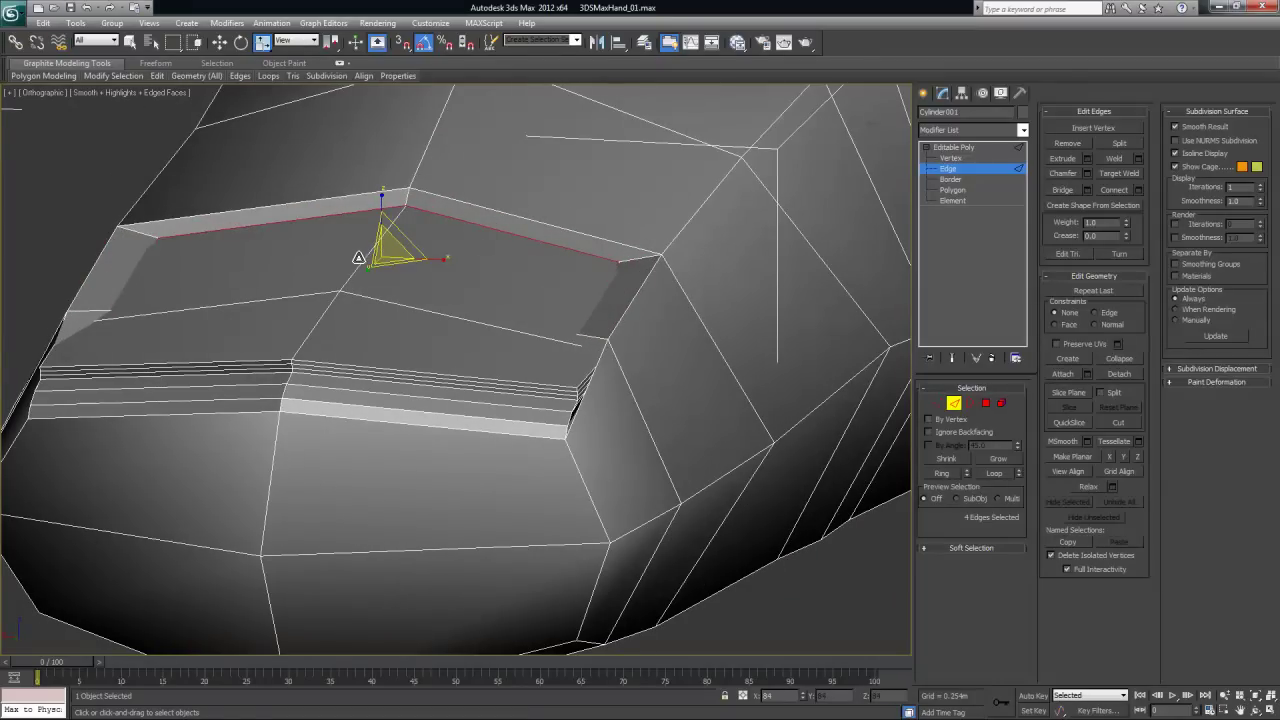
middle_click_drag(452, 285, 571, 268, "alt")
key("w")
middle_click_drag(452, 288, 412, 258, "alt")
left_click_drag(381, 205, 383, 203)
middle_click_drag(382, 200, 600, 210, "alt")
left_click(440, 163)
left_click(278, 232, "ctrl")
middle_click_drag(278, 232, 599, 346, "alt")
left_click(706, 186)
middle_click_drag(706, 186, 685, 261, "alt")
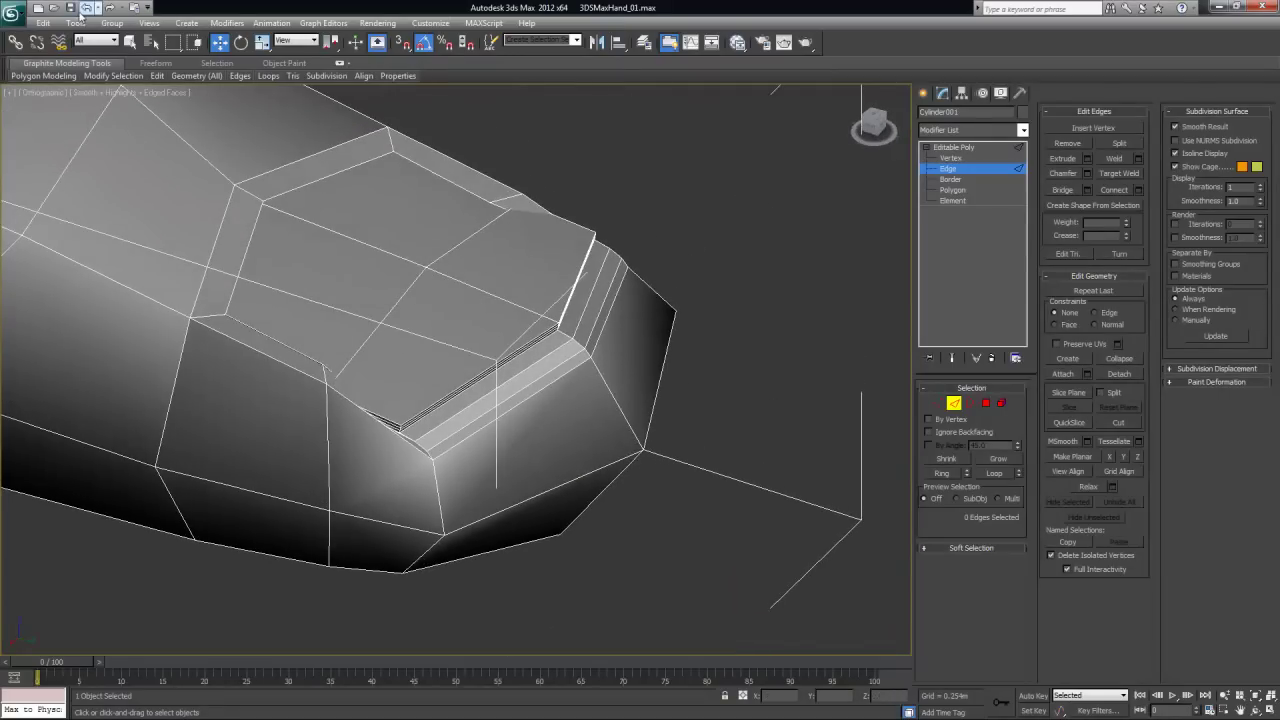
Apply a TurboSmooth modifier to the hand mesh and check the fingertip and nail from several angles
middle_click_drag(685, 261, 530, 285, "alt")
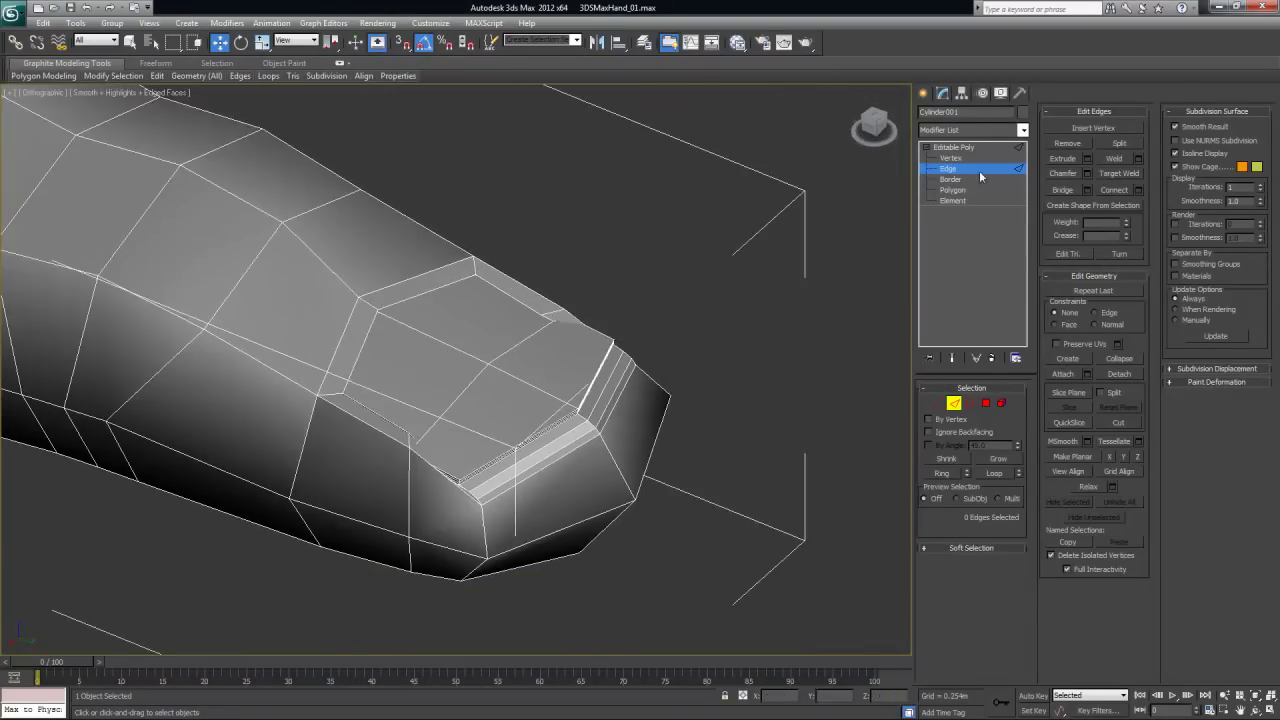
left_click(1022, 130)
left_click_drag(1030, 207, 1030, 473)
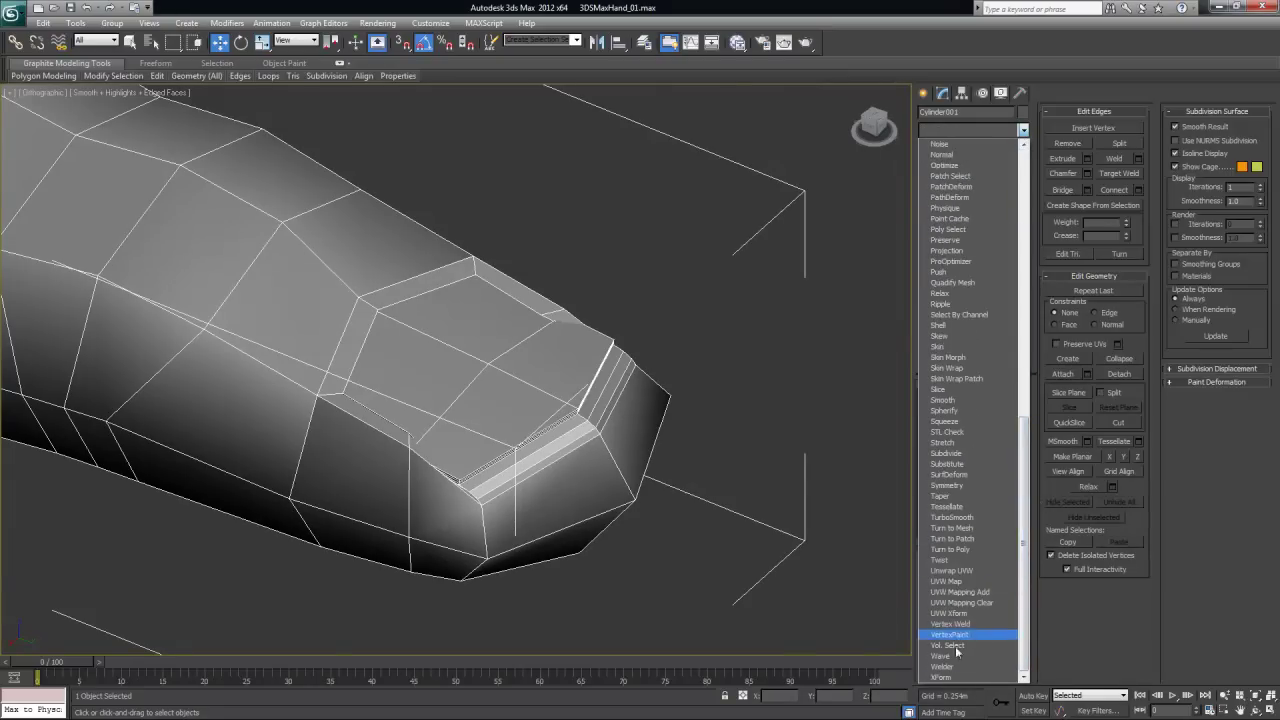
left_click(951, 517)
middle_click_drag(744, 448, 361, 361, "alt")
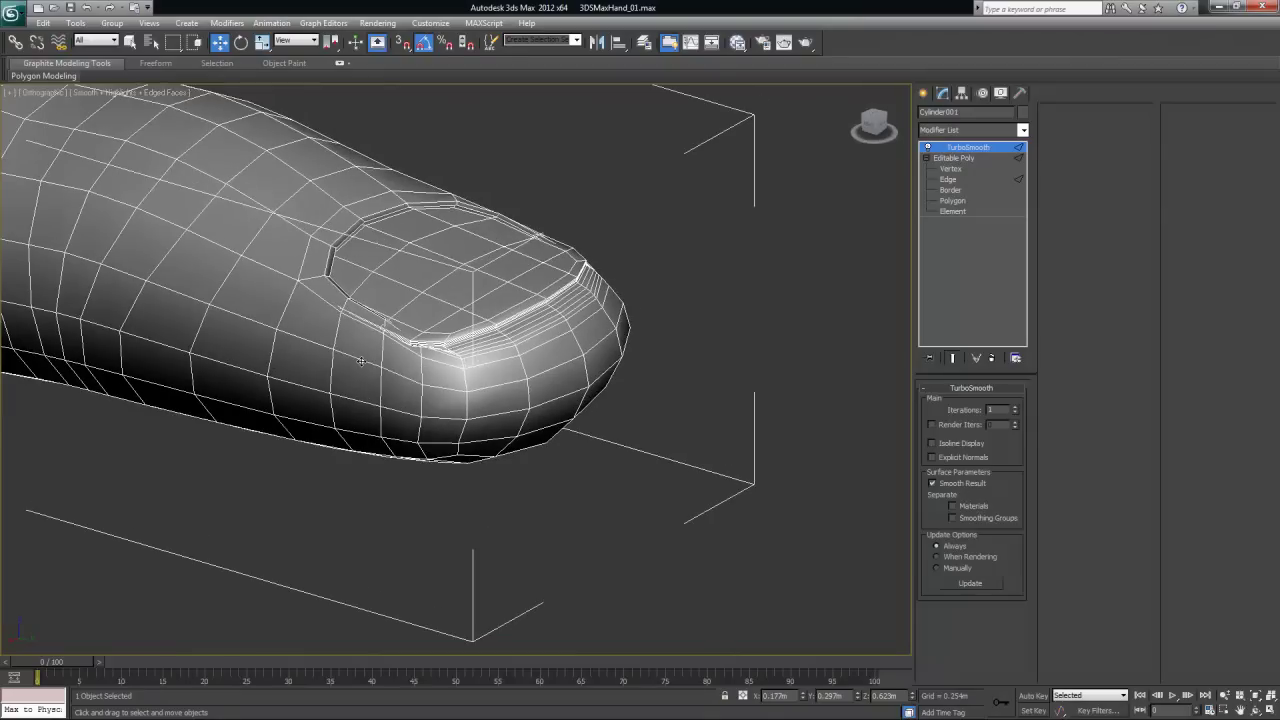
key("z")
middle_click_drag(705, 420, 405, 338, "alt")
scroll(580, 429, "up", 8)
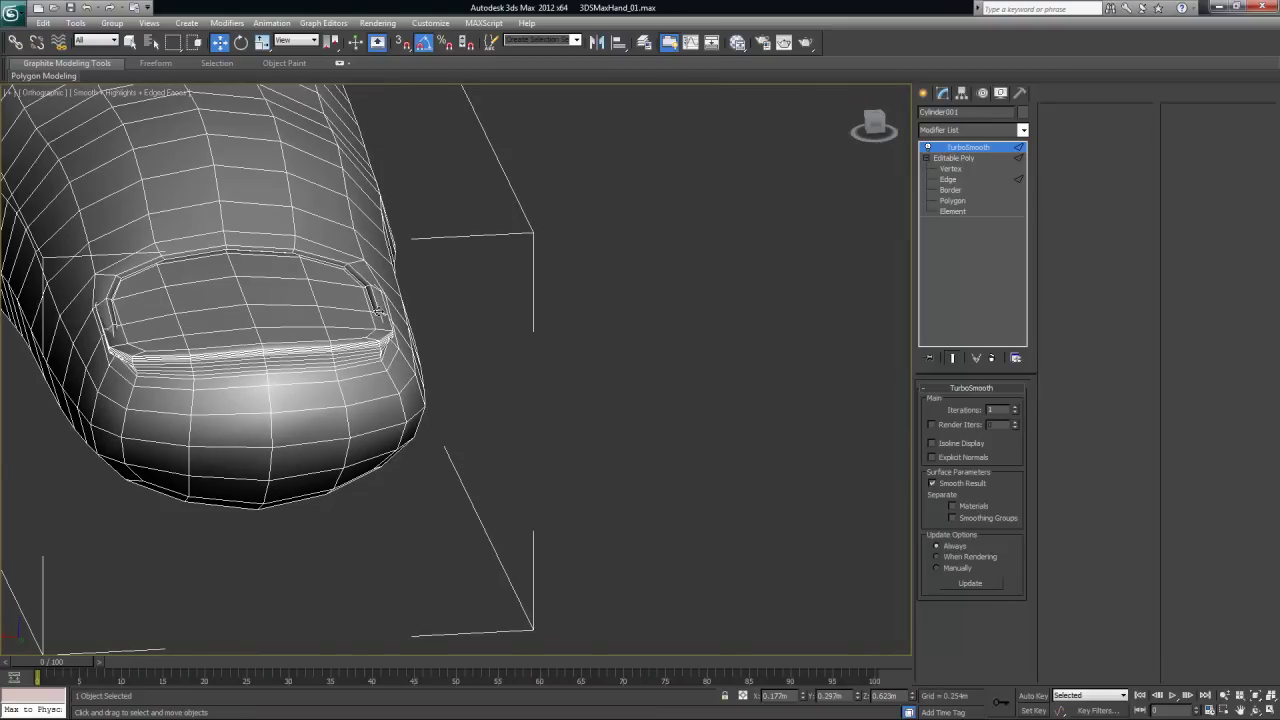
middle_click_drag(276, 348, 646, 488, "alt")
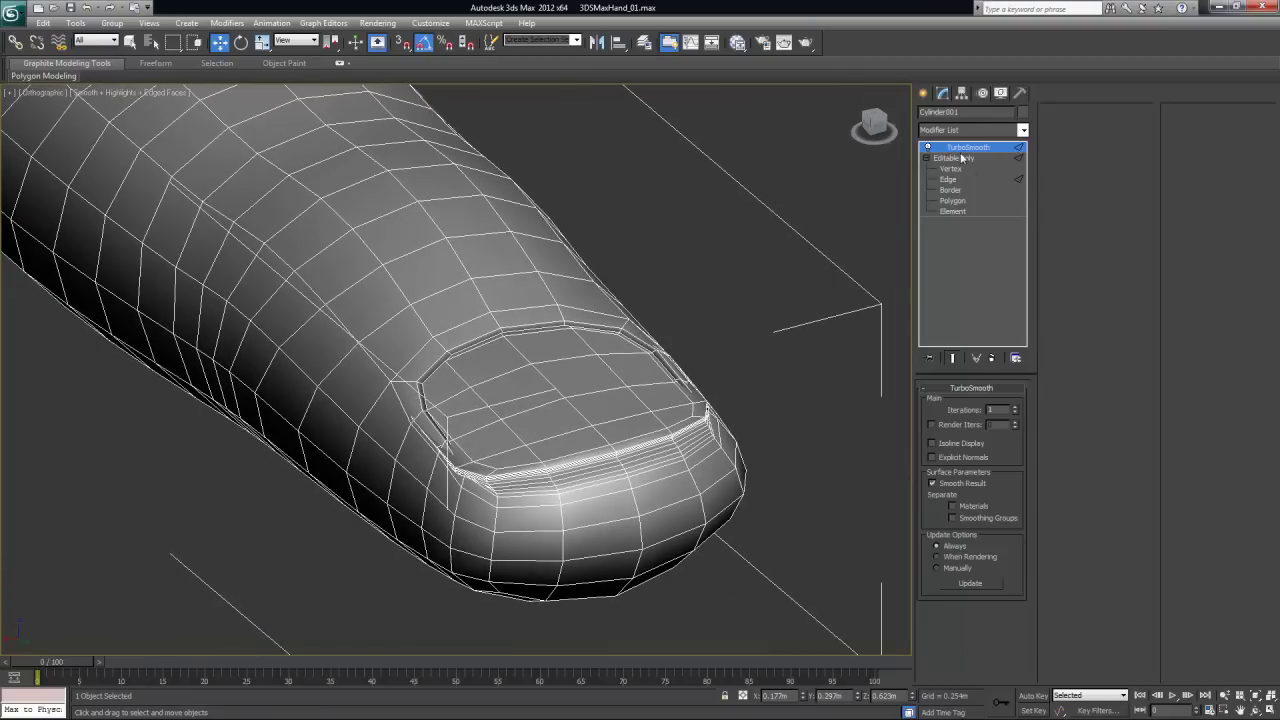
Raise the TurboSmooth iterations to 4 as a preview and set them back to 1
left_click(1017, 409)
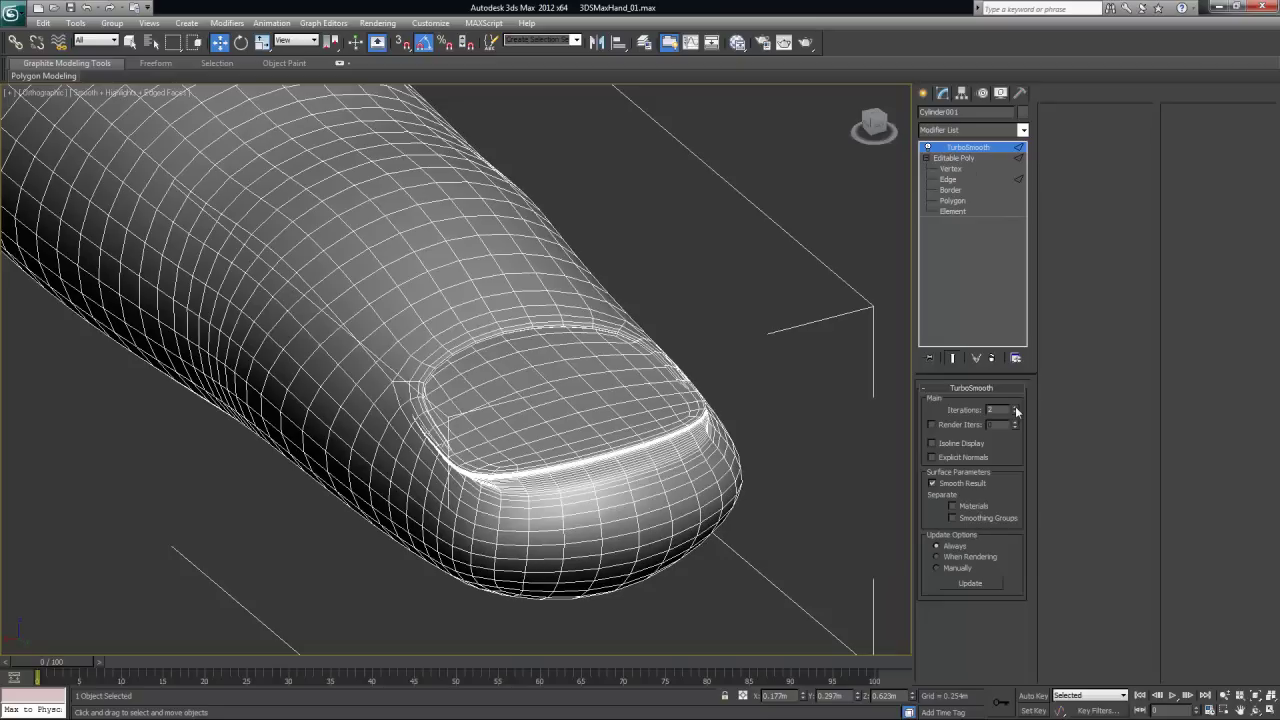
left_click(1017, 409)
left_click(1017, 409)
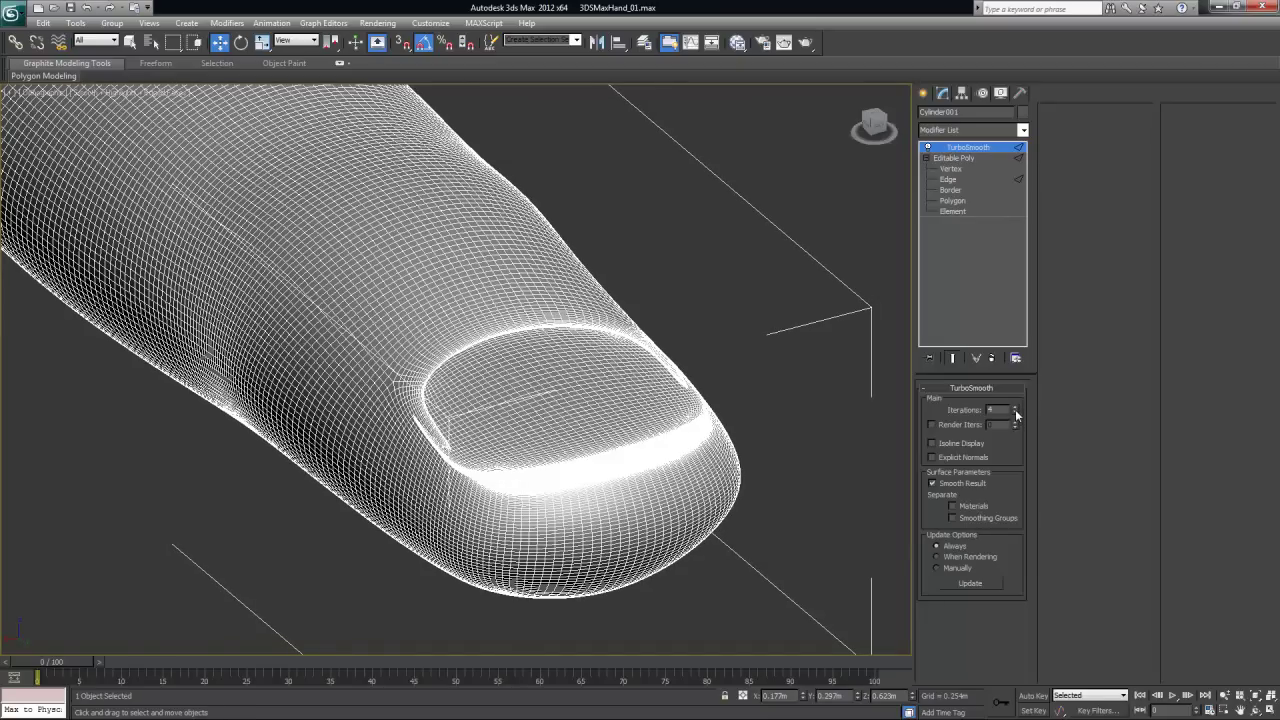
left_click(1015, 412)
left_click(1015, 412)
left_click(1015, 412)
Examine the nail outline and front corners, comparing the mesh with TurboSmooth off and on
middle_click_drag(681, 365, 552, 370, "alt")
middle_click_drag(664, 315, 518, 395, "alt")
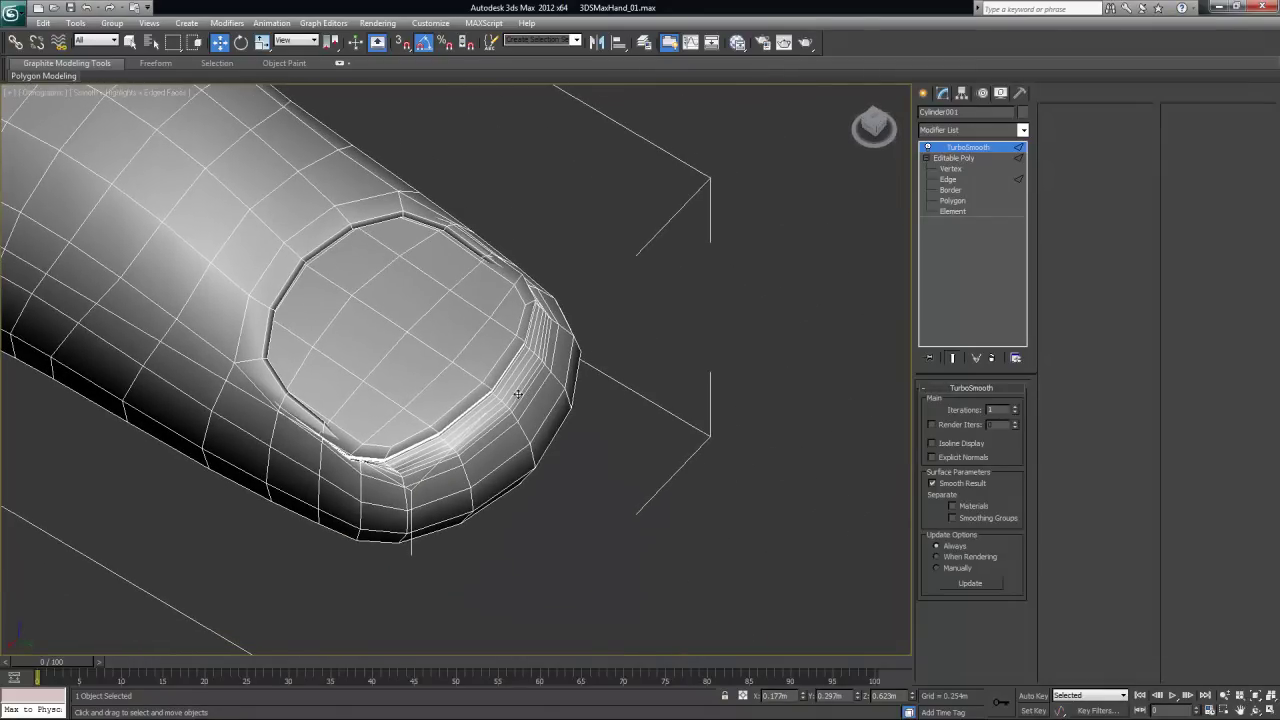
middle_click_drag(438, 451, 435, 444, "alt")
left_click(927, 147)
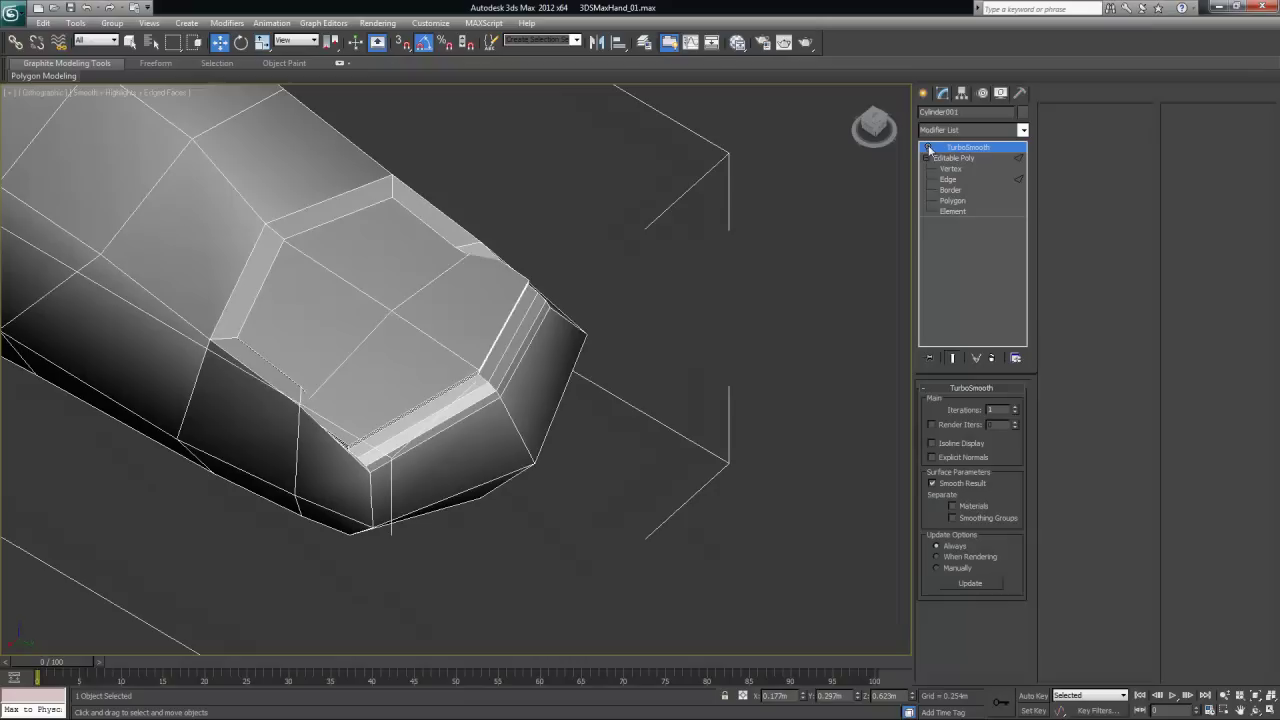
left_click(927, 147)
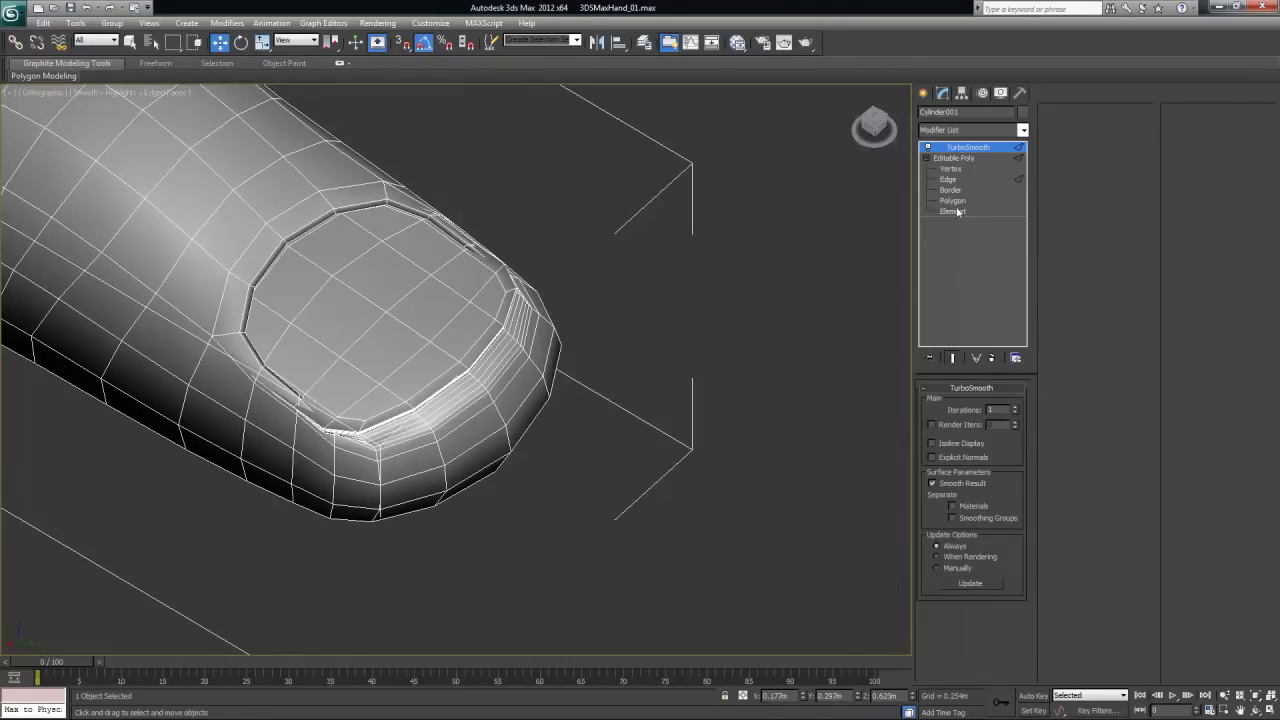
middle_click_drag(596, 306, 572, 347, "alt")
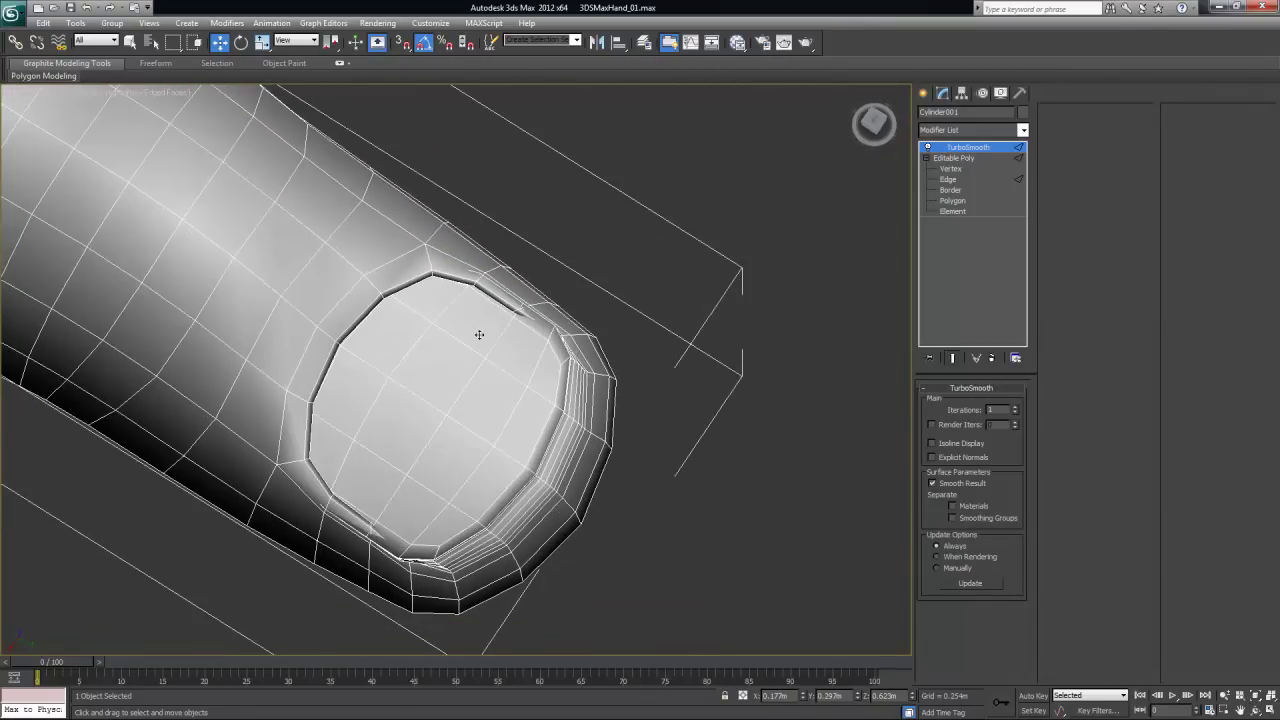
At the Editable Poly vertex level in wireframe, select the stacked nail vertices at one front corner and its adjoining side
left_click(942, 160)
middle_click_drag(758, 332, 719, 373, "alt")
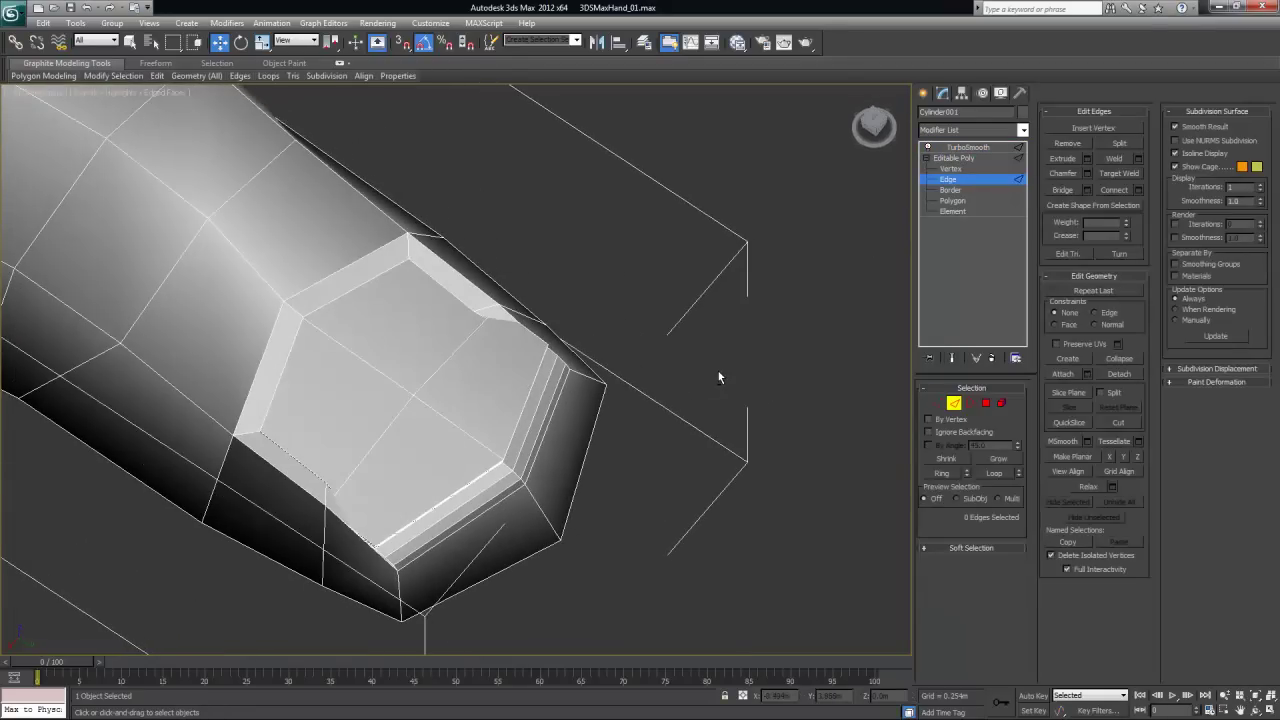
middle_click_drag(589, 376, 586, 380, "alt")
scroll(586, 400, "up", 3)
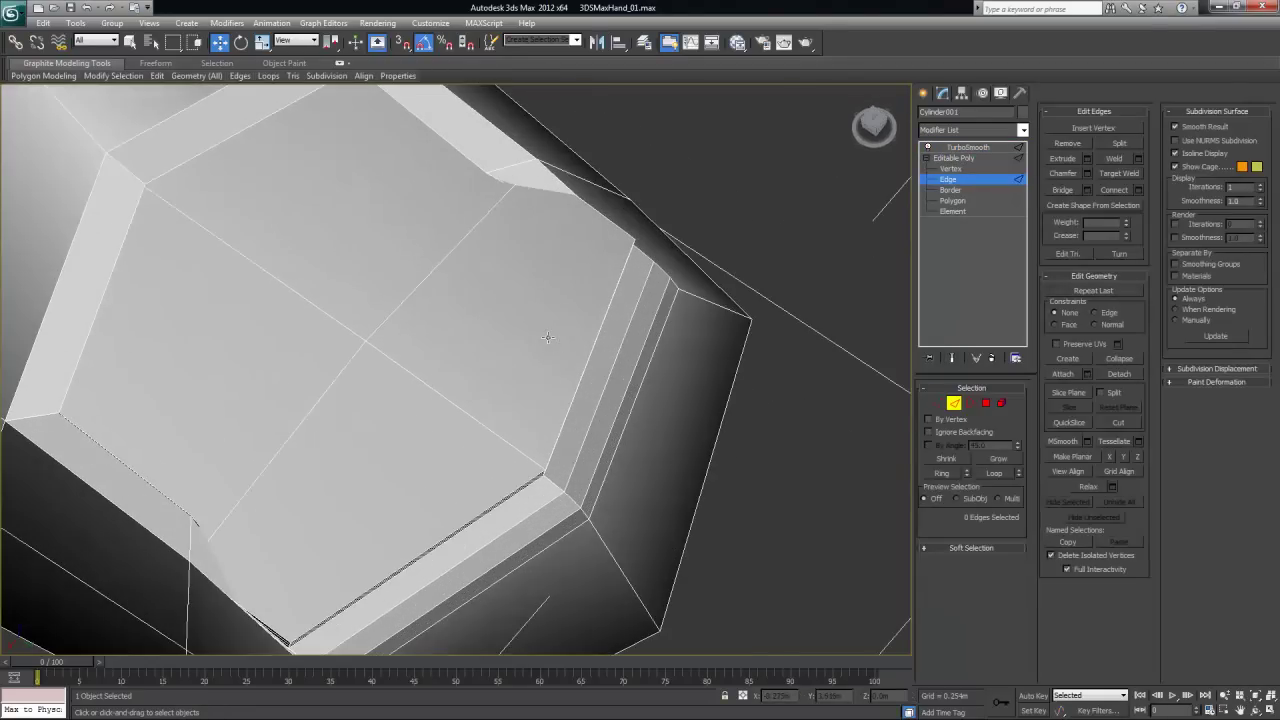
left_click(937, 401)
middle_click_drag(880, 393, 692, 441, "alt")
key("F3")
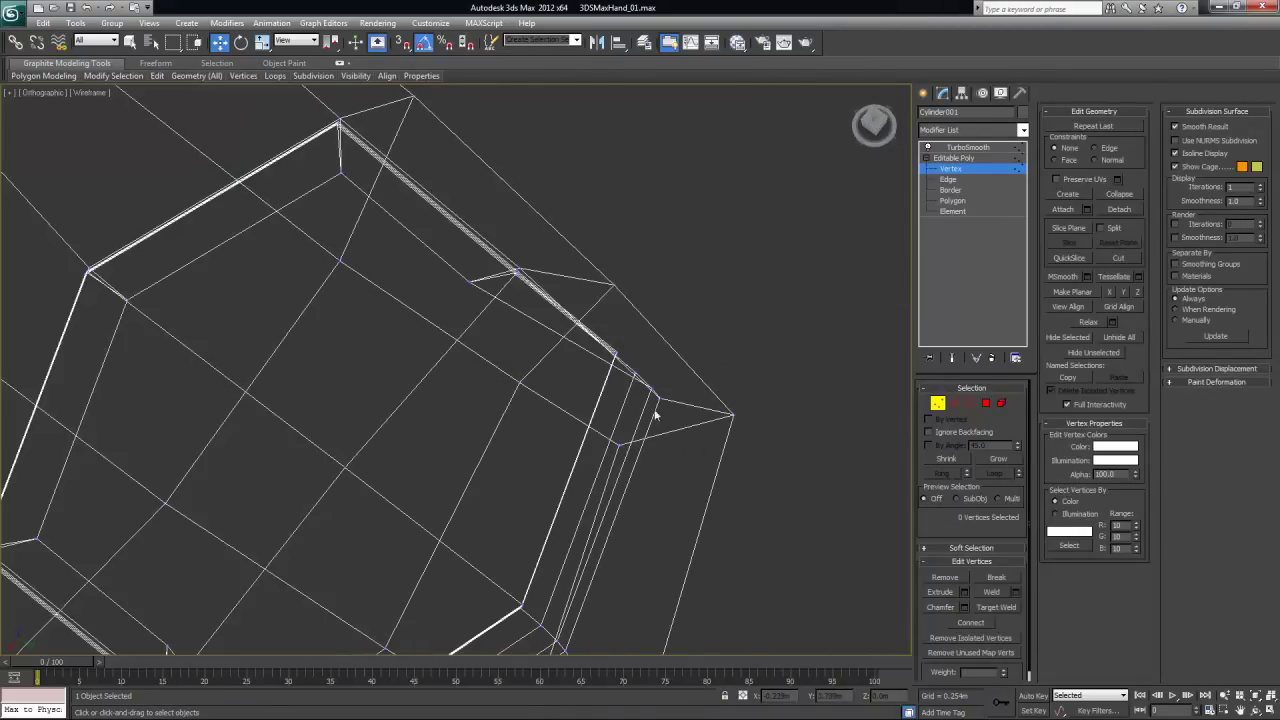
left_click_drag(624, 366, 625, 377)
middle_click_drag(641, 441, 648, 364, "alt")
middle_click_drag(606, 272, 572, 226, "alt")
left_click_drag(541, 204, 558, 238)
middle_click_drag(580, 297, 602, 267, "alt")
Add the matching stacked vertices on the opposite side and front corner of the nail to the selection
left_click_drag(331, 474, 363, 514, "ctrl")
middle_click_drag(363, 514, 172, 386, "alt")
left_click_drag(164, 350, 186, 377, "ctrl")
middle_click_drag(186, 377, 198, 417, "alt")
middle_click_drag(452, 450, 497, 470, "alt")
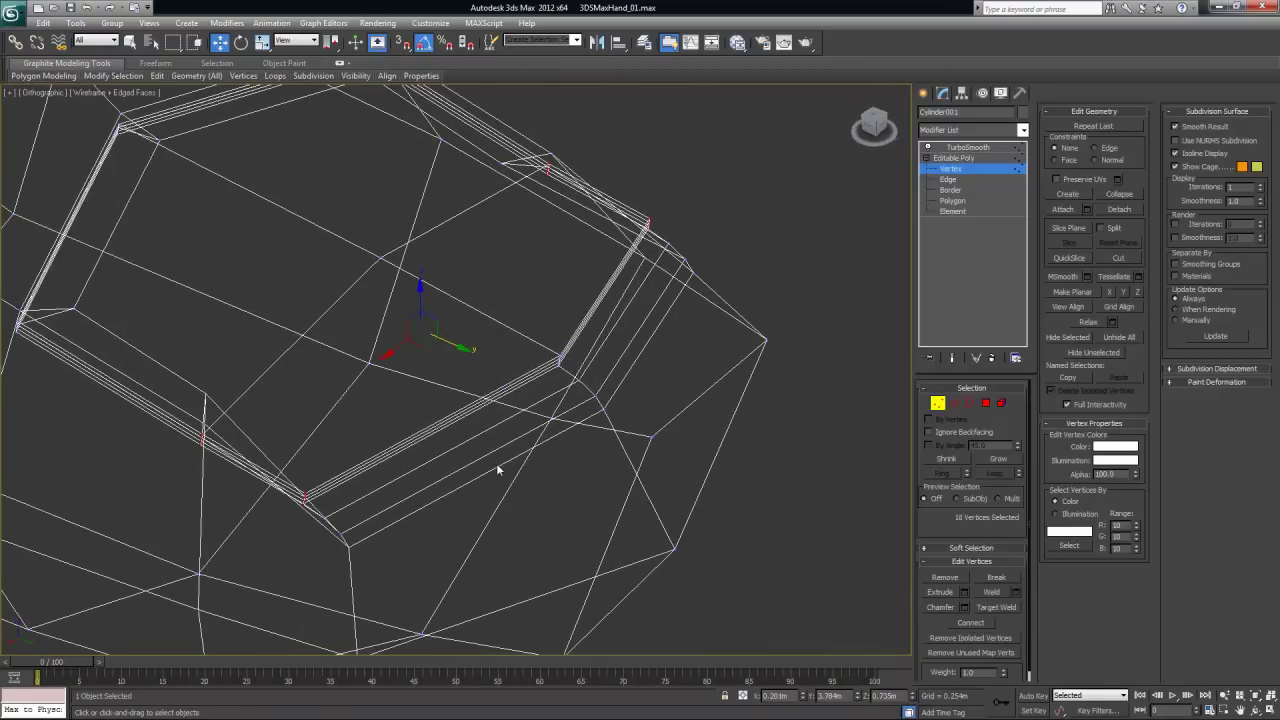
Restore the shaded display and scale the selected nail vertices inward across the nail's width
key("F3")
key("r")
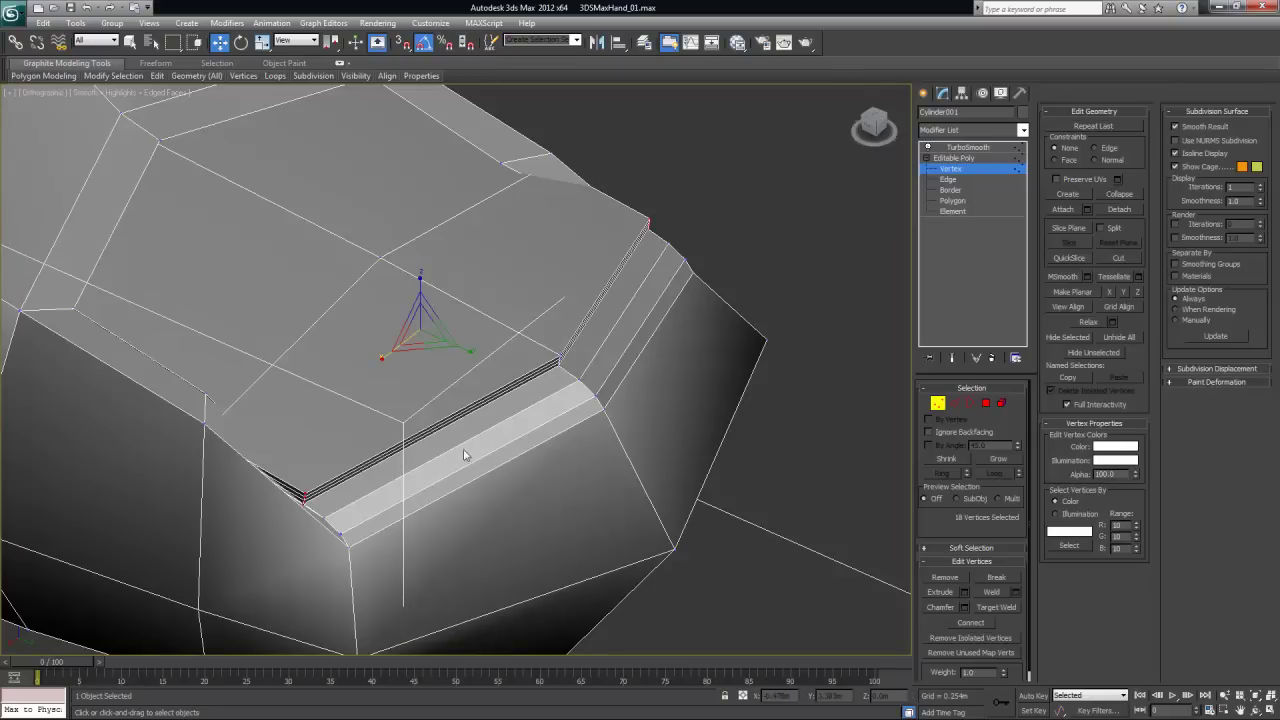
middle_click_drag(466, 451, 477, 357, "alt")
left_click_drag(371, 344, 372, 345)
middle_click_drag(372, 345, 439, 366, "alt")
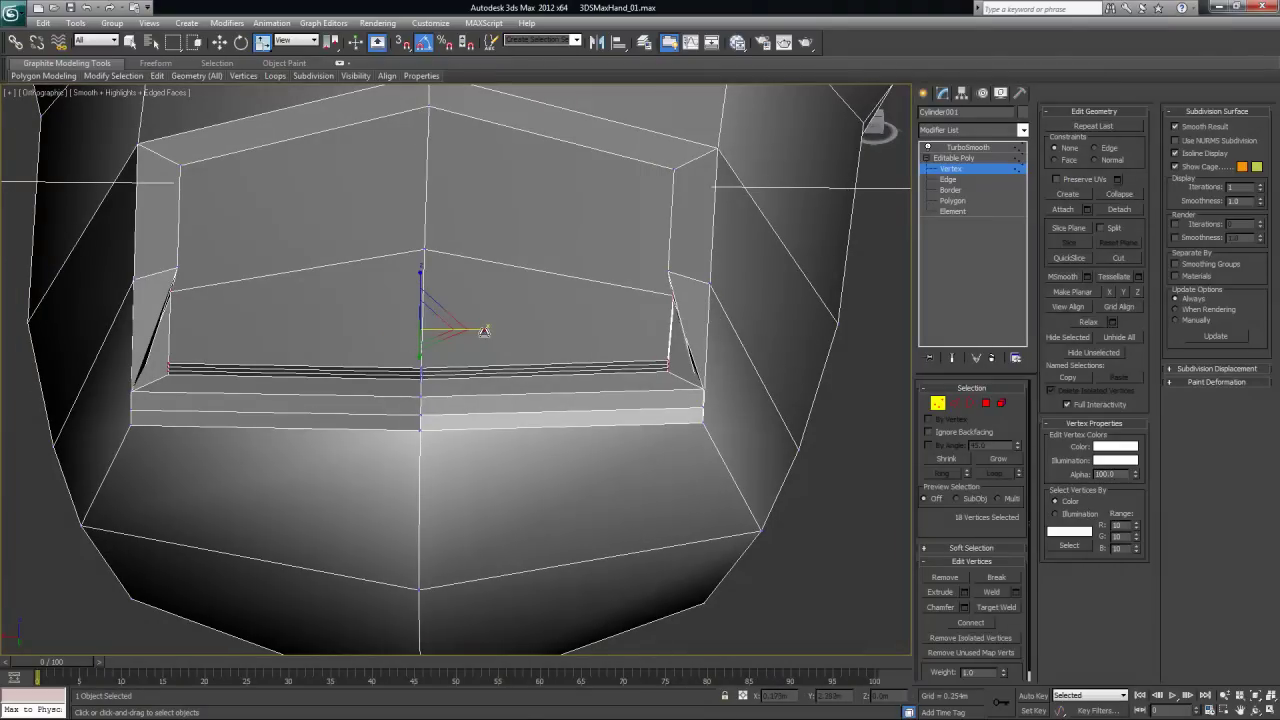
left_click_drag(484, 330, 486, 329)
middle_click_drag(500, 372, 520, 376, "alt")
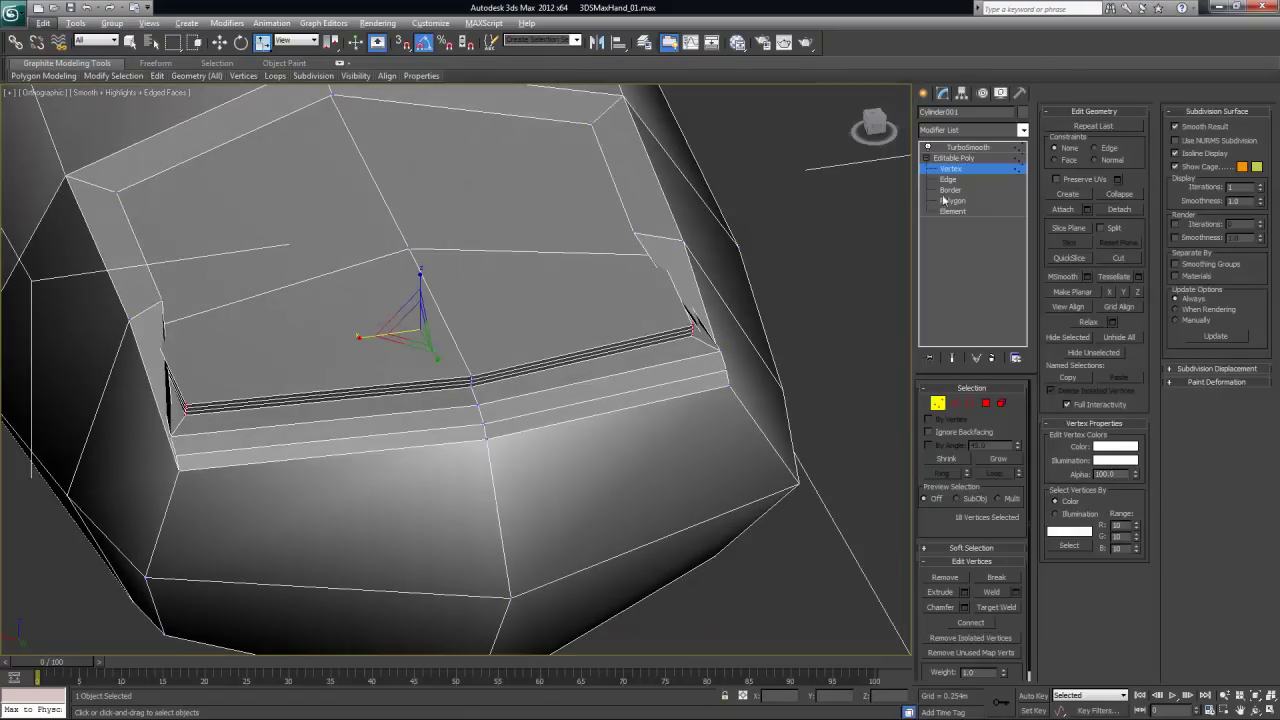
Return to the TurboSmooth result, deselect the finger and examine the smoothed nail's corners and front edge
left_click(938, 148)
mouse_move(730, 308)
middle_mouse_down("alt")
mouse_move(700, 306)
mouse_move(716, 306)
middle_mouse_up("alt")
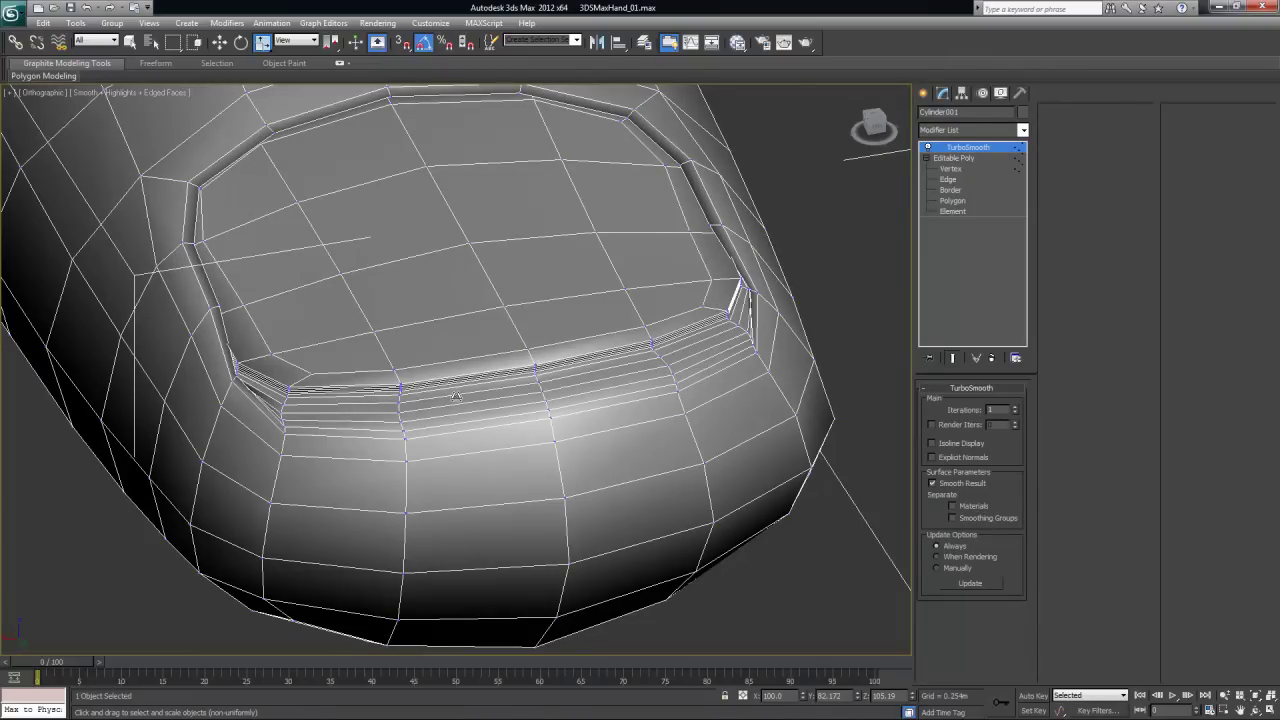
left_click(805, 300)
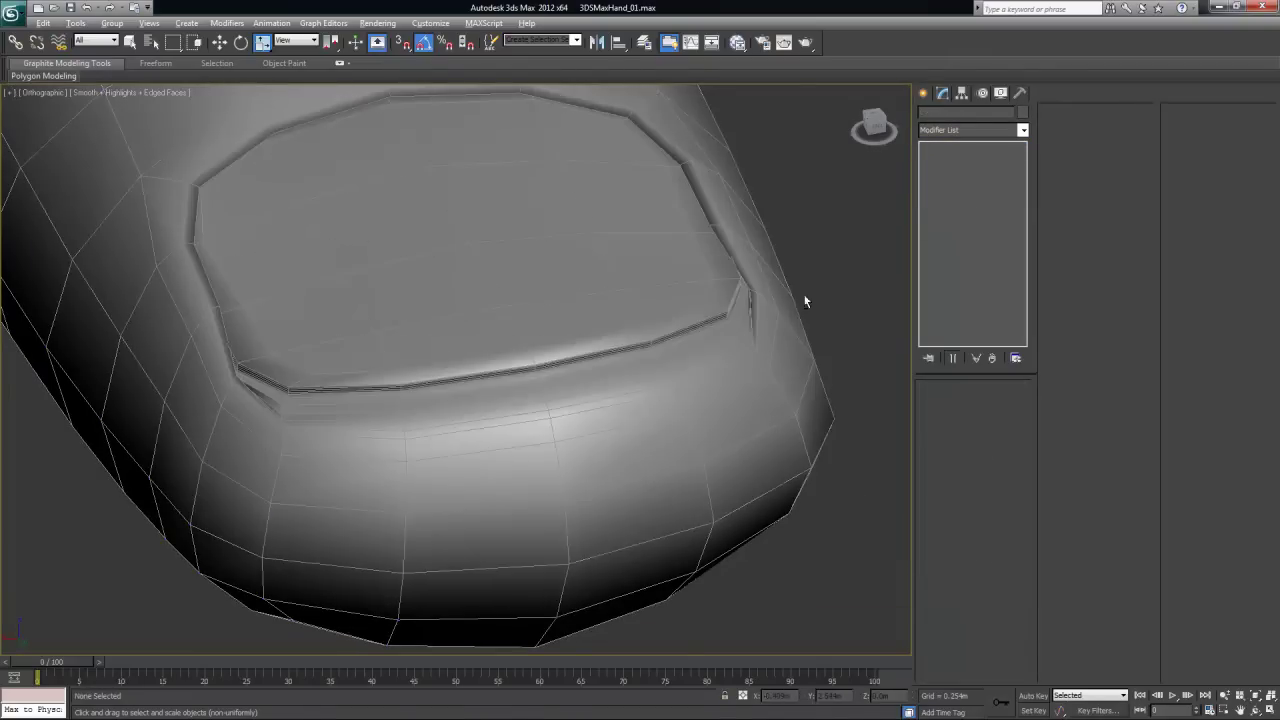
middle_click_drag(801, 298, 798, 305, "alt")
middle_click_drag(553, 361, 528, 300, "alt")
scroll(527, 315, "down", 3)
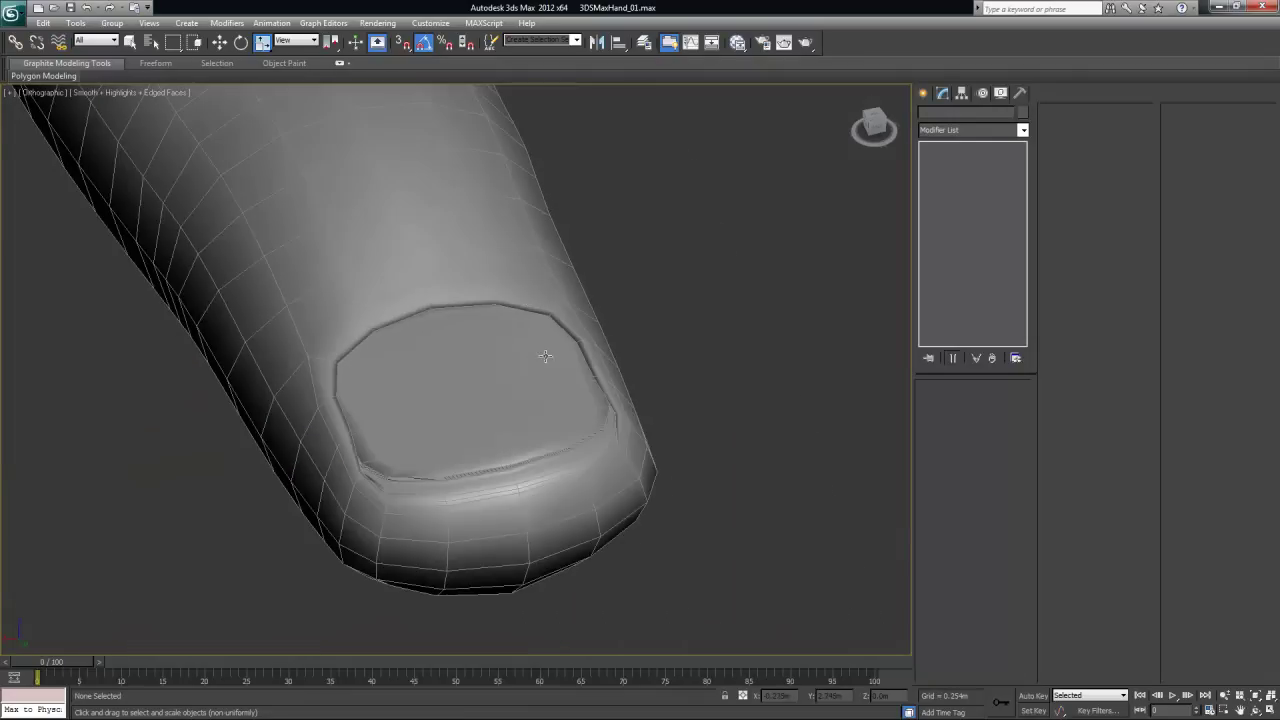
middle_click_drag(546, 357, 557, 346, "alt")
middle_click_drag(677, 315, 524, 362)
Turn off TurboSmooth on the finger, deselect it and check the low-poly nail's front rim
left_click(564, 252)
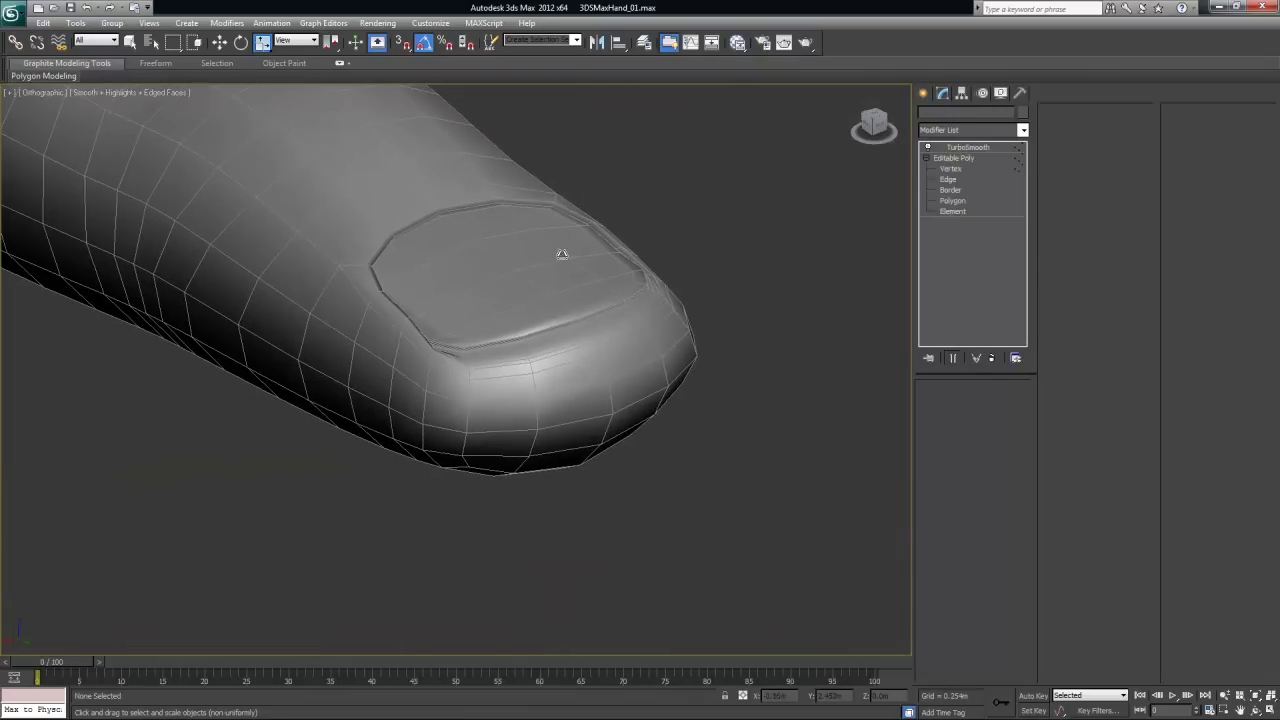
left_click(929, 147)
middle_click_drag(697, 327, 575, 545)
scroll(600, 380, "up", 3)
left_click(825, 220)
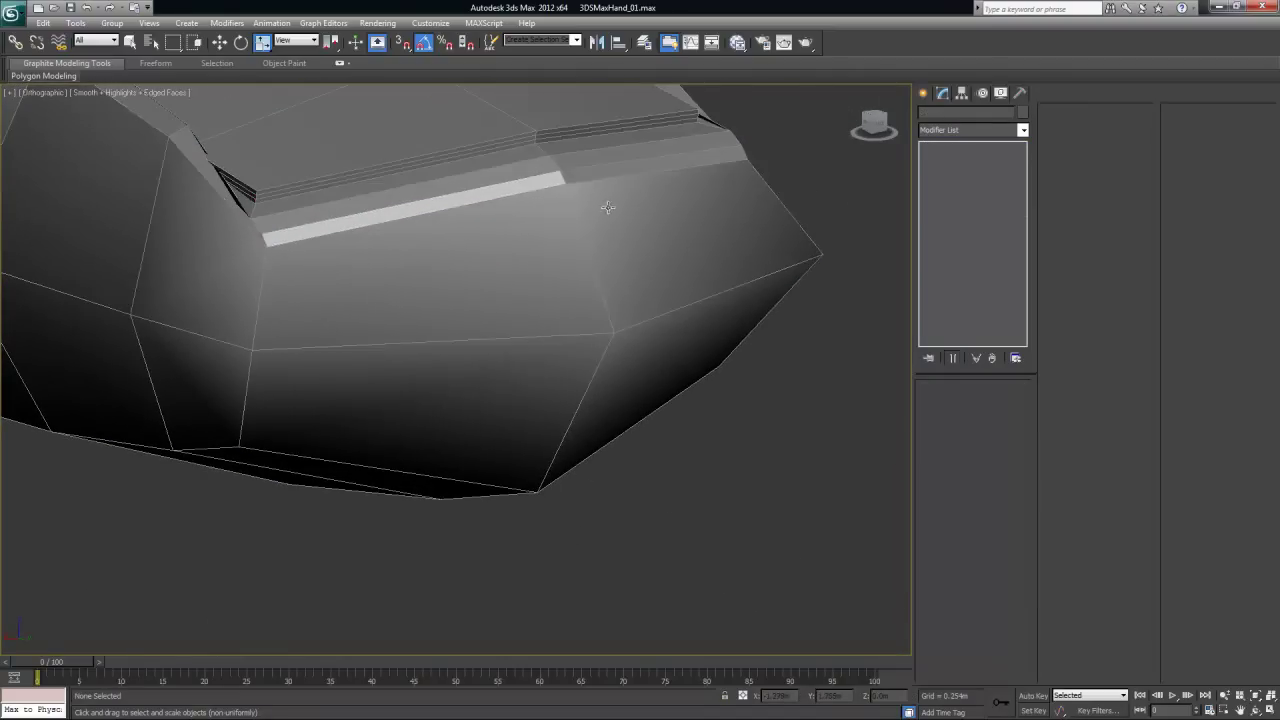
middle_click_drag(432, 255, 436, 261, "alt")
middle_click_drag(649, 311, 582, 291)
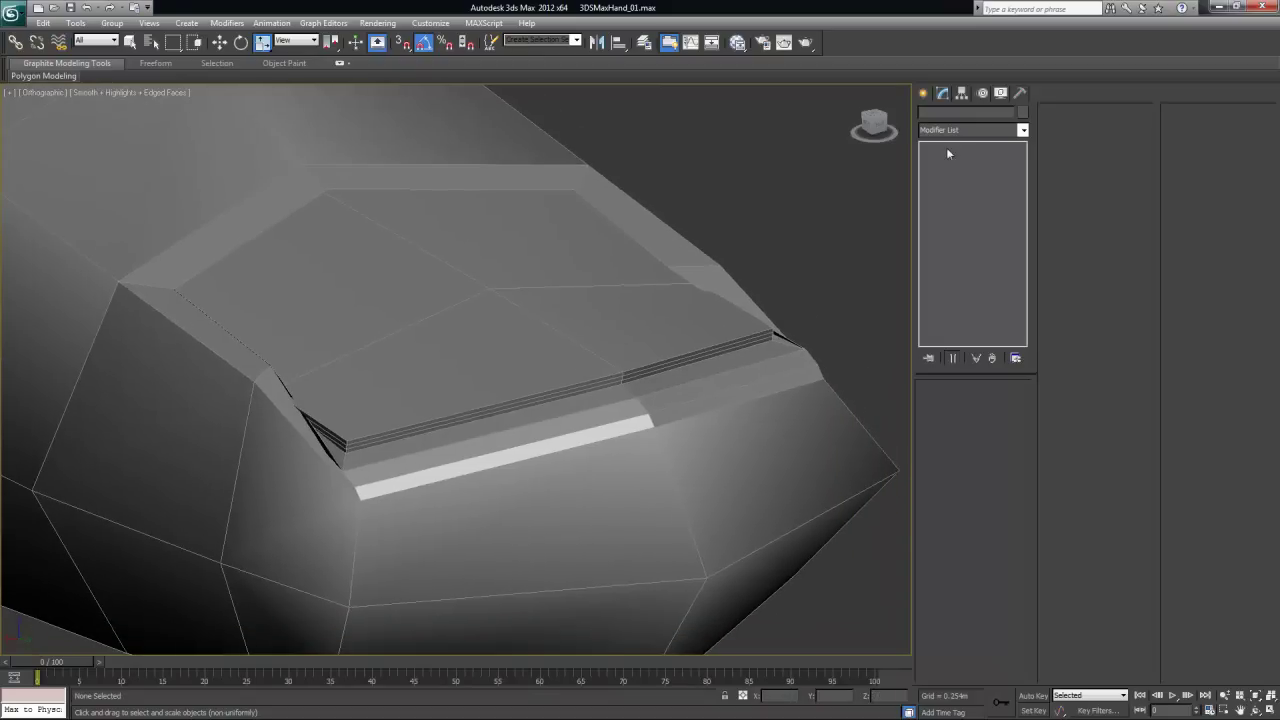
Select the finger and pick the six narrow stacked polygons along both halves of the nail's front rim
left_click(666, 300)
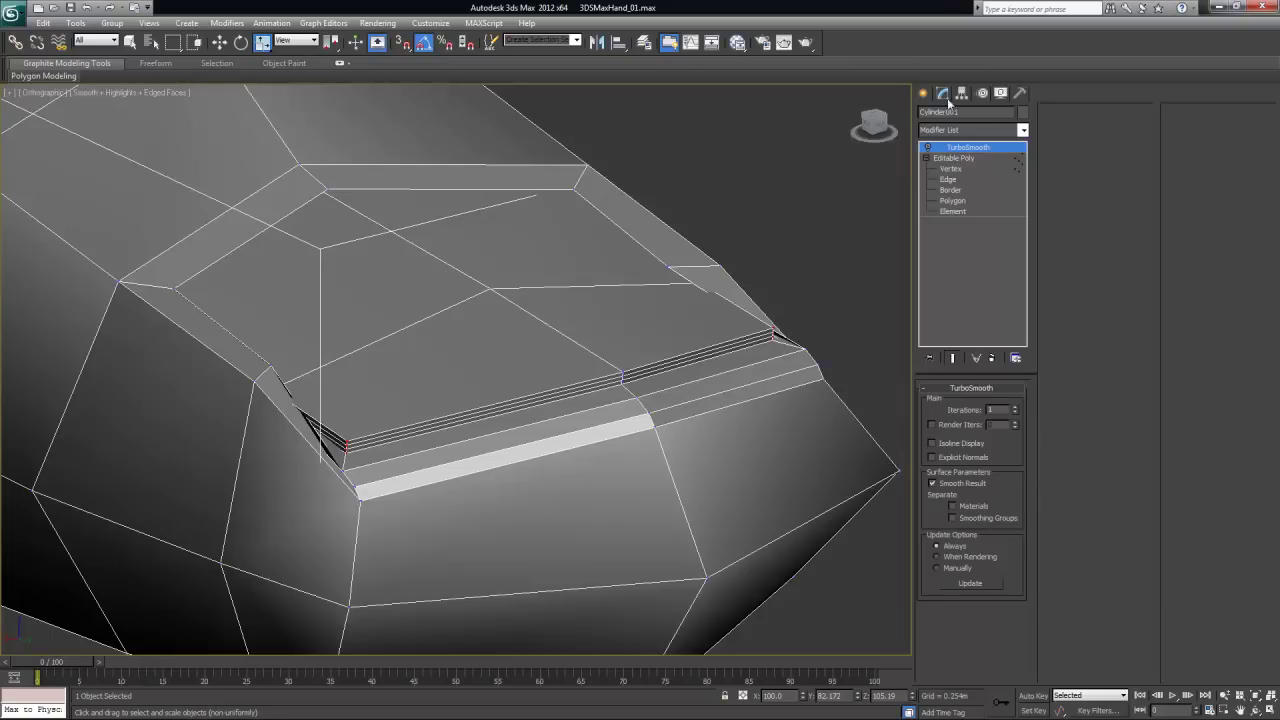
left_click(952, 200)
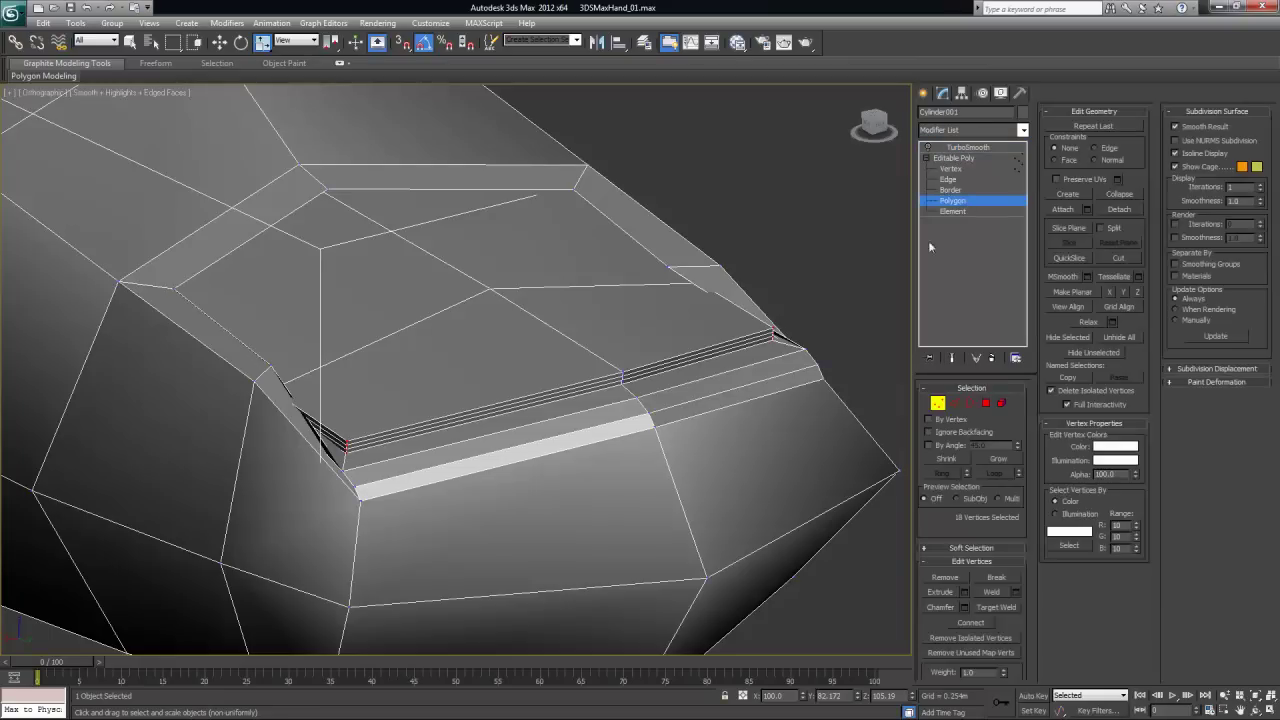
left_click(453, 421)
middle_click_drag(528, 452, 531, 446, "alt")
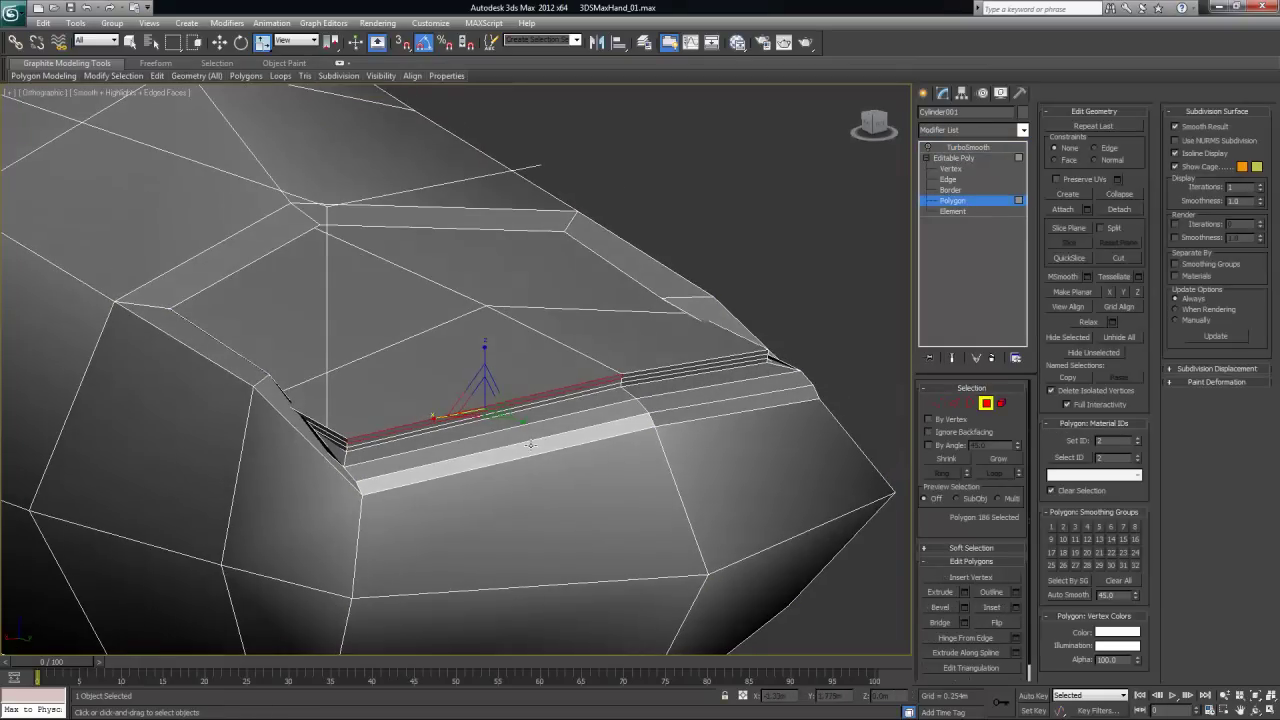
key("q")
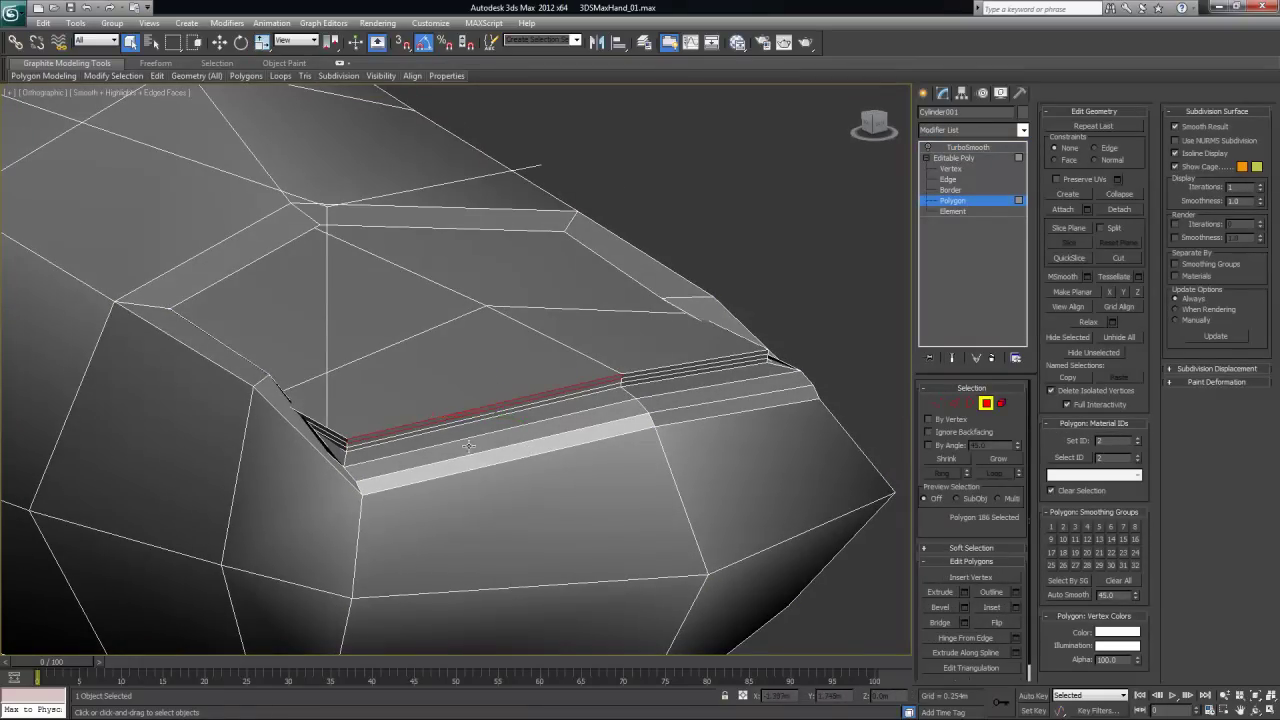
scroll(469, 445, "up", 5)
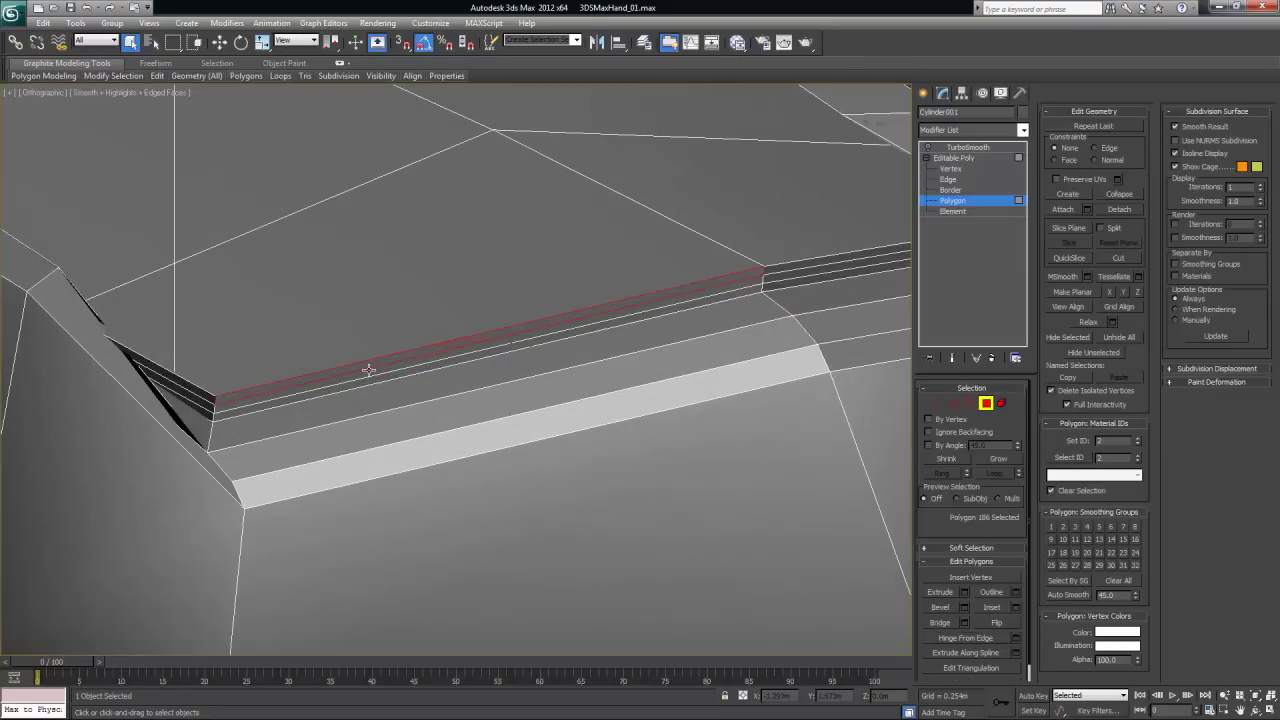
left_click(367, 372, "ctrl")
left_click(359, 380, "ctrl")
left_click(808, 265, "ctrl")
left_click(798, 280, "ctrl")
left_click(797, 282, "ctrl")
scroll(763, 288, "down", 6)
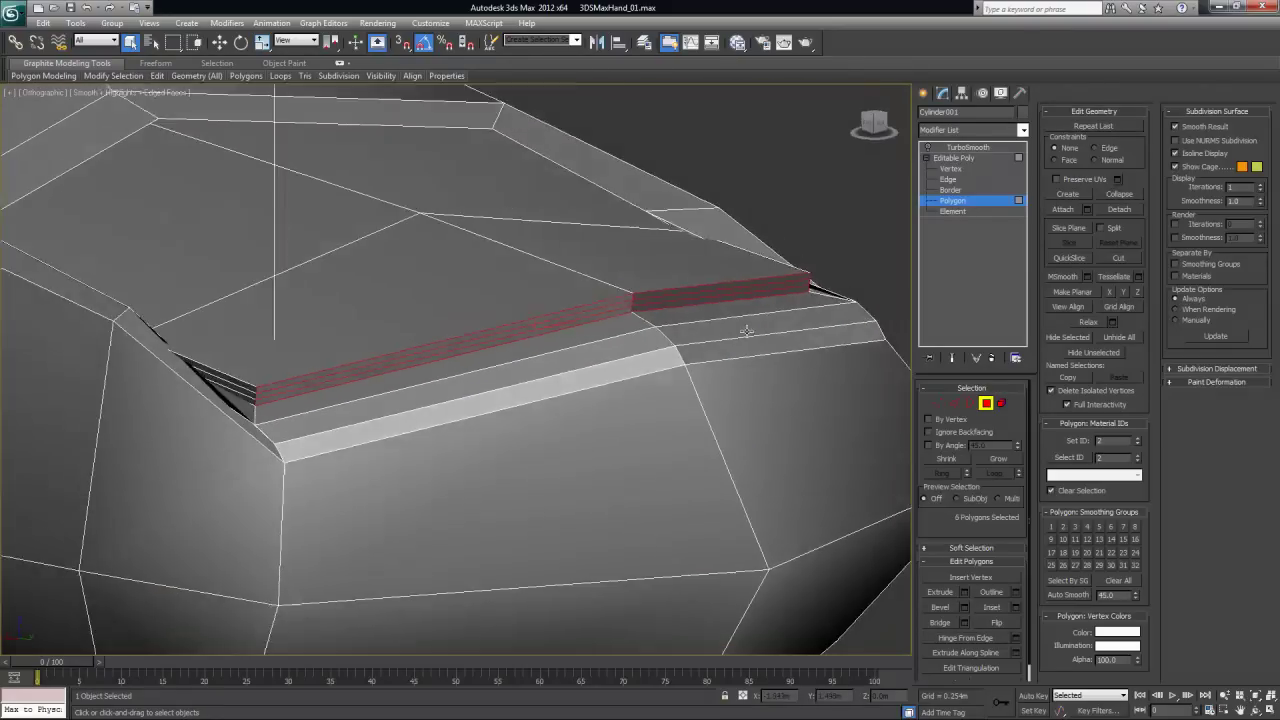
scroll(747, 331, "down", 1)
Extrude the six selected rim polygons forward so the nail's front edge extends out over the fingertip
left_click(964, 594)
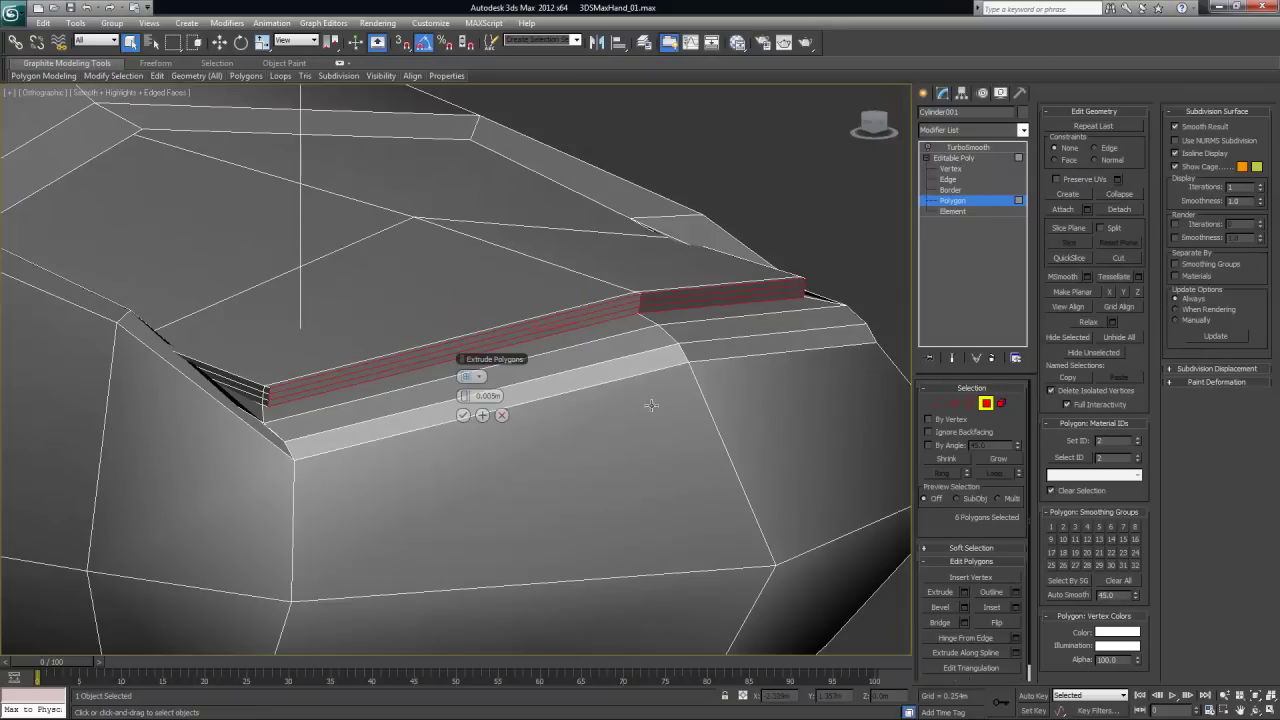
left_click_drag(470, 396, 555, 405)
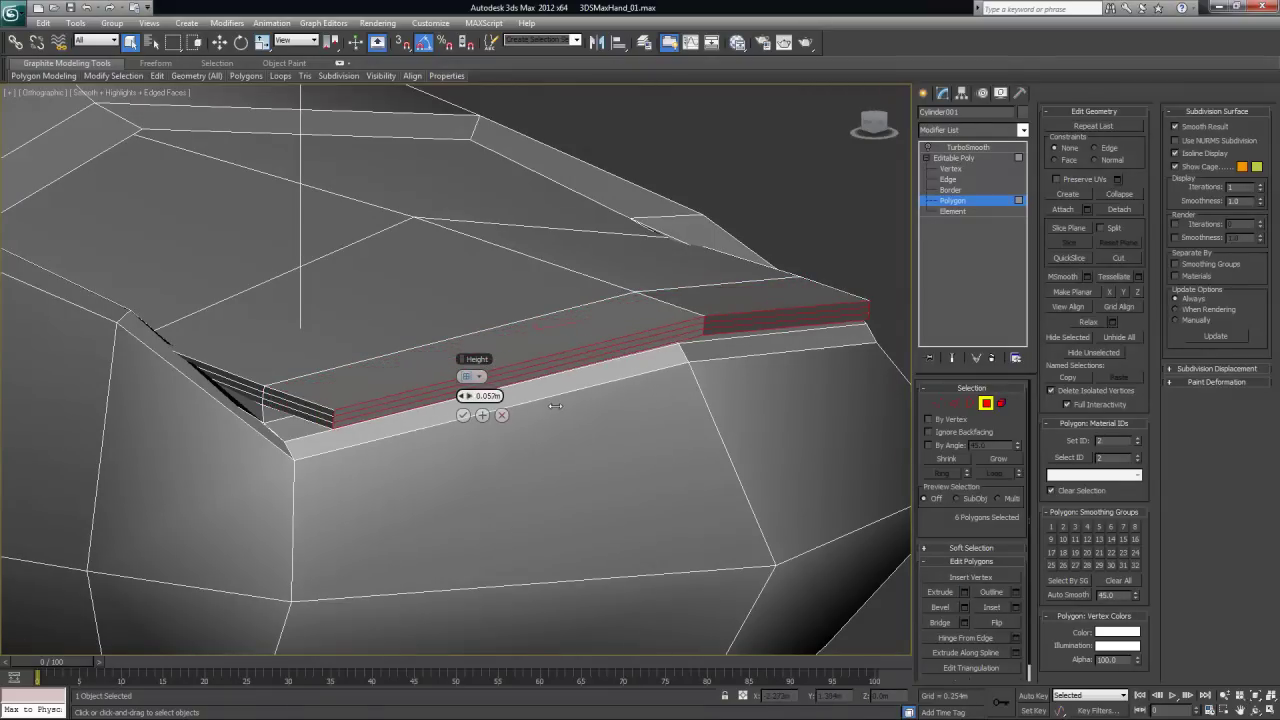
middle_click_drag(391, 363, 481, 355, "alt")
left_click_drag(469, 397, 462, 397)
middle_click_drag(741, 326, 795, 295, "alt")
left_click(465, 414)
Select the eight stacked vertices at the two front corners of the extended nail edge
left_click(937, 403)
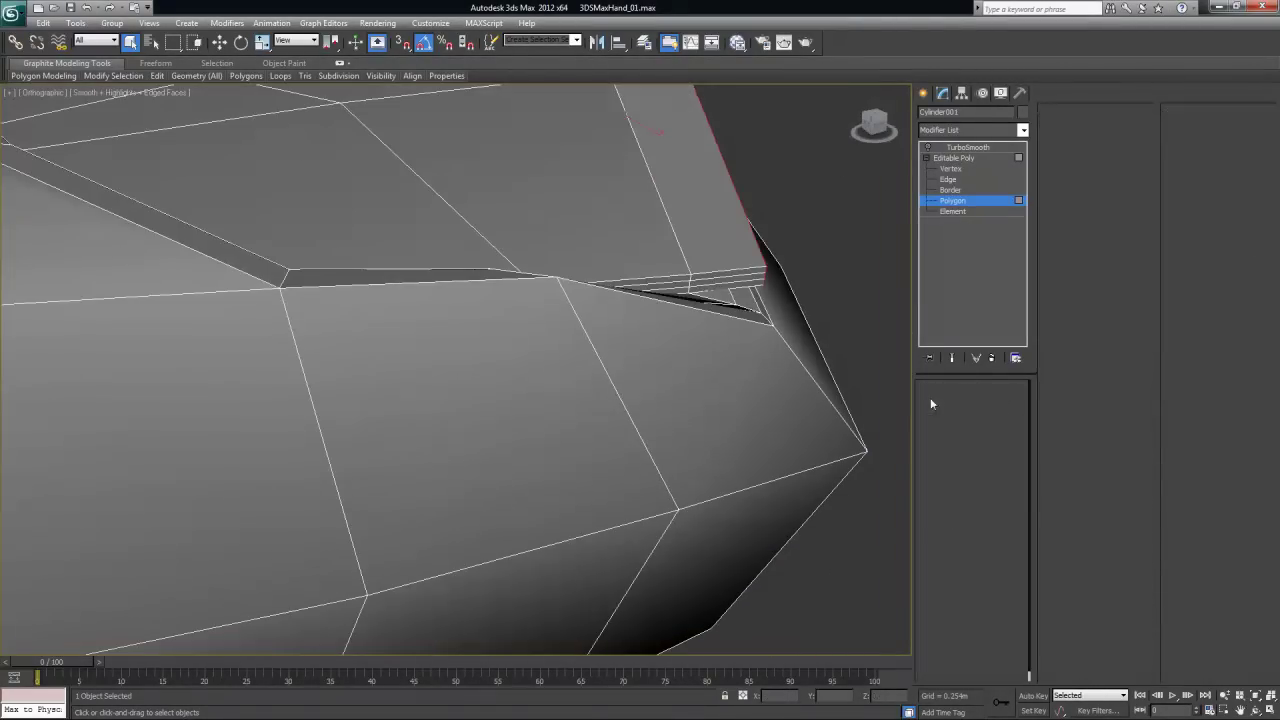
left_click_drag(755, 255, 784, 301)
middle_click_drag(810, 293, 516, 323, "alt")
middle_click_drag(507, 274, 710, 270, "alt")
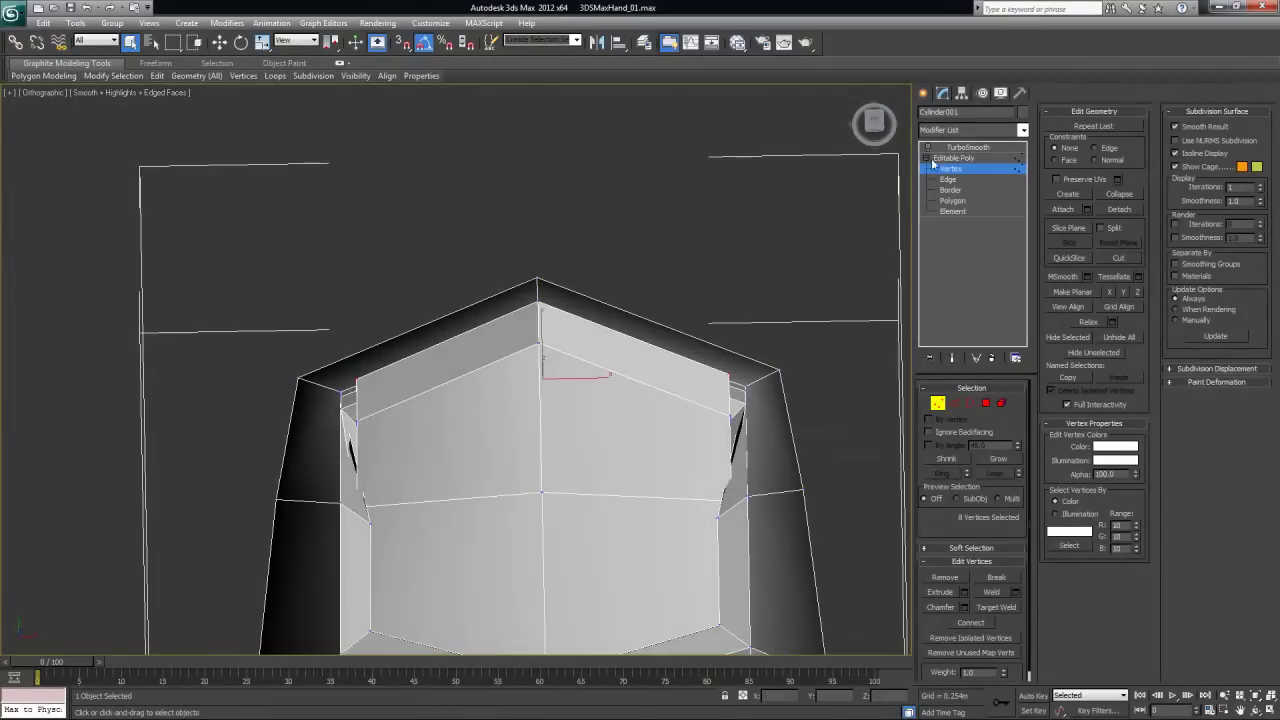
Preview the TurboSmooth result from above, and scale the selected front corner vertices slightly inward across the nail's width
left_click(950, 148)
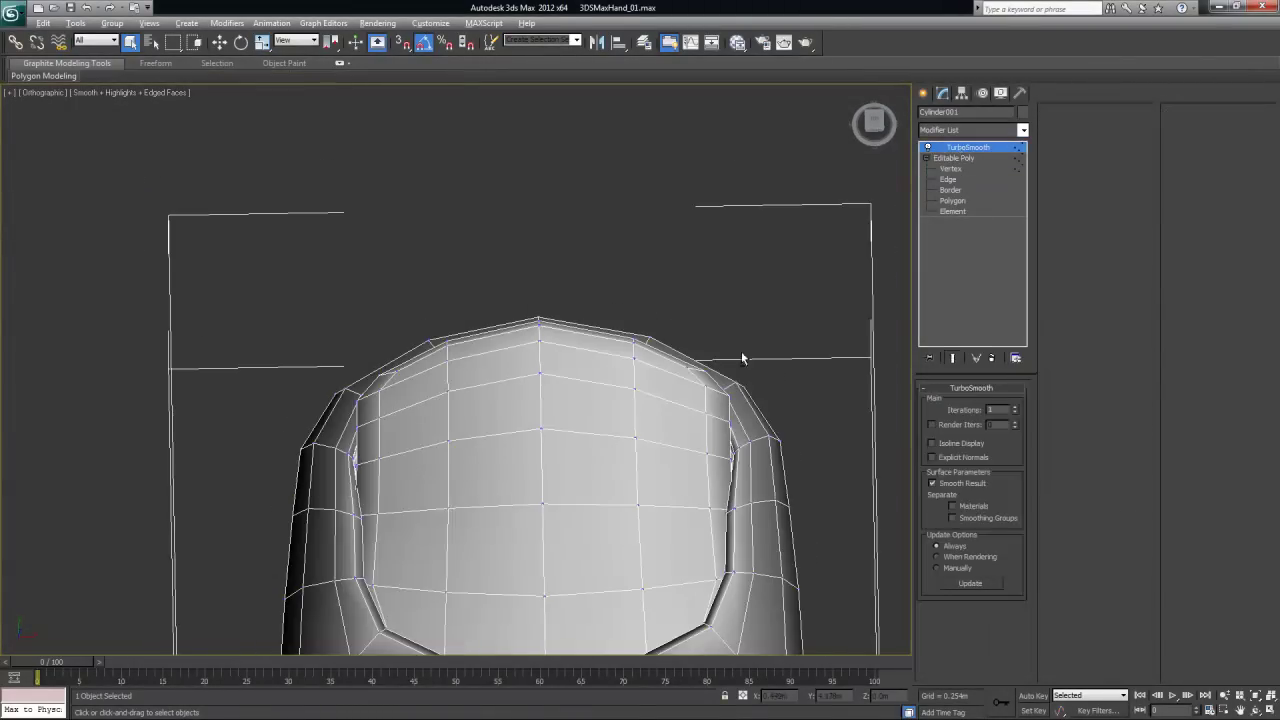
scroll(740, 372, "up", 2)
key("r")
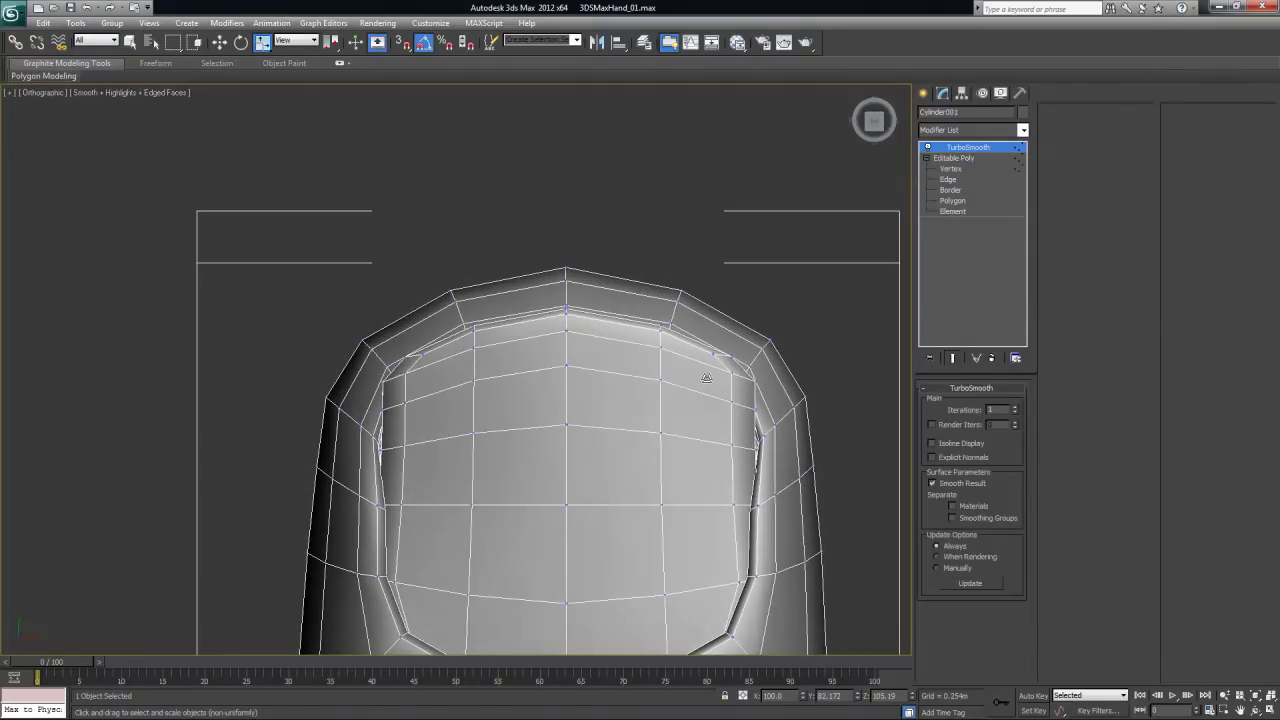
left_click(972, 158)
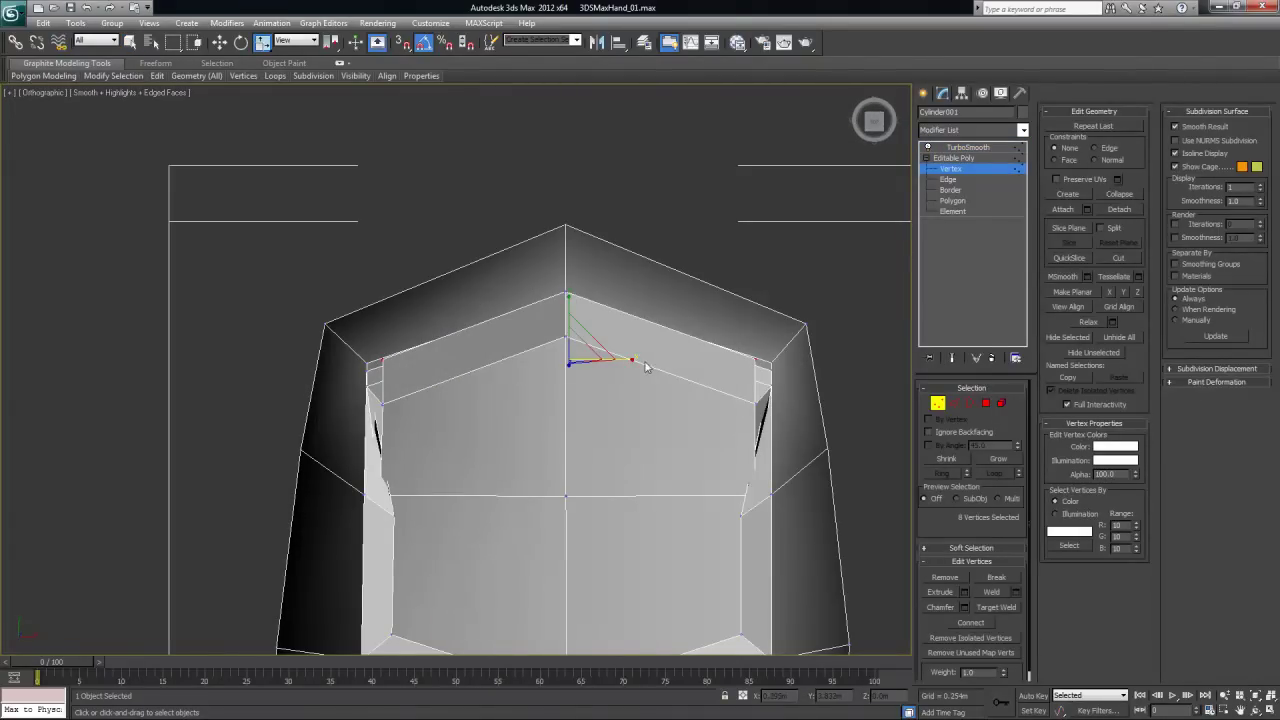
left_click_drag(632, 360, 629, 360)
middle_click_drag(755, 302, 931, 256, "alt")
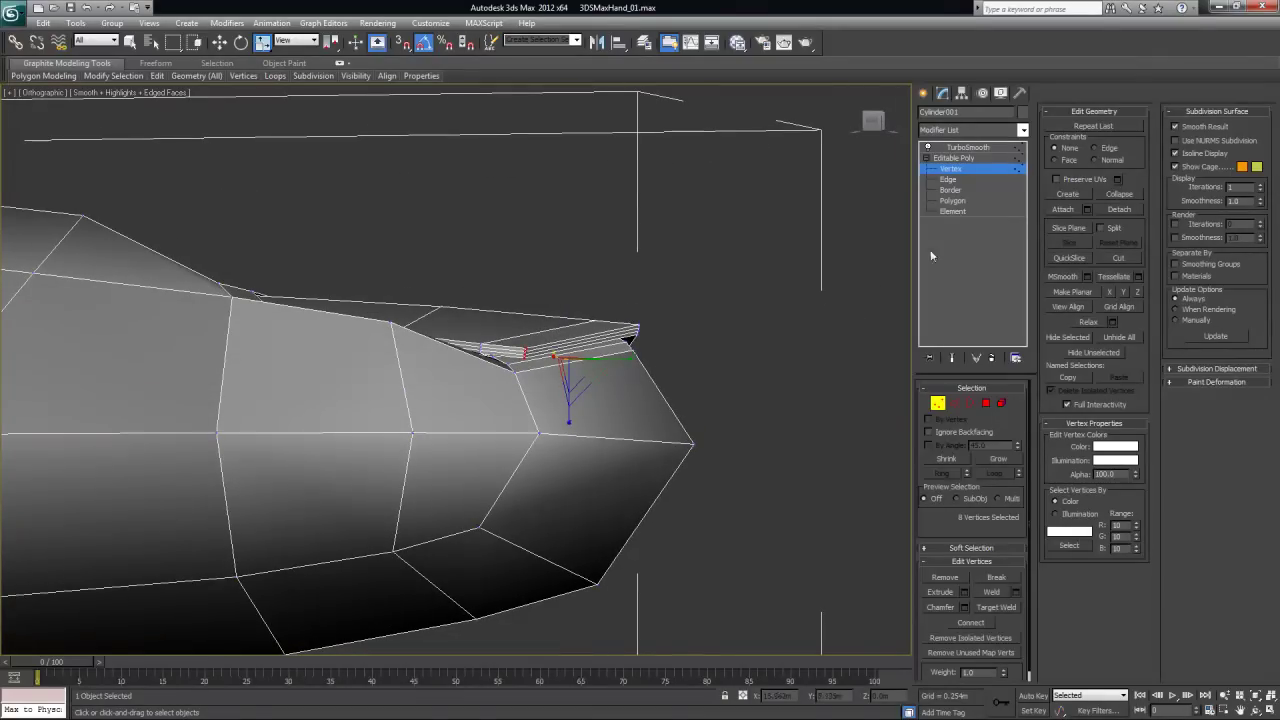
Return to the TurboSmooth result, deselect the finger and examine the smoothed nail and the whole hand from the side
left_click(970, 149)
middle_click_drag(870, 334, 717, 503, "alt")
left_click(717, 503)
middle_click_drag(650, 345, 613, 318, "alt")
scroll(600, 316, "down", 4)
middle_click_drag(360, 271, 651, 426)
middle_click_drag(469, 510, 622, 343)
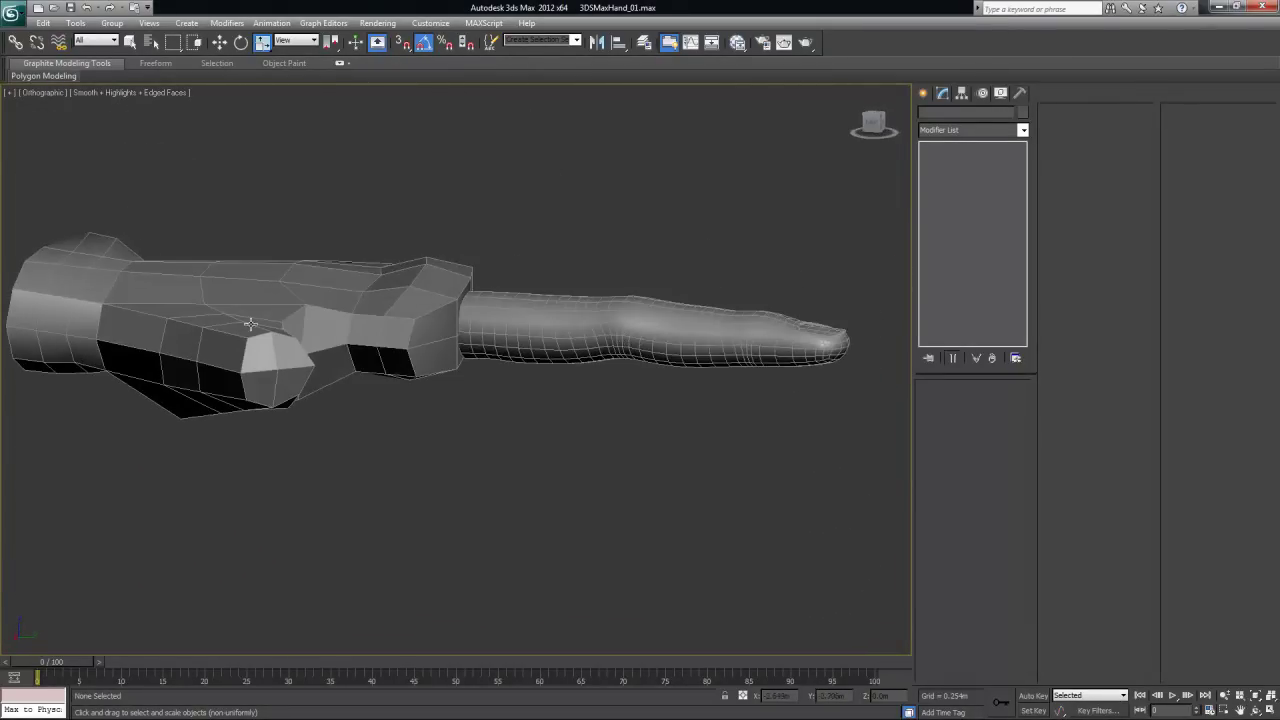